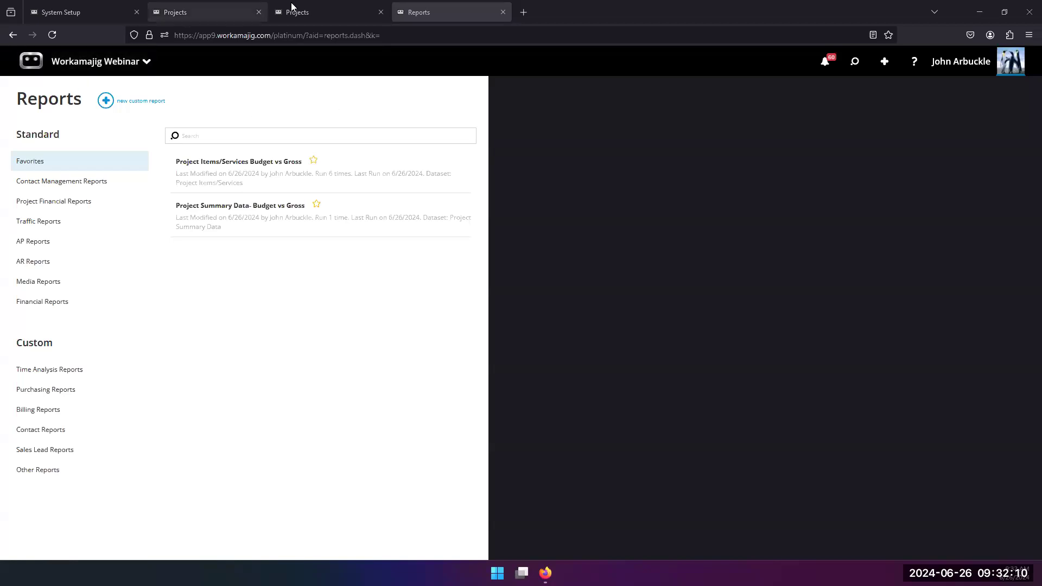
# Step: Review the list of purchase items in the purchasing settings of System Setup
pyautogui.click(94, 13)
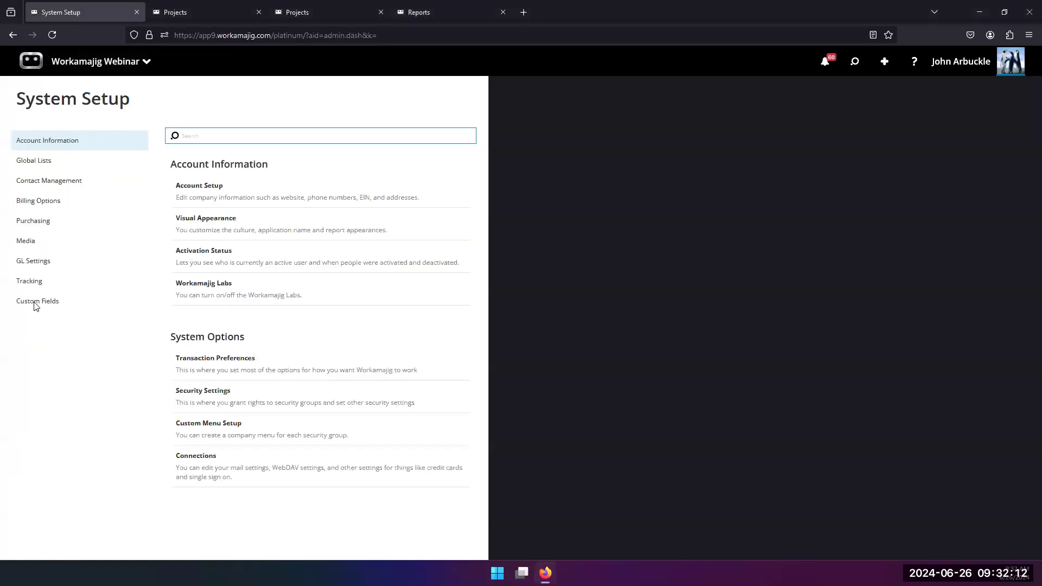
pyautogui.click(46, 222)
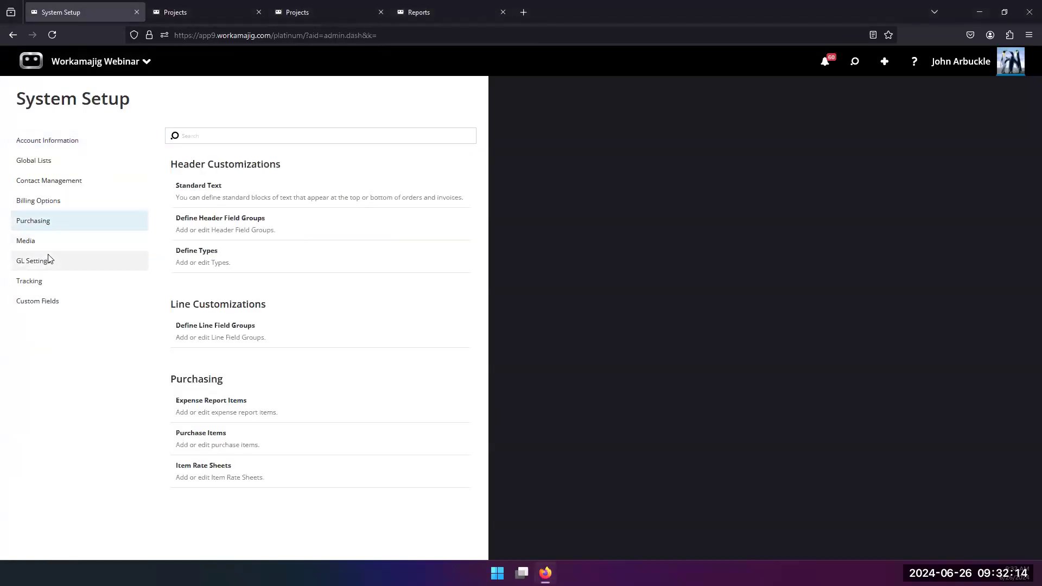
pyautogui.click(194, 439)
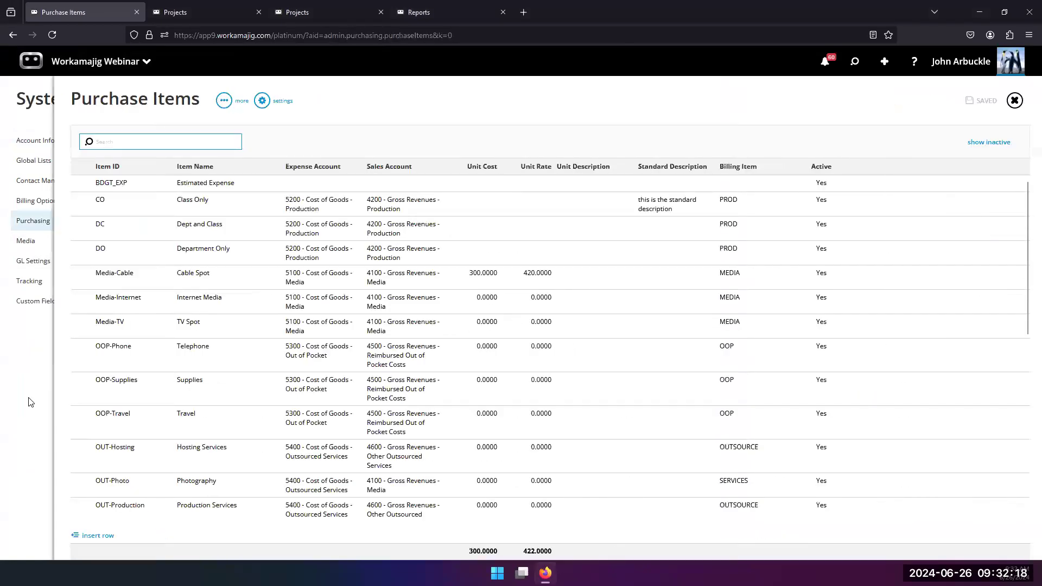
pyautogui.click(31, 403)
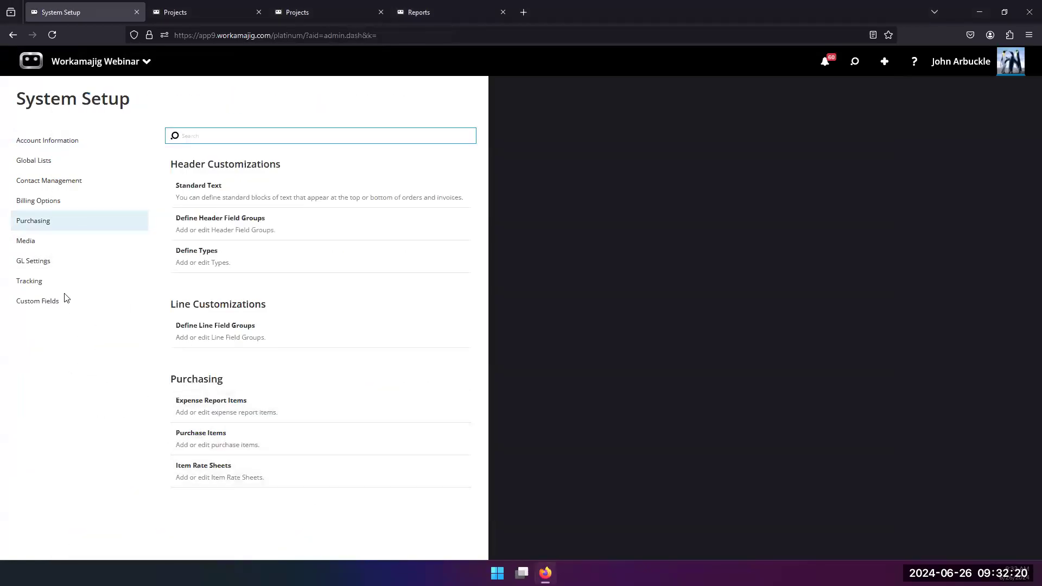
# Step: Review the services list among the billing options, and the setup entries available for media
pyautogui.click(46, 203)
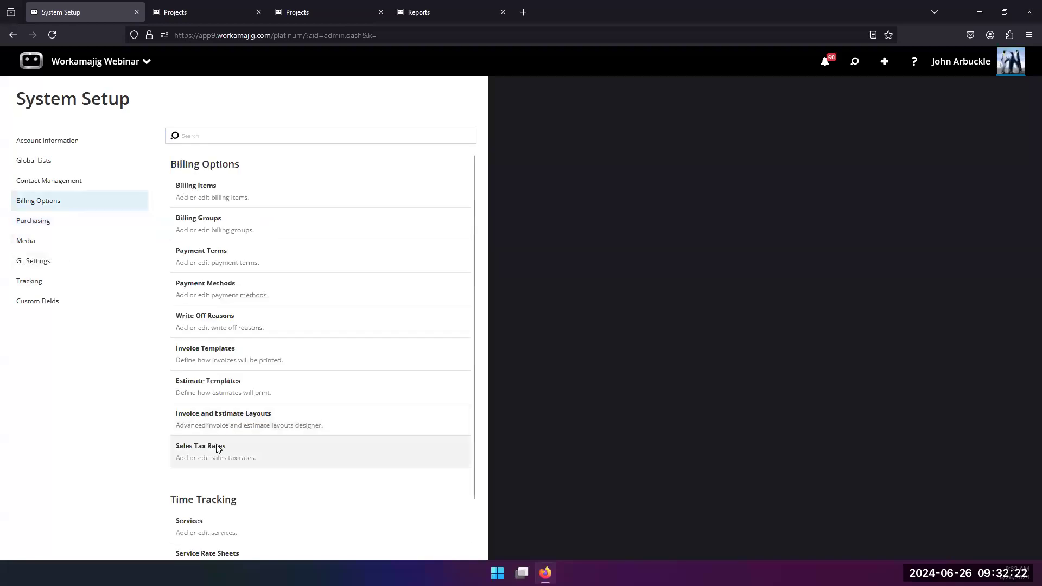
pyautogui.scroll(-2, 215, 447)
pyautogui.click(203, 462)
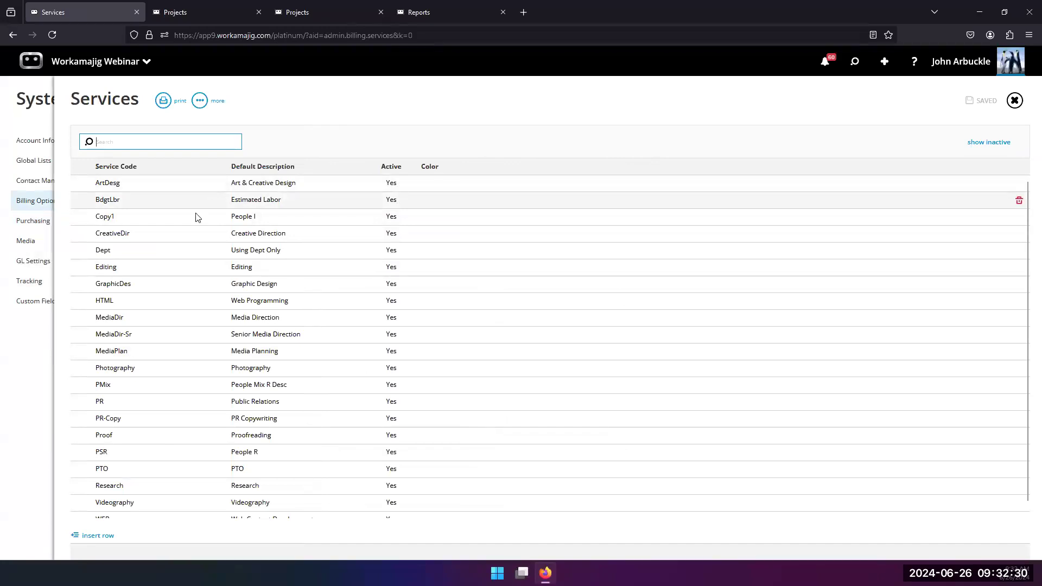
pyautogui.click(27, 370)
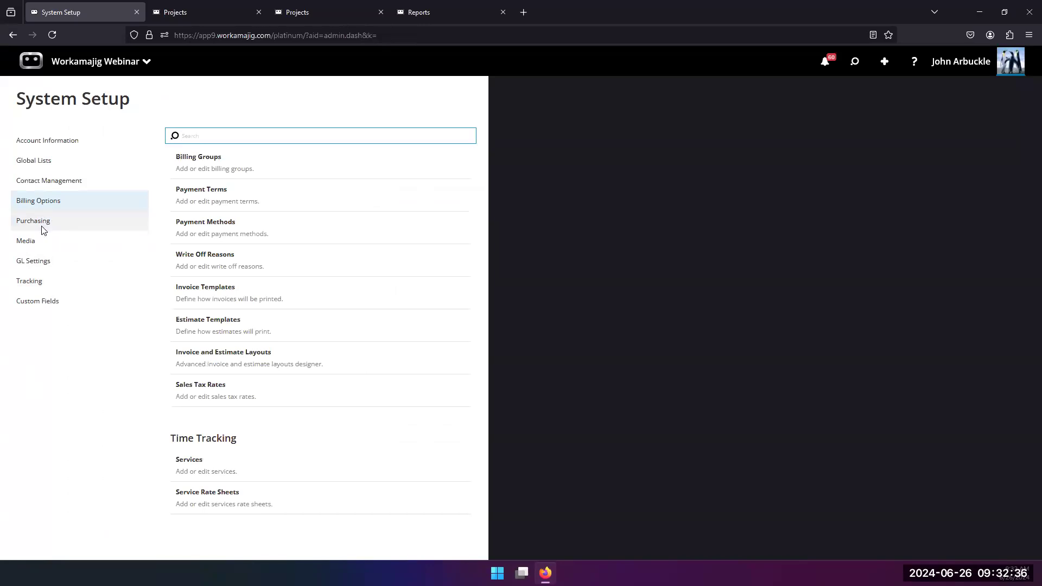
pyautogui.click(38, 242)
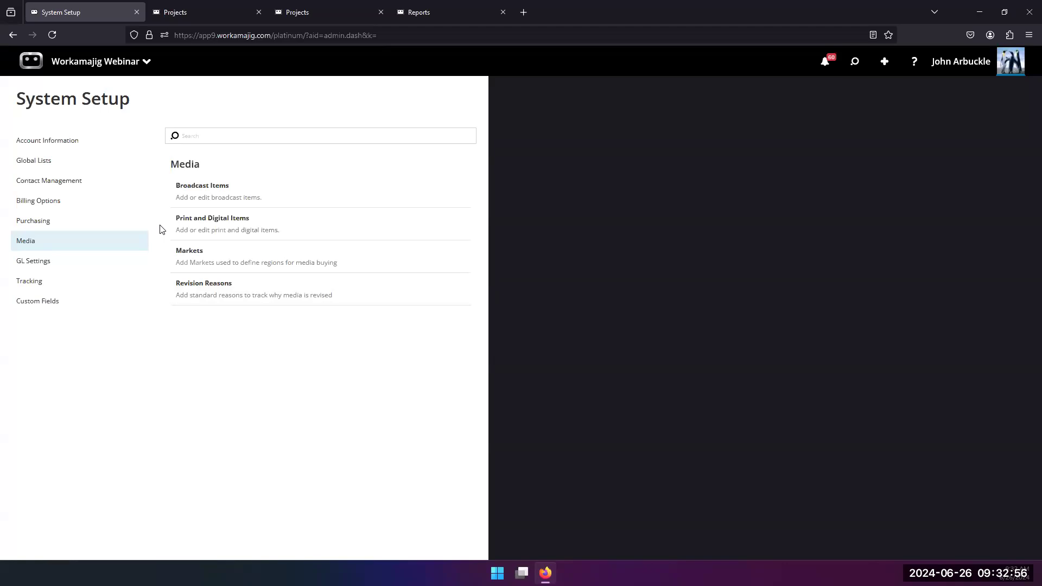
# Step: Open the project BELE - Bulk Estimate of Labor and Expense and review its task schedule
pyautogui.click(211, 19)
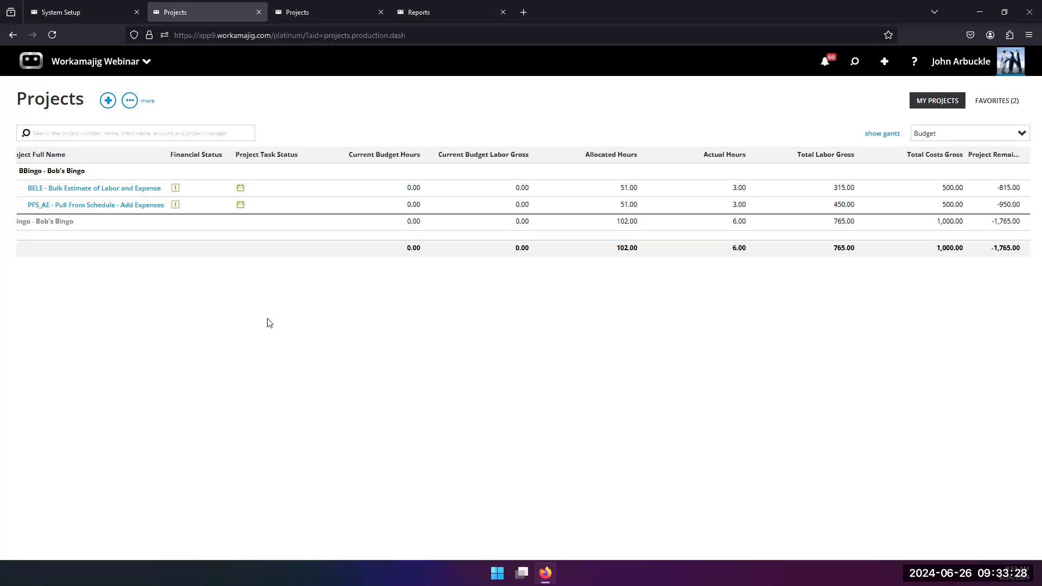
pyautogui.click(96, 190)
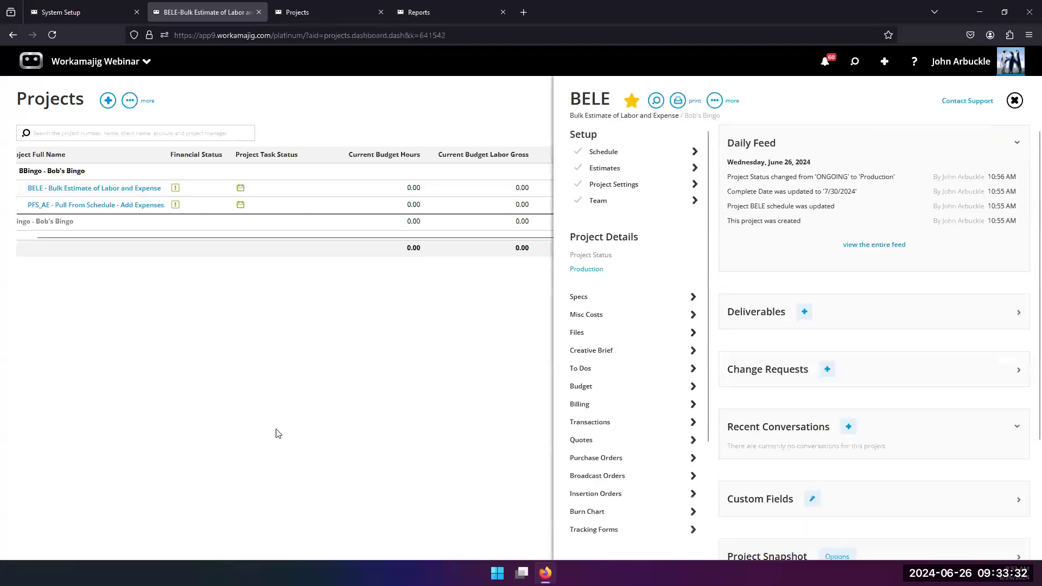
pyautogui.click(606, 152)
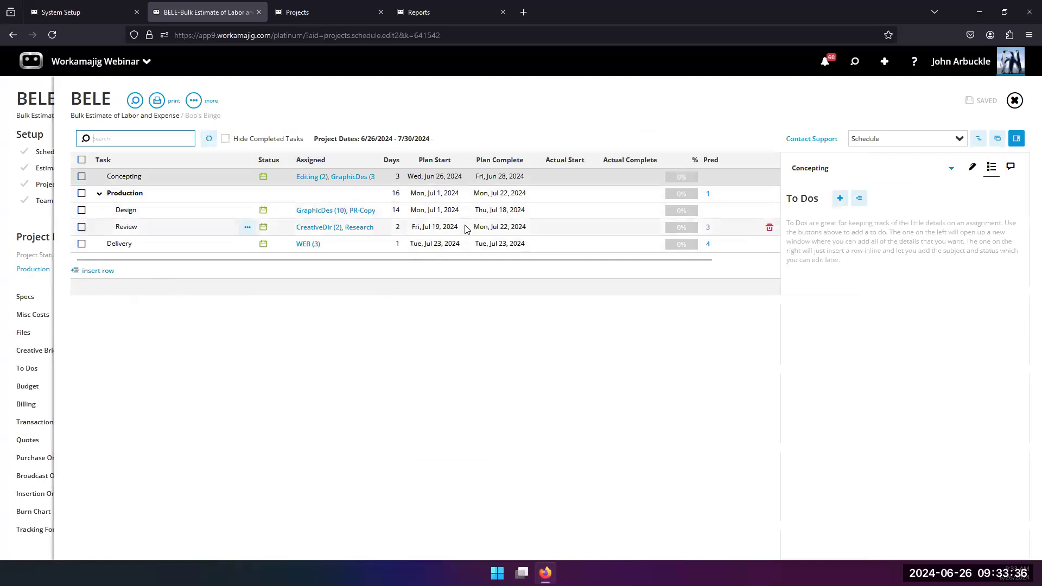
pyautogui.click(53, 224)
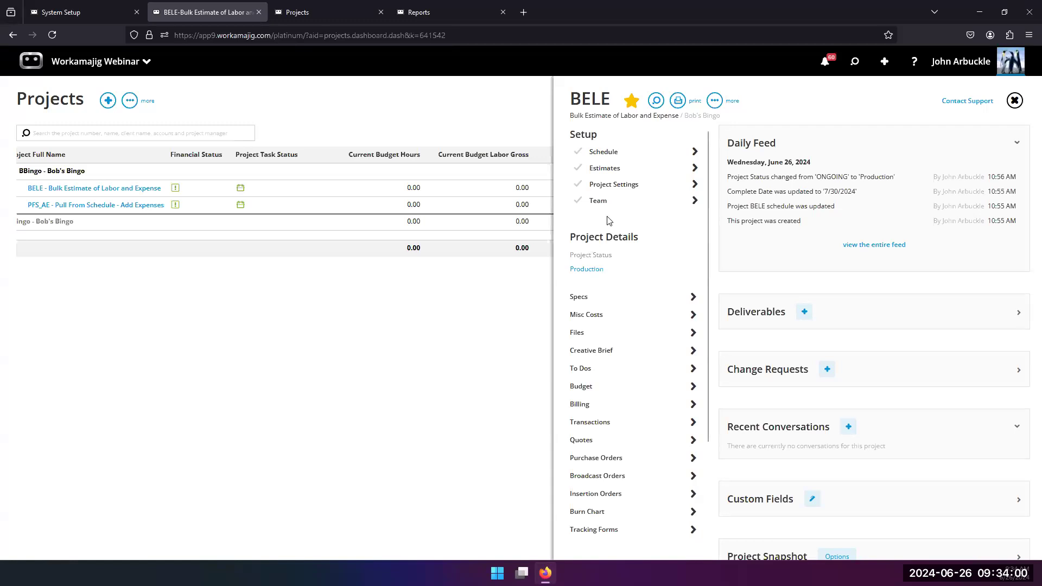
# Step: Open the estimates list of the BELE project
pyautogui.click(601, 174)
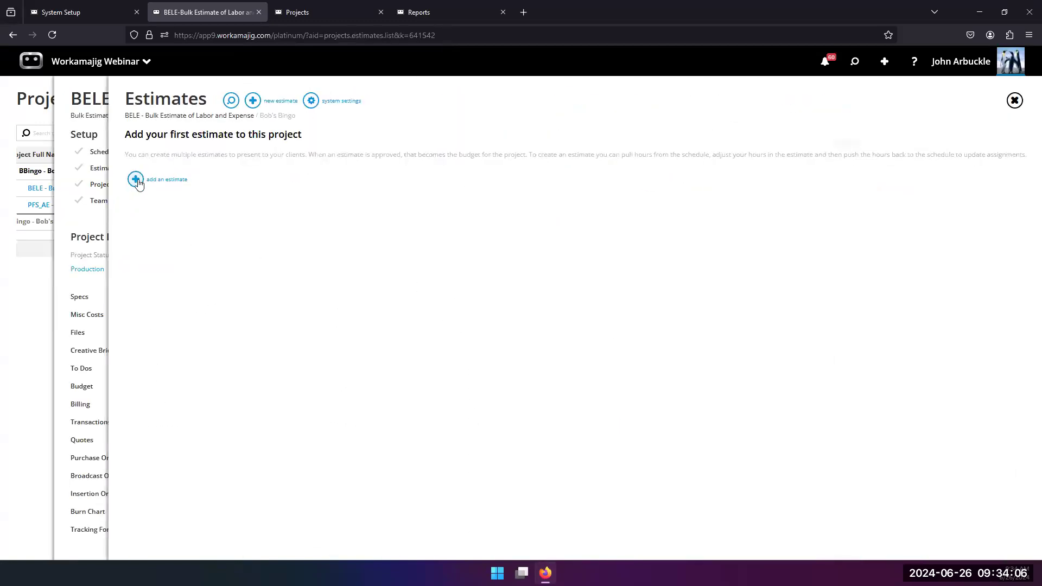
pyautogui.moveTo(78, 226); pyautogui.dragTo(592, 170)
pyautogui.click(593, 170)
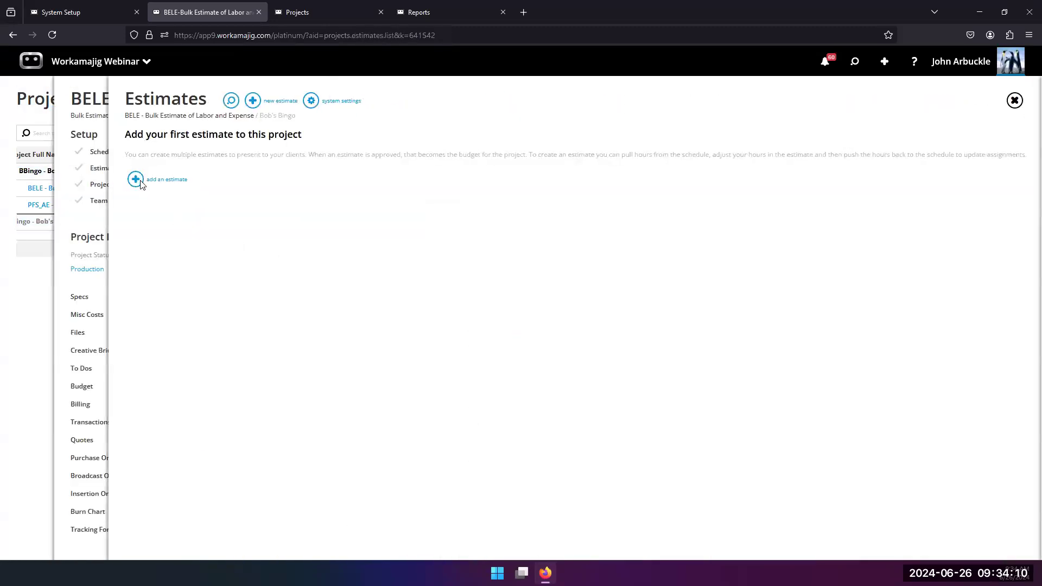
# Step: Create an estimate named Bulk Estimate of Labor and Expense with the estimate type By Task Only
pyautogui.click(136, 179)
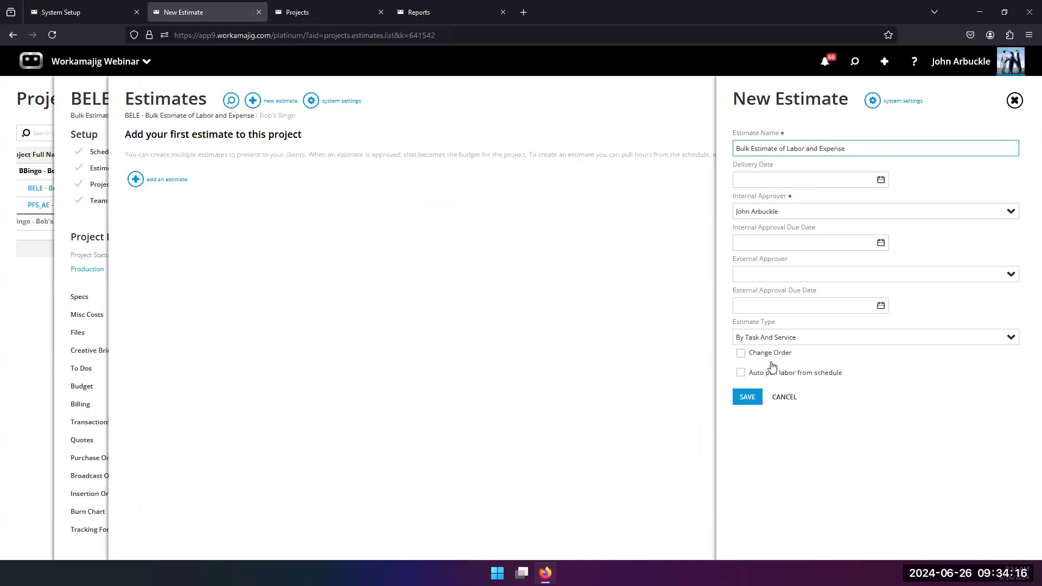
pyautogui.click(1005, 338)
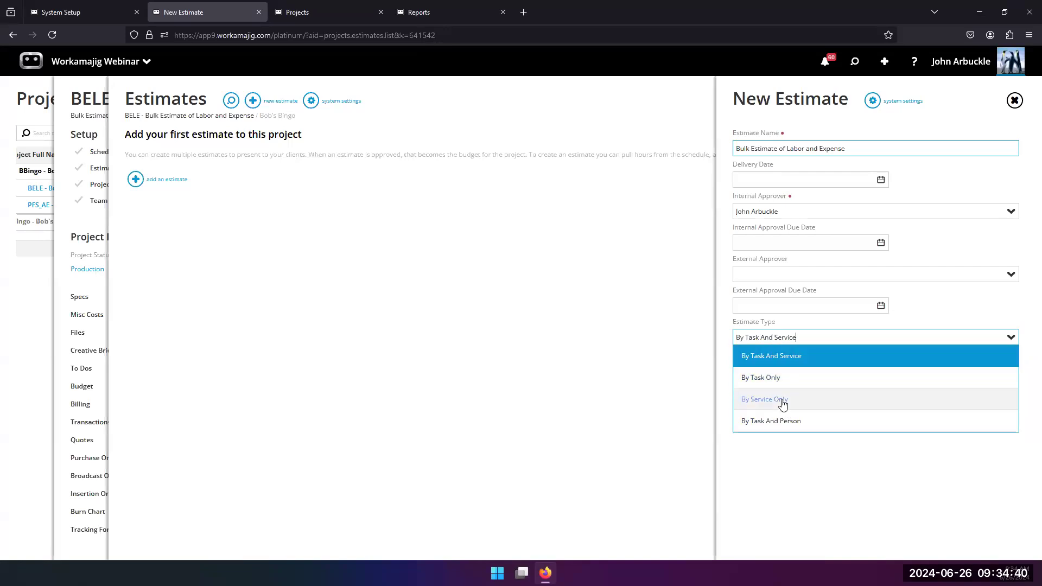
pyautogui.click(767, 378)
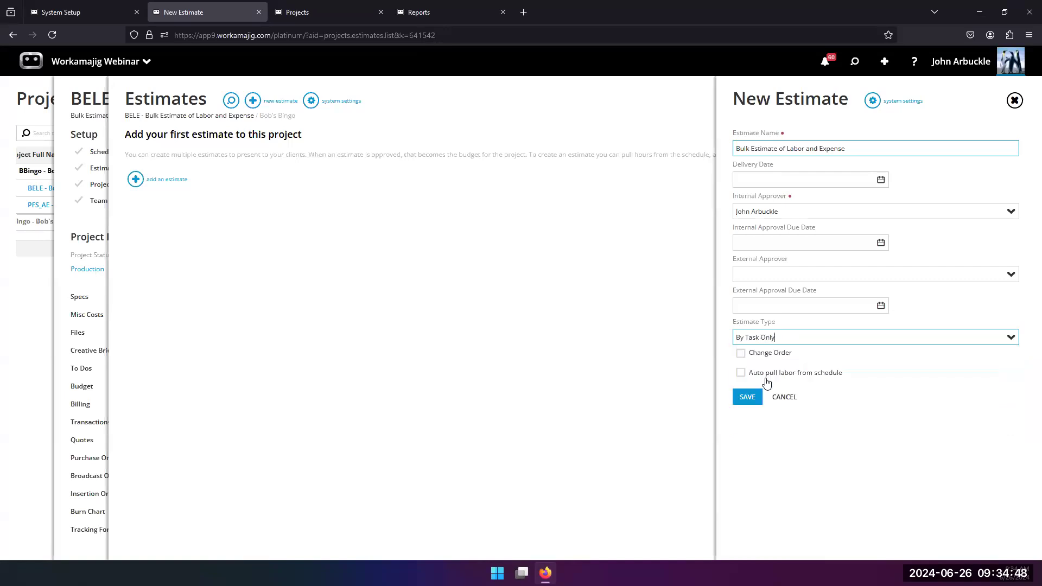
pyautogui.click(748, 397)
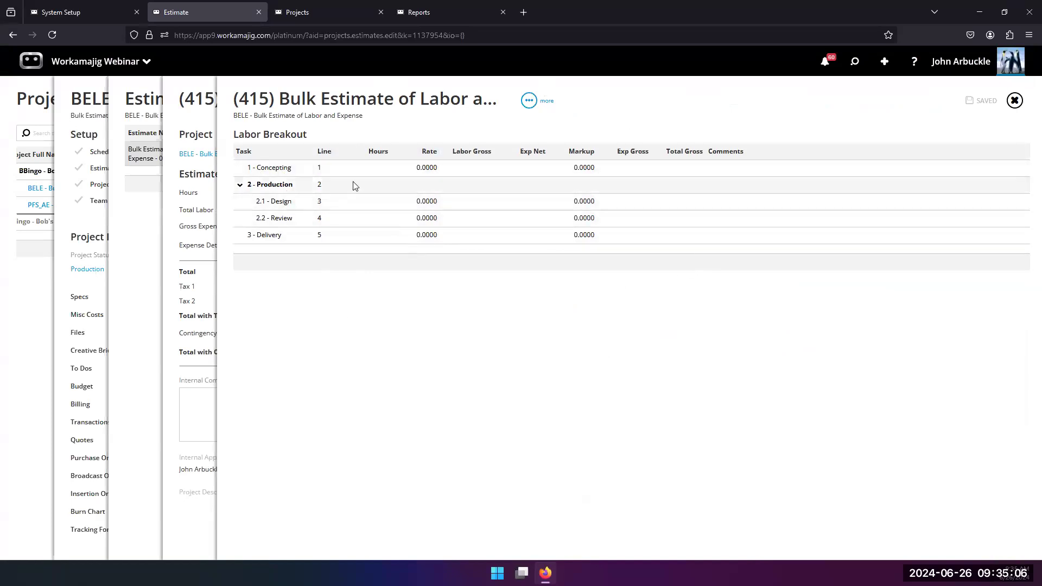
# Step: Enter 50000 as labor gross and 150000 as expense gross for the Concepting task
pyautogui.click(469, 172)
pyautogui.write('5')
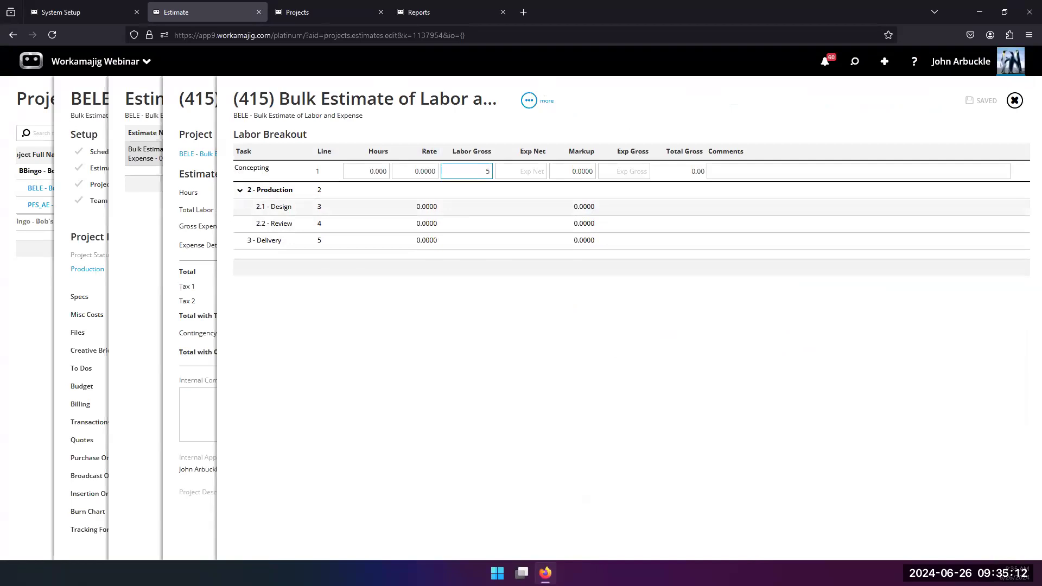
pyautogui.write('50000')
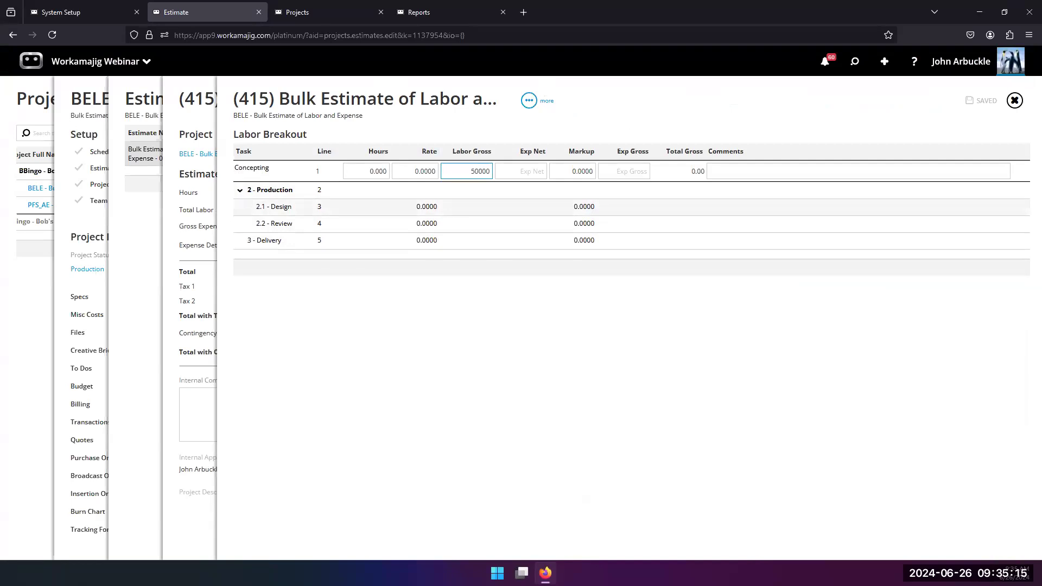
pyautogui.click(622, 169)
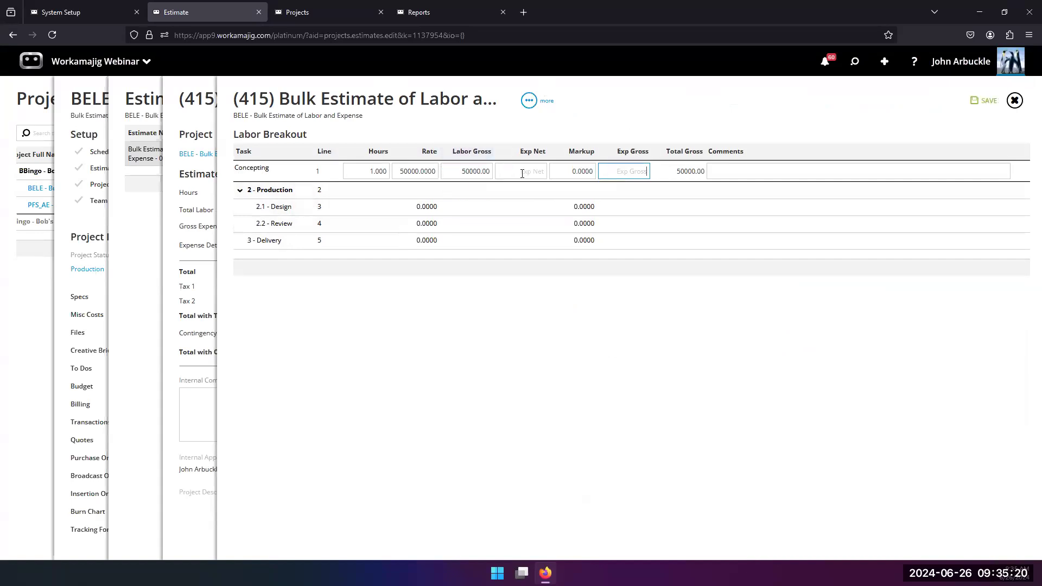
pyautogui.write('1500')
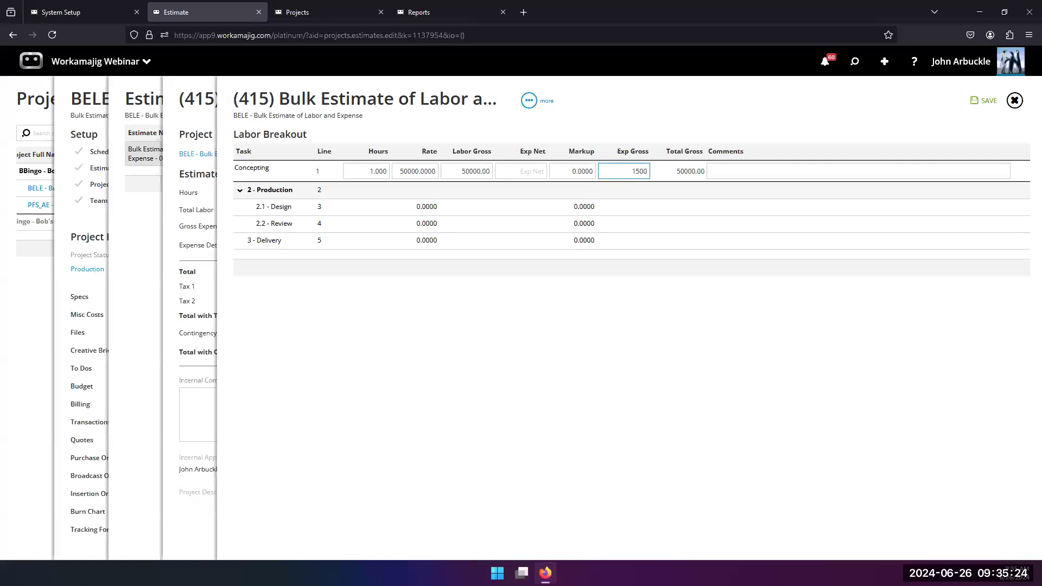
pyautogui.write('00')
pyautogui.click(548, 265)
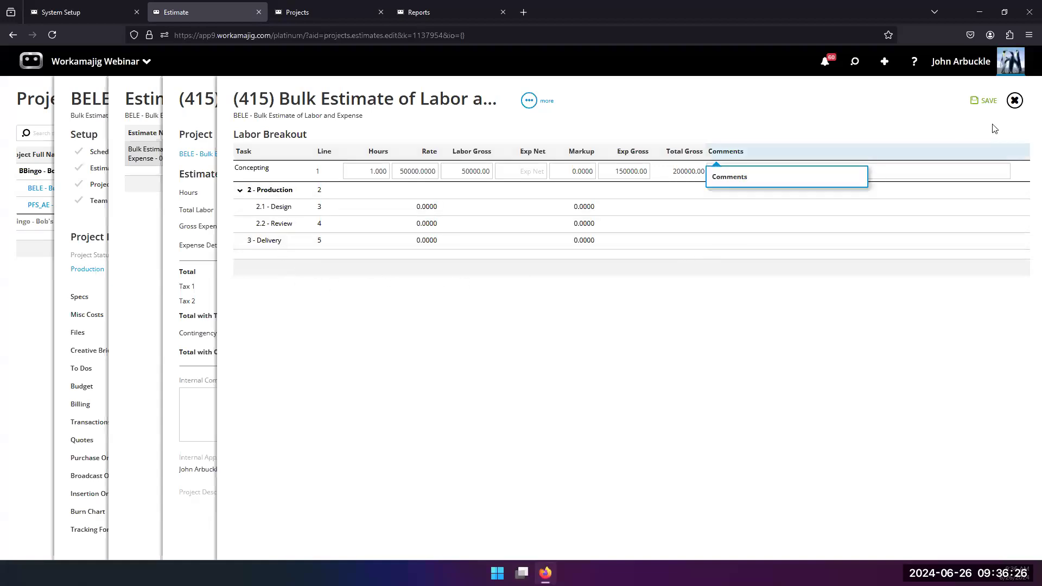
# Step: Close the labor breakout and delete the By Task Only estimate from the project
pyautogui.click(1015, 101)
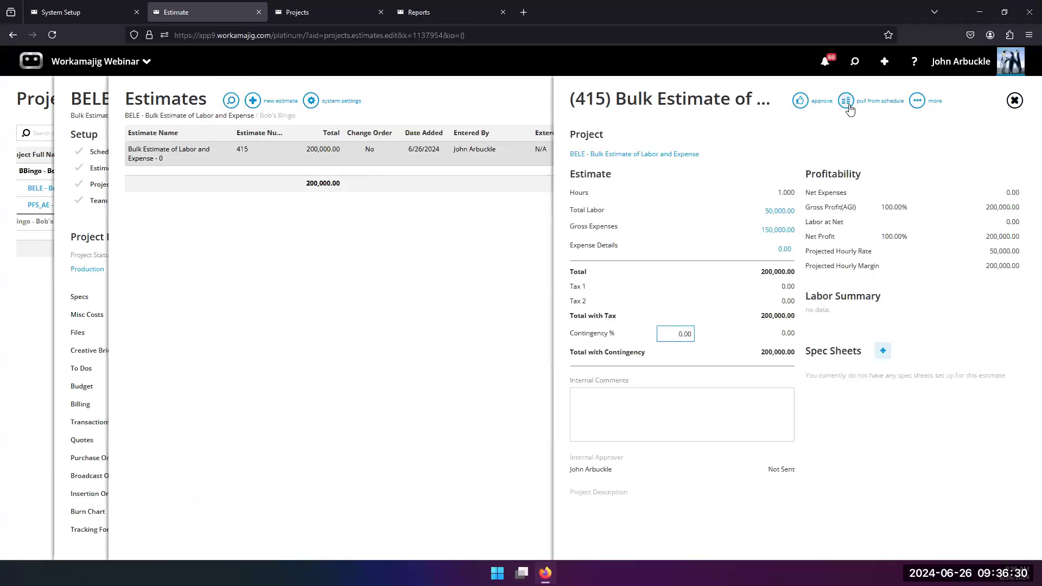
pyautogui.click(918, 101)
pyautogui.click(869, 245)
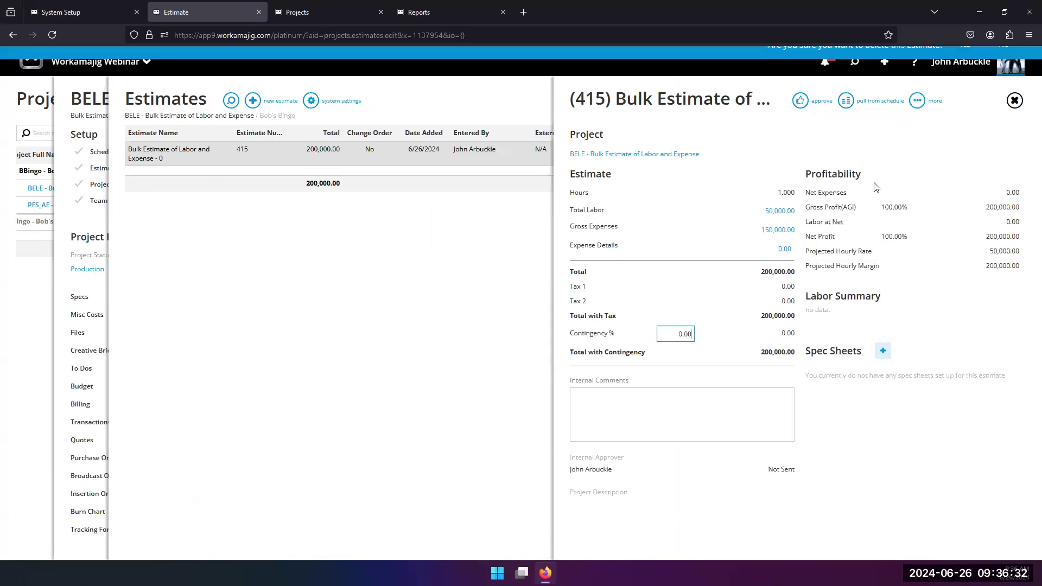
pyautogui.click(963, 61)
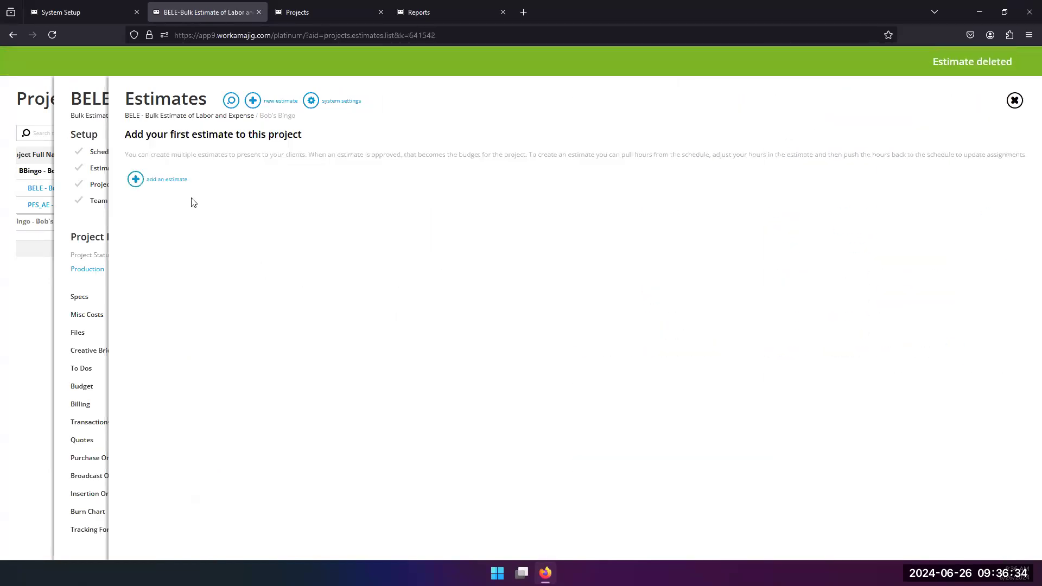
# Step: Create a new estimate named Bulk Estimate of Labor and Expense with the estimate type By Service Only
pyautogui.click(167, 182)
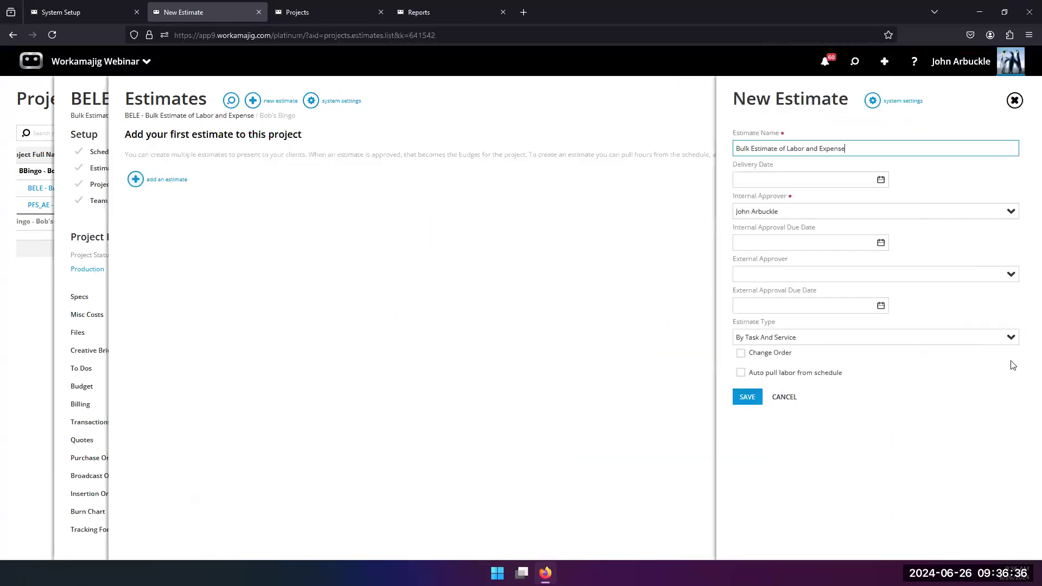
pyautogui.click(1008, 336)
pyautogui.click(771, 399)
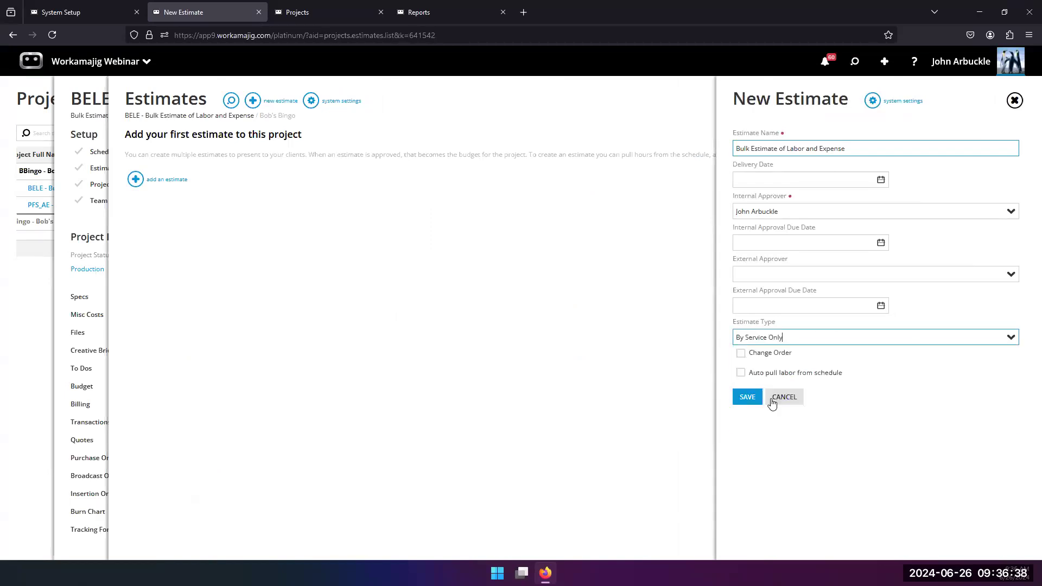
pyautogui.click(752, 399)
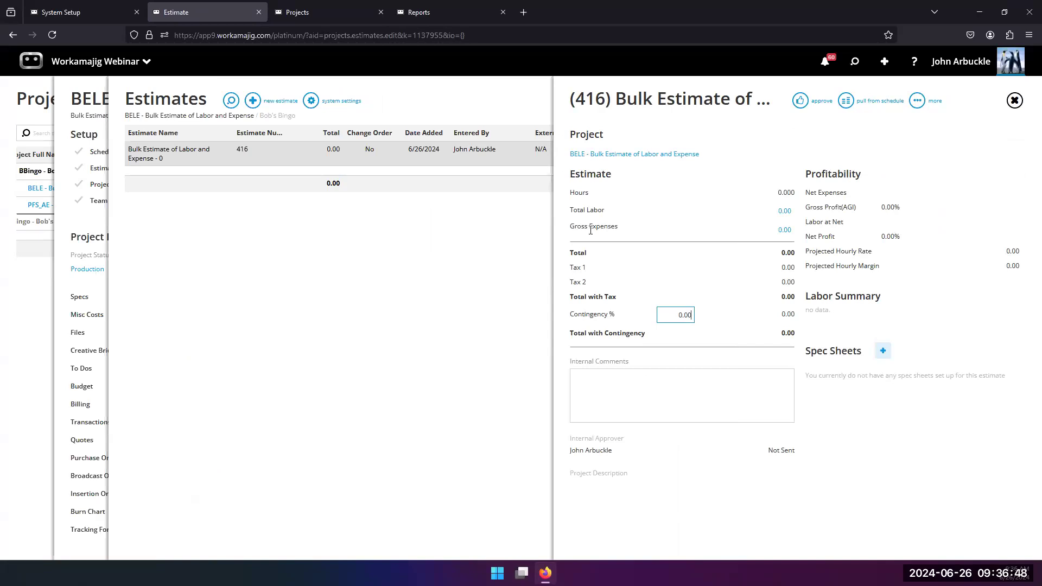
# Step: Open the total labor breakout of the By Service Only estimate and examine its services and adjustable rates
pyautogui.click(784, 212)
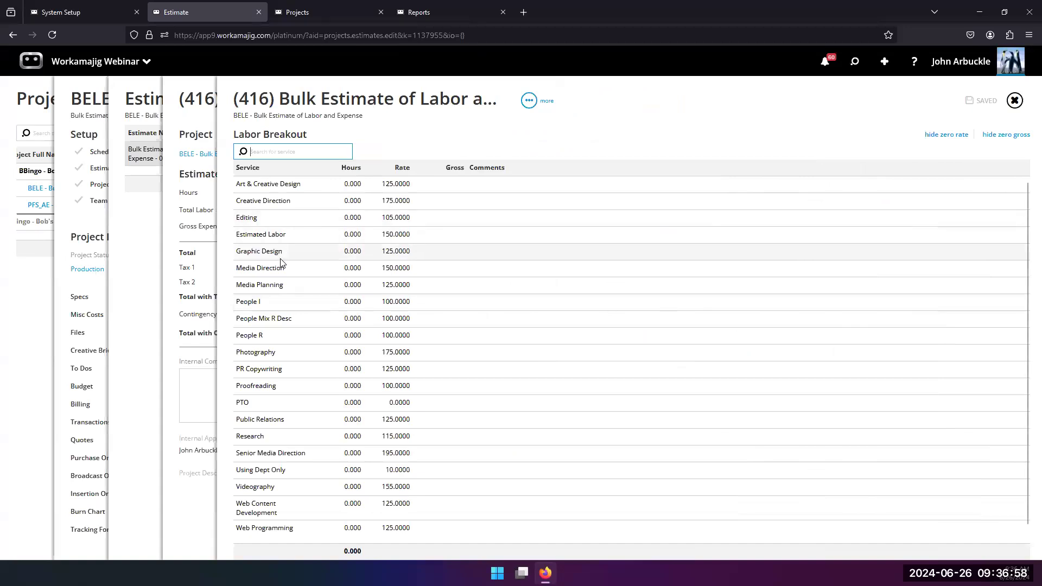
pyautogui.scroll(-2, 283, 265)
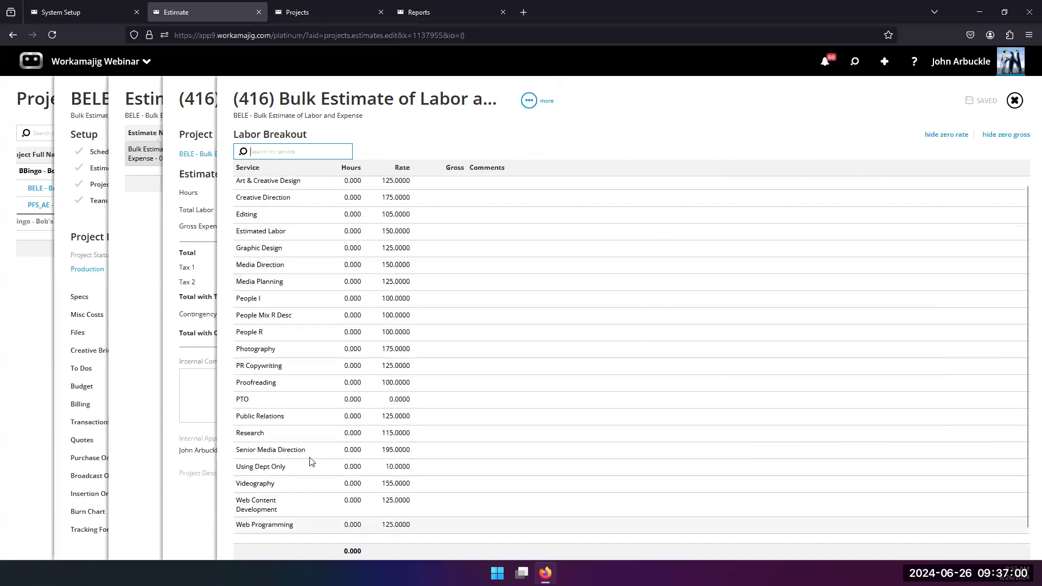
pyautogui.click(529, 101)
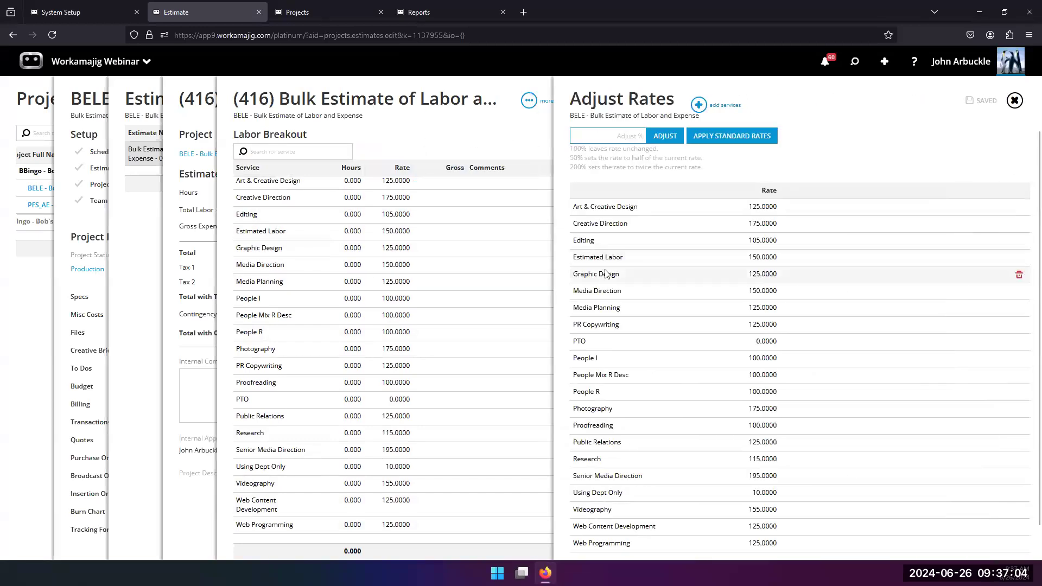
pyautogui.scroll(-1, 605, 325)
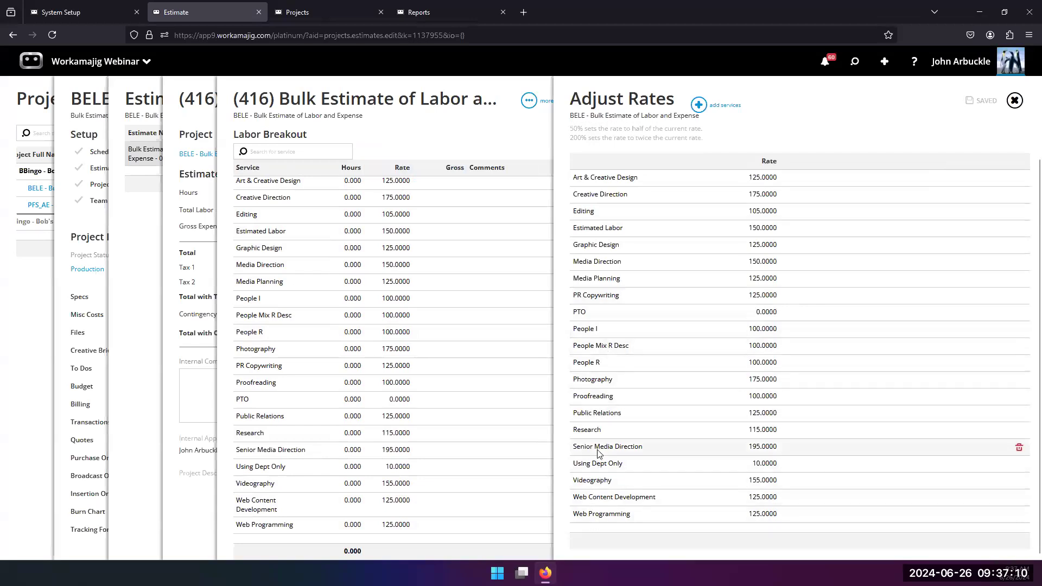
pyautogui.scroll(1, 599, 453)
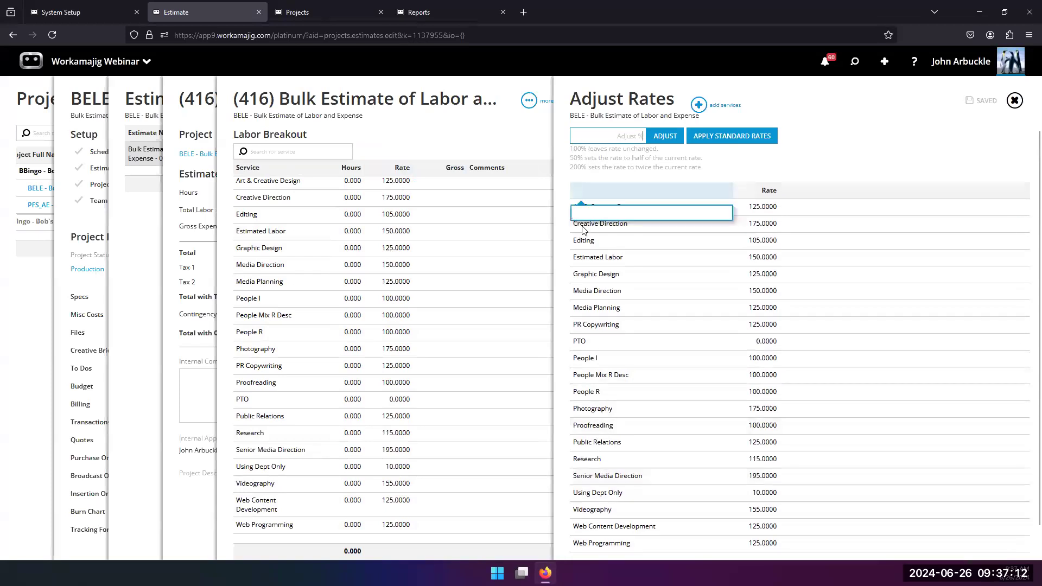
# Step: Leave the rate adjustment and open the Estimated Labor service in System Setup's billing options to examine its code and rates
pyautogui.click(262, 232)
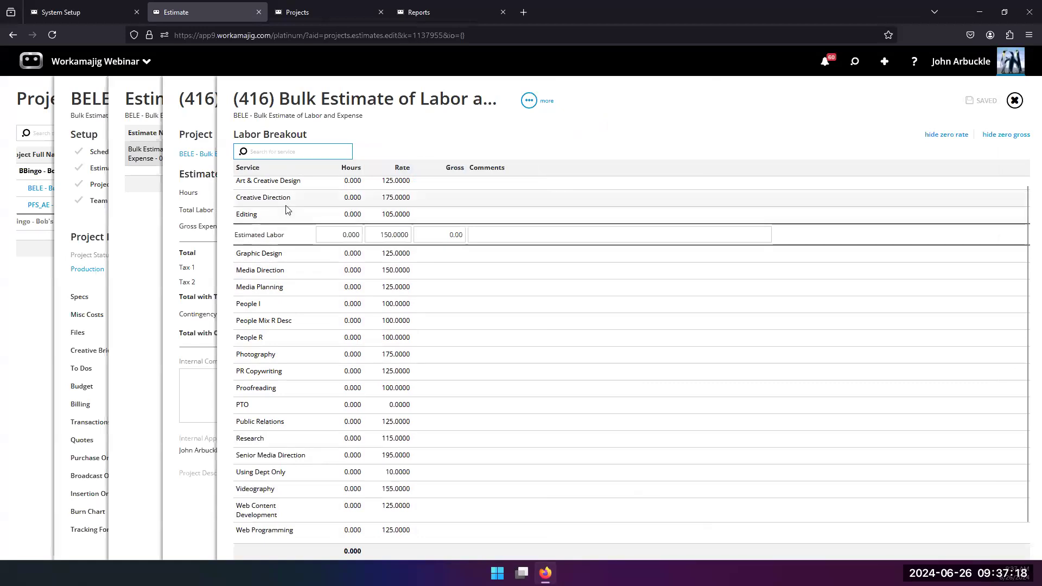
pyautogui.click(60, 12)
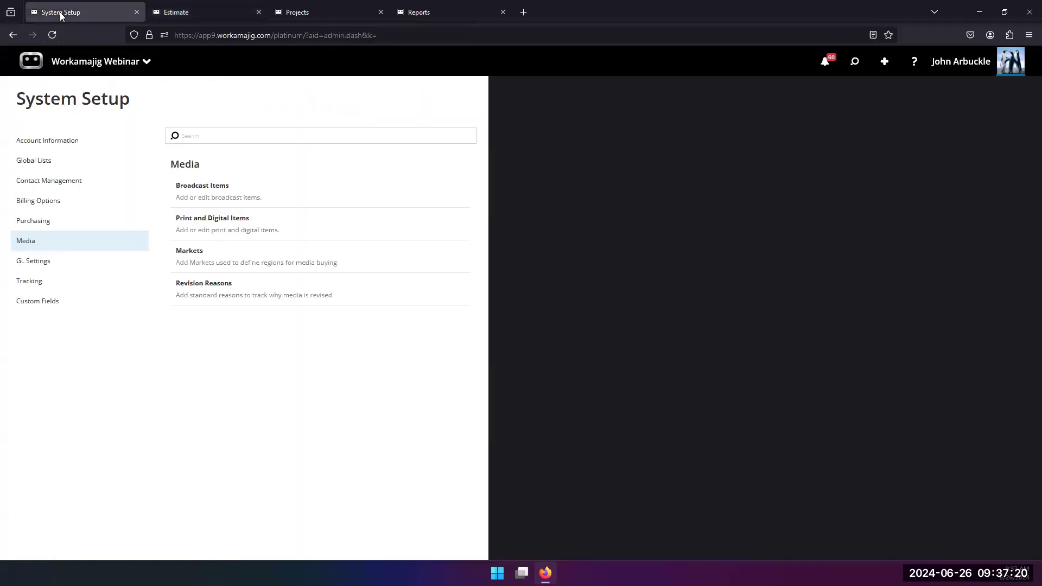
pyautogui.click(72, 202)
pyautogui.click(200, 524)
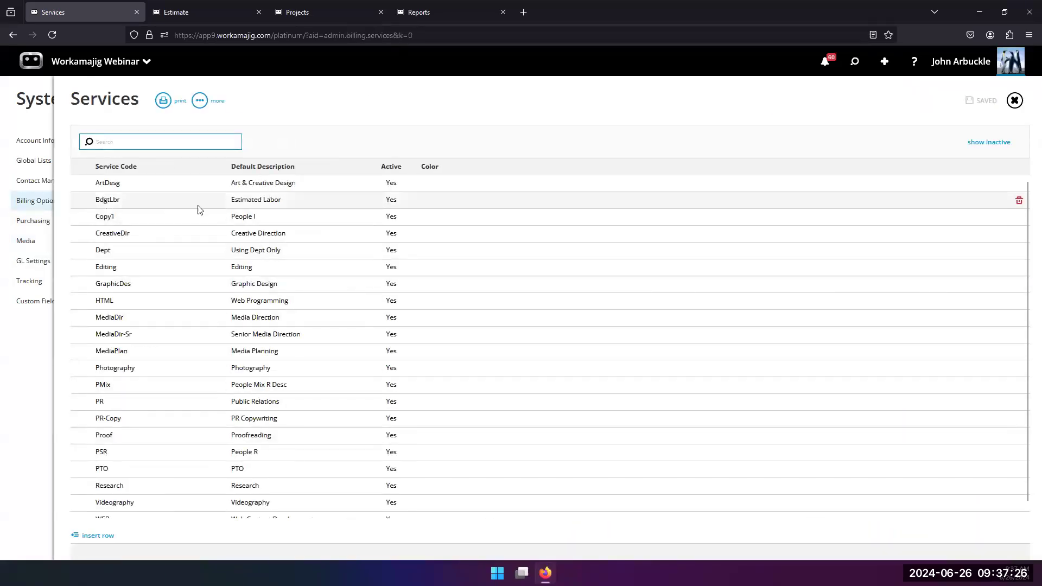
pyautogui.click(271, 201)
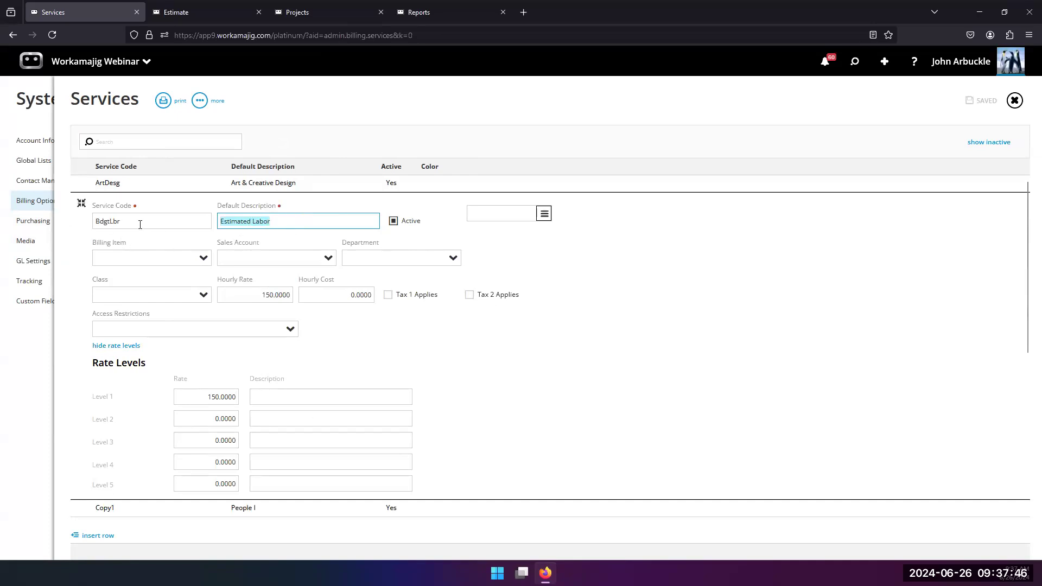
# Step: Close the Services list and open Purchase Items in the purchasing setup to examine the BDGT_EXP Estimated Expense item
pyautogui.click(34, 362)
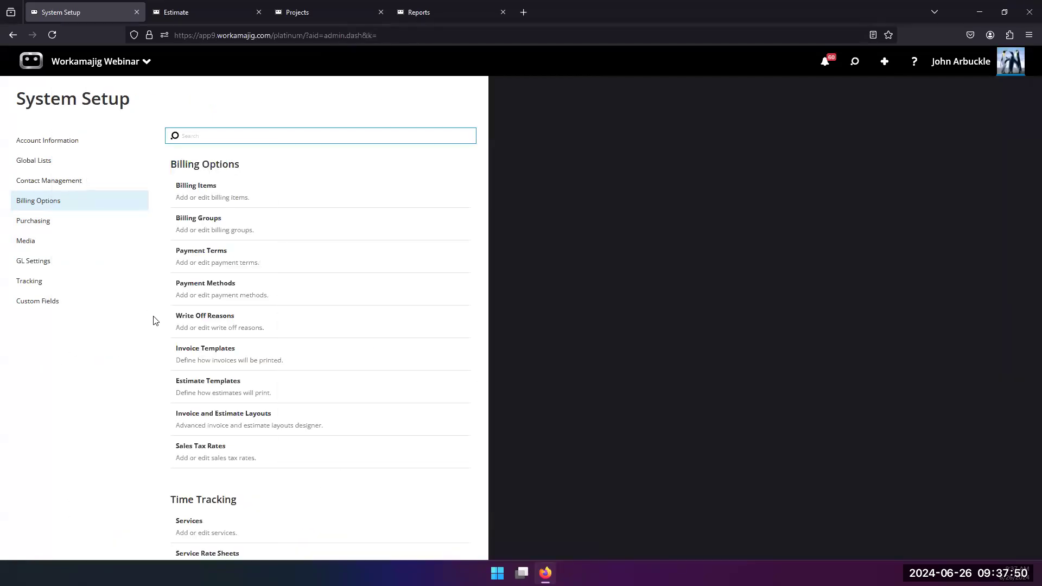
pyautogui.click(39, 223)
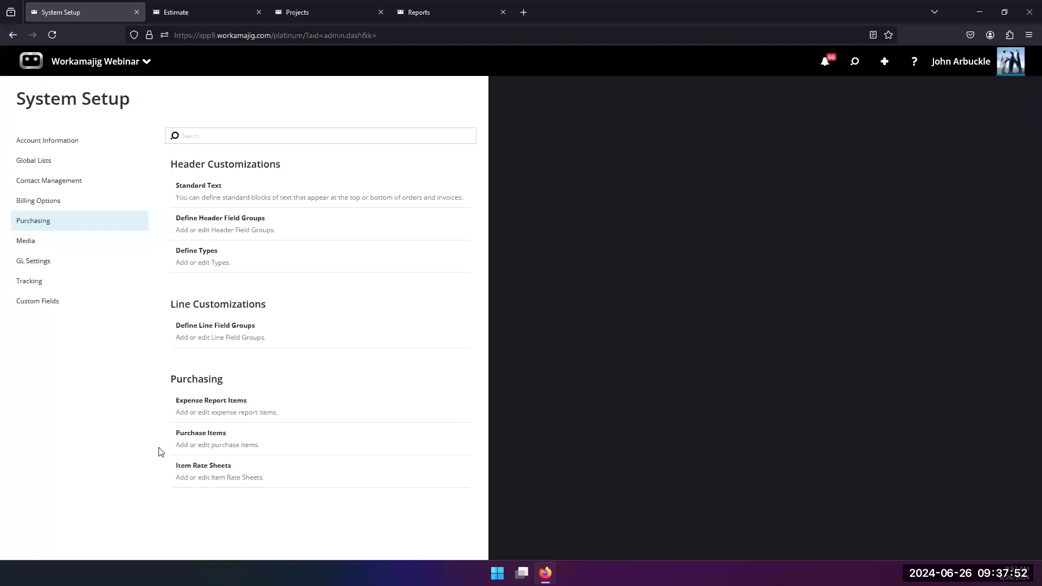
pyautogui.click(206, 437)
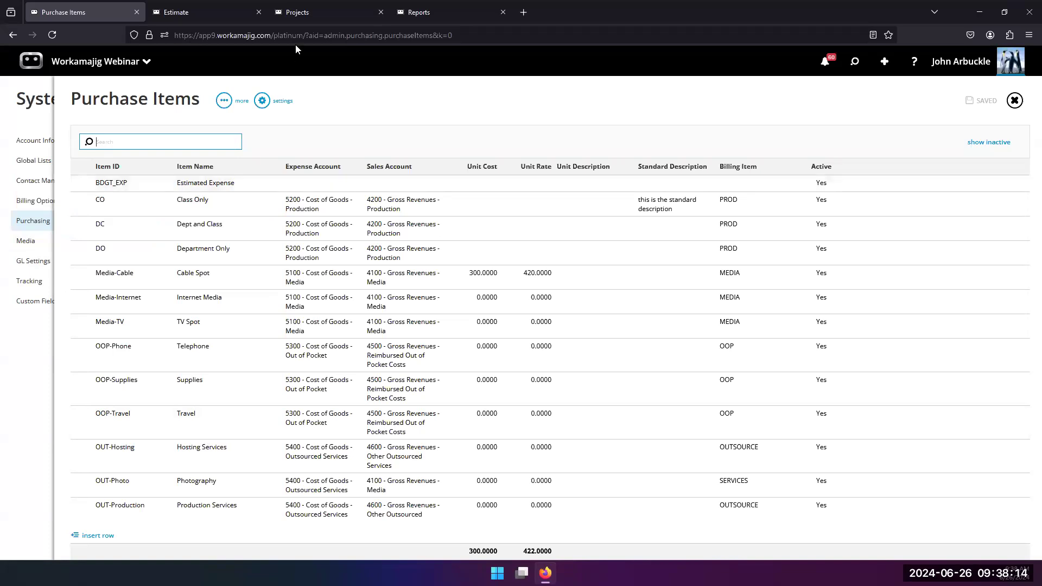
# Step: Return to the estimate, set the Estimated Labor gross to 25,000 and close the labor breakout
pyautogui.click(218, 11)
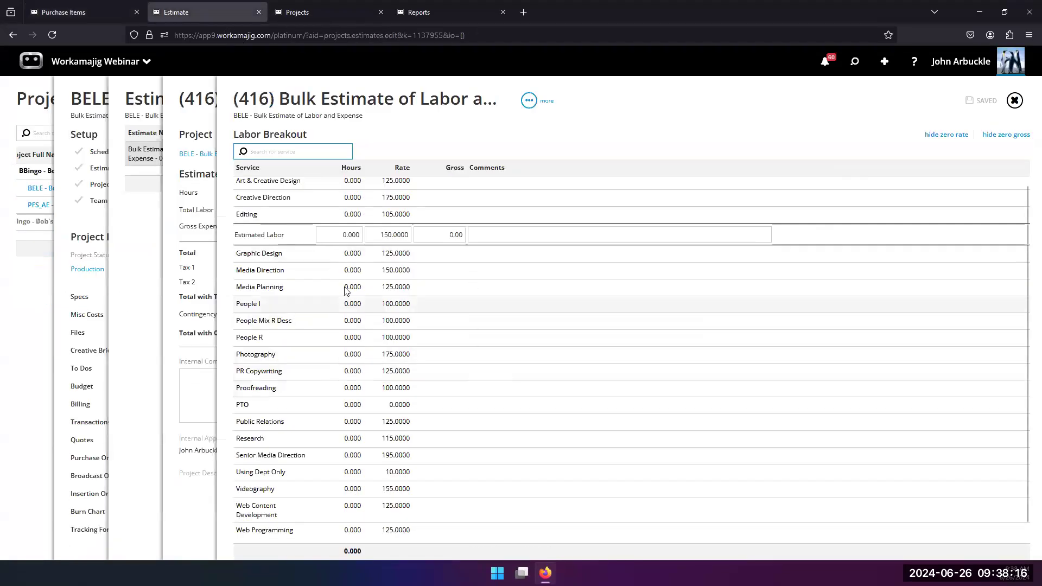
pyautogui.click(453, 235)
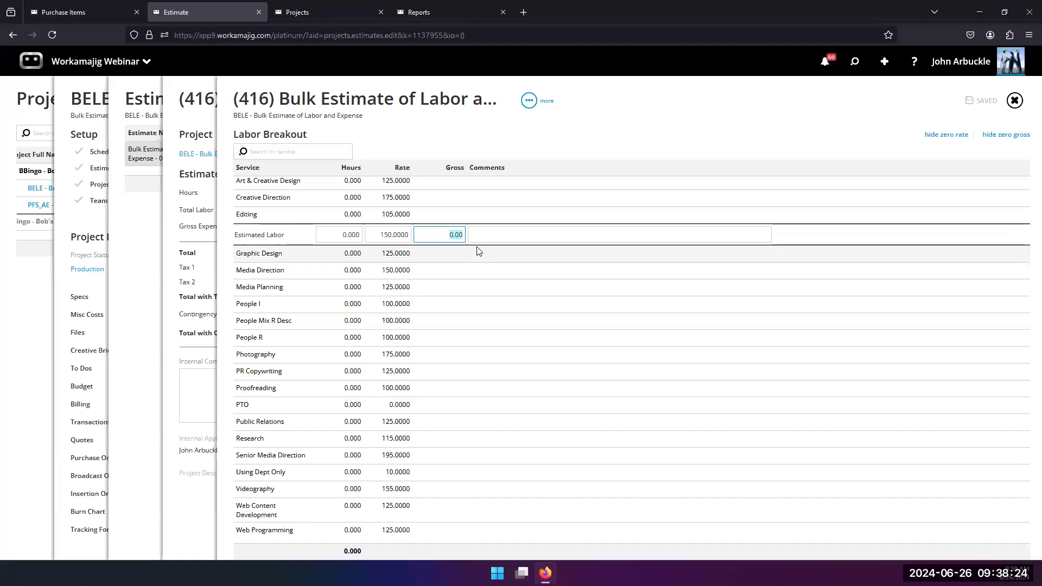
pyautogui.write('25,000')
pyautogui.click(482, 440)
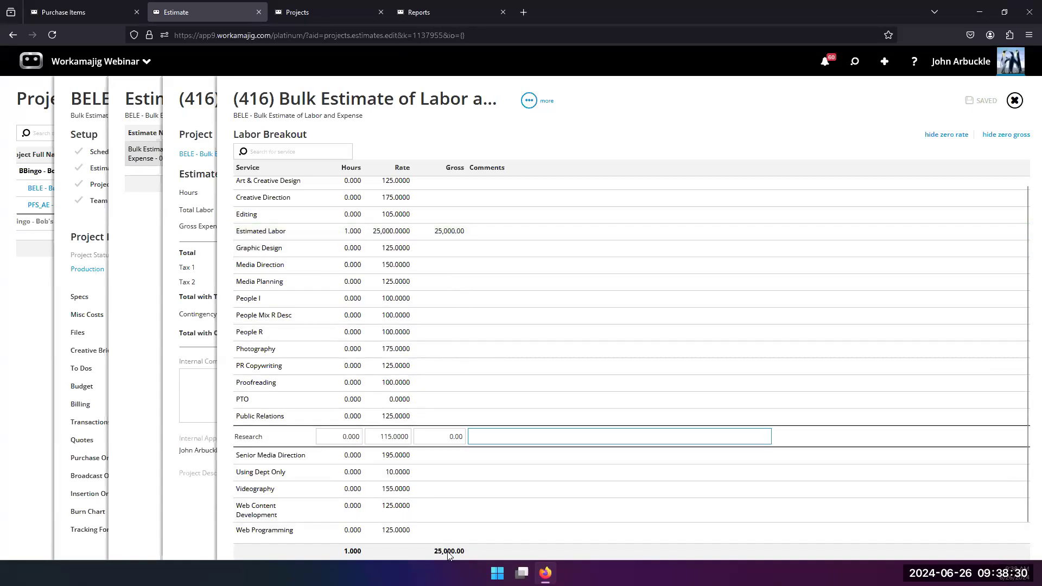
pyautogui.click(206, 293)
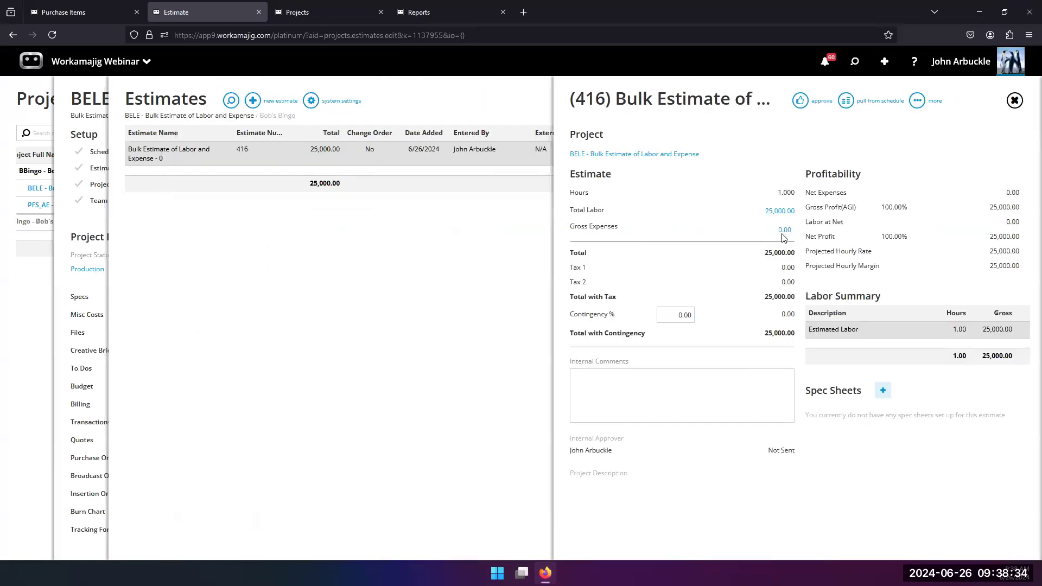
# Step: Open the estimate's gross expenses and add a line for the purchase item BDGT_EXP-Estimated Expense
pyautogui.click(785, 231)
pyautogui.click(132, 157)
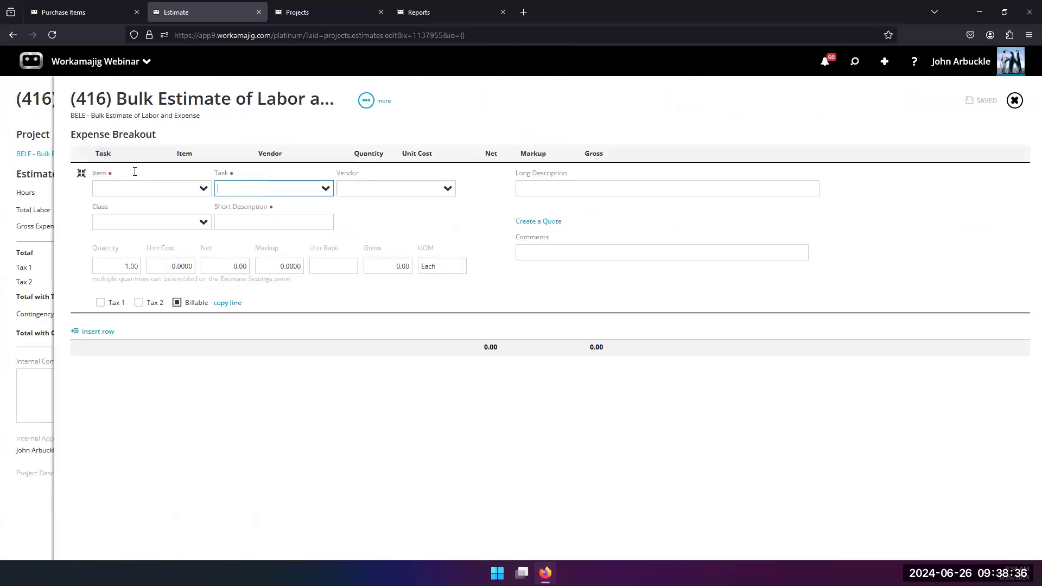
pyautogui.click(163, 189)
pyautogui.write('bdg')
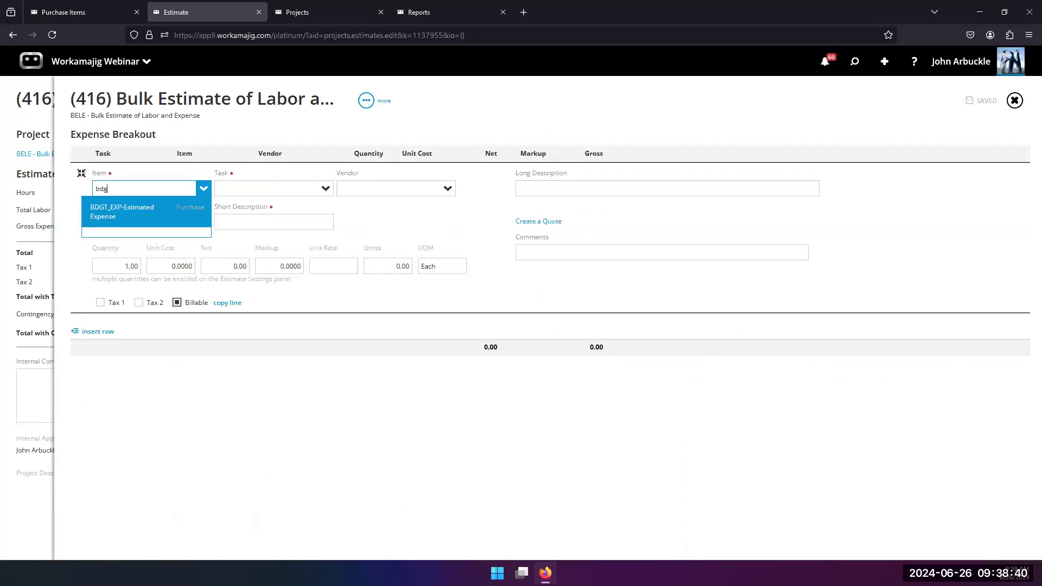
pyautogui.click(135, 213)
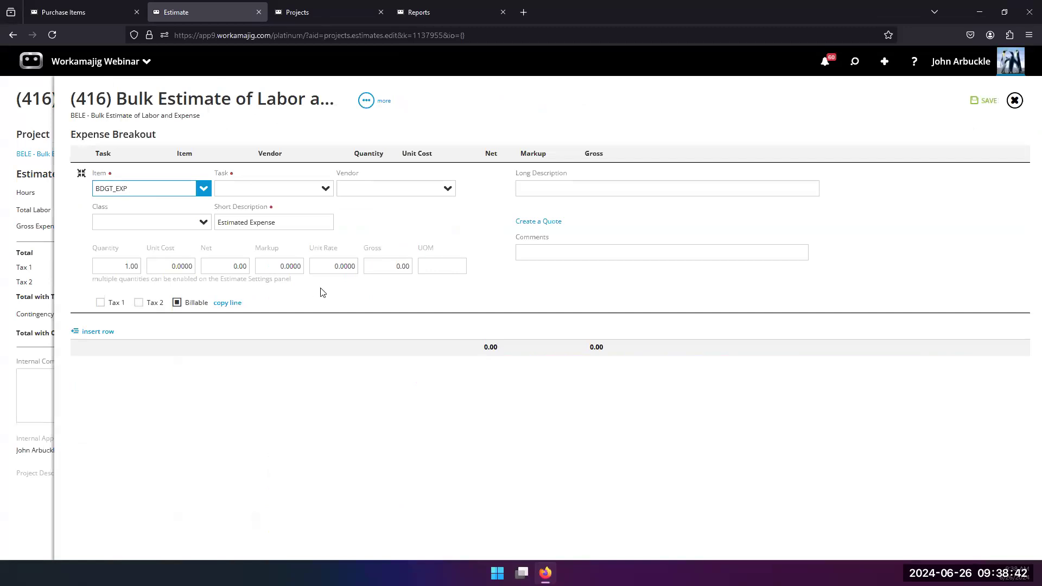
# Step: Set the Estimated Expense line's net to 150000 and its gross to 200000
pyautogui.click(405, 266)
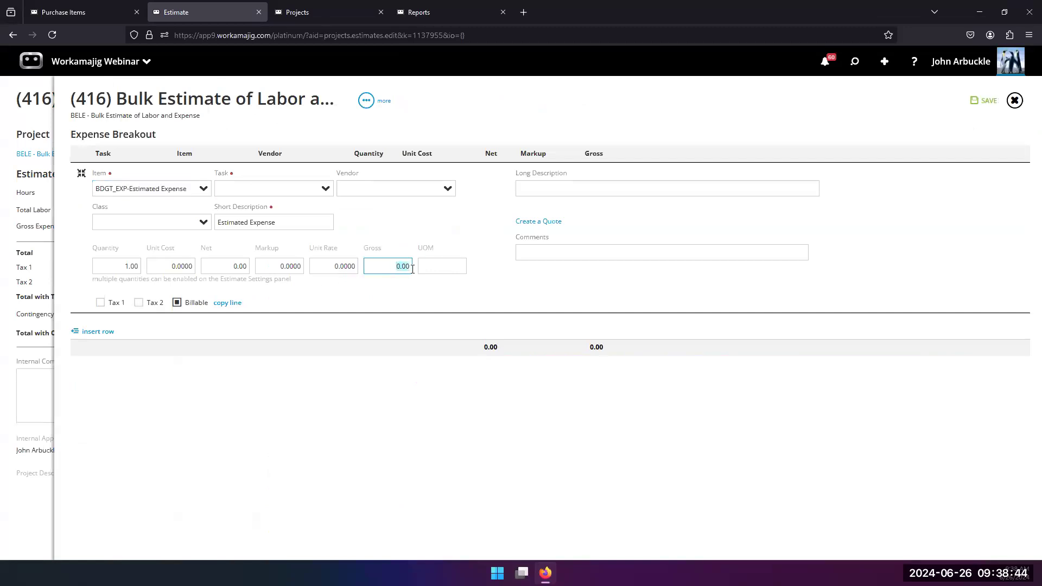
pyautogui.click(232, 267)
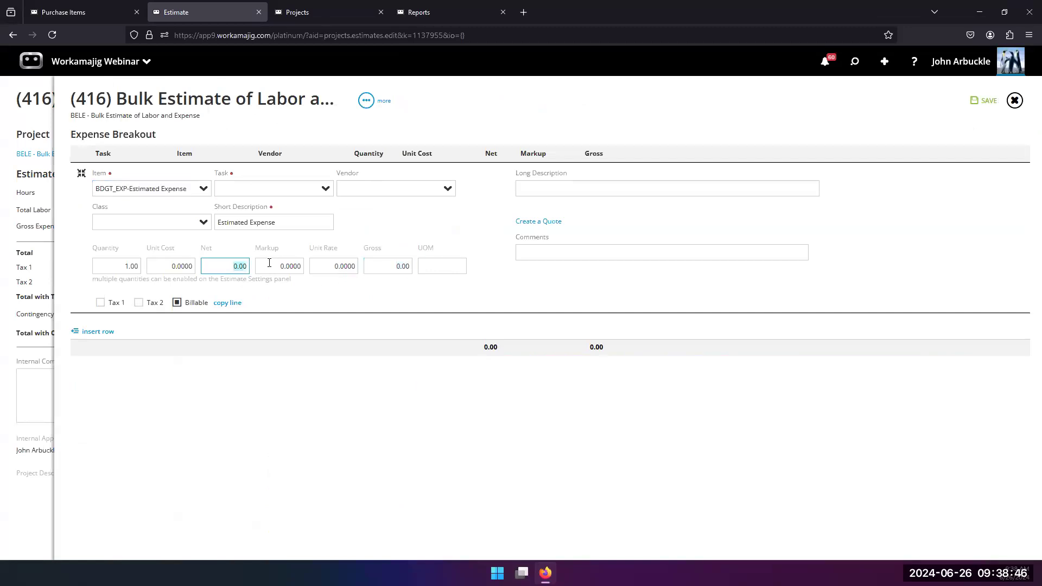
pyautogui.write('150000')
pyautogui.click(328, 259)
pyautogui.click(293, 266)
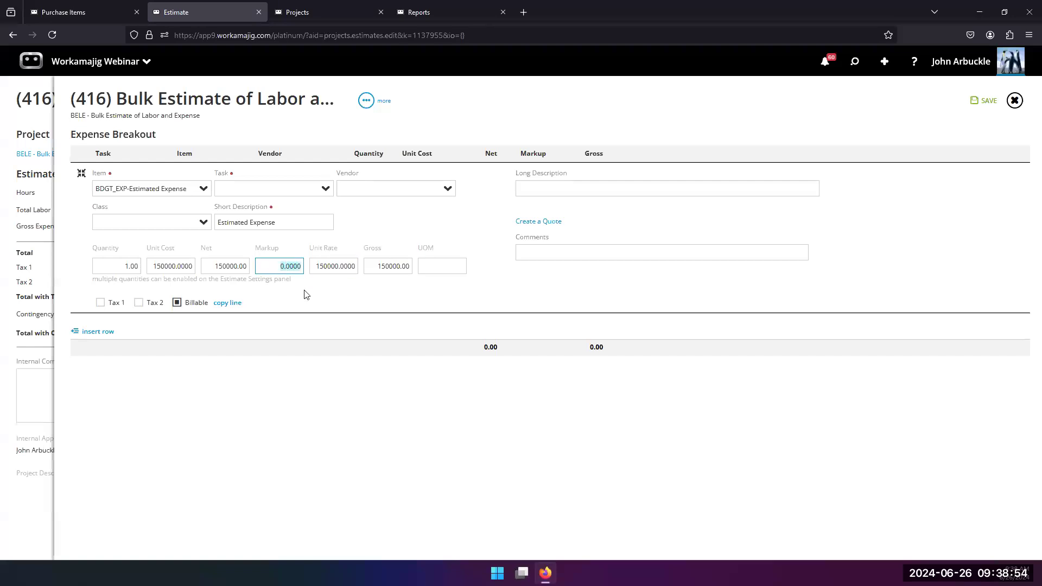
pyautogui.moveTo(375, 266); pyautogui.dragTo(410, 267)
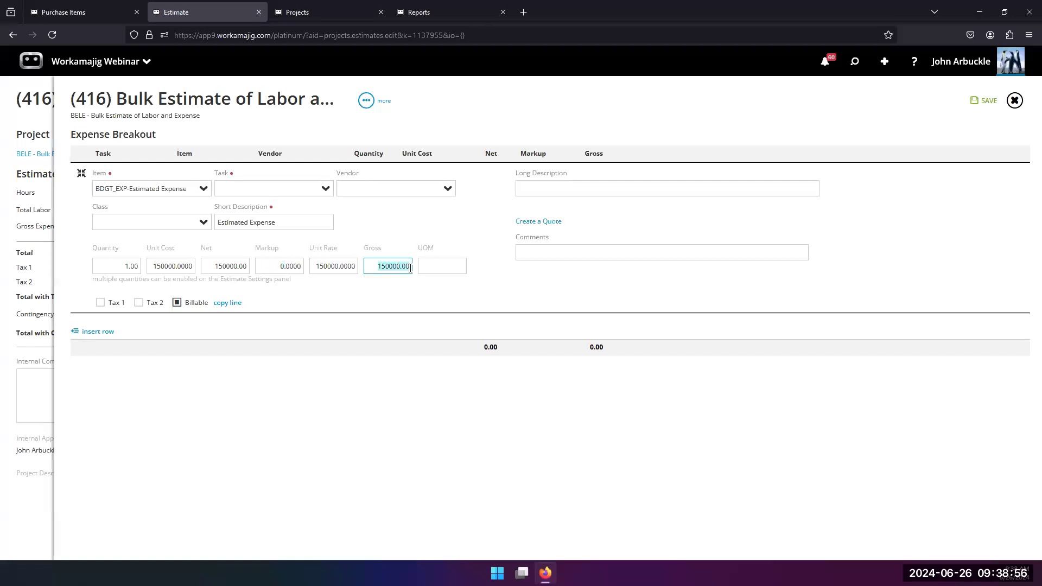
pyautogui.write('2')
pyautogui.click(385, 387)
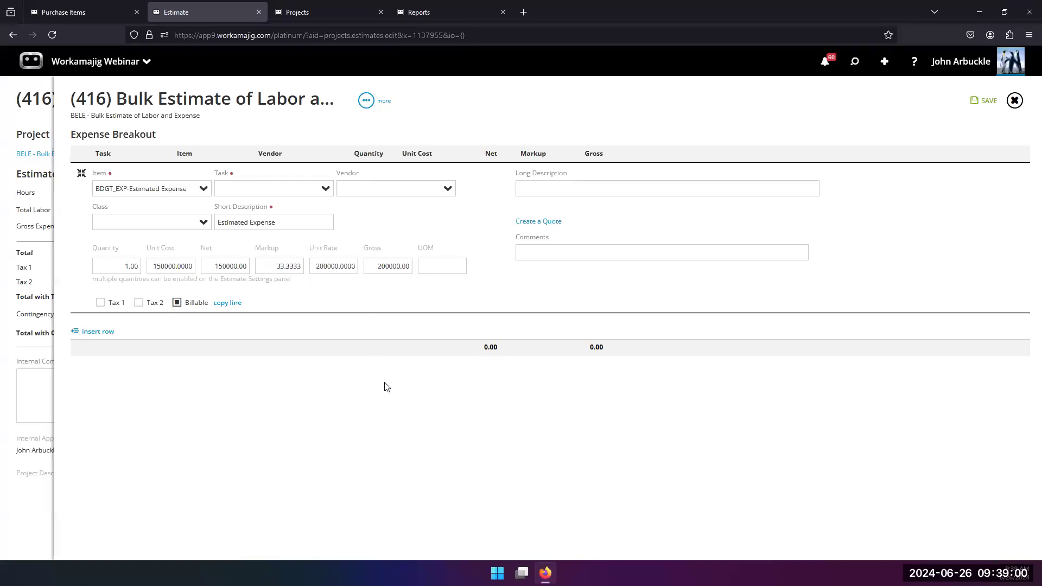
# Step: Assign the Estimated Expense line to the 1 - Concepting task and save the line
pyautogui.click(315, 167)
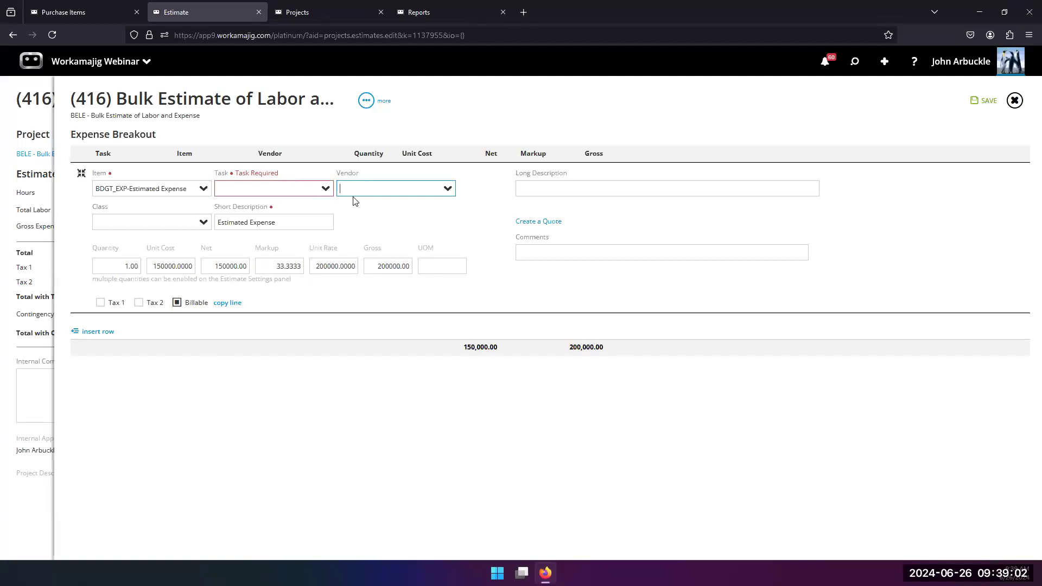
pyautogui.click(326, 190)
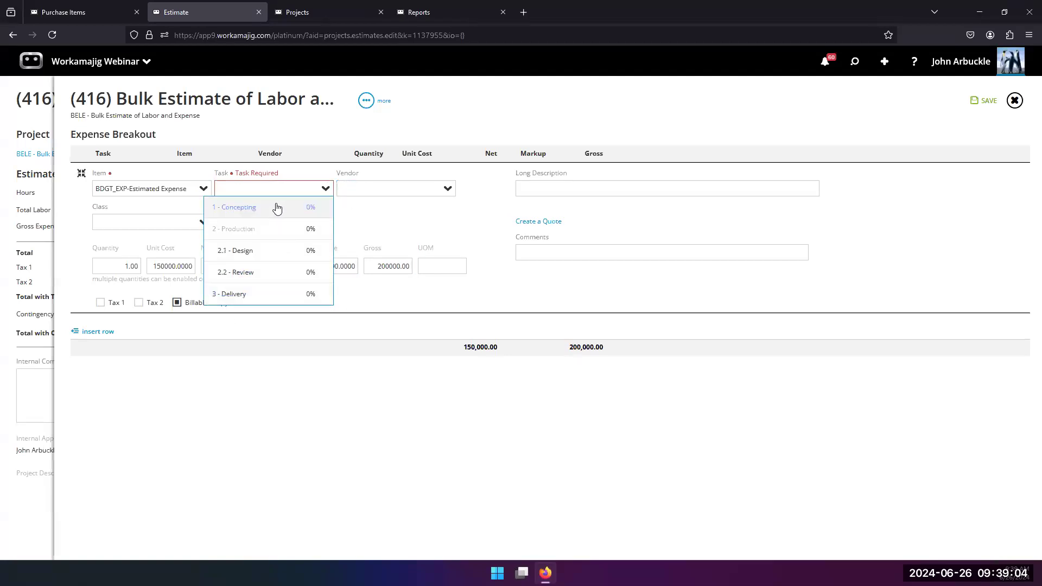
pyautogui.click(277, 208)
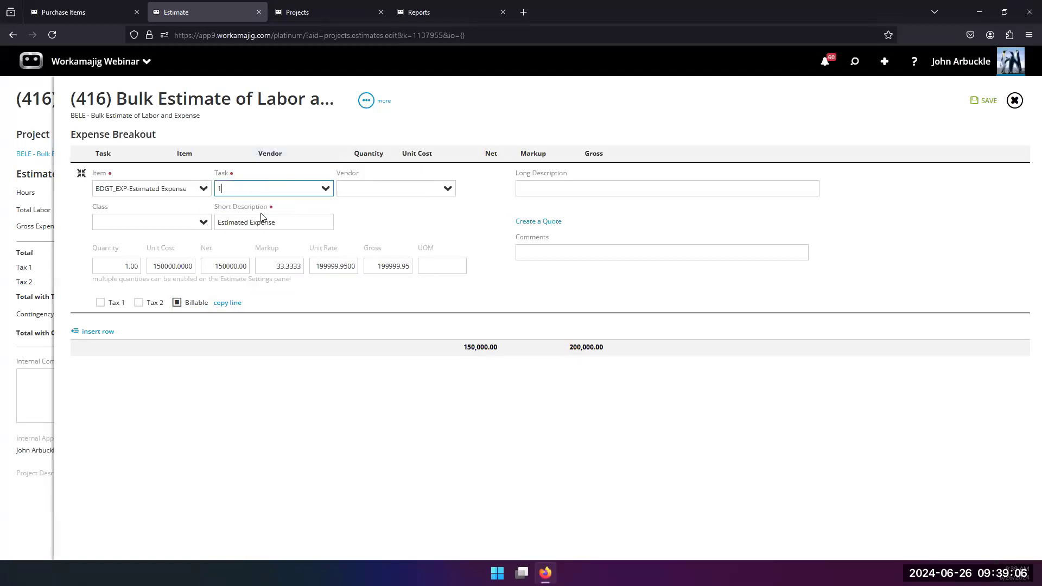
pyautogui.click(300, 364)
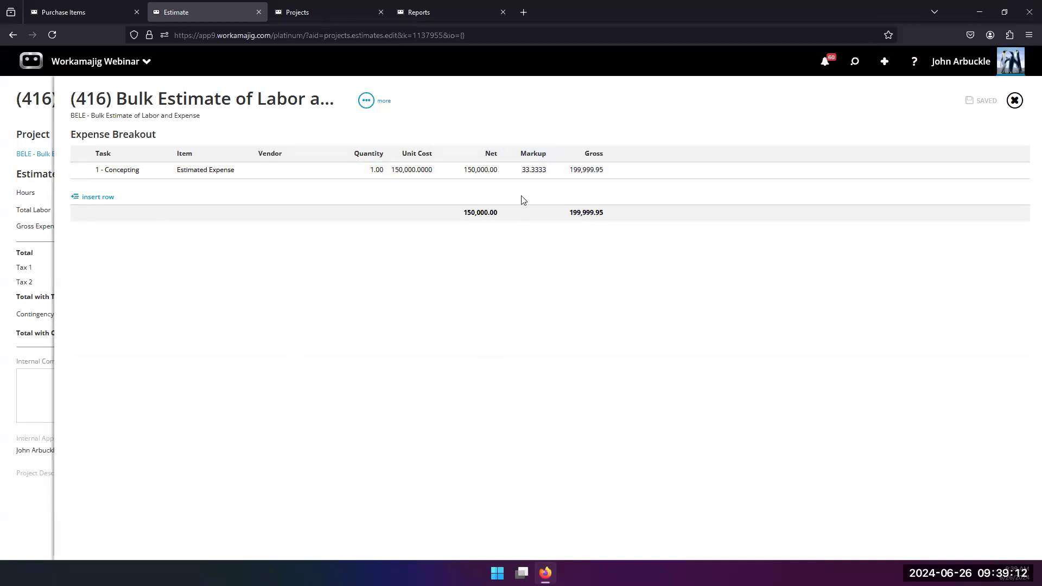
# Step: Reopen the Estimated Expense line, correct its gross to 200000, save it and close the expense breakout
pyautogui.click(402, 174)
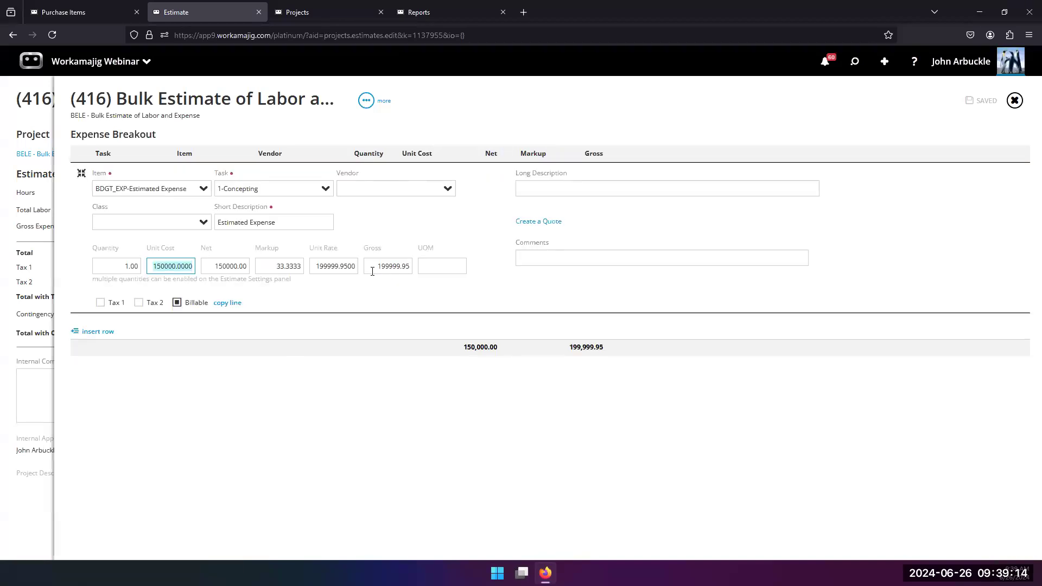
pyautogui.moveTo(366, 266); pyautogui.dragTo(416, 267)
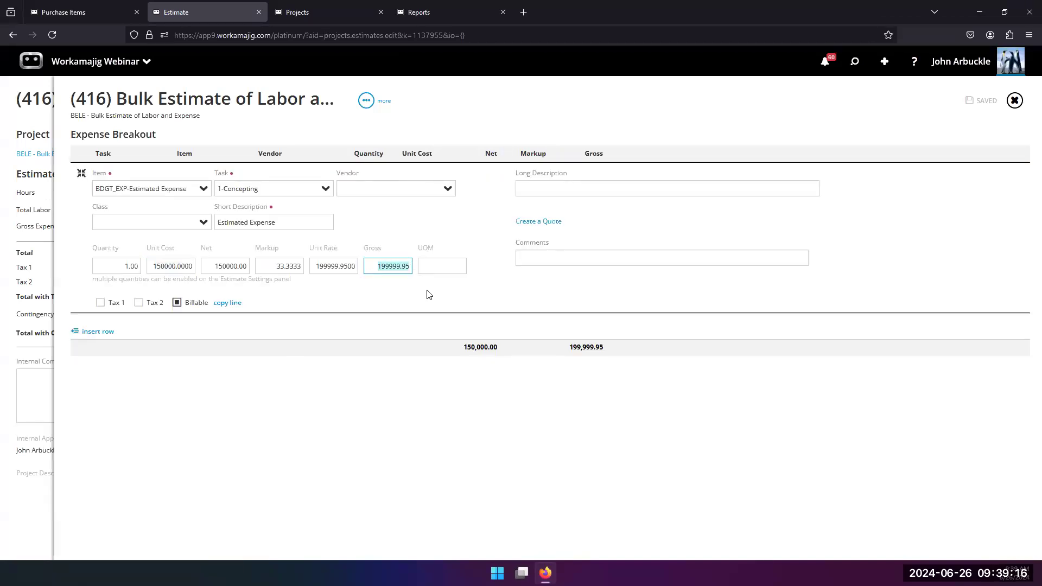
pyautogui.write('200000')
pyautogui.click(353, 307)
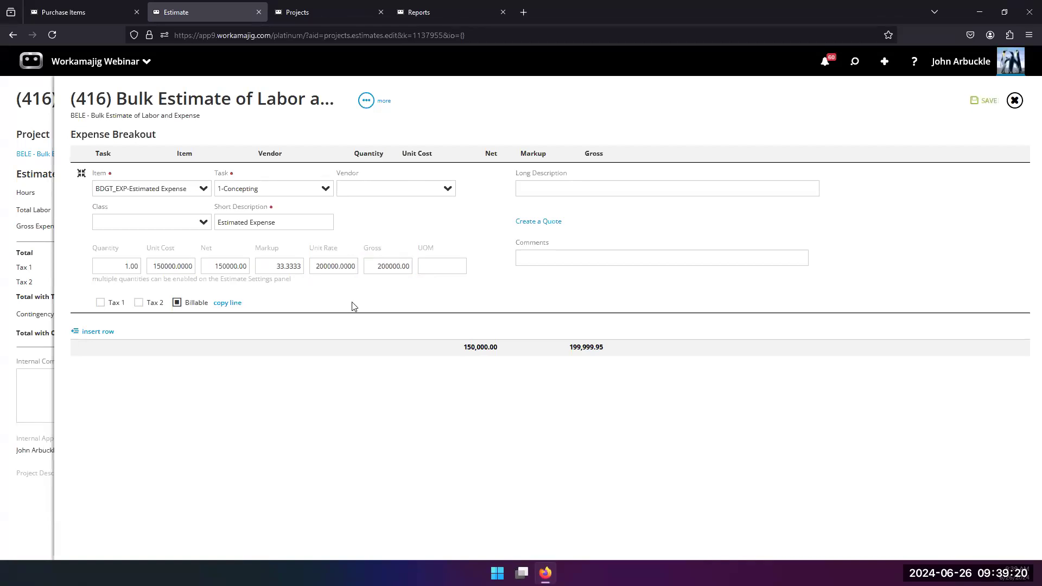
pyautogui.click(303, 379)
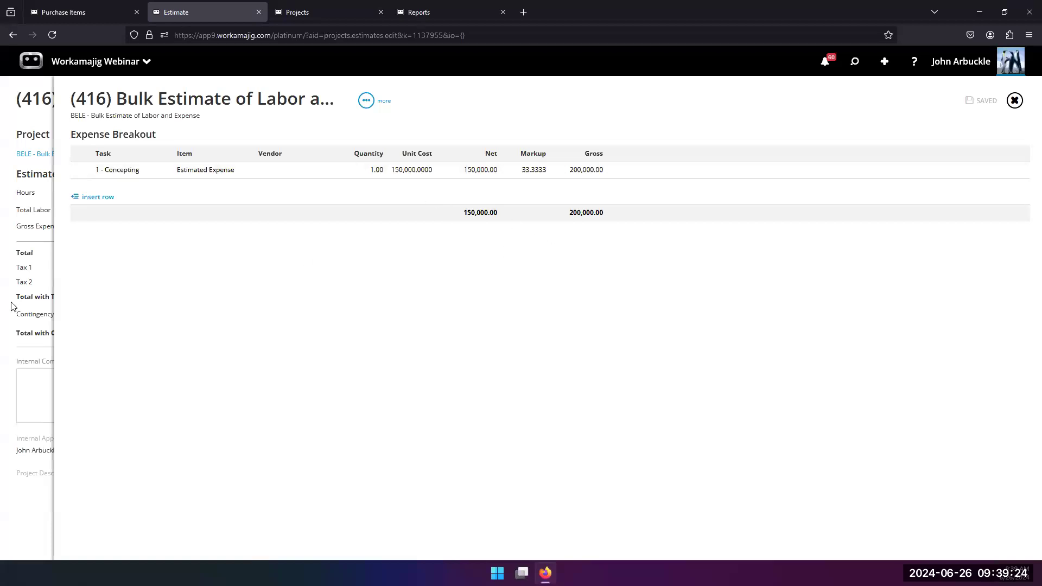
pyautogui.click(47, 278)
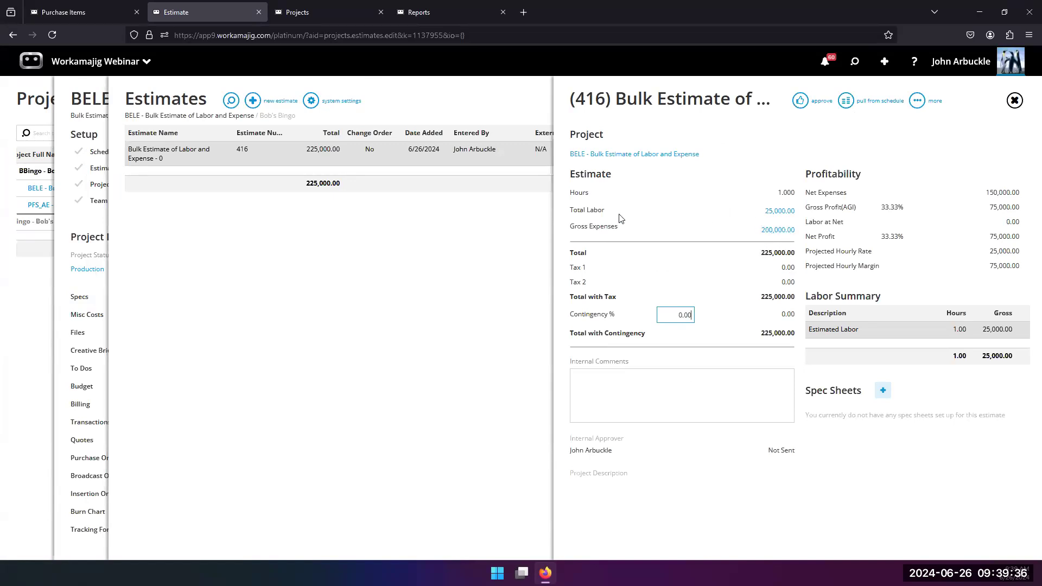
# Step: Review the labor breakout and the expense breakout of the By Service Only estimate, closing each one
pyautogui.click(223, 152)
pyautogui.click(777, 214)
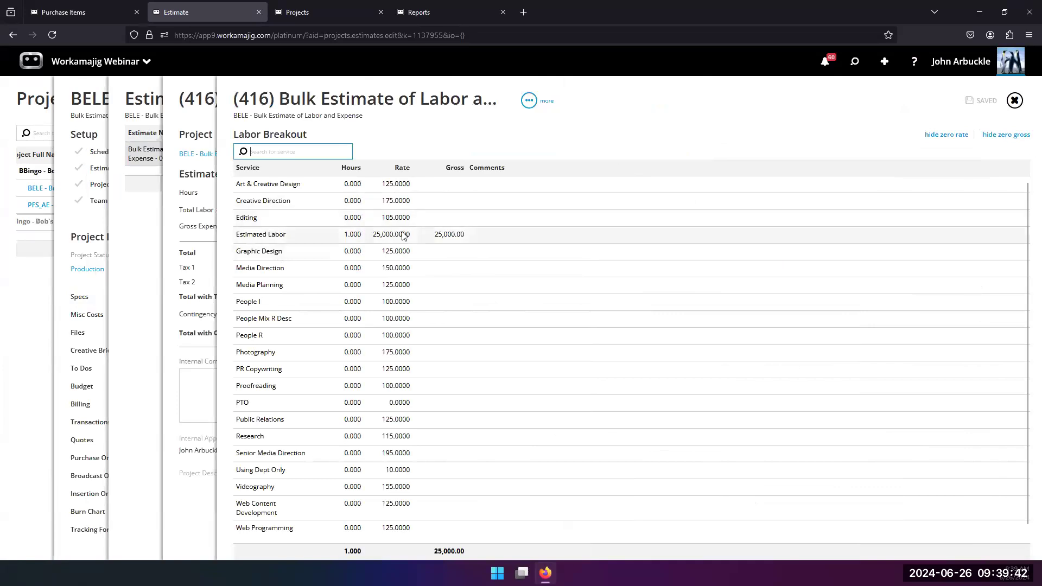
pyautogui.click(173, 280)
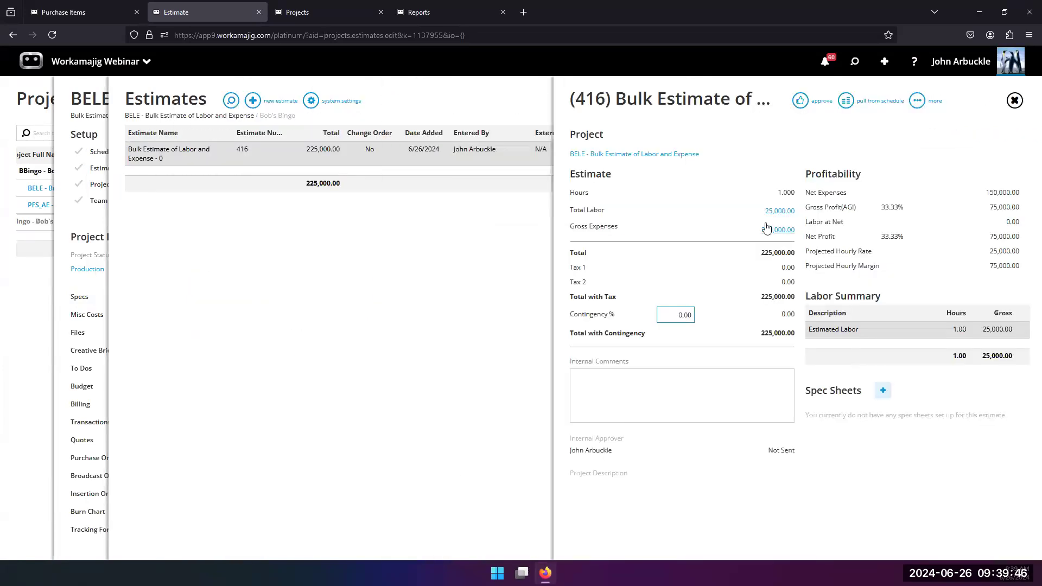
pyautogui.click(767, 231)
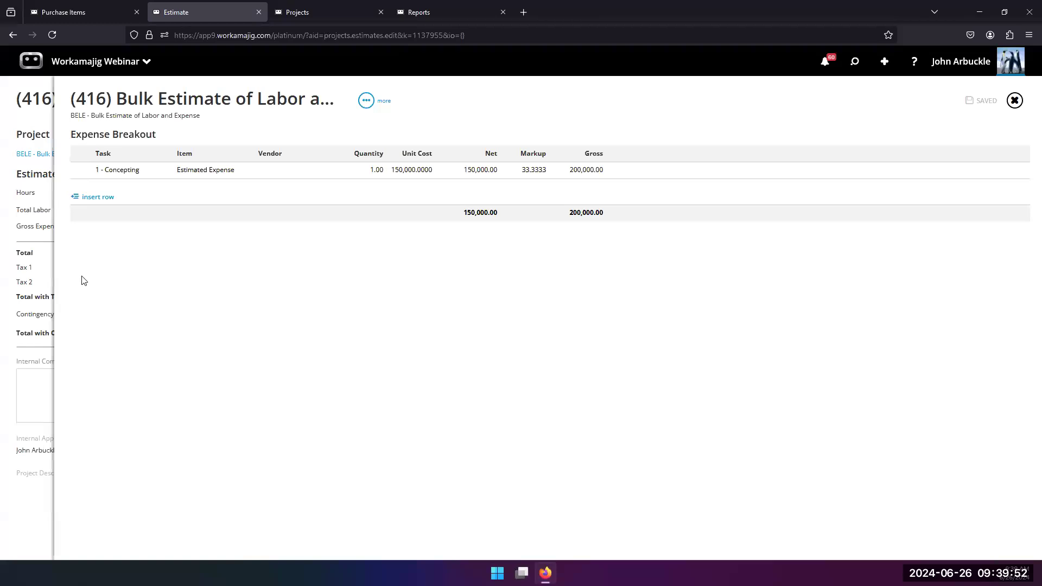
pyautogui.click(35, 271)
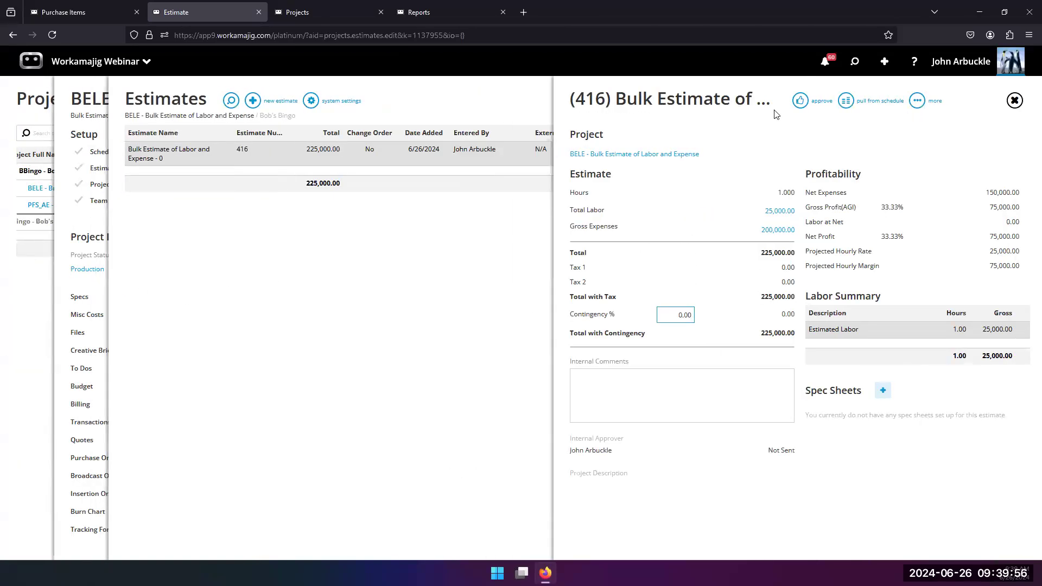
# Step: Approve the By Service Only estimate internally and return to the project's estimates list
pyautogui.click(802, 102)
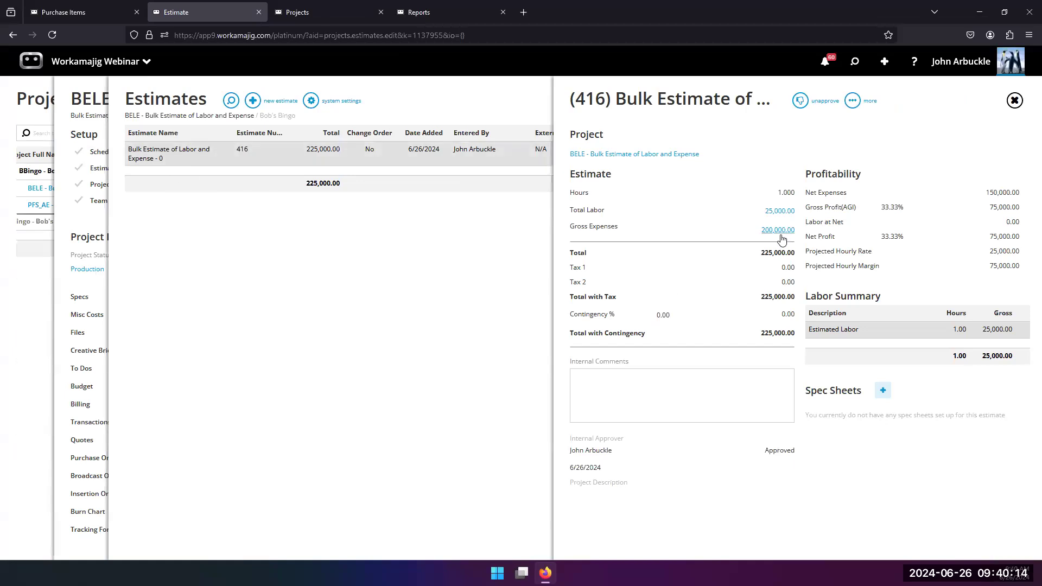
pyautogui.click(307, 298)
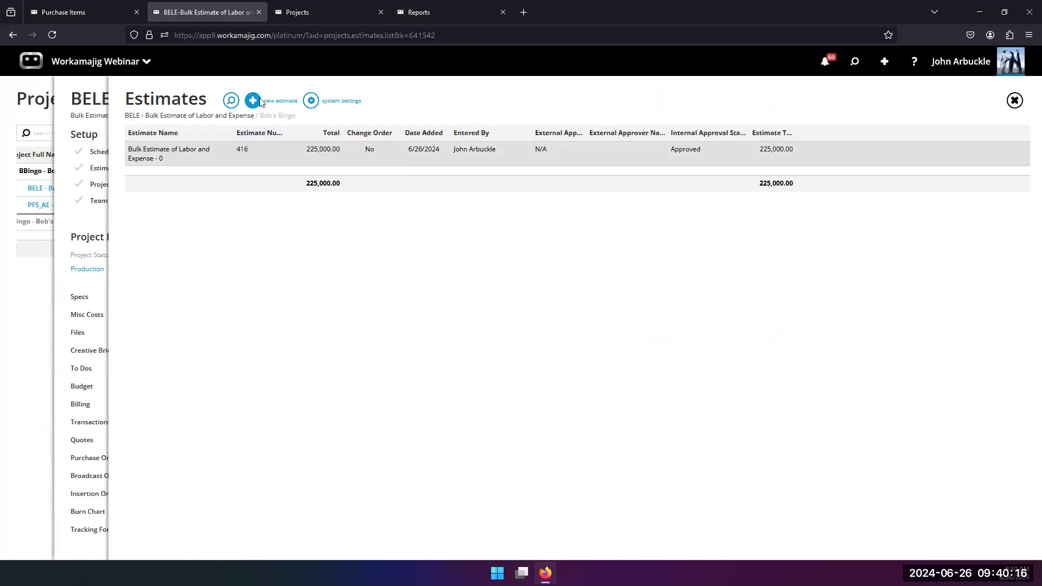
# Step: Create another estimate for the BELE project with the estimate type By Service Only and save it
pyautogui.click(260, 102)
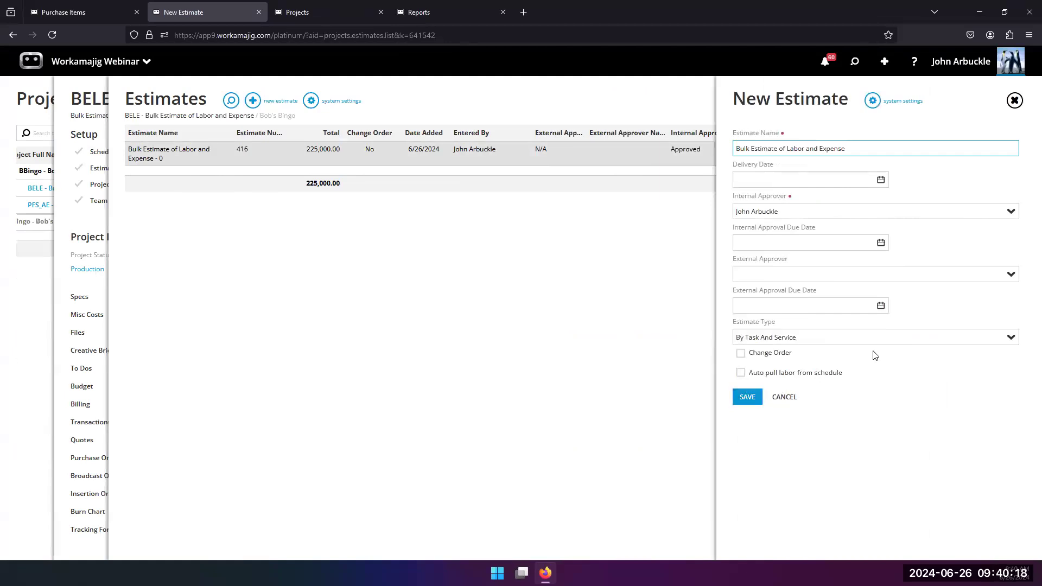
pyautogui.click(1010, 337)
pyautogui.click(781, 404)
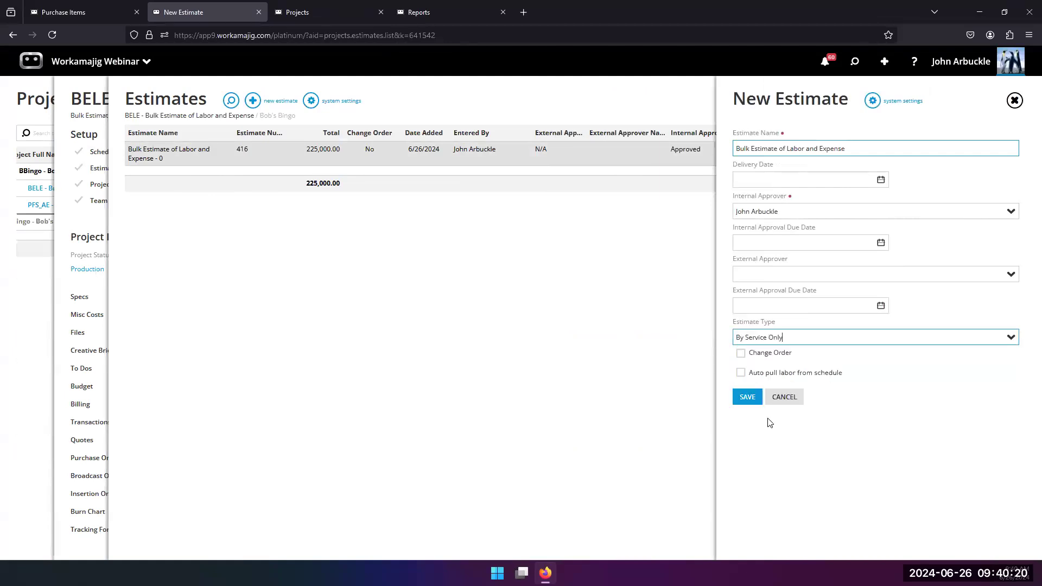
pyautogui.click(747, 397)
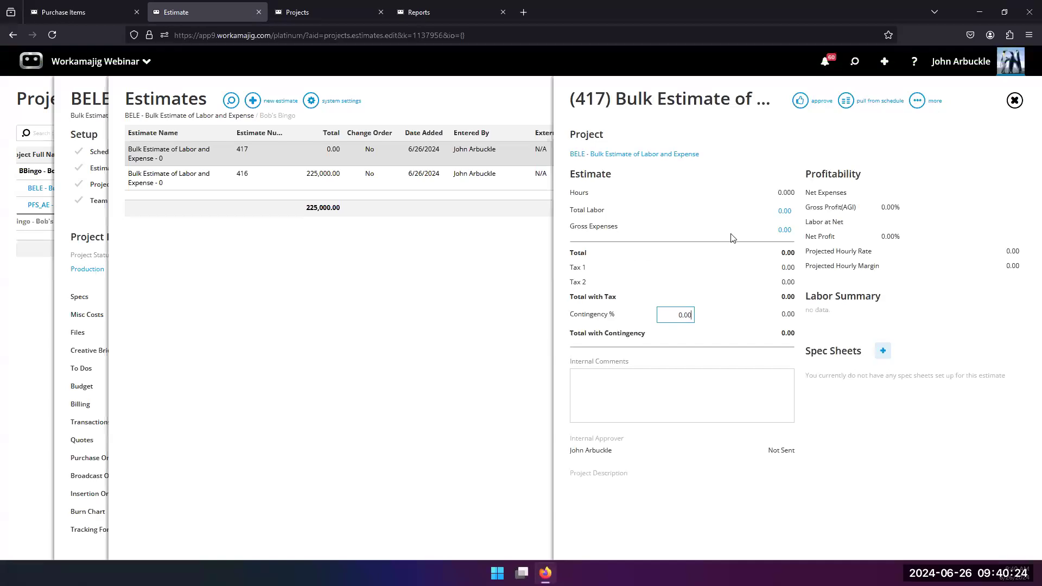
# Step: Open the new estimate's expense breakout and add an expense line for the item Online-Interactive Order
pyautogui.click(784, 230)
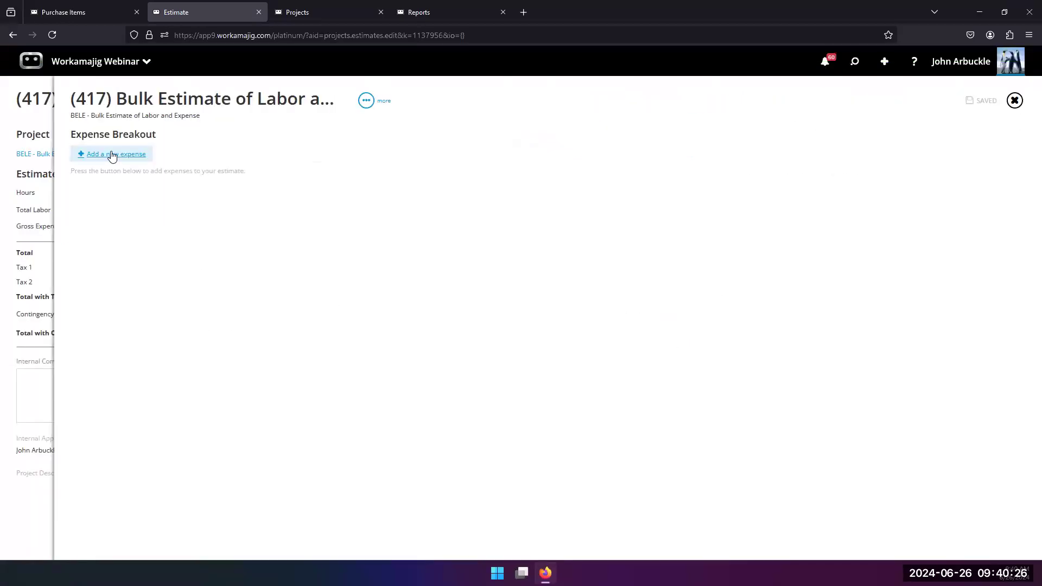
pyautogui.click(111, 155)
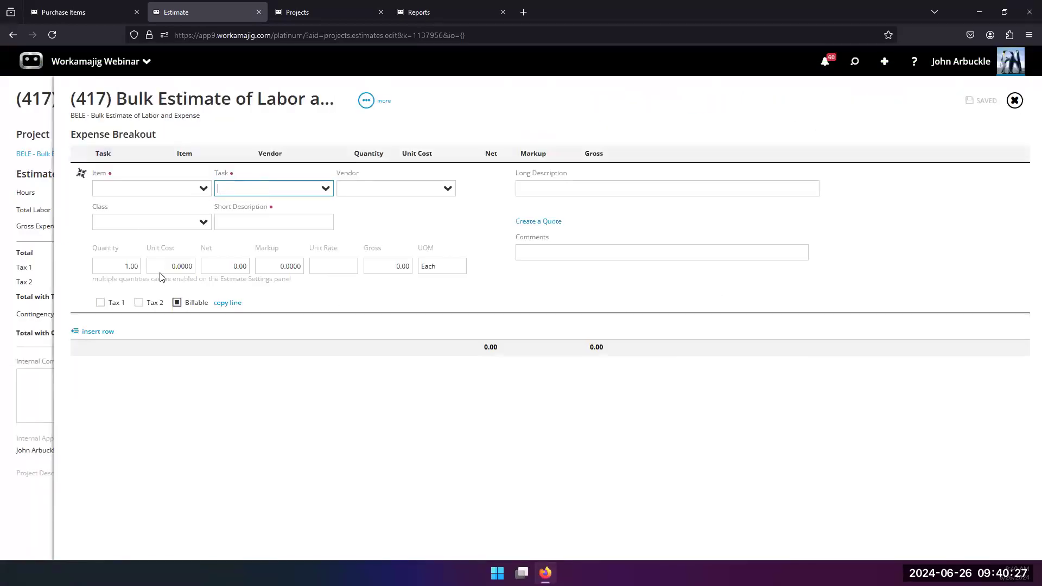
pyautogui.click(204, 192)
pyautogui.scroll(-3, 173, 313)
pyautogui.scroll(-10, 173, 312)
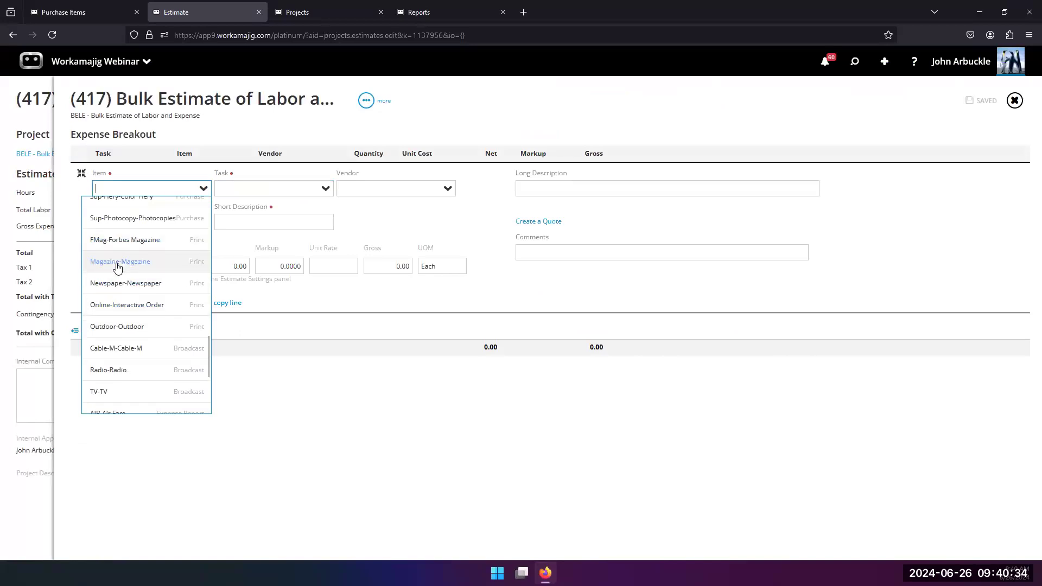
pyautogui.click(121, 306)
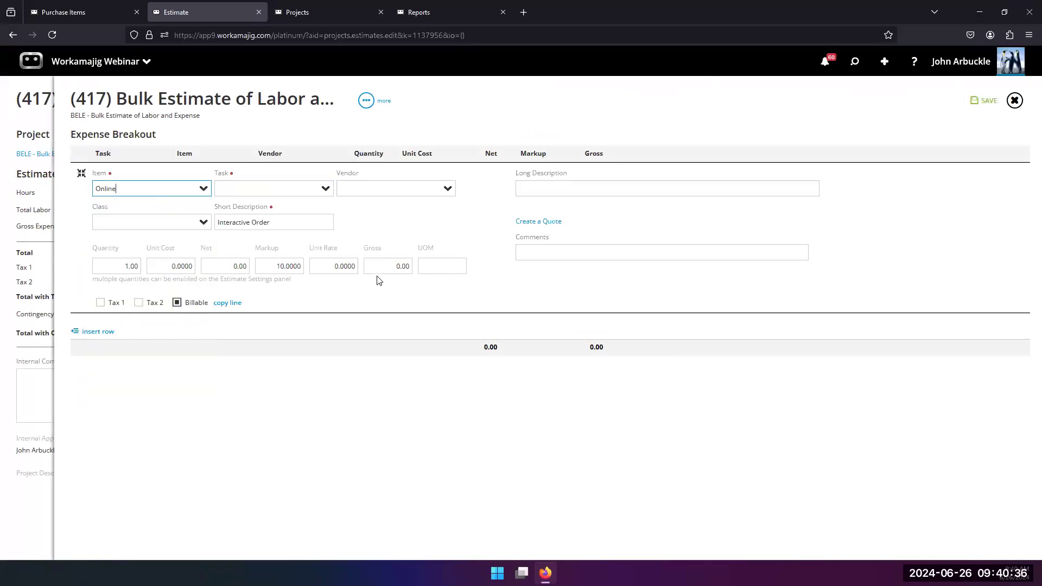
# Step: Set the Interactive Order line's net to 150000 and its gross to 200,000, and commit the line
pyautogui.click(234, 266)
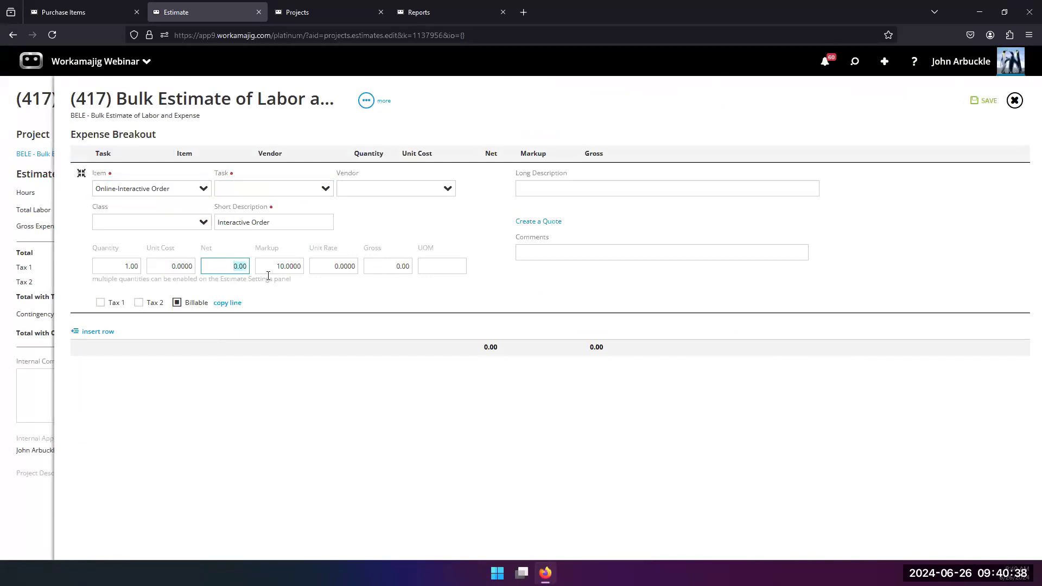
pyautogui.write('150000')
pyautogui.click(386, 264)
pyautogui.moveTo(378, 265); pyautogui.dragTo(429, 261)
pyautogui.write('20')
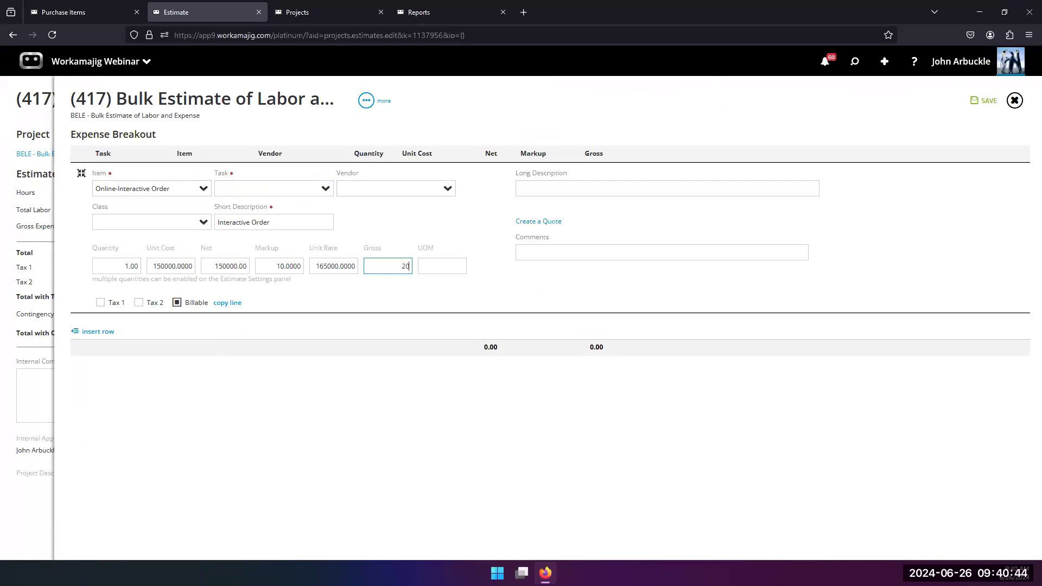
pyautogui.write('0,000')
pyautogui.click(281, 389)
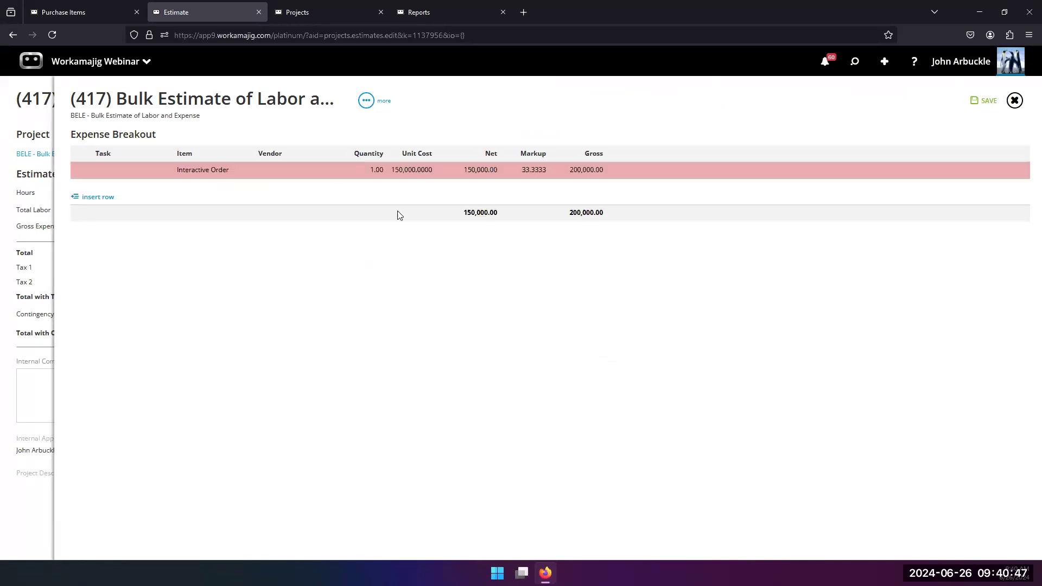
# Step: Assign the Interactive Order line to the 1 - Concepting task, save it and close the expense breakout
pyautogui.click(207, 170)
pyautogui.click(329, 196)
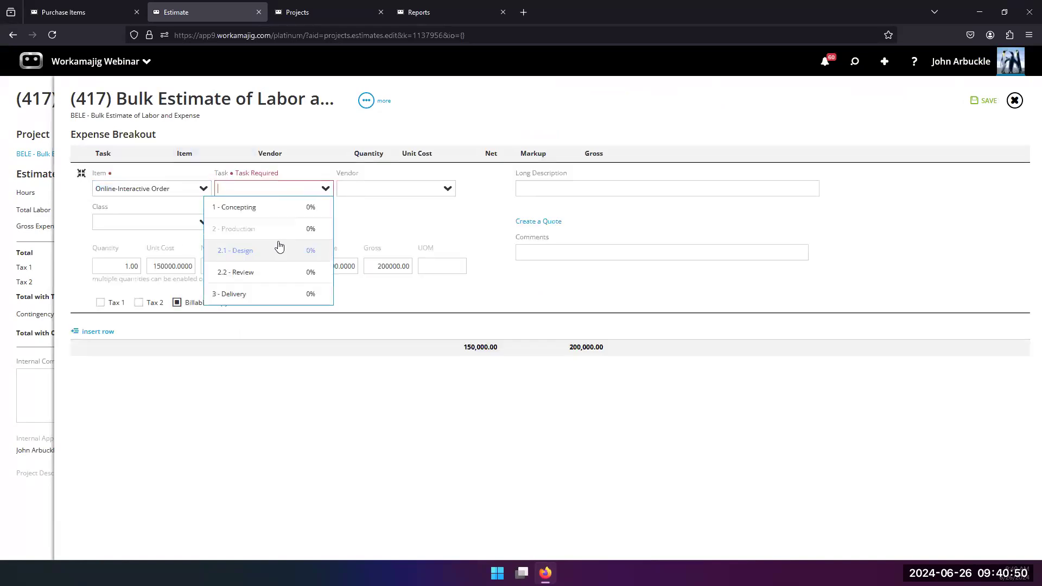
pyautogui.click(258, 211)
pyautogui.click(305, 382)
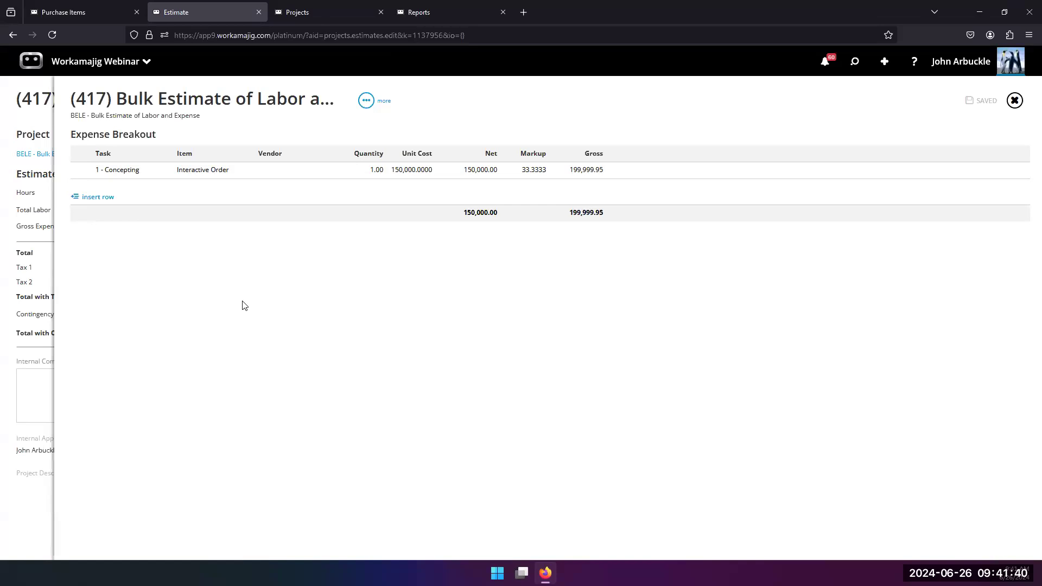
pyautogui.click(37, 288)
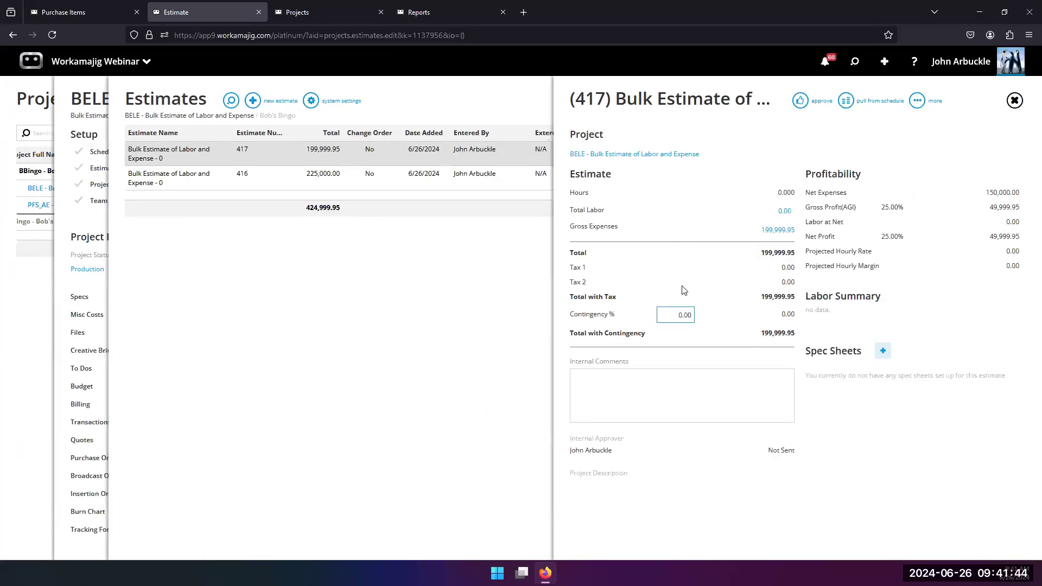
# Step: Delete estimate 417 from the BELE project and confirm the deletion
pyautogui.click(389, 286)
pyautogui.click(435, 151)
pyautogui.click(918, 102)
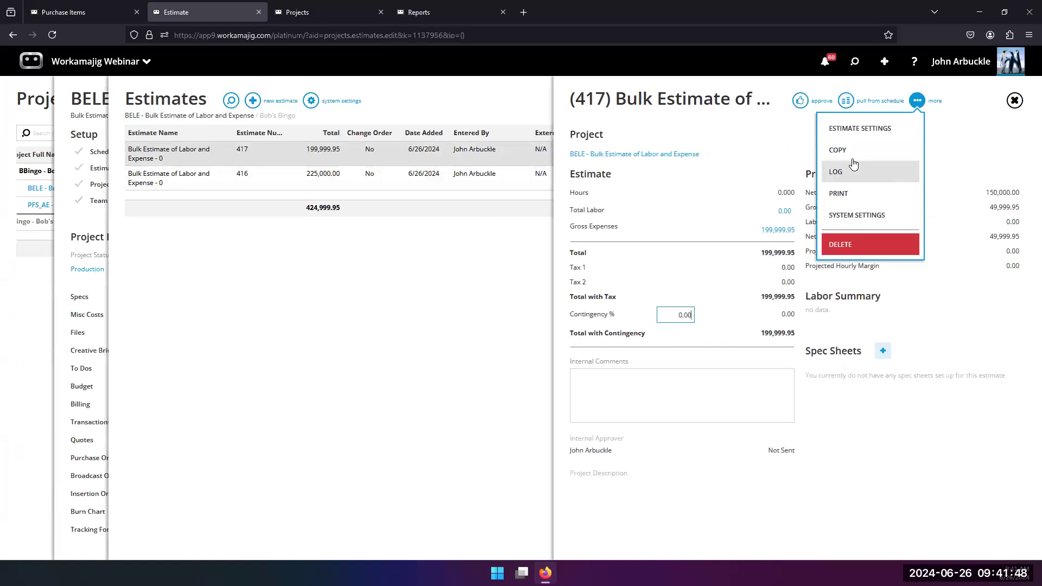
pyautogui.click(854, 244)
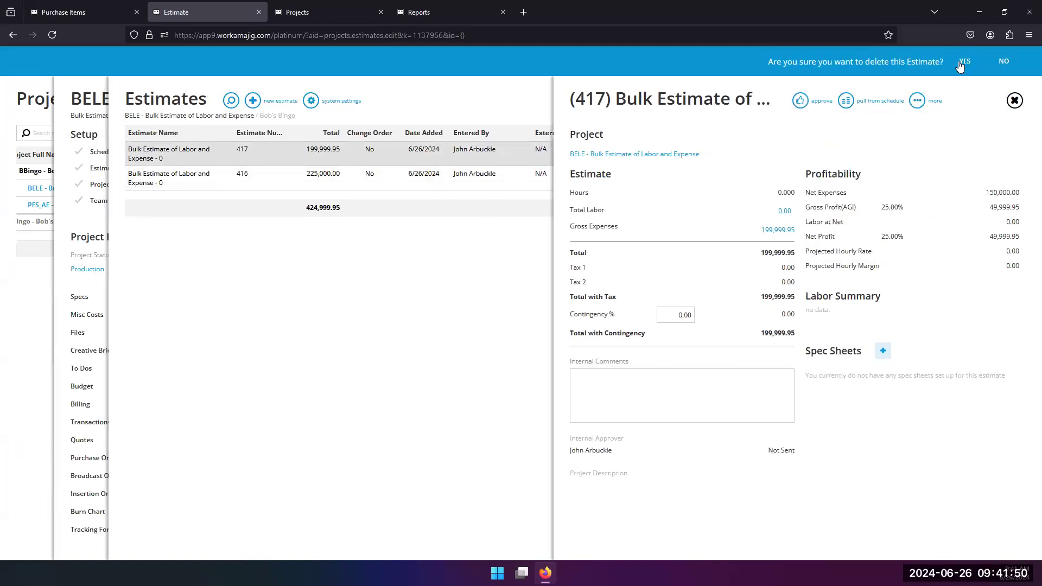
pyautogui.click(964, 61)
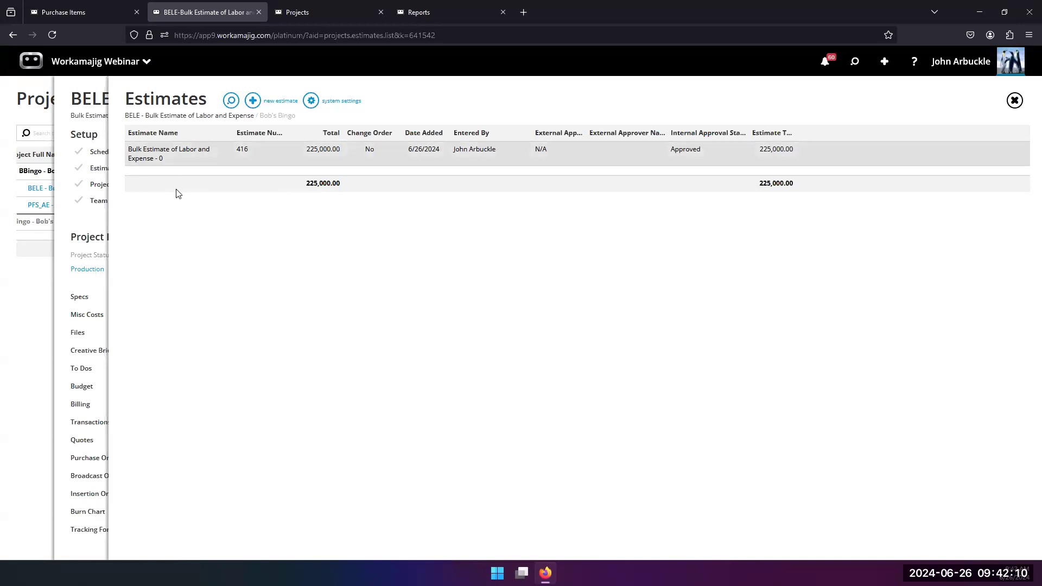
# Step: Return to the Projects list and reload it to check the updated budget figures
pyautogui.click(29, 287)
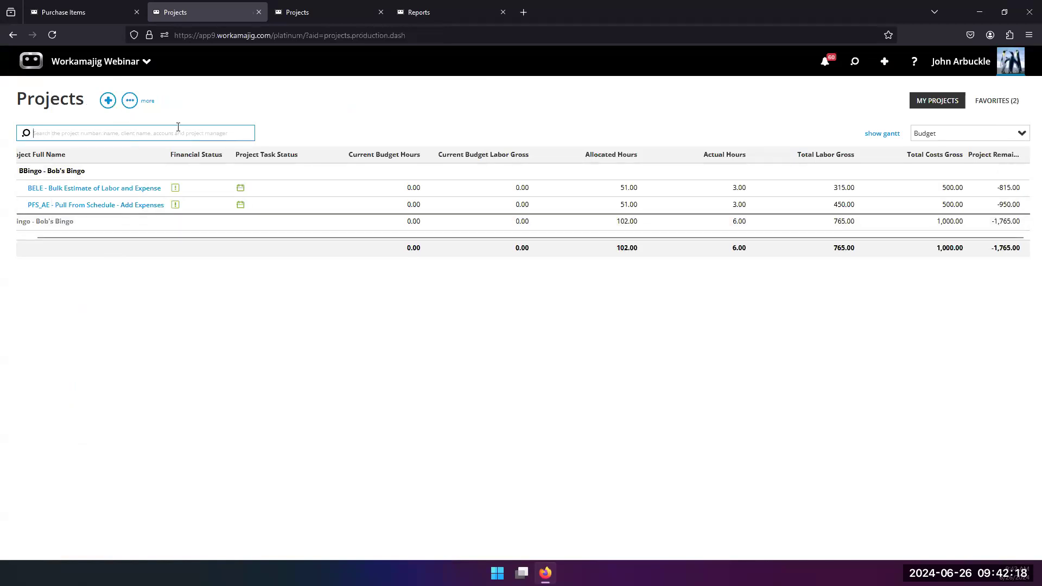
pyautogui.click(52, 35)
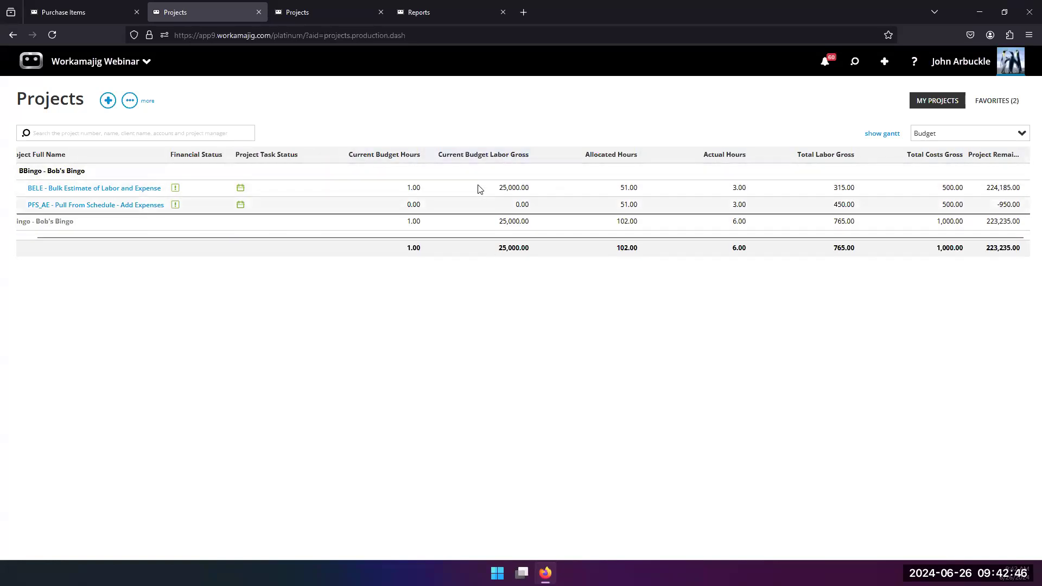
# Step: Add the Current Budget Expense Gross field to the Budget column set of the Projects list
pyautogui.click(130, 100)
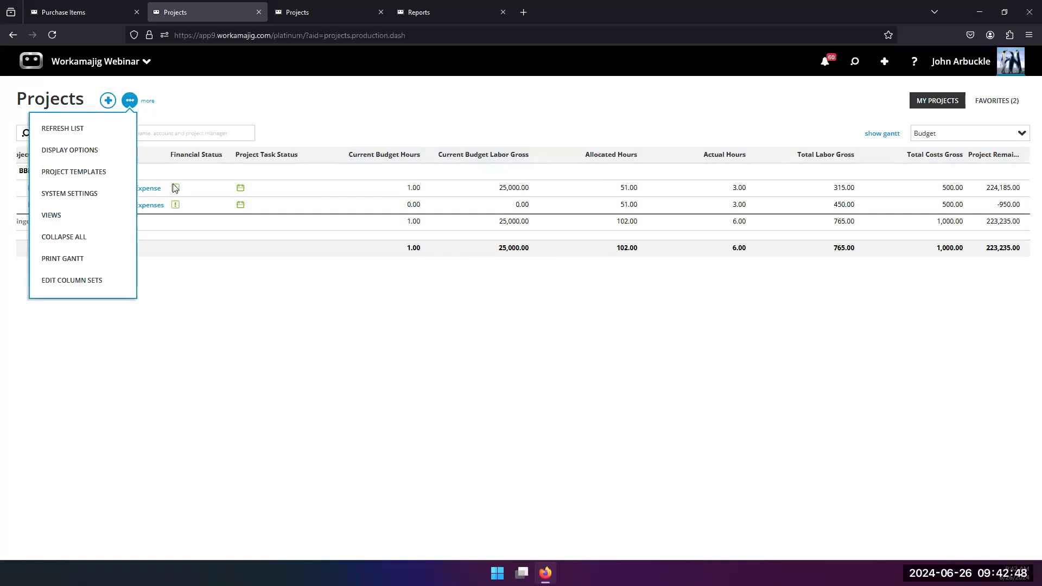
pyautogui.click(102, 282)
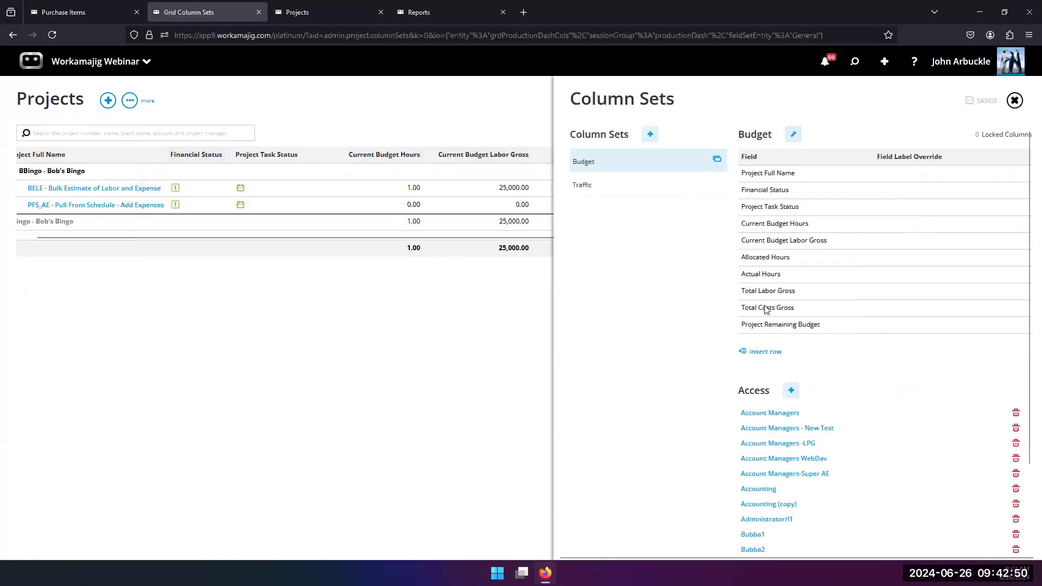
pyautogui.click(765, 354)
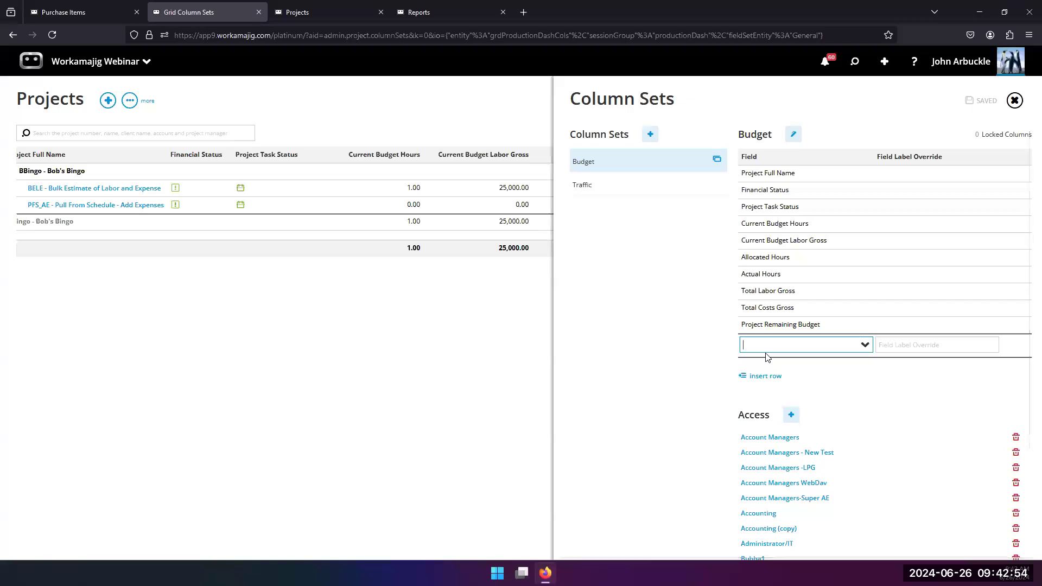
pyautogui.write('cu')
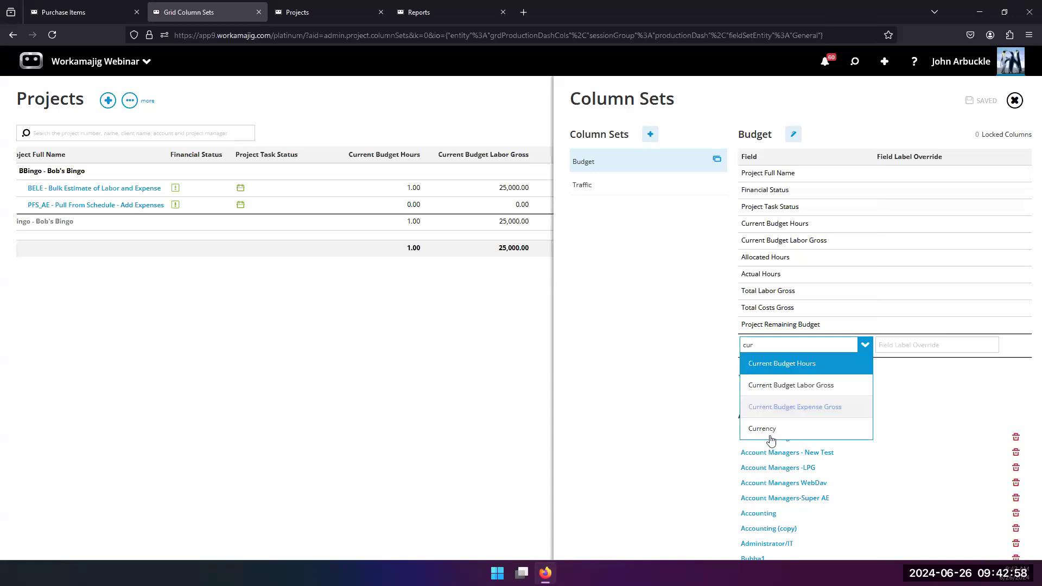
pyautogui.write('r')
pyautogui.click(779, 415)
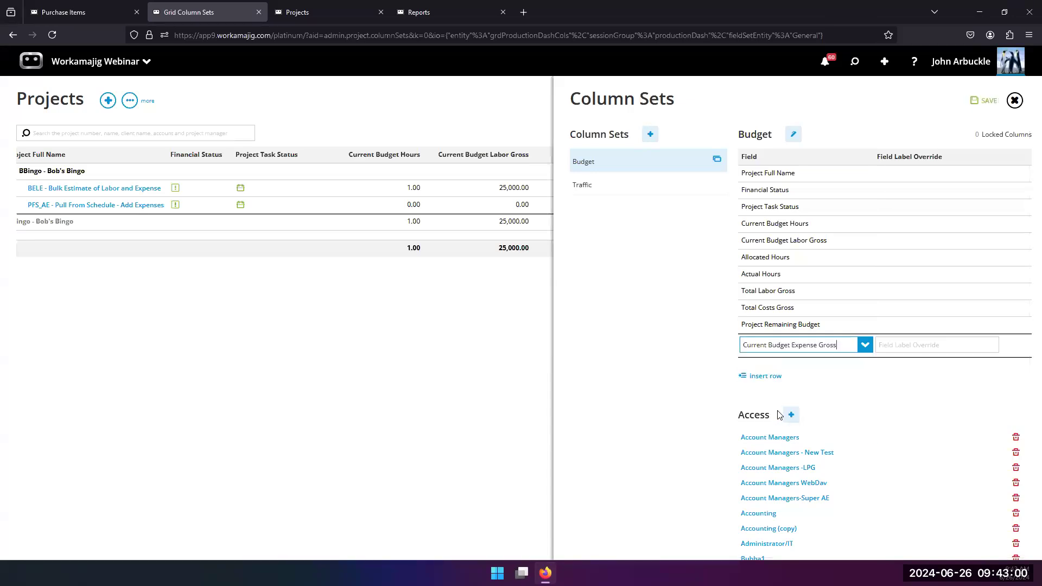
# Step: Move Current Budget Expense Gross directly above Current Budget Hours, save the column set, close it and reload the Projects list
pyautogui.moveTo(780, 343); pyautogui.dragTo(776, 223)
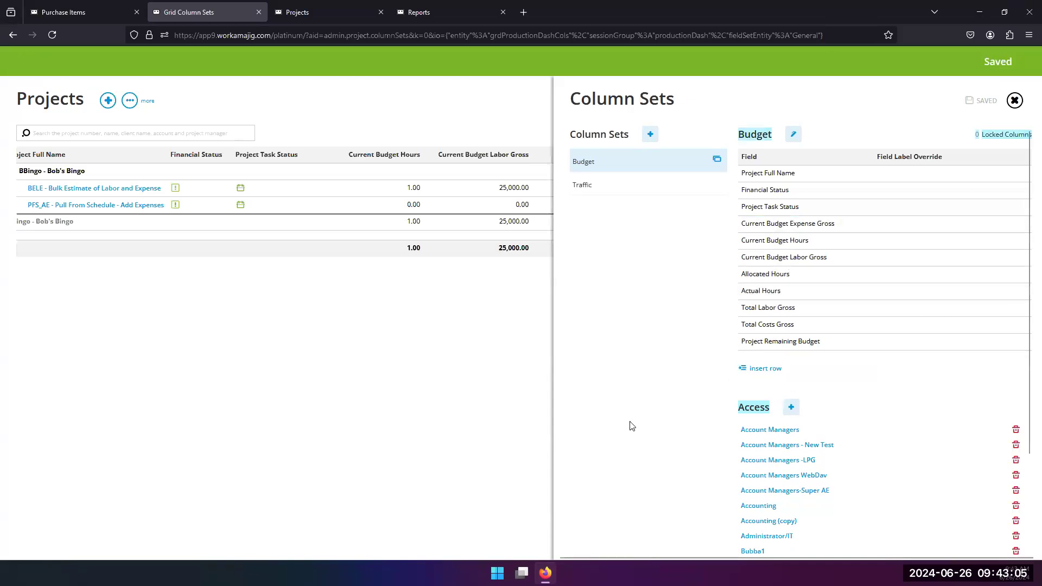
pyautogui.click(433, 350)
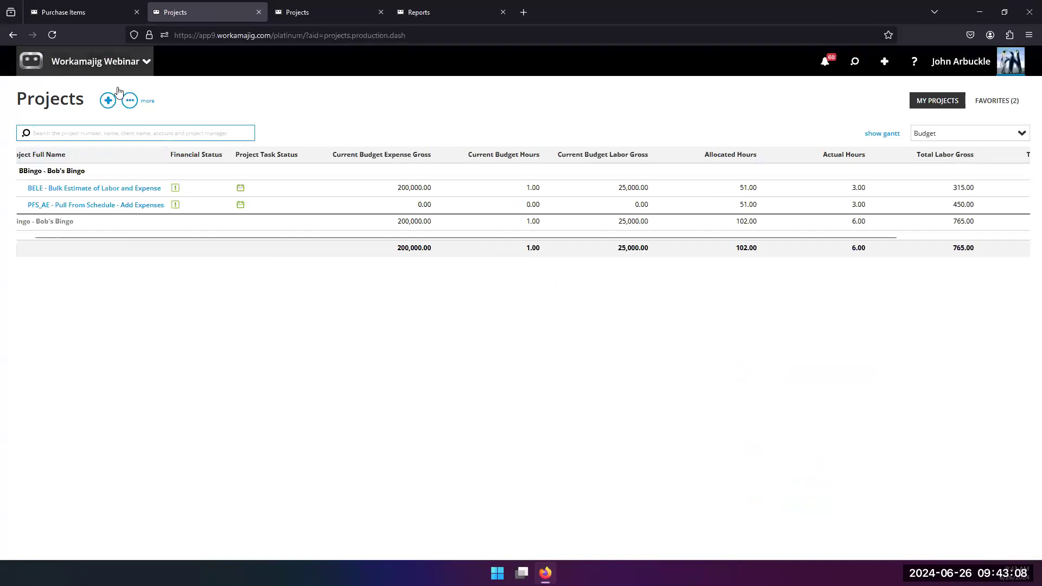
pyautogui.click(53, 35)
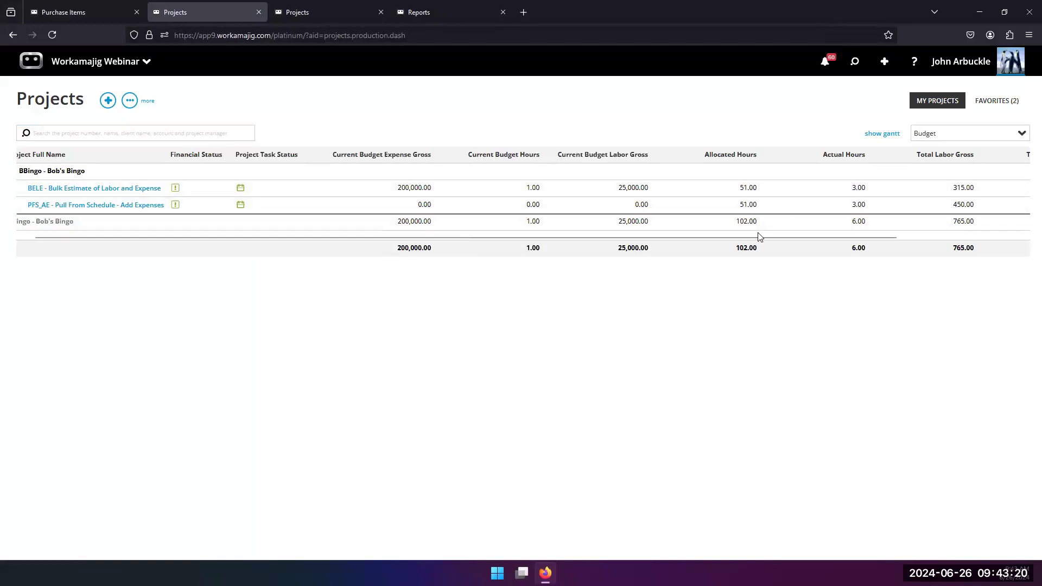
# Step: Examine the BELE project's budget columns across to the project remaining budget
pyautogui.moveTo(761, 236); pyautogui.dragTo(818, 228)
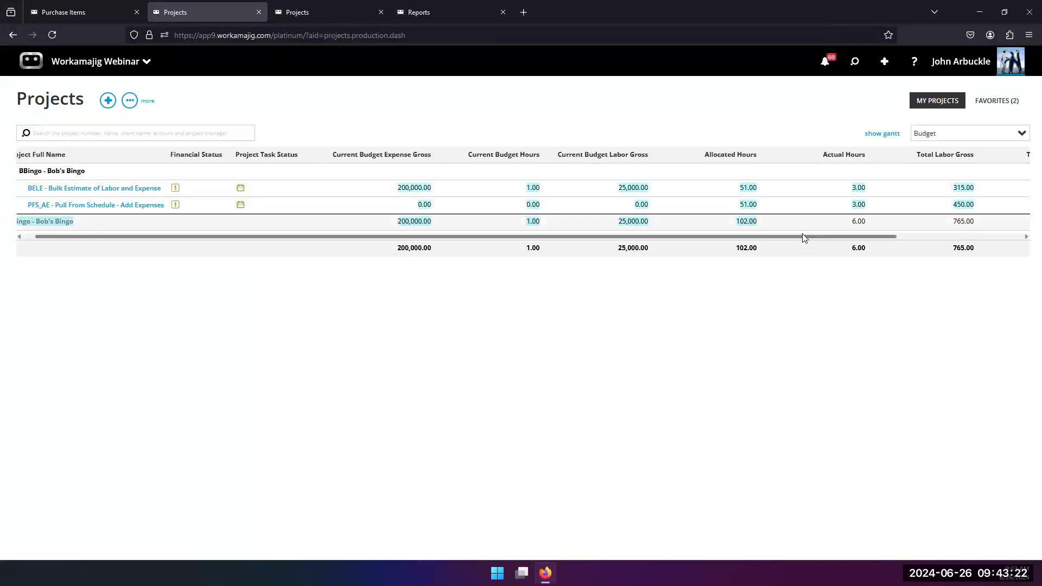
pyautogui.moveTo(808, 237); pyautogui.dragTo(970, 225)
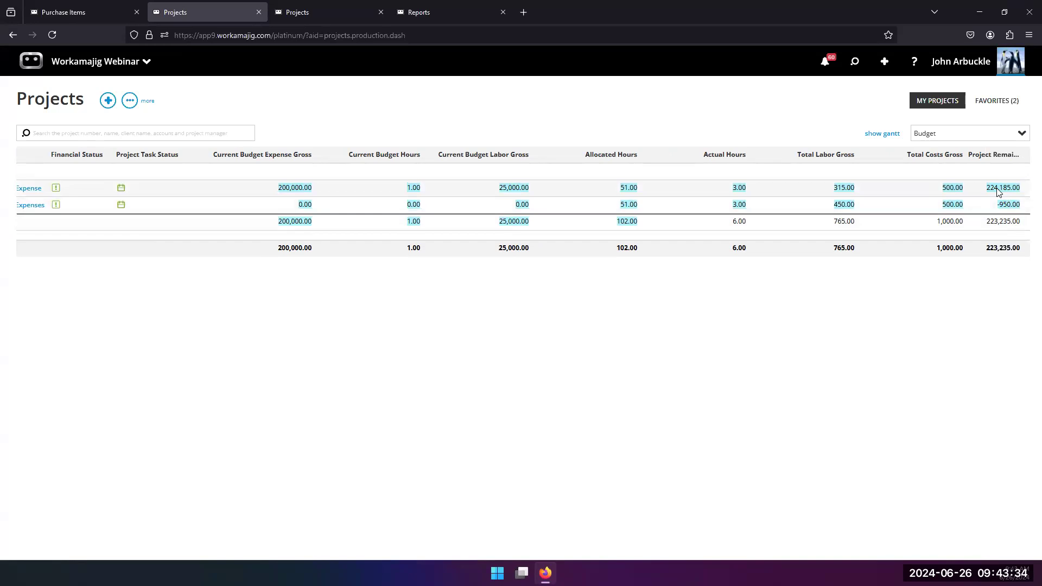
pyautogui.click(619, 553)
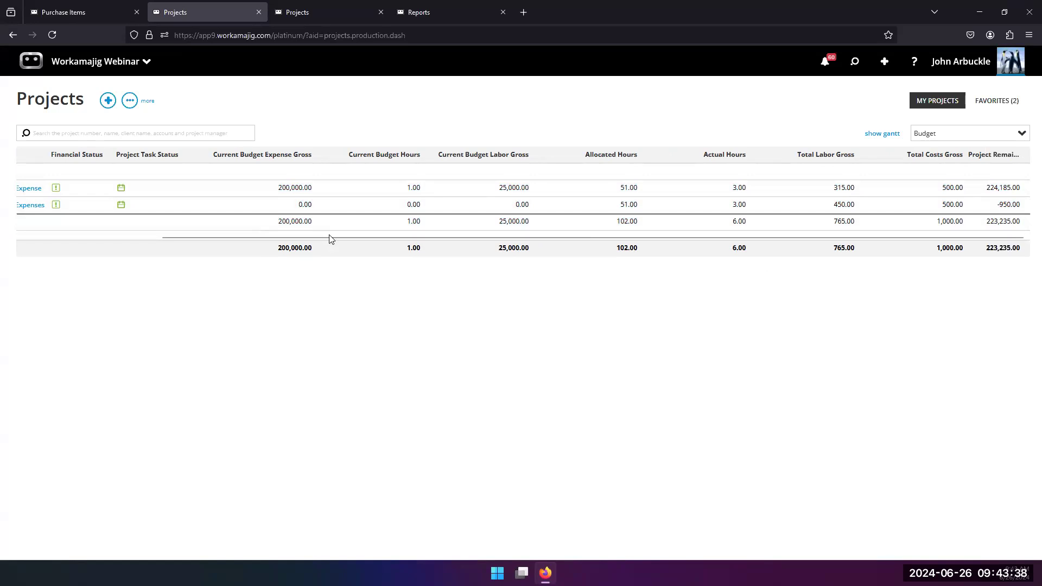
# Step: Open the schedule of the PFS_AE - Pull From Schedule - Add Expenses project
pyautogui.moveTo(331, 239); pyautogui.dragTo(168, 254)
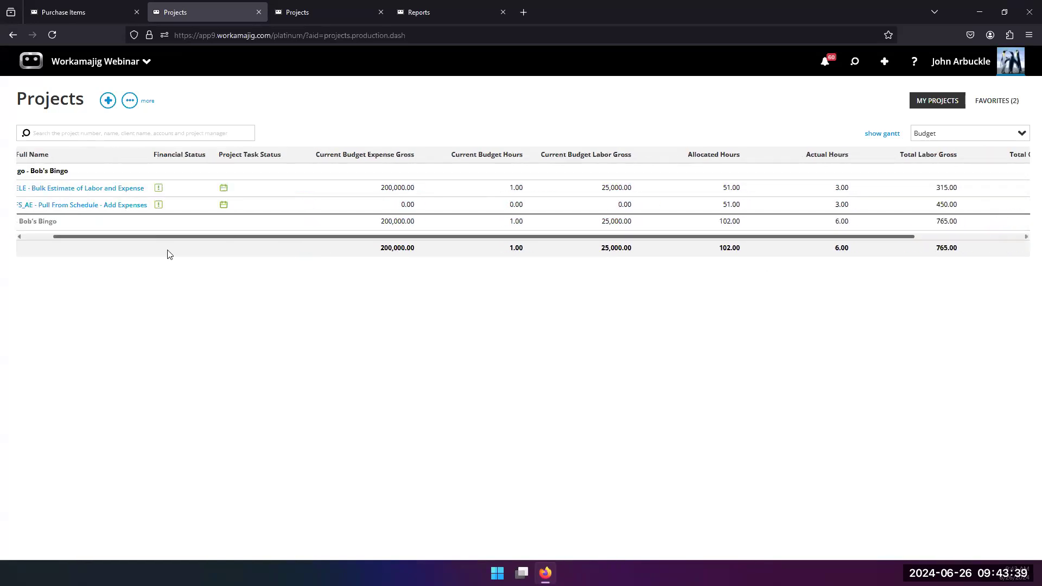
pyautogui.click(124, 205)
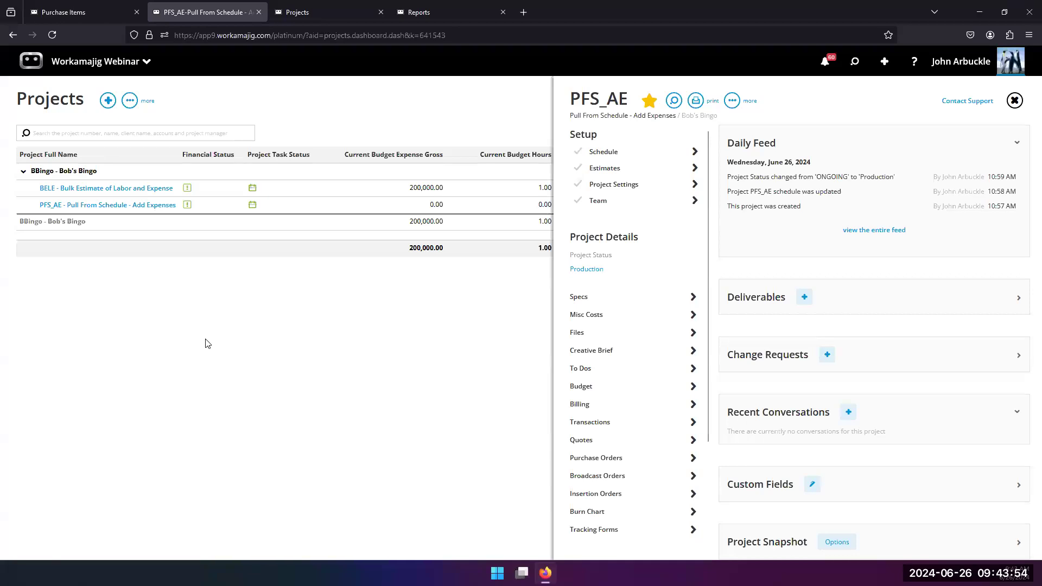
pyautogui.click(605, 156)
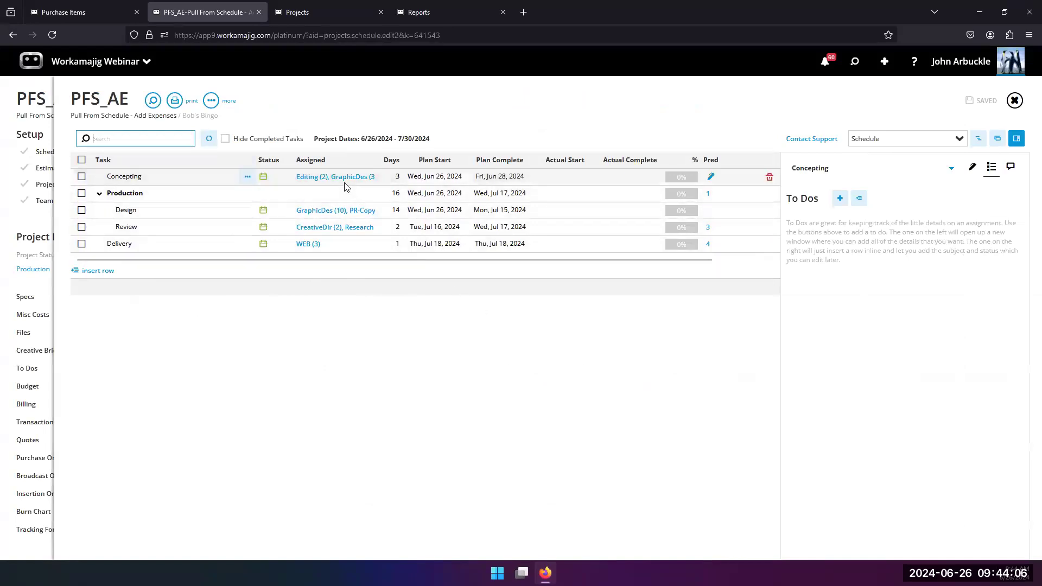
# Step: Review the allocated service hours of the Concepting, Design, Review and Delivery tasks in the schedule
pyautogui.click(315, 178)
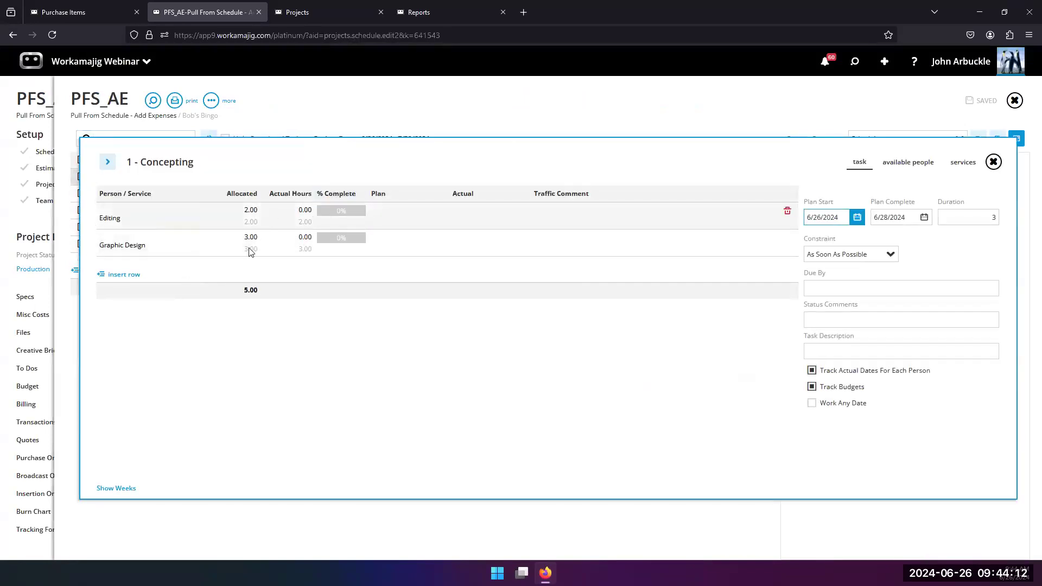
pyautogui.click(107, 162)
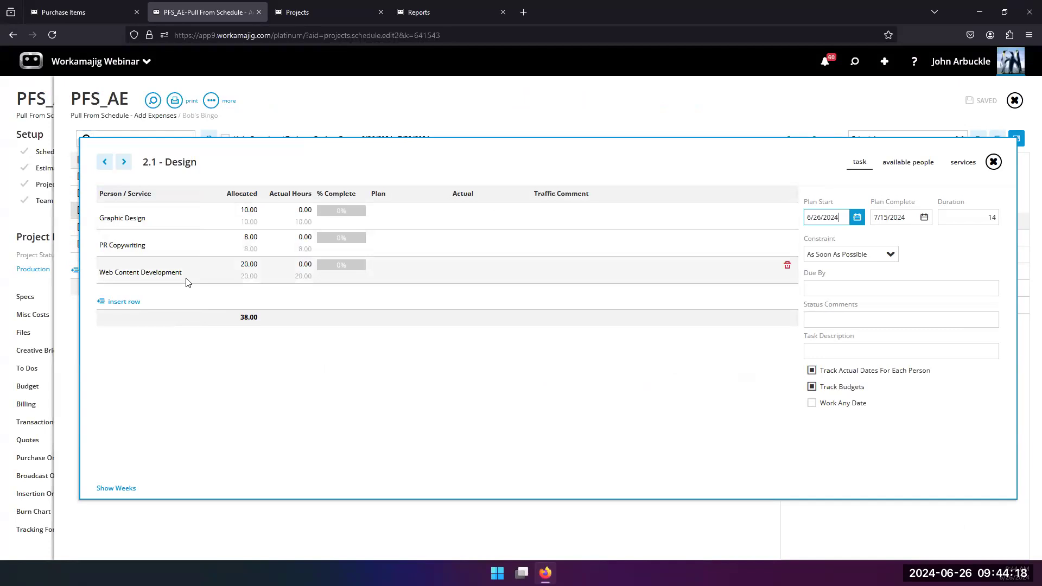
pyautogui.click(124, 163)
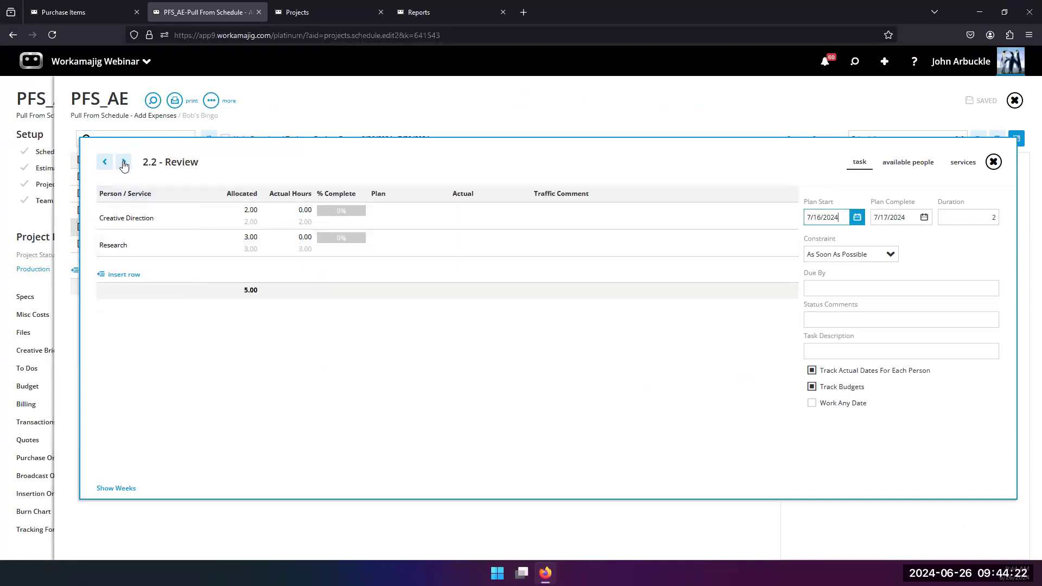
pyautogui.click(123, 163)
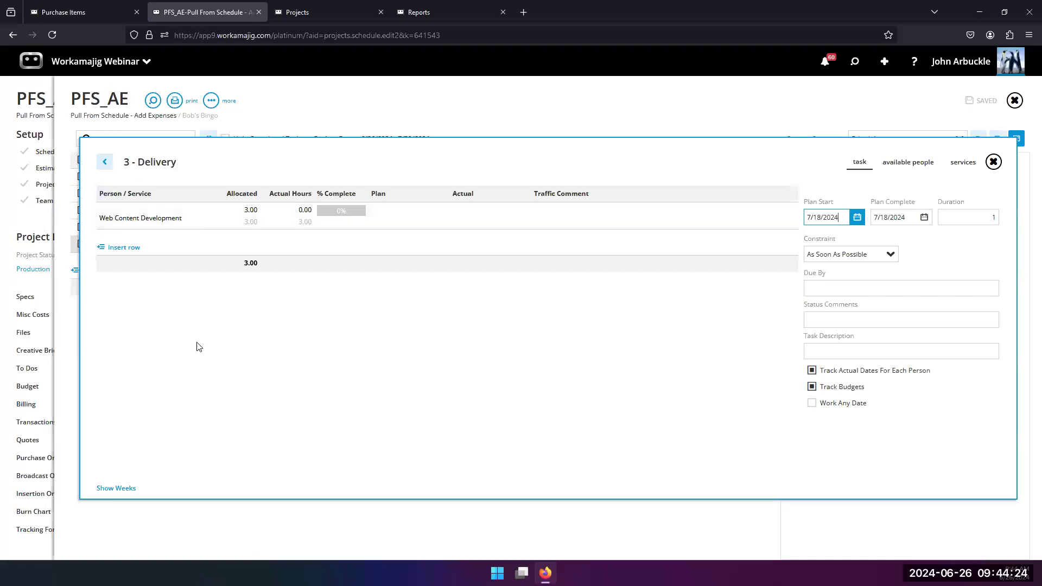
pyautogui.click(104, 162)
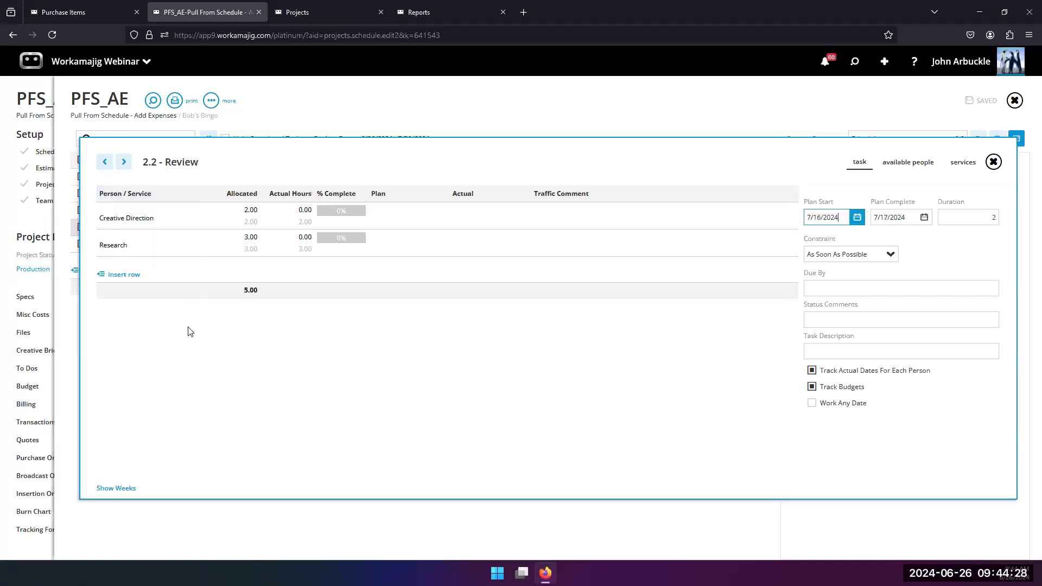
pyautogui.click(105, 162)
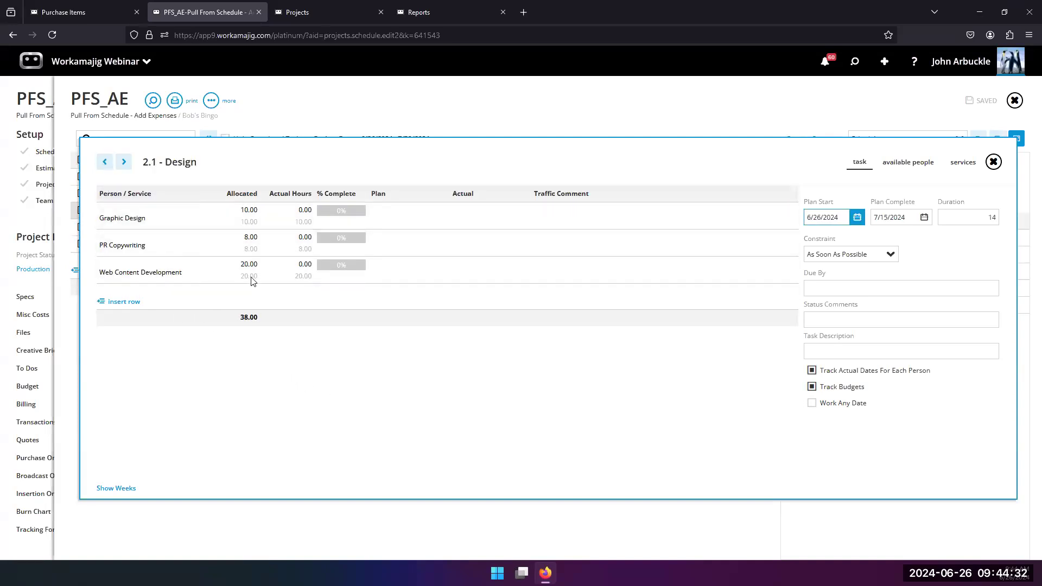
# Step: Set the Design task's allocated hours to 12 for Graphic Design and 25 for Web Content Development
pyautogui.click(249, 212)
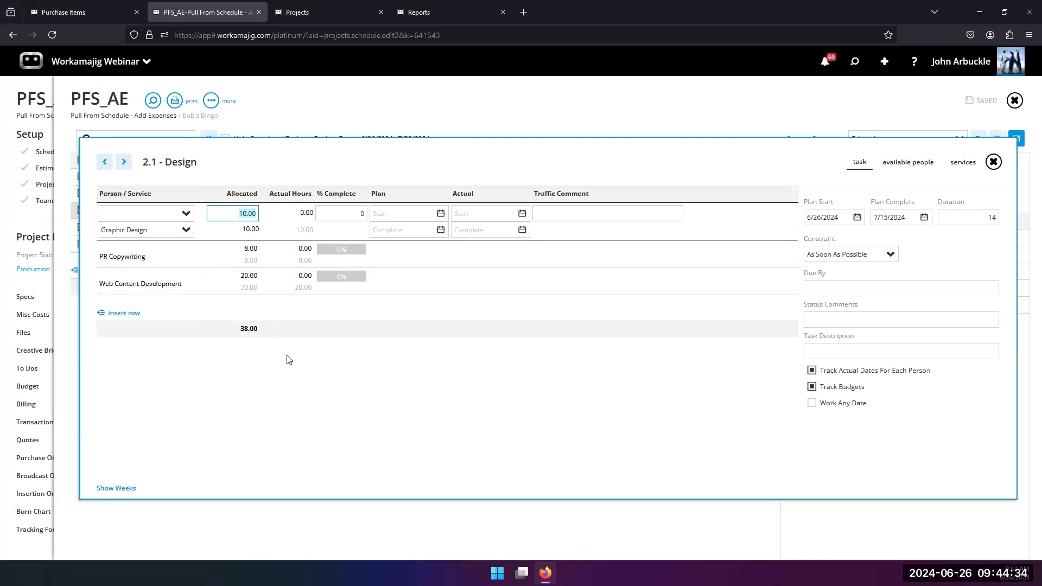
pyautogui.write('12')
pyautogui.click(223, 410)
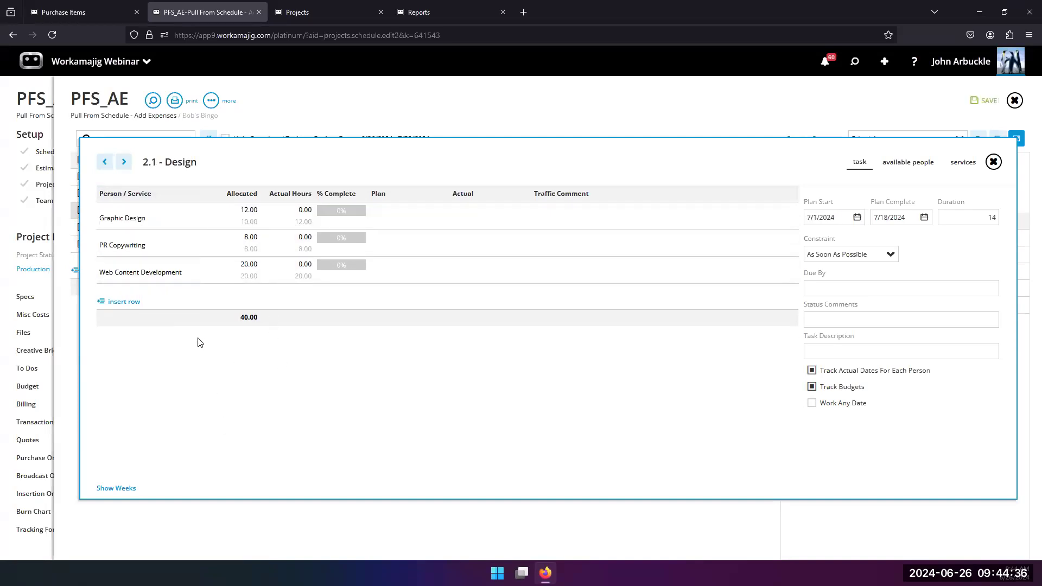
pyautogui.click(105, 162)
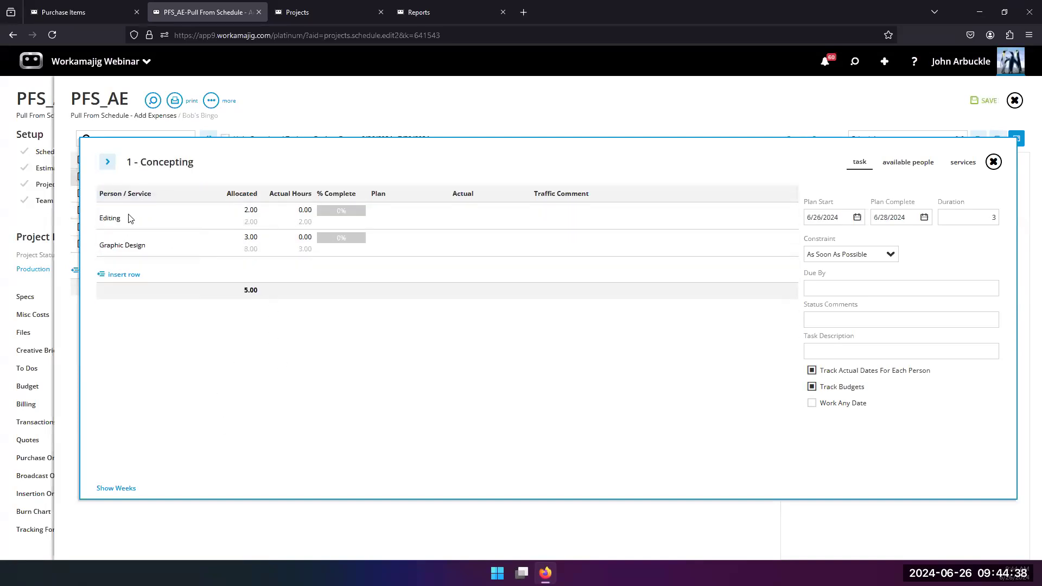
pyautogui.click(107, 165)
pyautogui.click(254, 266)
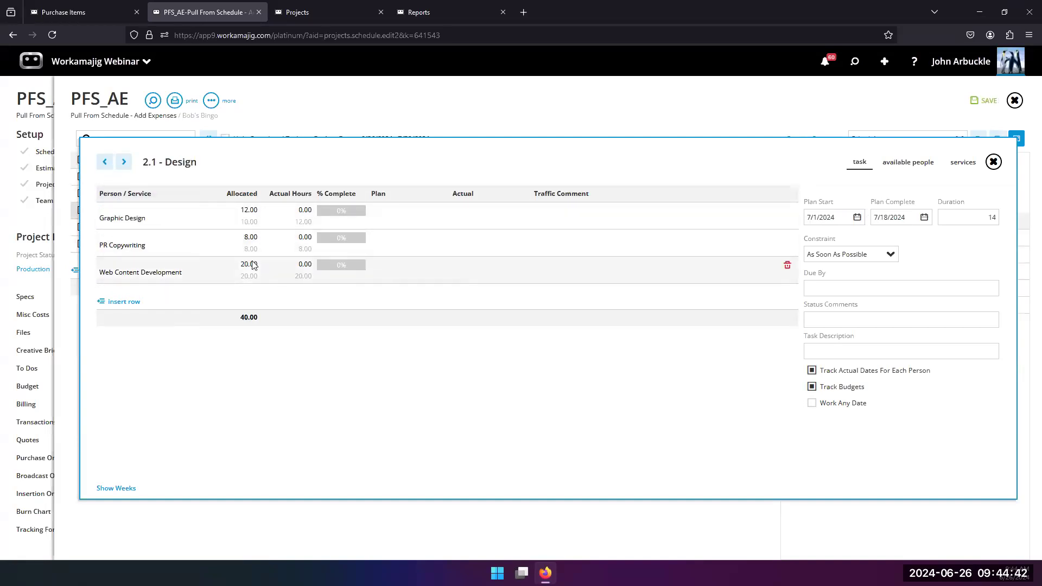
pyautogui.moveTo(230, 267); pyautogui.dragTo(260, 268)
pyautogui.write('25')
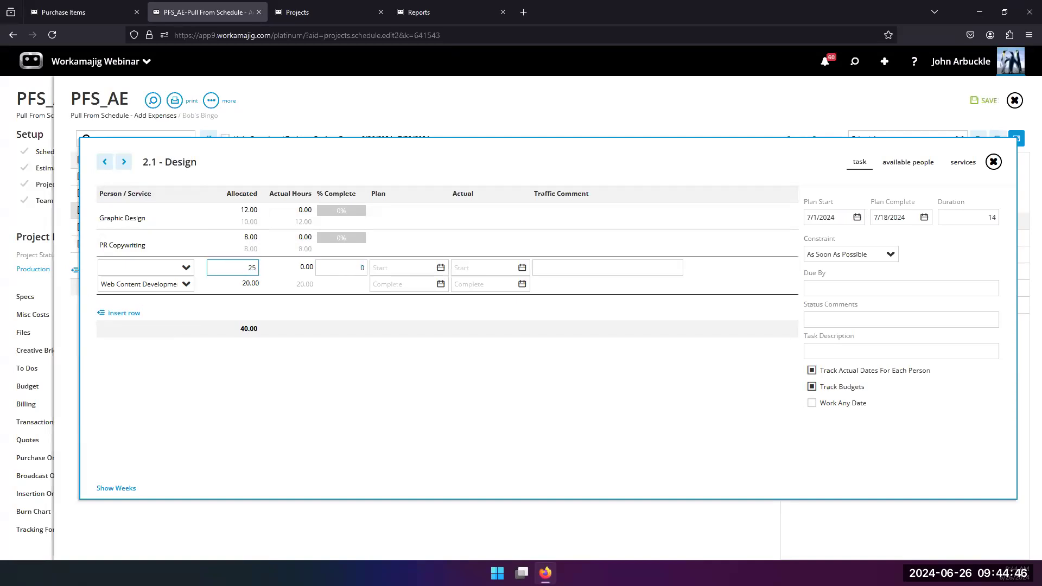
pyautogui.click(195, 420)
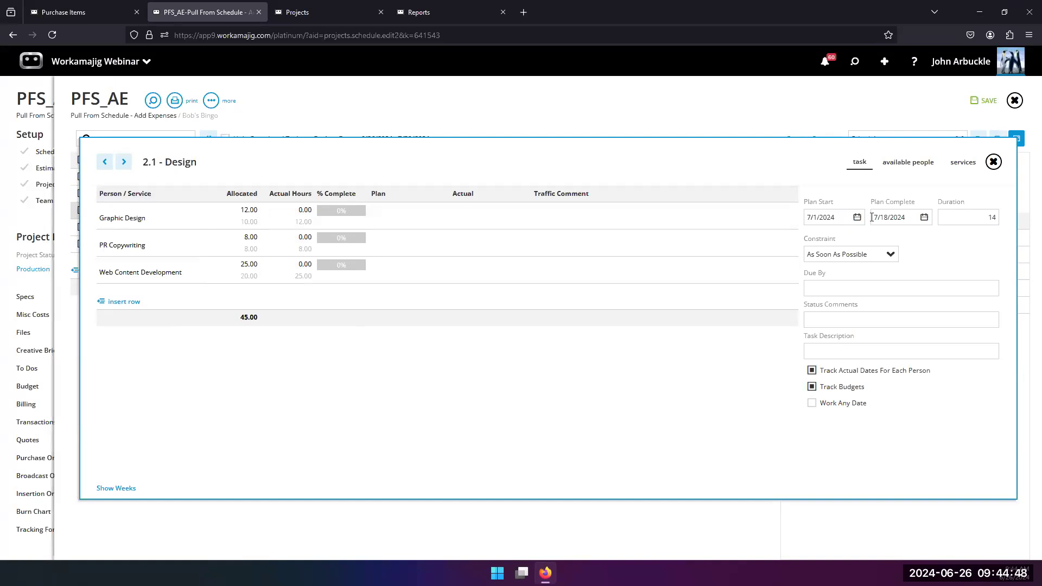
# Step: Close the Design task's details and leave the schedule, saving the changes
pyautogui.click(993, 162)
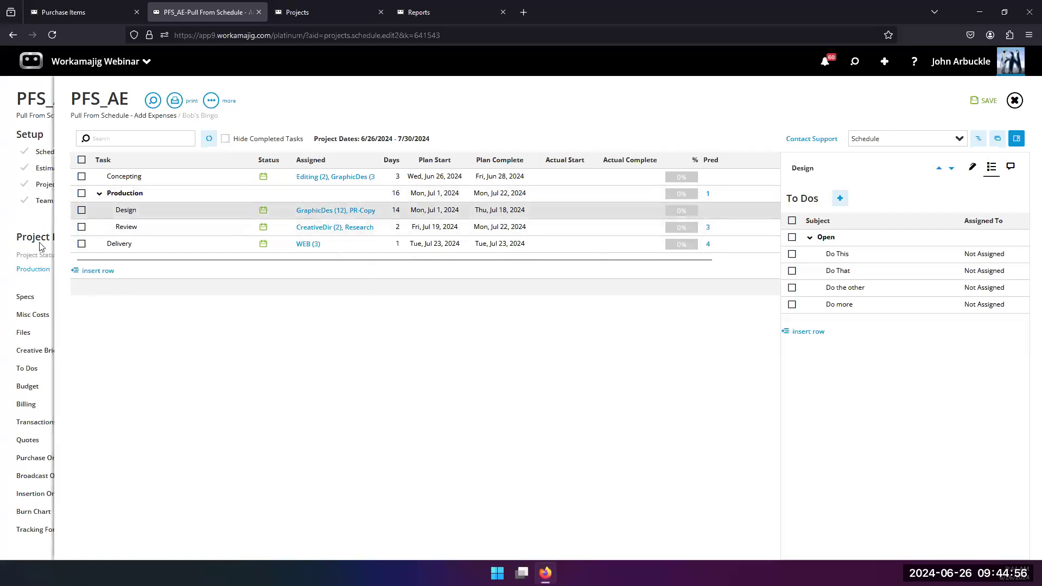
pyautogui.click(38, 221)
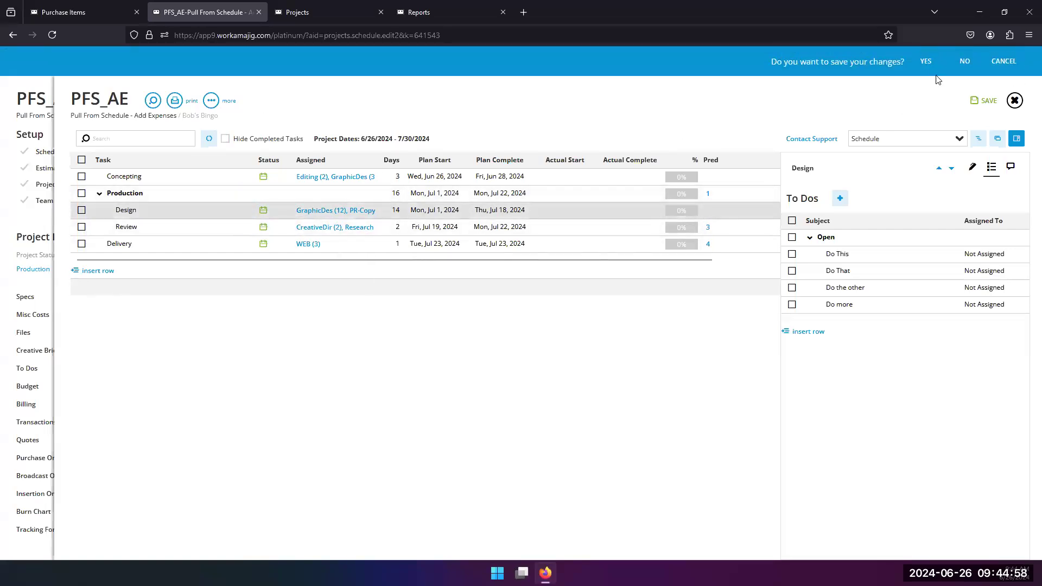
pyautogui.click(926, 61)
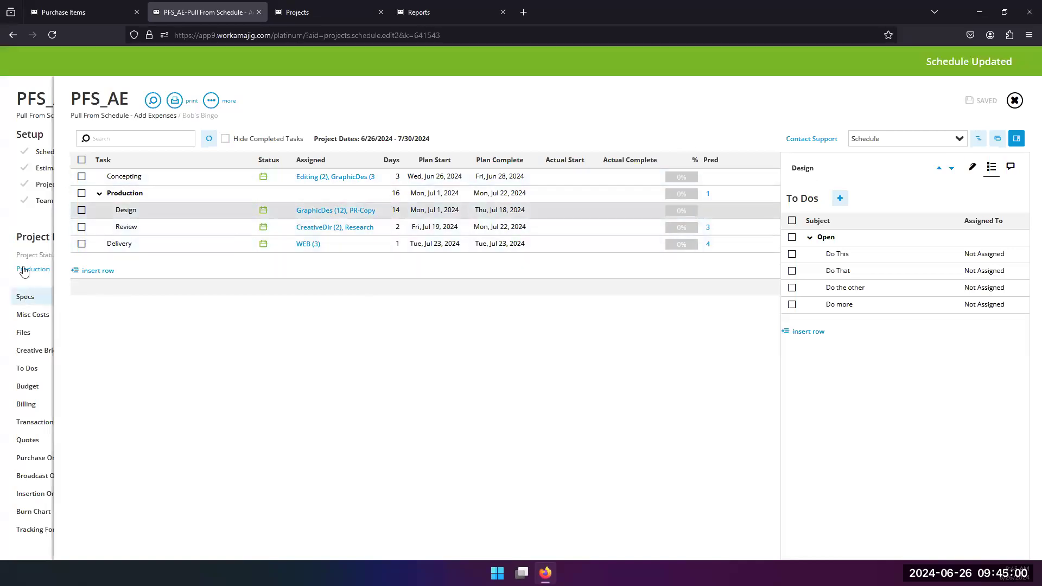
# Step: Create the project's first estimate, Pull From Schedule - Add Expenses, with labor pulled automatically from the schedule
pyautogui.click(626, 169)
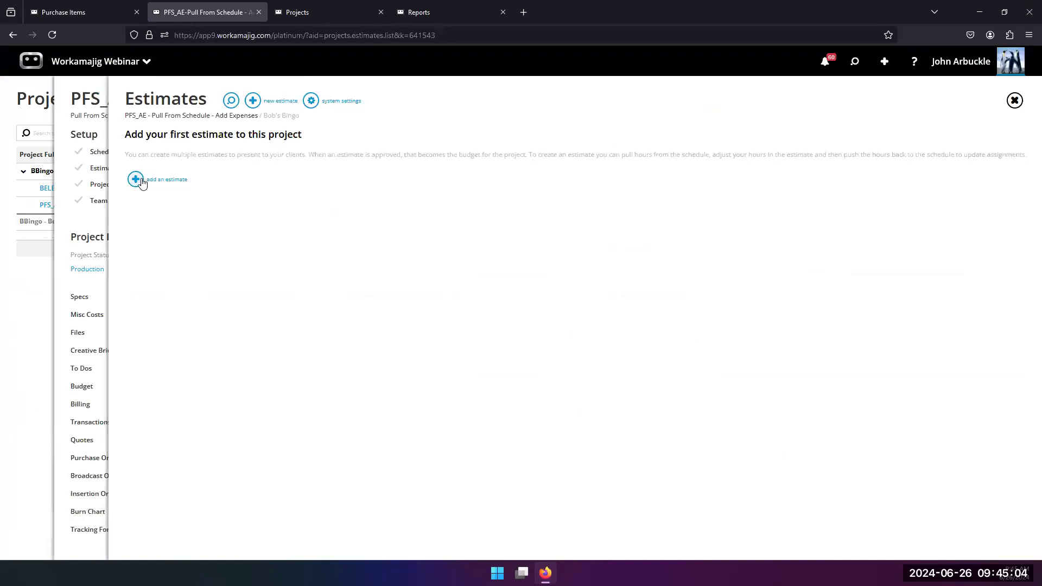
pyautogui.click(137, 179)
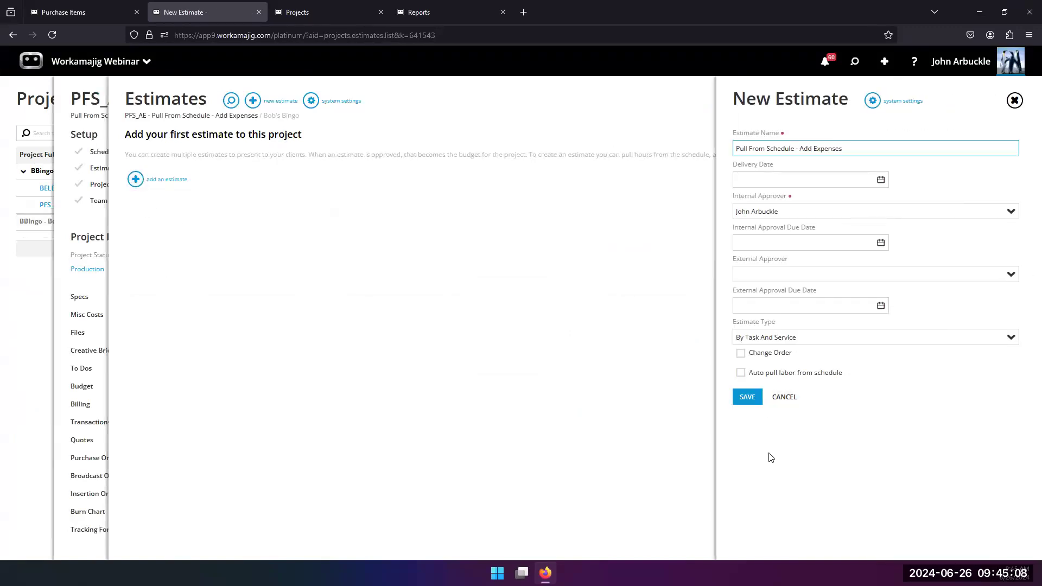
pyautogui.click(741, 373)
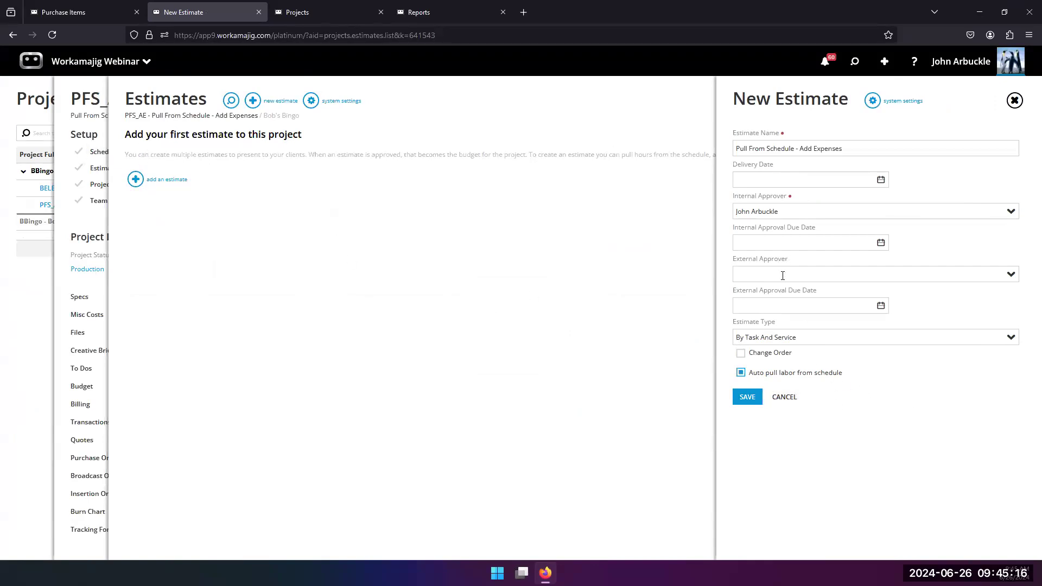
pyautogui.click(747, 398)
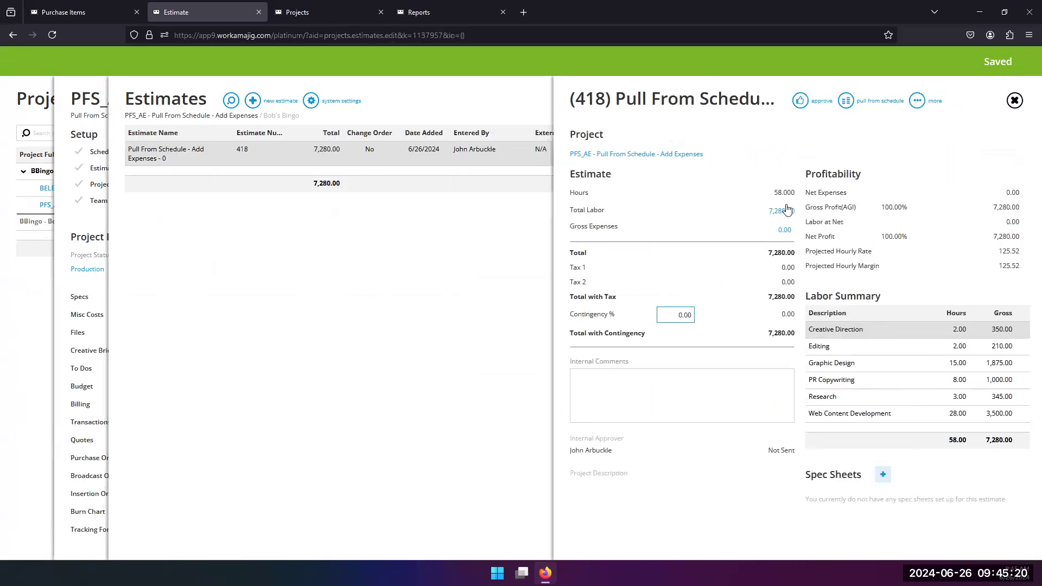
# Step: Examine the estimate's labor breakout task by task, including the Graphic Design gross amount for Concepting
pyautogui.click(781, 210)
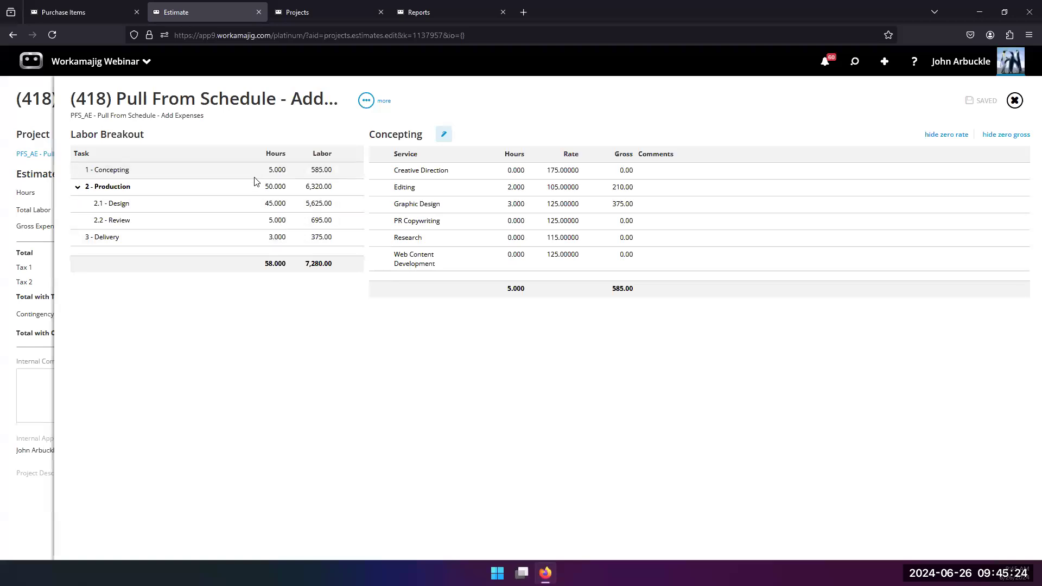
pyautogui.click(249, 204)
pyautogui.click(248, 223)
pyautogui.click(244, 207)
pyautogui.click(247, 222)
pyautogui.click(248, 244)
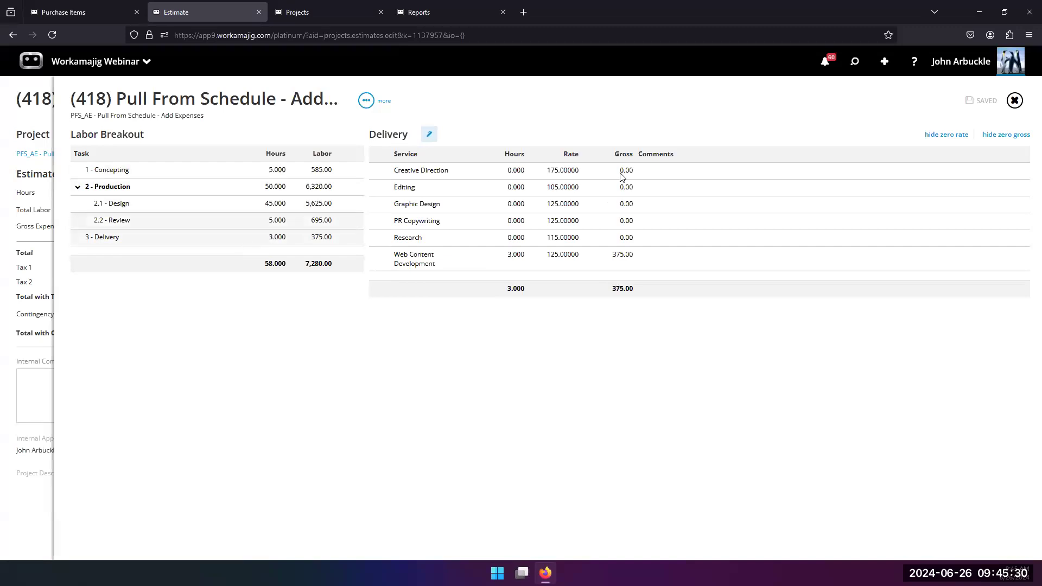
pyautogui.click(226, 173)
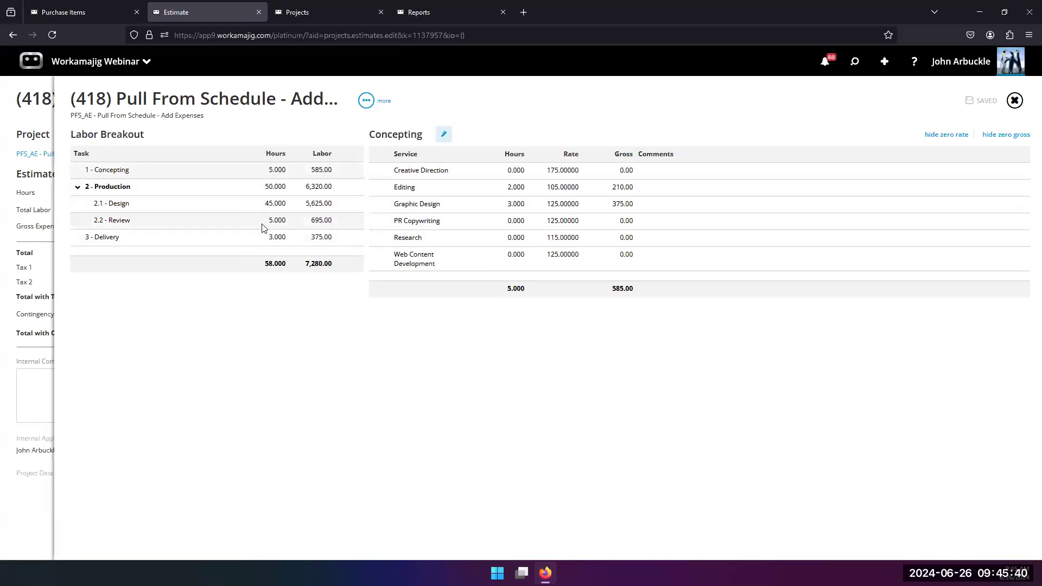
pyautogui.click(627, 204)
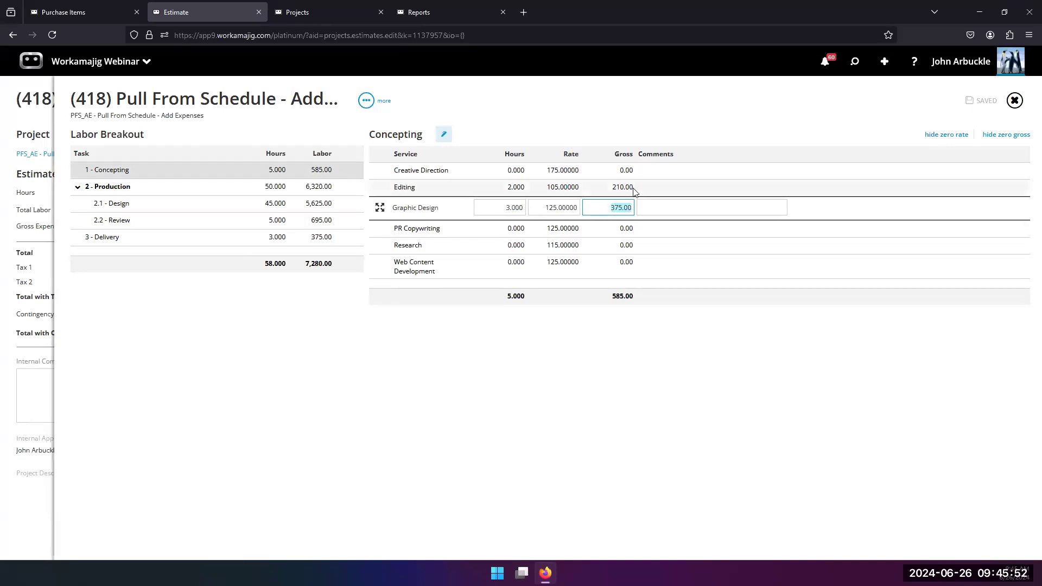
pyautogui.click(572, 321)
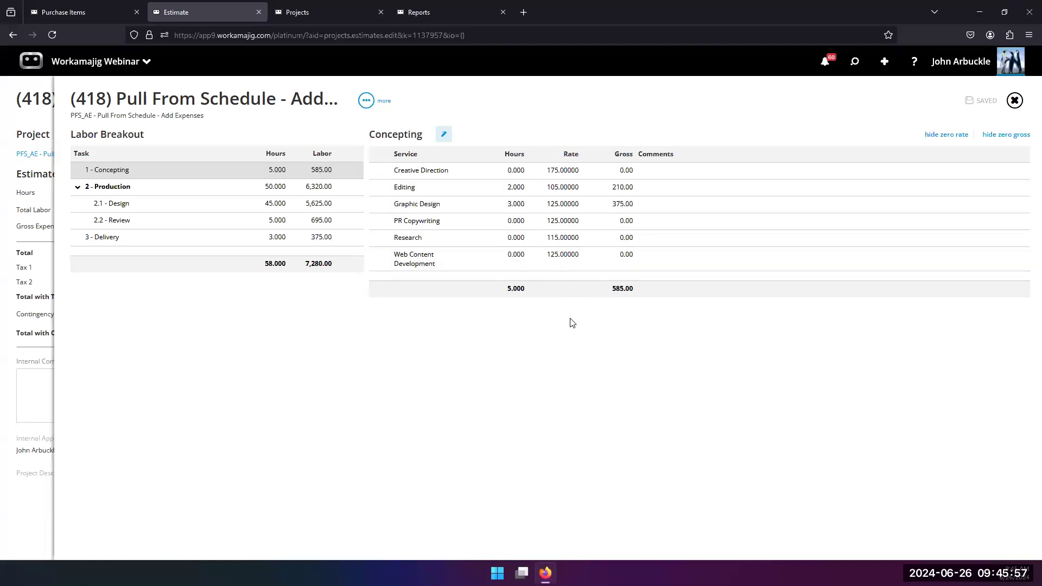
# Step: Add the Estimated Labor service to the estimate through the rate adjustments
pyautogui.click(366, 102)
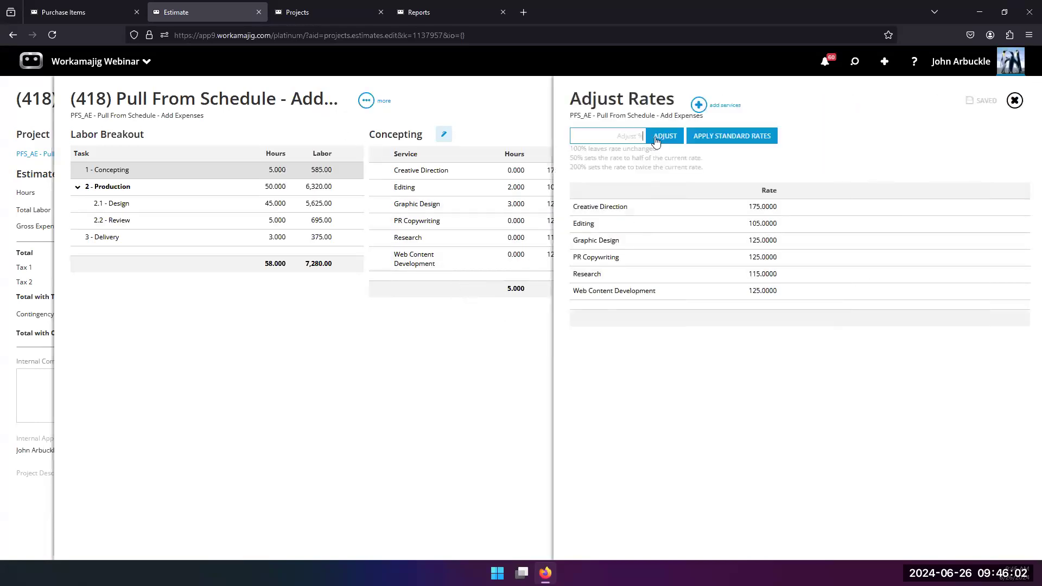
pyautogui.click(700, 104)
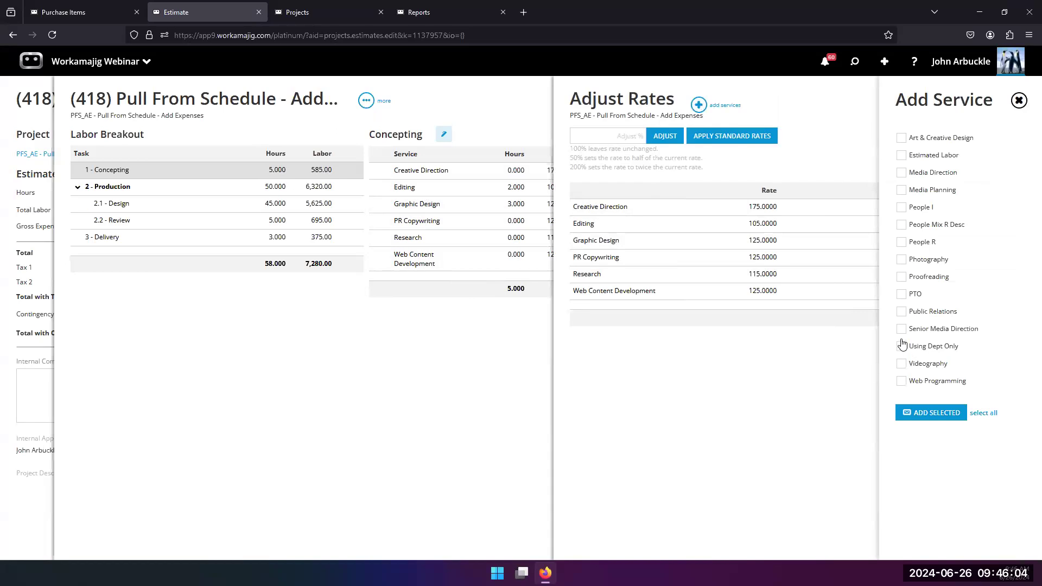
pyautogui.click(902, 155)
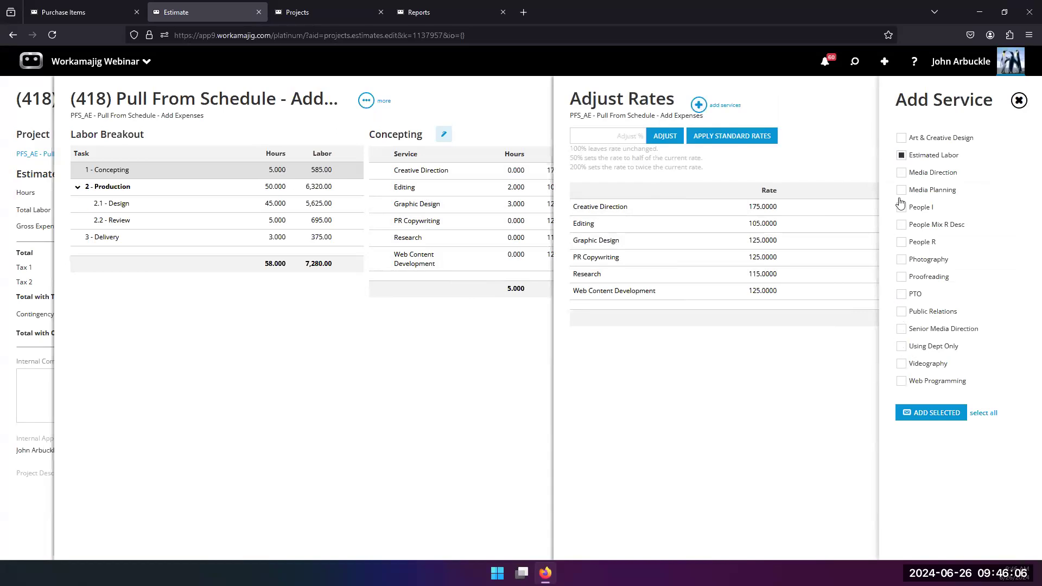
pyautogui.click(942, 413)
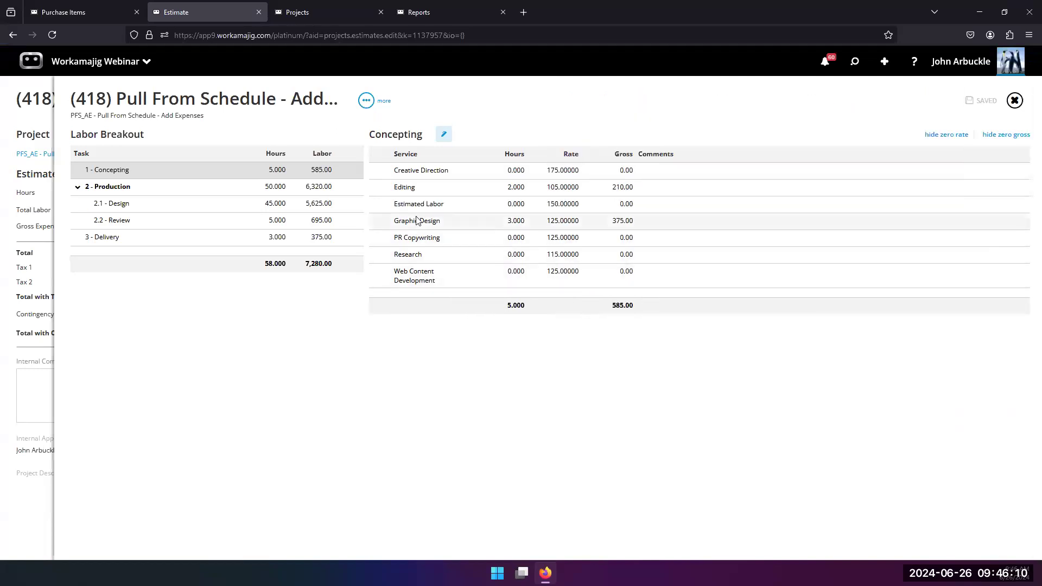
# Step: Set the Estimated Labor gross for the Concepting task to 5
pyautogui.click(625, 204)
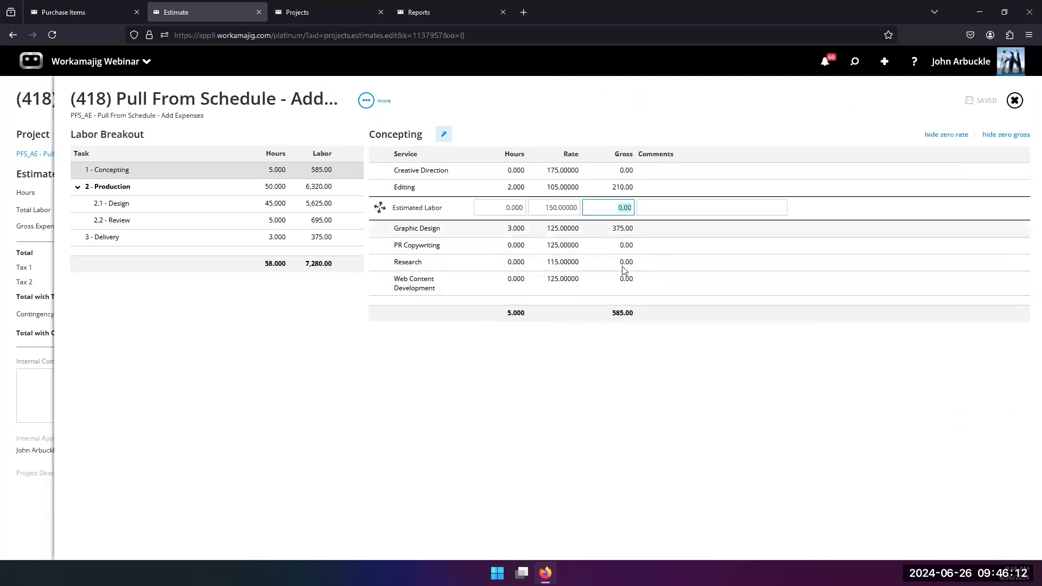
pyautogui.write('5')
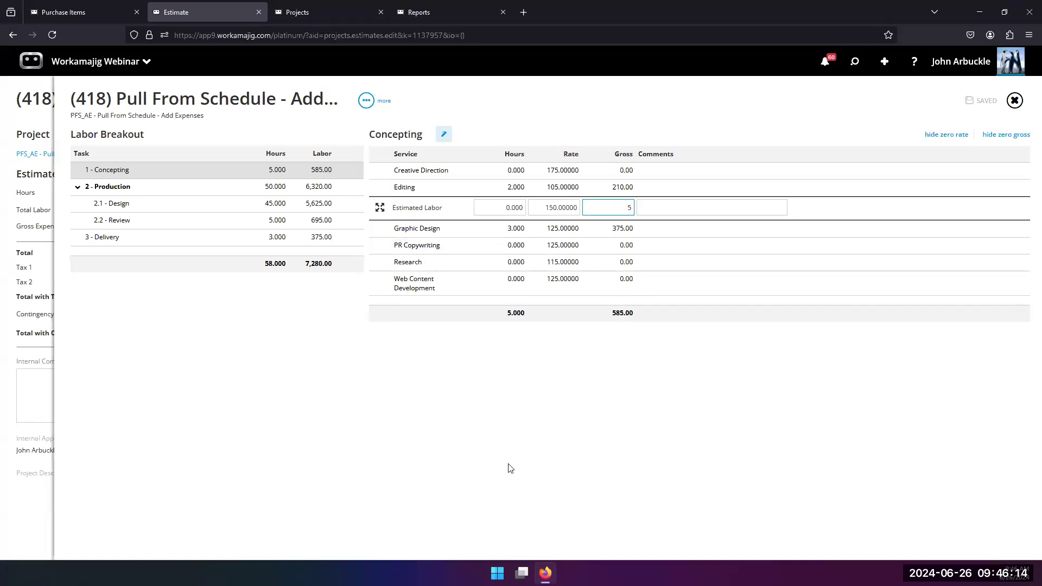
pyautogui.click(510, 414)
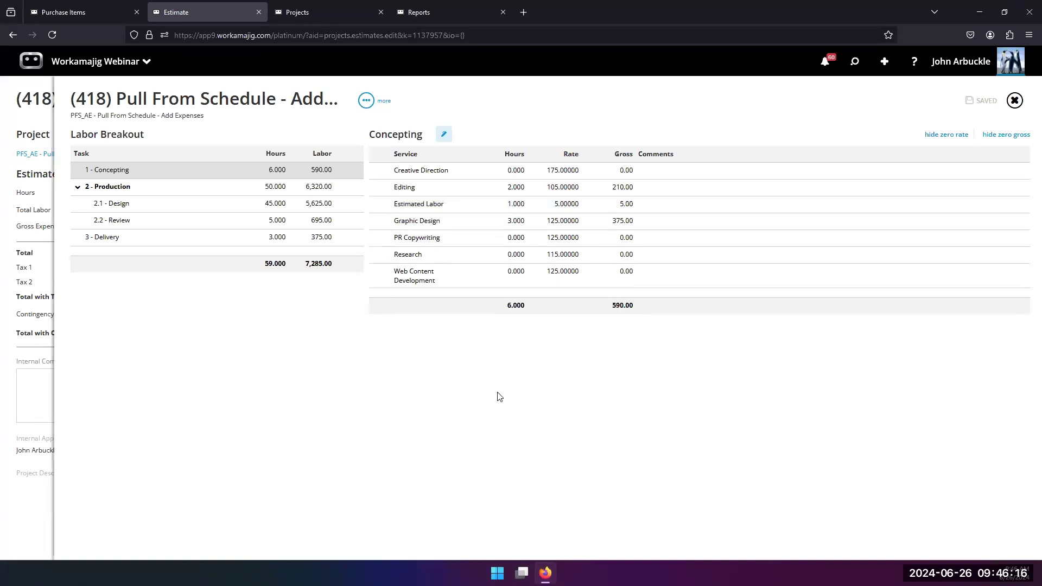
# Step: Change the Concepting task's Estimated Labor gross to 15
pyautogui.click(628, 205)
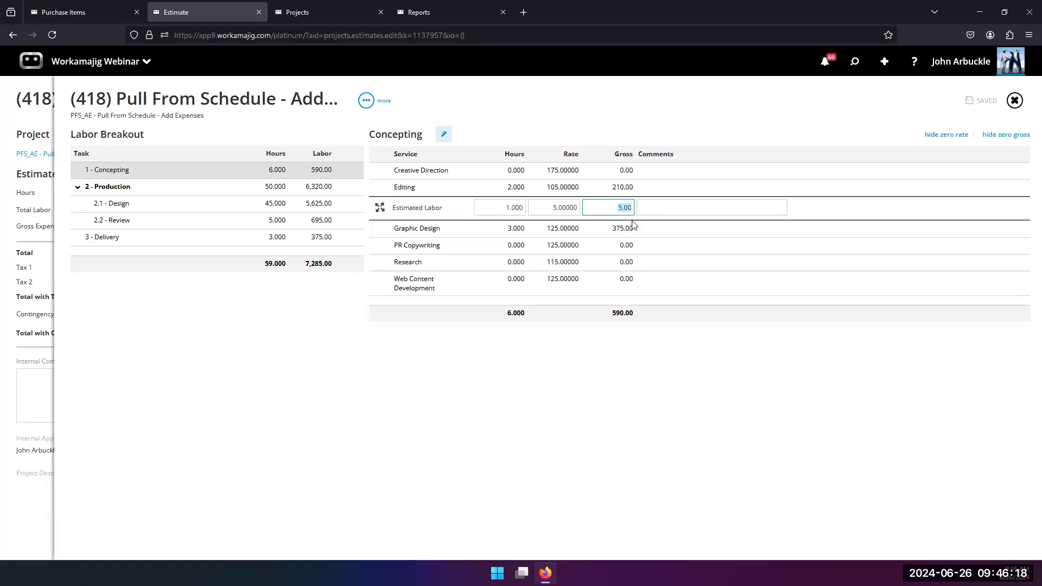
pyautogui.write('15')
pyautogui.click(571, 395)
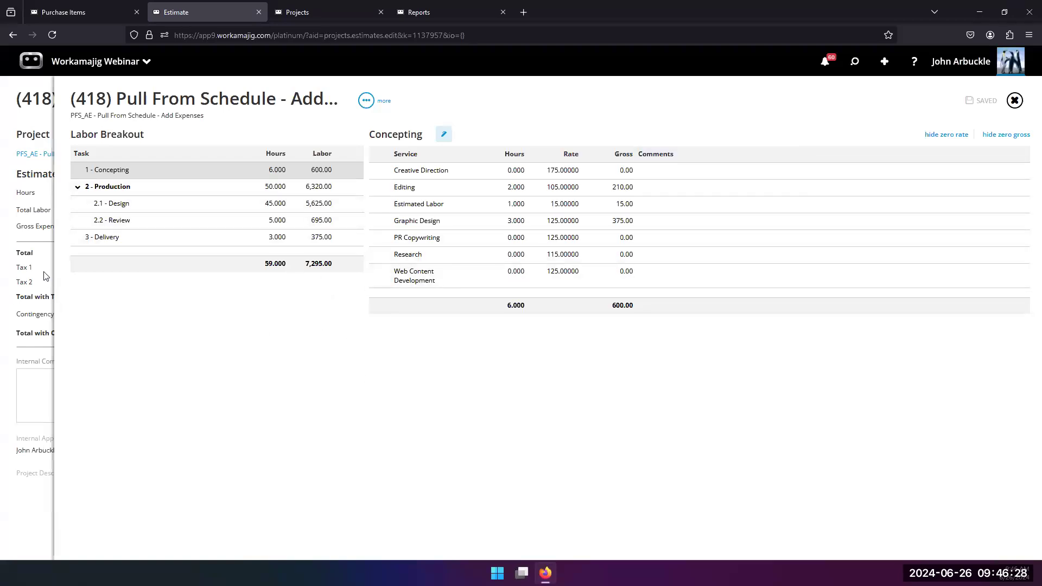
# Step: Open the estimate's expense breakout from the gross expenses and add a new expense line
pyautogui.click(31, 240)
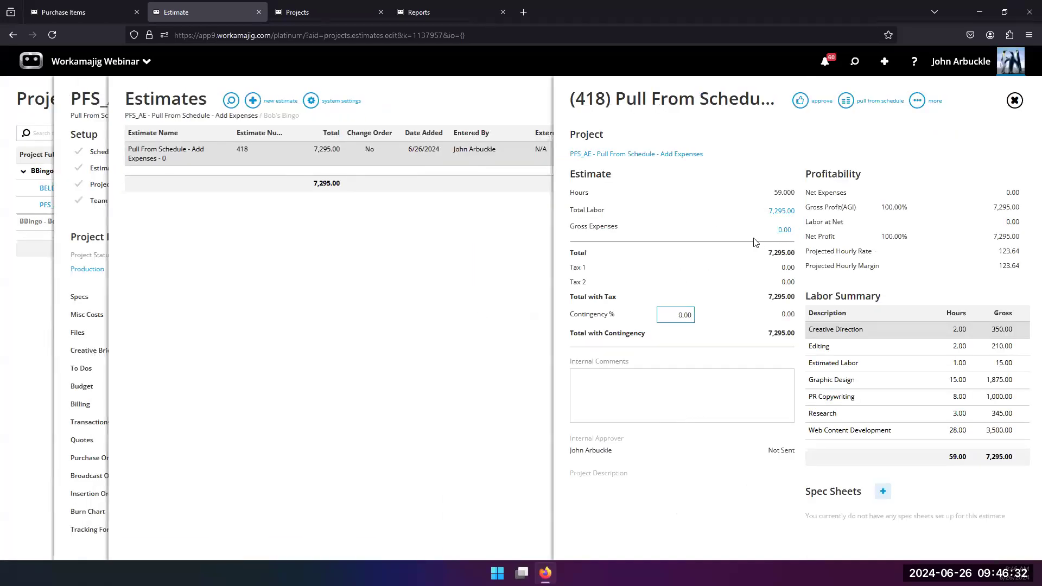
pyautogui.click(784, 230)
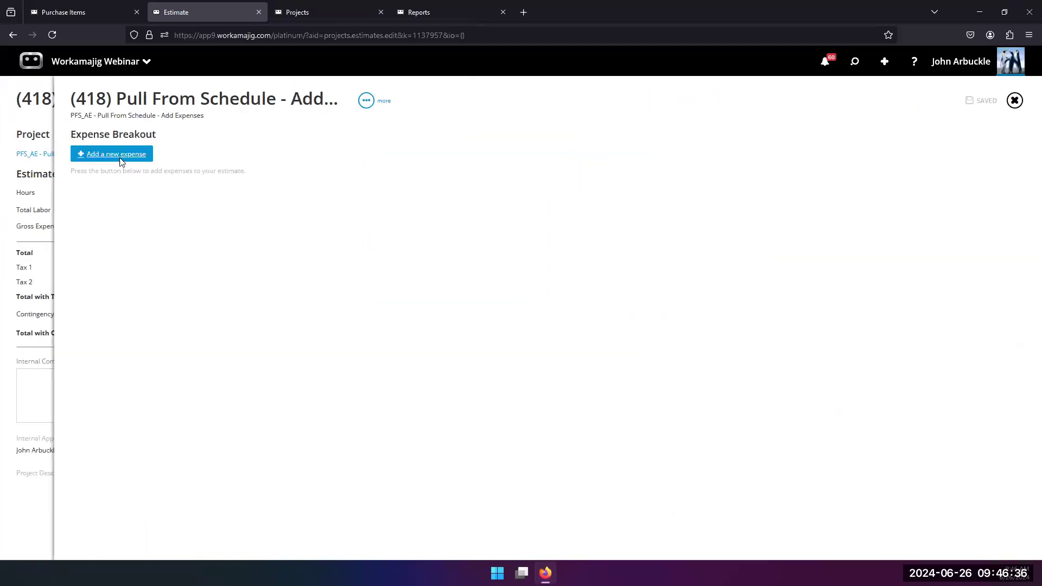
pyautogui.click(120, 158)
# Step: Set the new expense's item to PROD-Printing and assign it to the 3 - Delivery task
pyautogui.click(203, 188)
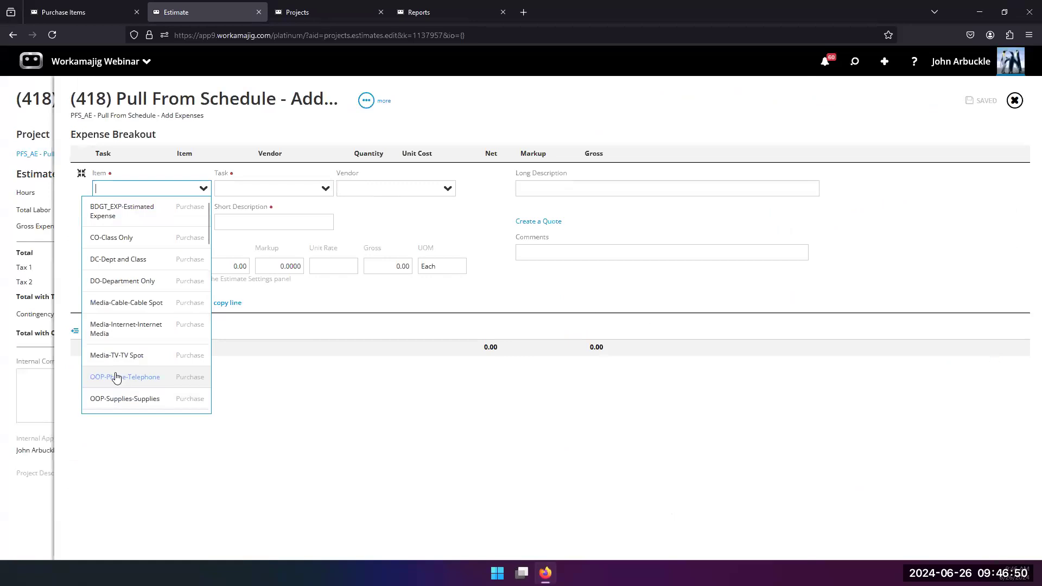
pyautogui.scroll(-2, 115, 377)
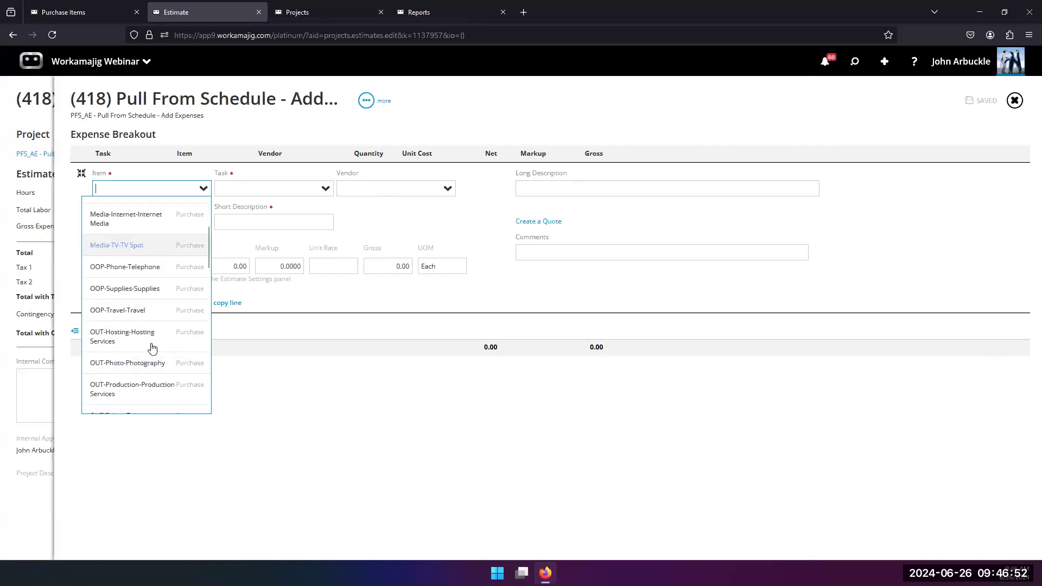
pyautogui.scroll(-3, 134, 353)
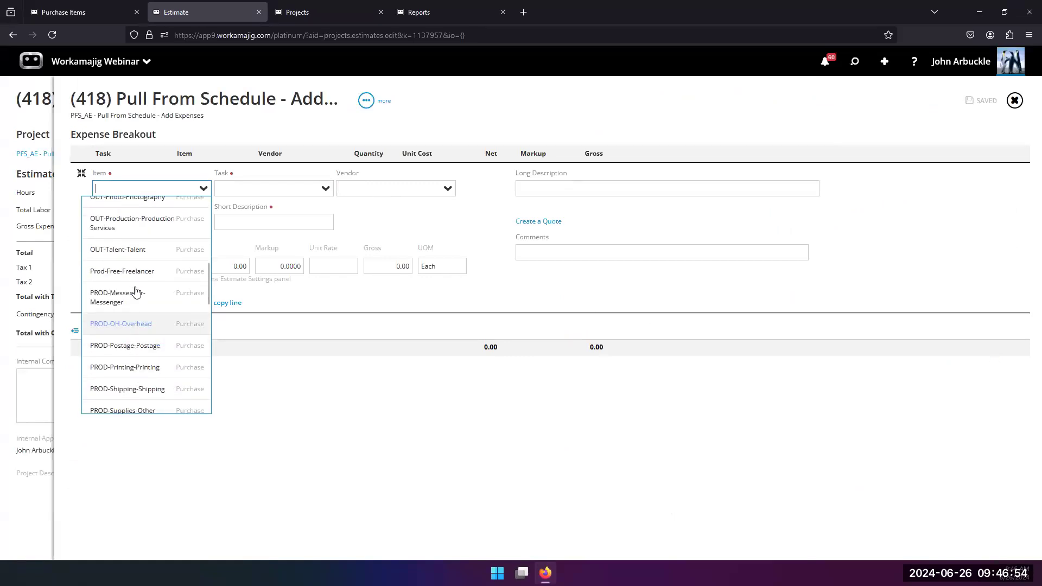
pyautogui.scroll(-4, 120, 326)
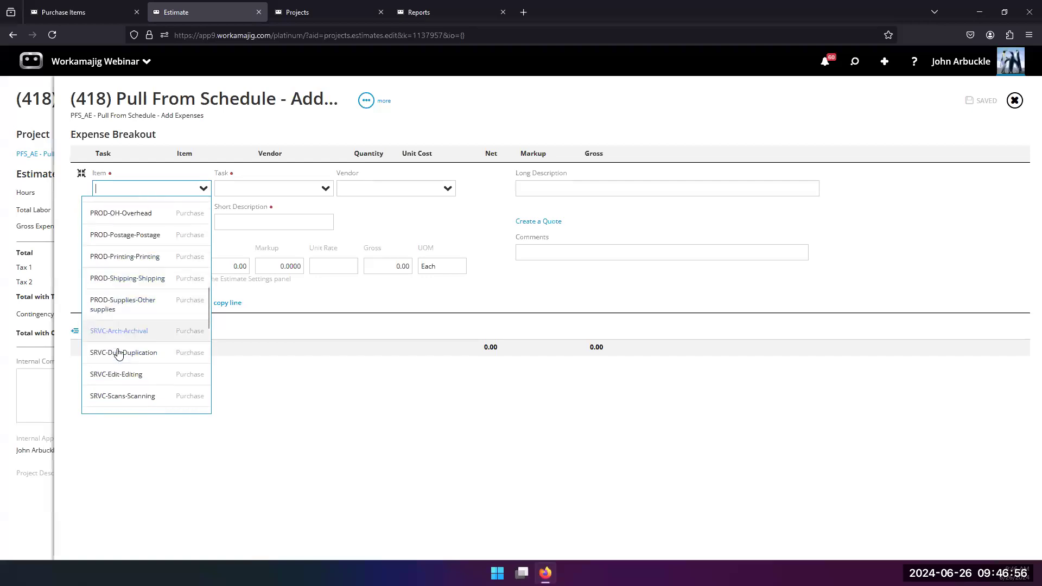
pyautogui.scroll(4, 120, 353)
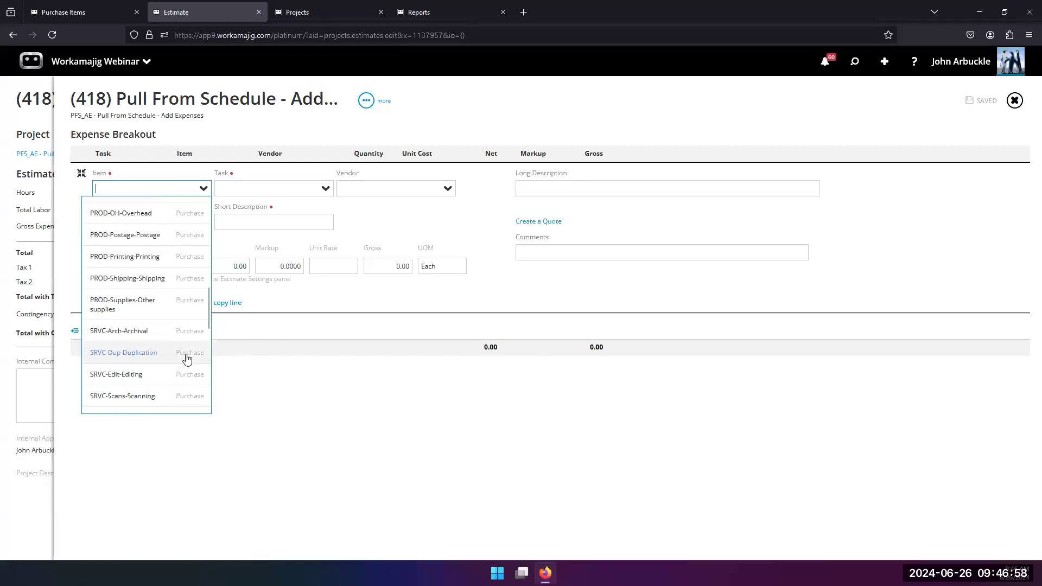
pyautogui.scroll(-4, 191, 357)
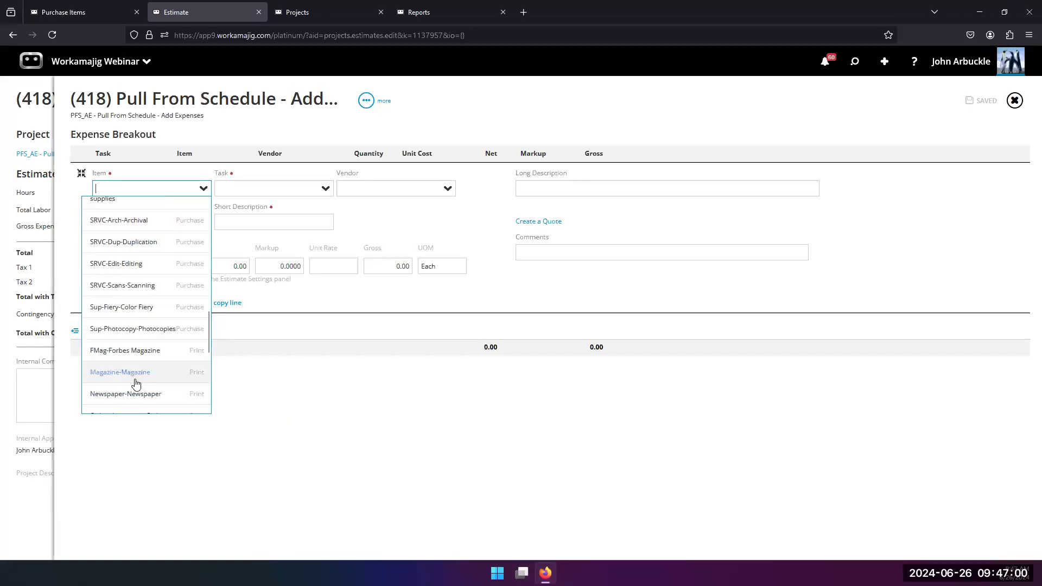
pyautogui.scroll(1, 135, 377)
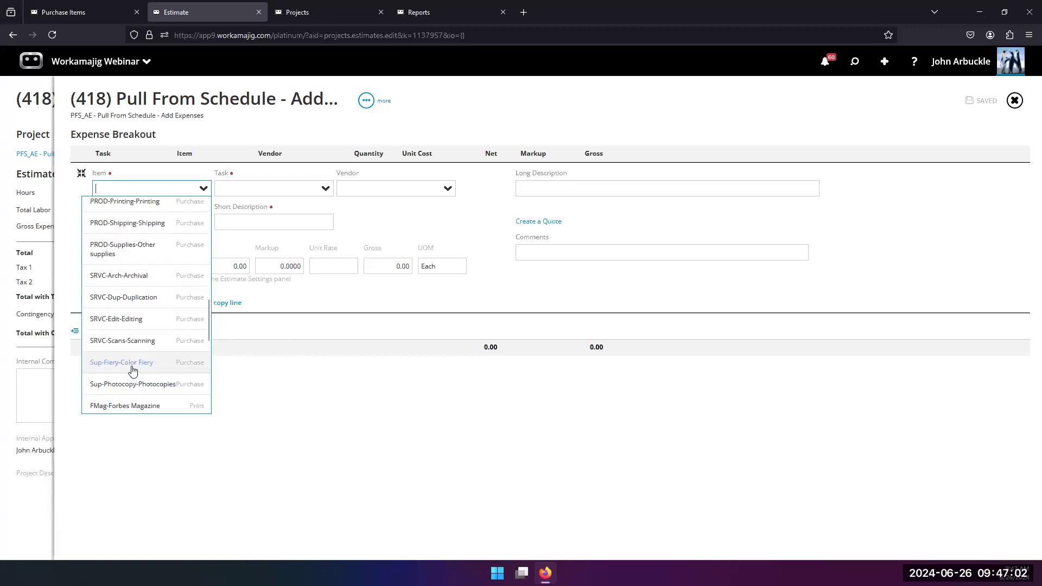
pyautogui.scroll(-2, 133, 369)
pyautogui.scroll(2, 136, 366)
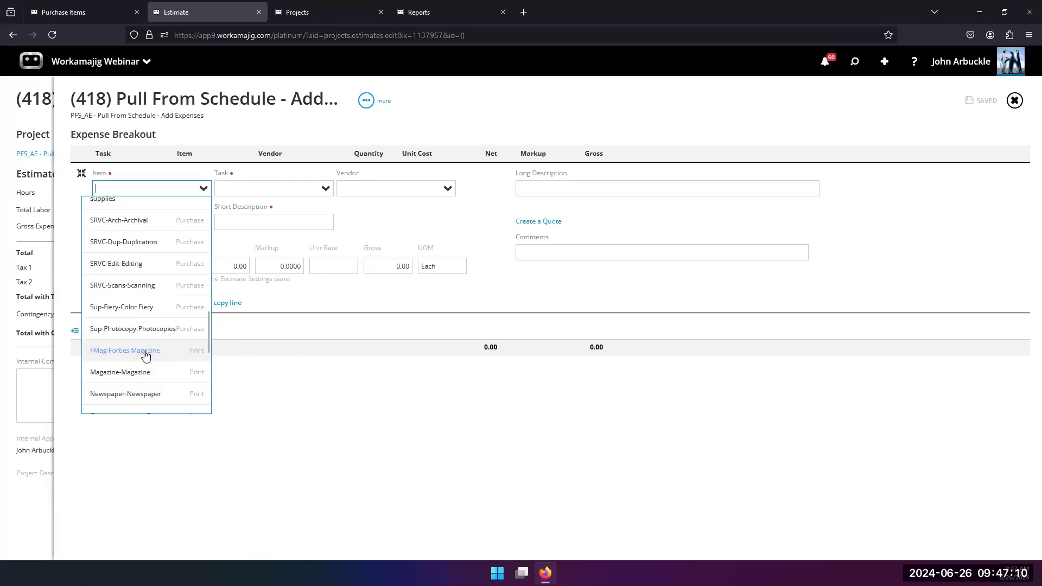
pyautogui.scroll(6, 146, 356)
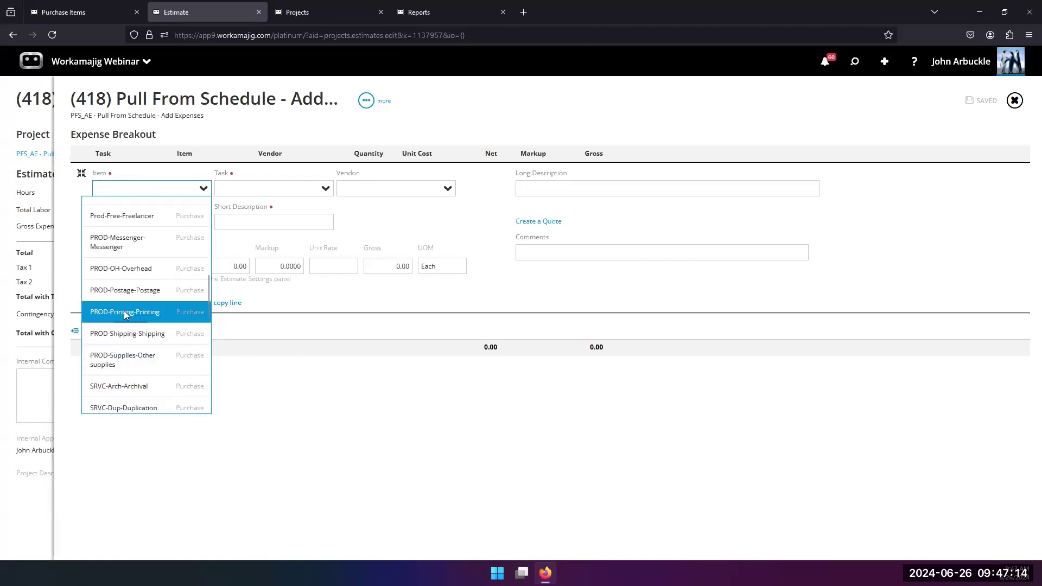
pyautogui.click(125, 313)
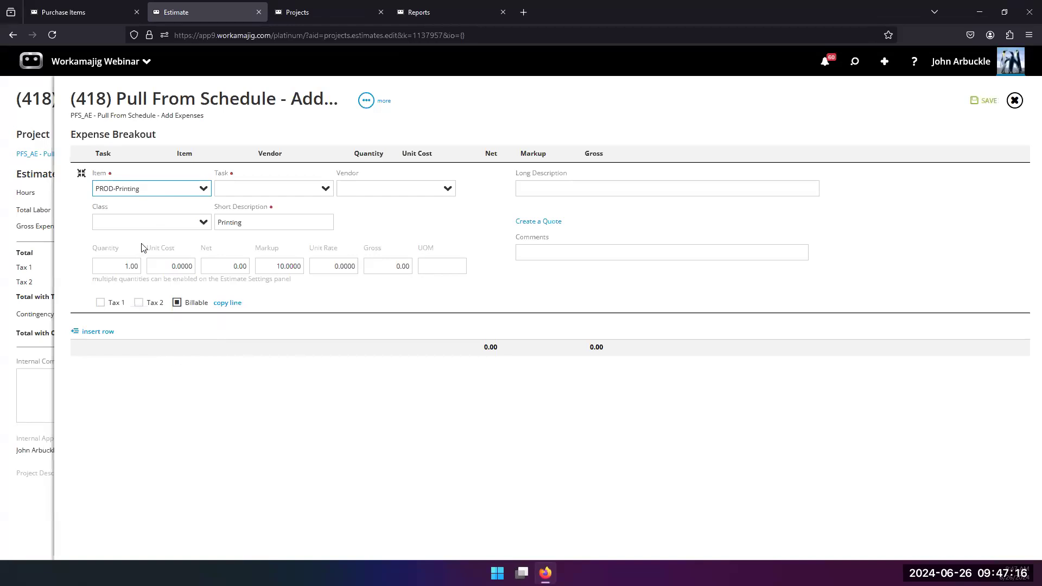
pyautogui.click(322, 190)
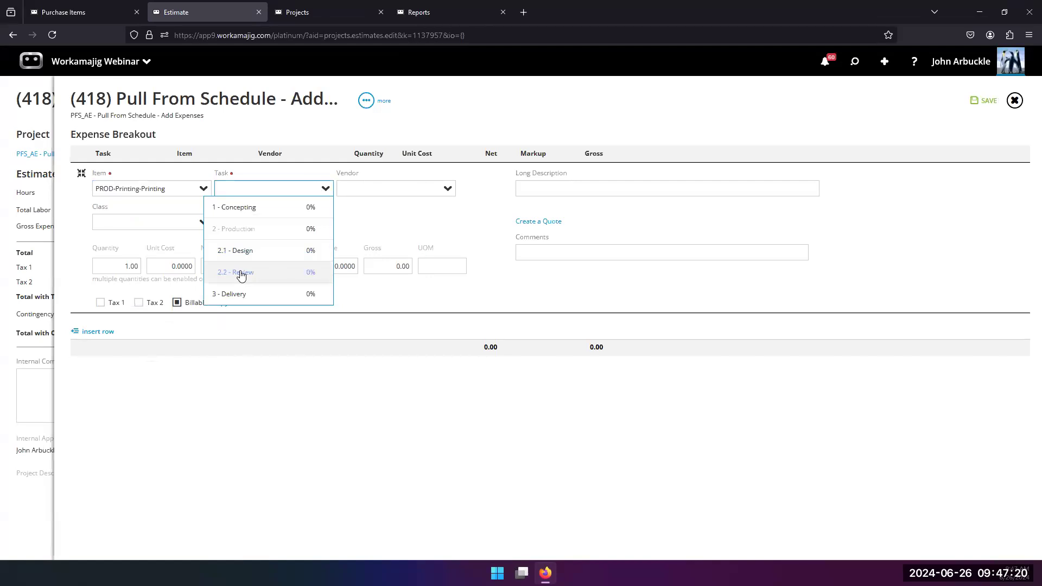
pyautogui.click(241, 294)
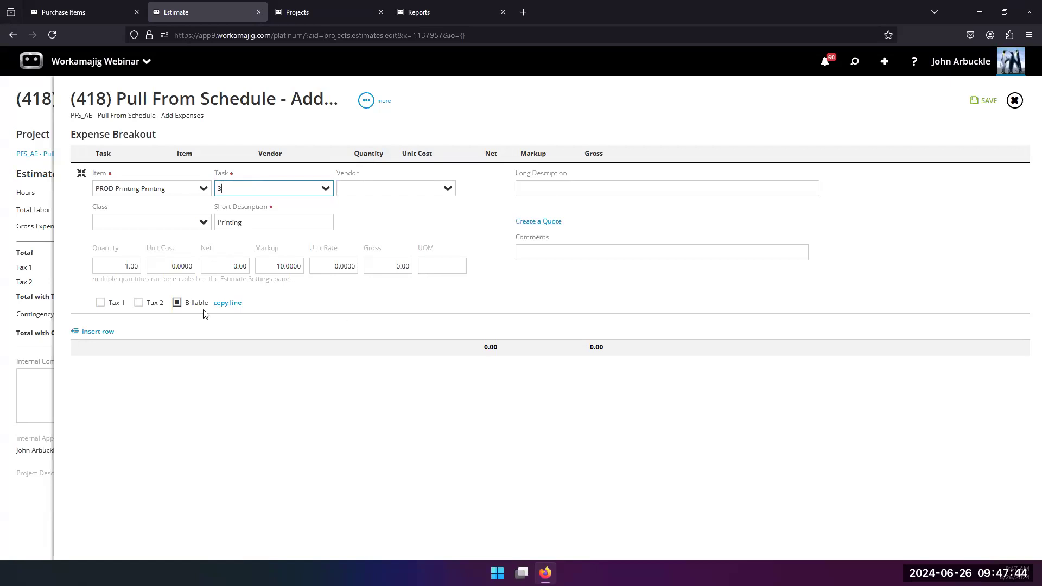
# Step: Save the Printing expense and create a quote from it, then return to the expense breakout
pyautogui.click(536, 224)
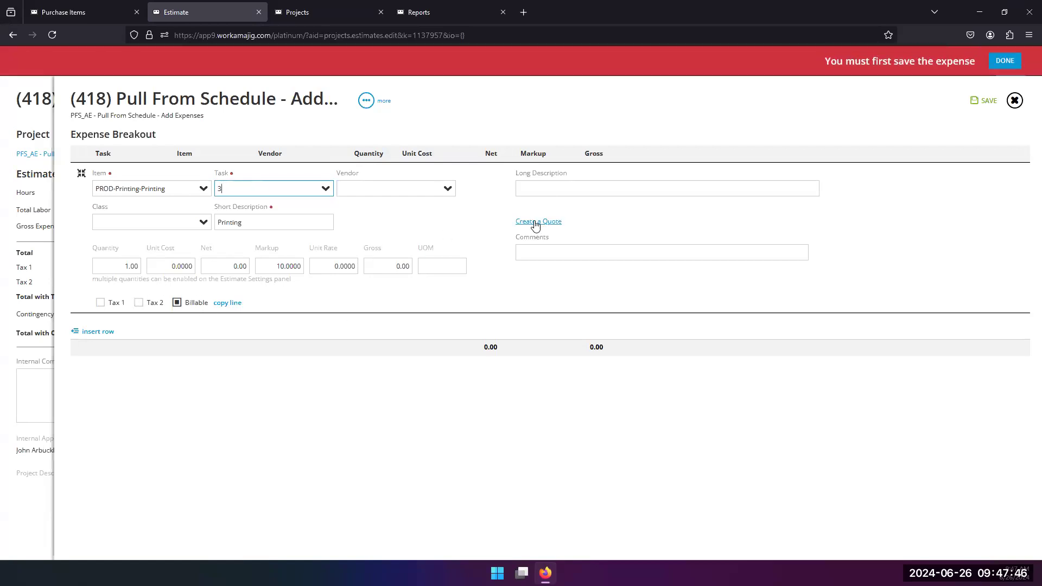
pyautogui.click(1002, 61)
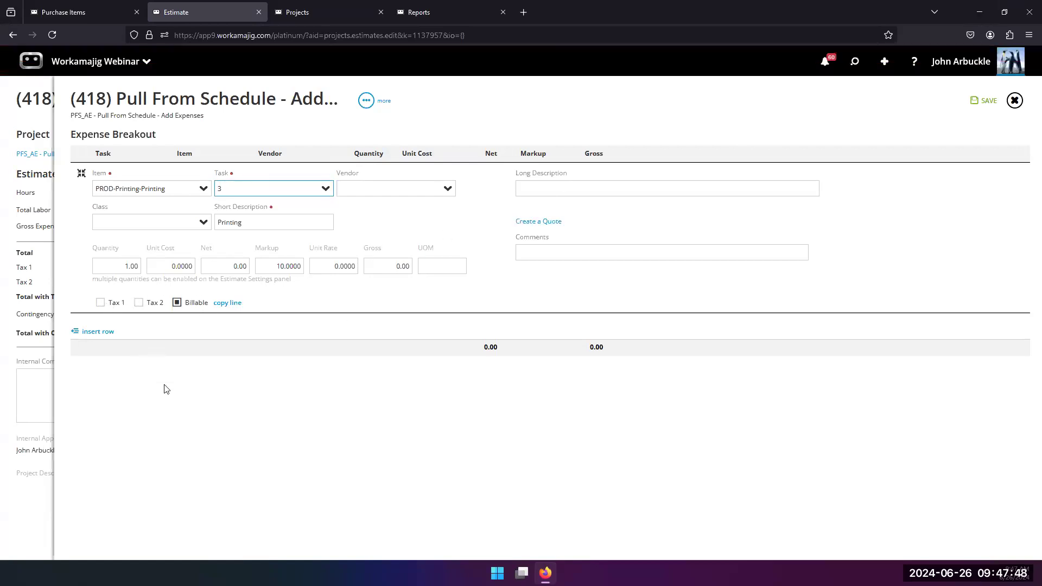
pyautogui.click(191, 392)
pyautogui.click(224, 178)
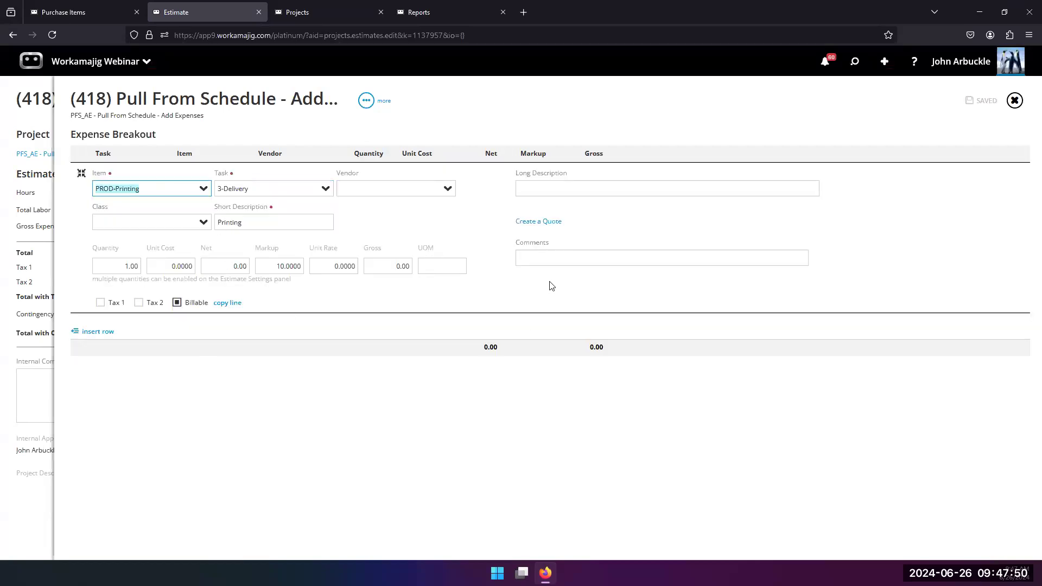
pyautogui.click(548, 223)
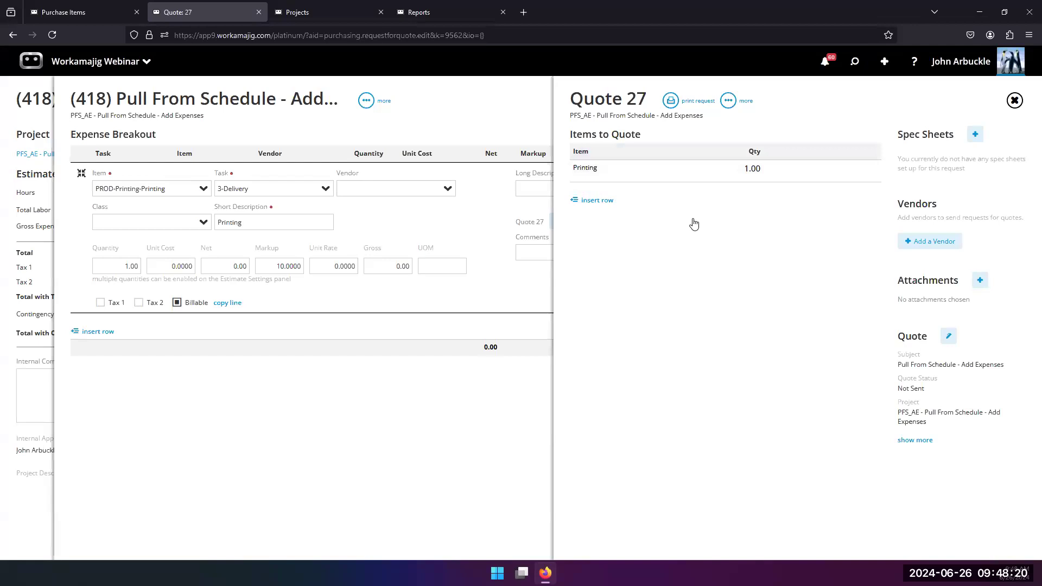
pyautogui.click(335, 421)
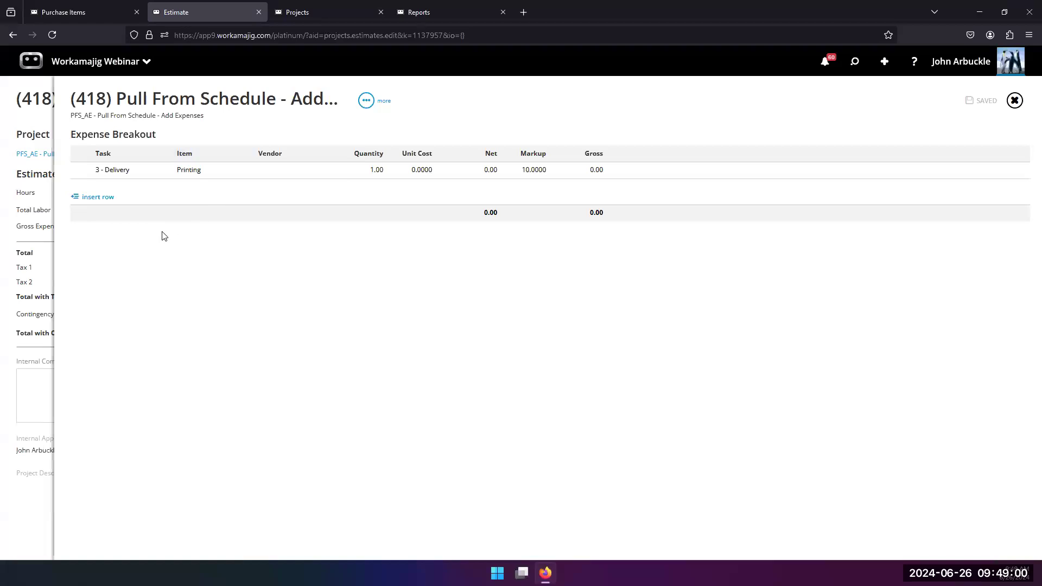
pyautogui.click(42, 204)
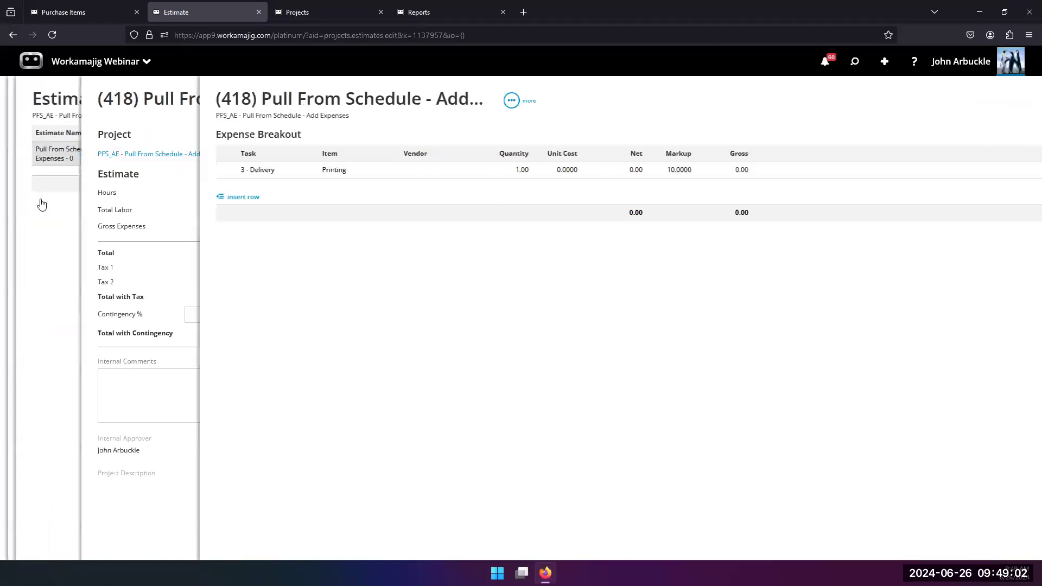
pyautogui.click(800, 100)
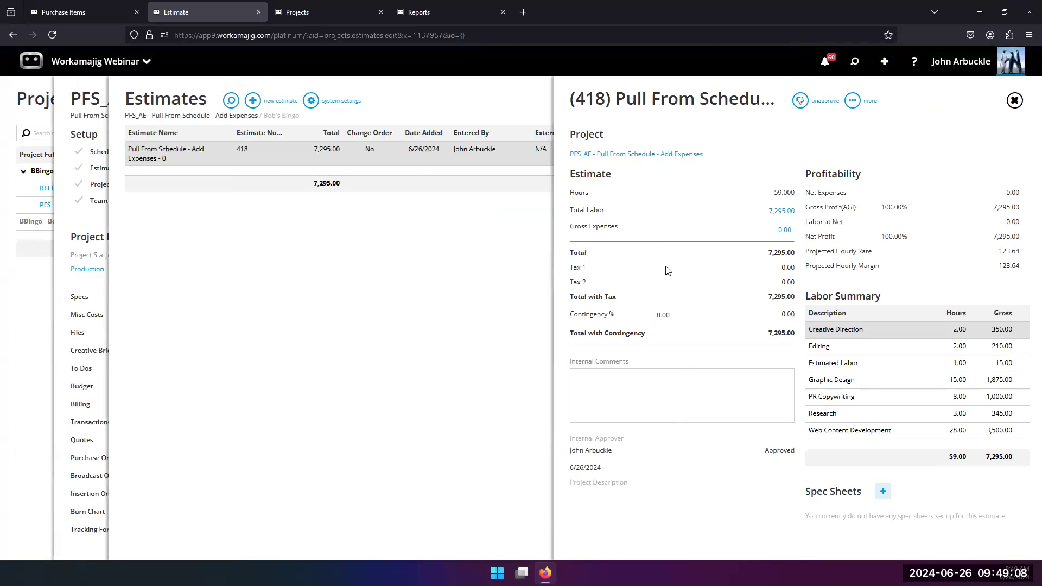
pyautogui.click(779, 231)
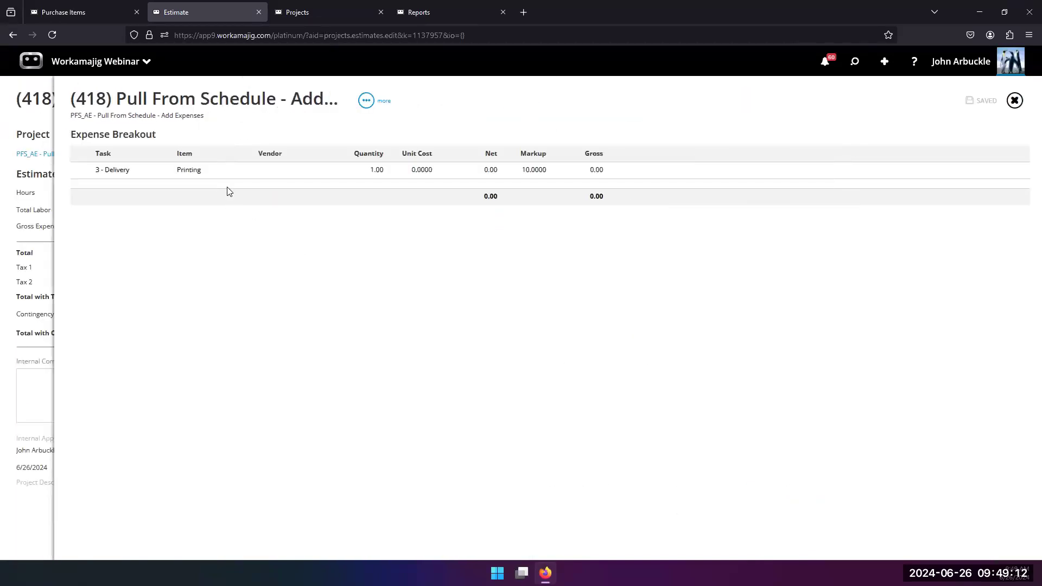
pyautogui.click(222, 173)
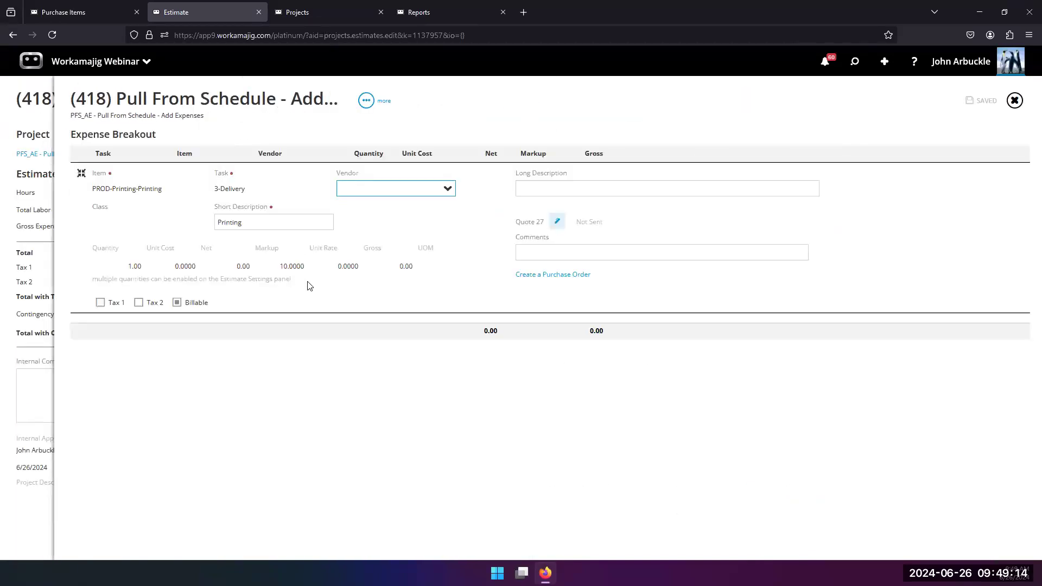
pyautogui.click(45, 253)
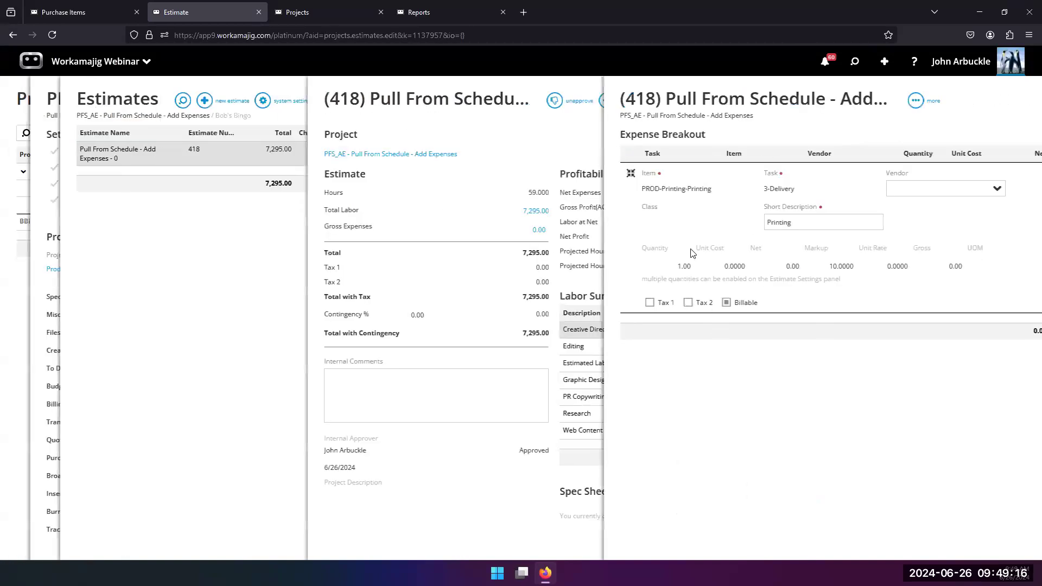
pyautogui.click(800, 101)
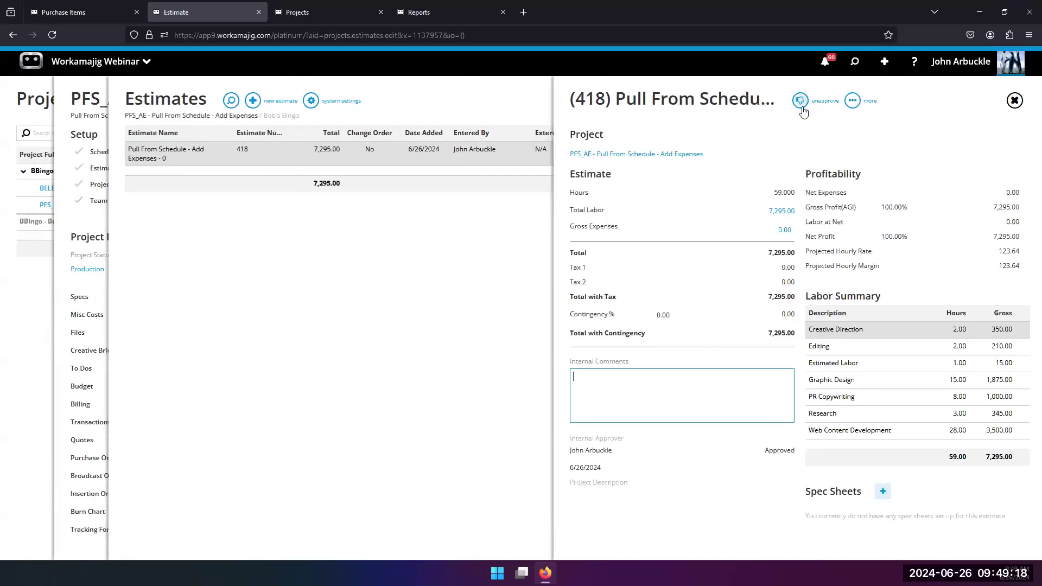
# Step: Set the Printing expense's net cost to 20000 and approve the estimate
pyautogui.click(784, 231)
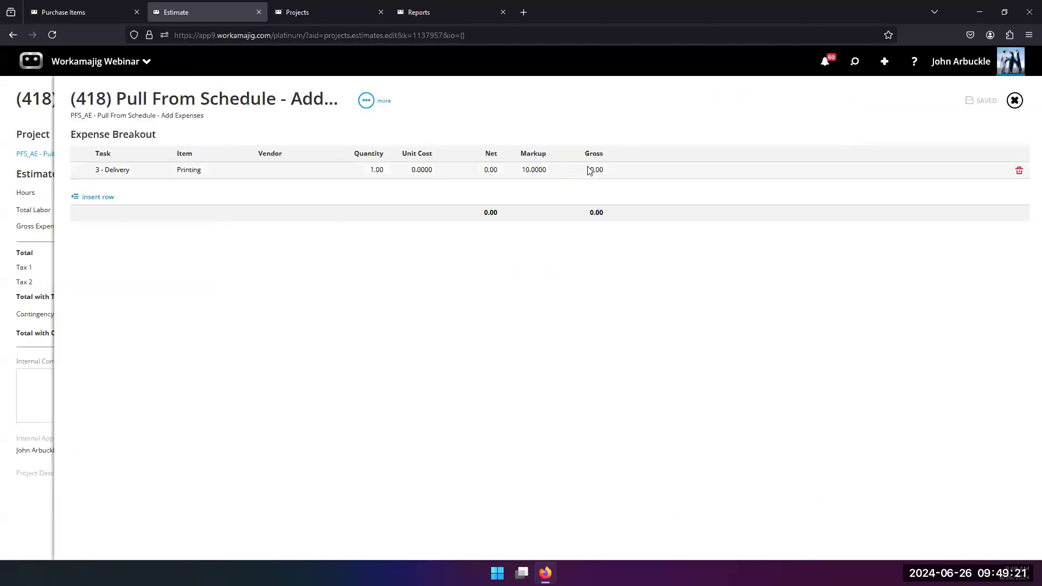
pyautogui.click(495, 171)
pyautogui.write('20000')
pyautogui.click(373, 266)
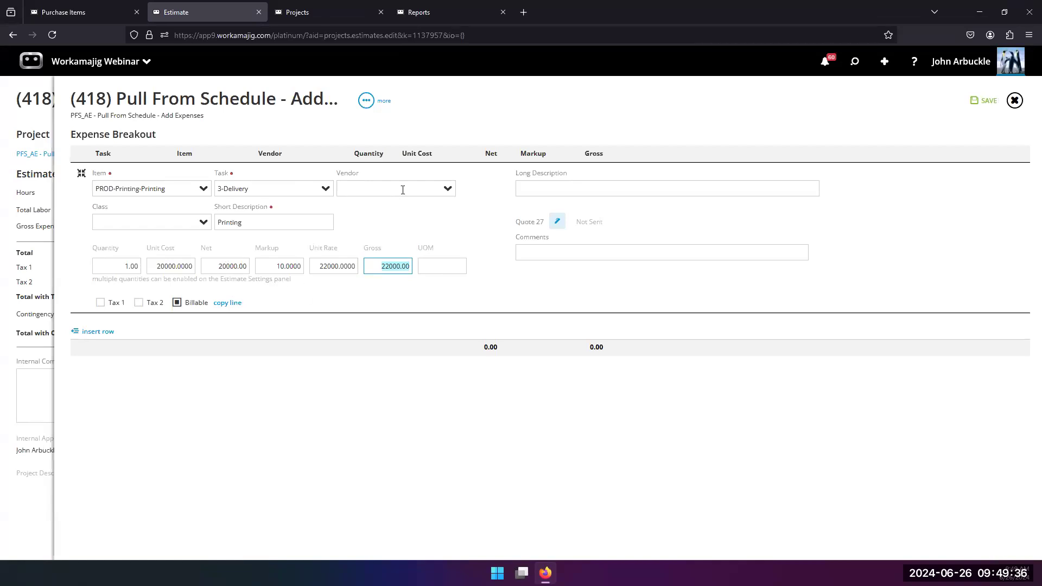
pyautogui.click(367, 421)
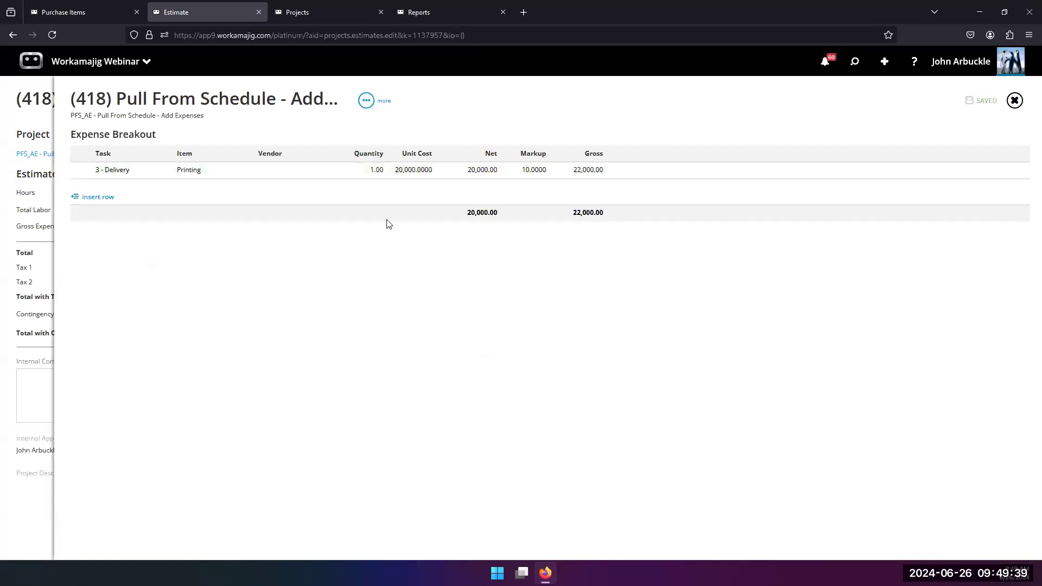
pyautogui.click(30, 256)
pyautogui.click(800, 101)
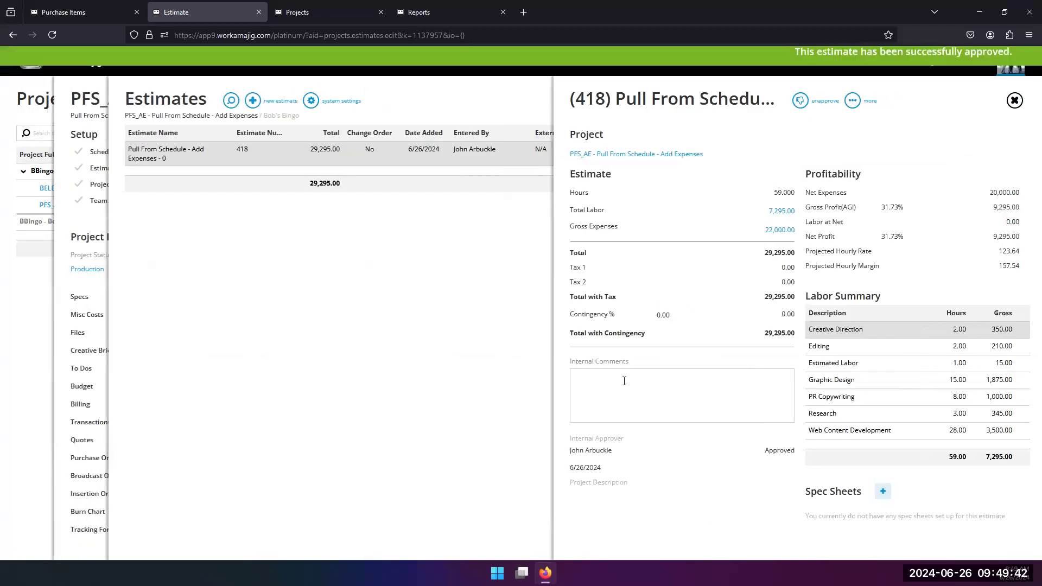
# Step: Set the vendor of the approved estimate's Printing expense to Sprouts
pyautogui.click(776, 230)
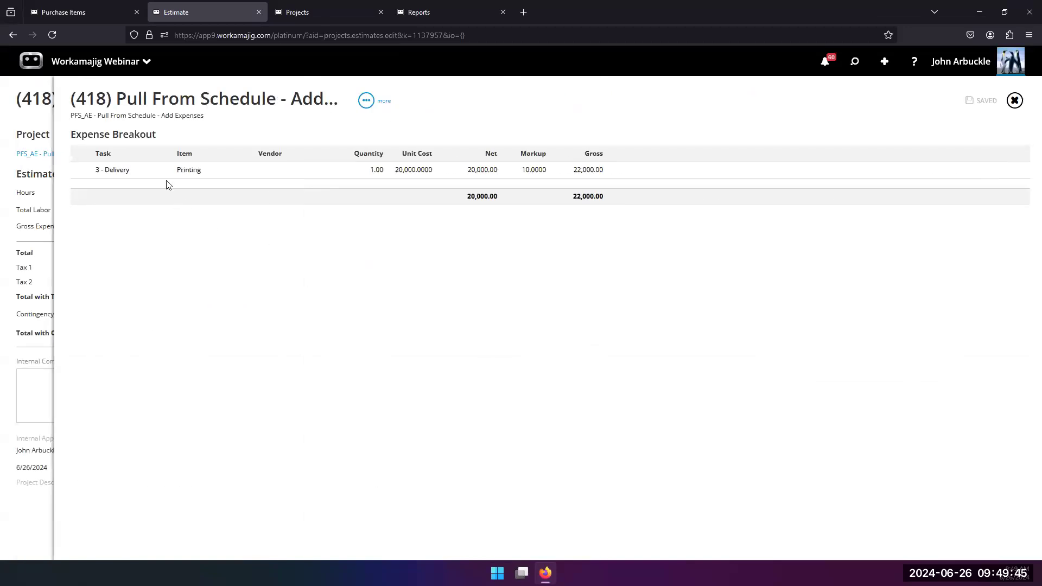
pyautogui.click(263, 172)
pyautogui.click(452, 191)
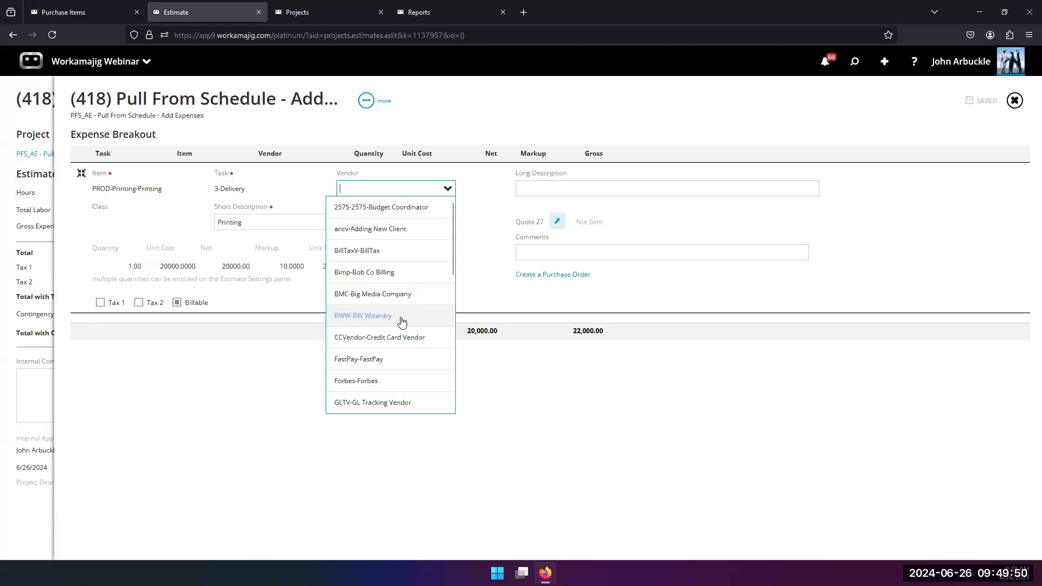
pyautogui.scroll(-4, 402, 322)
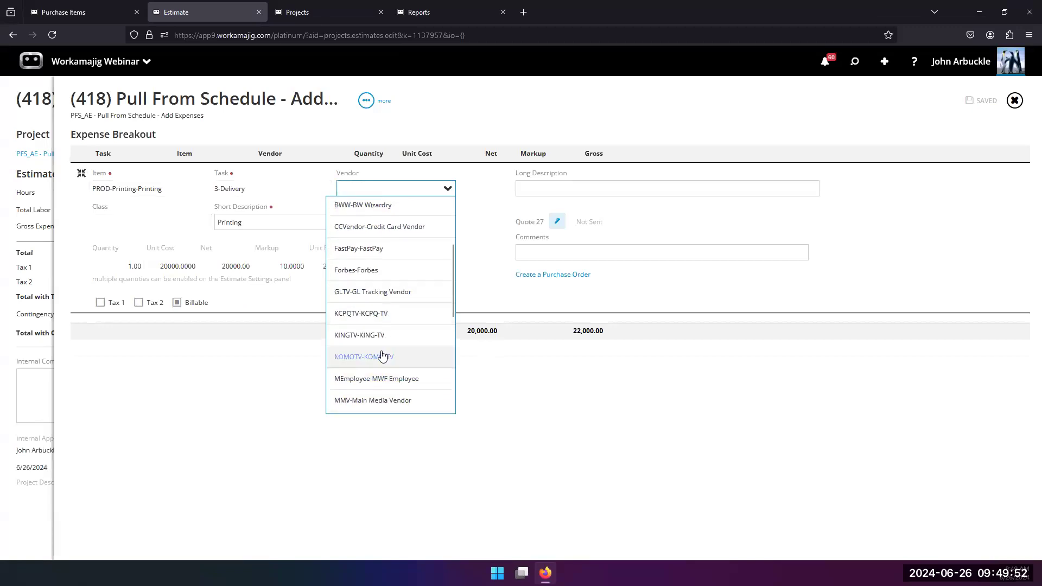
pyautogui.scroll(-4, 381, 354)
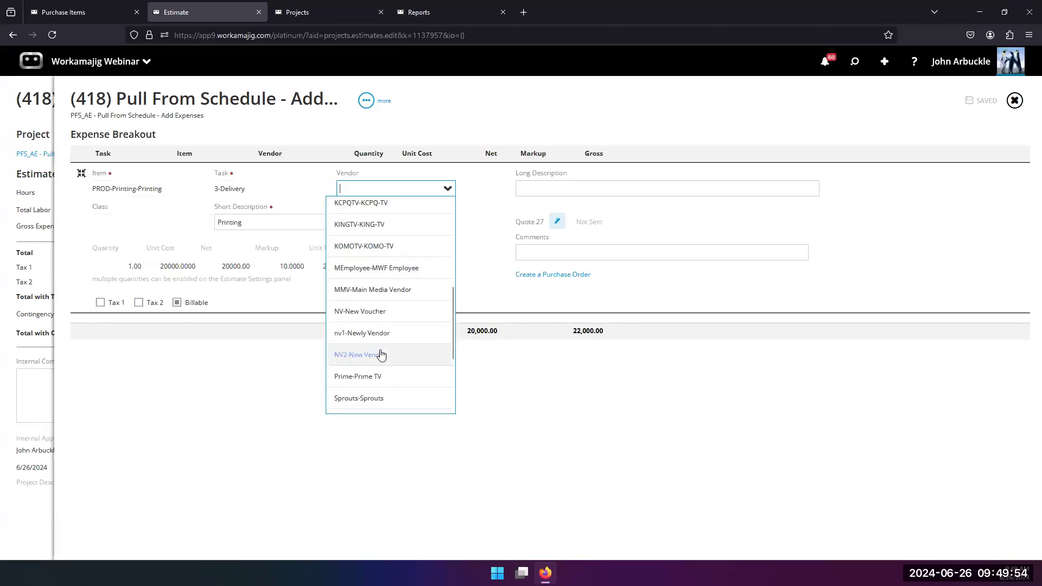
pyautogui.scroll(-2, 382, 354)
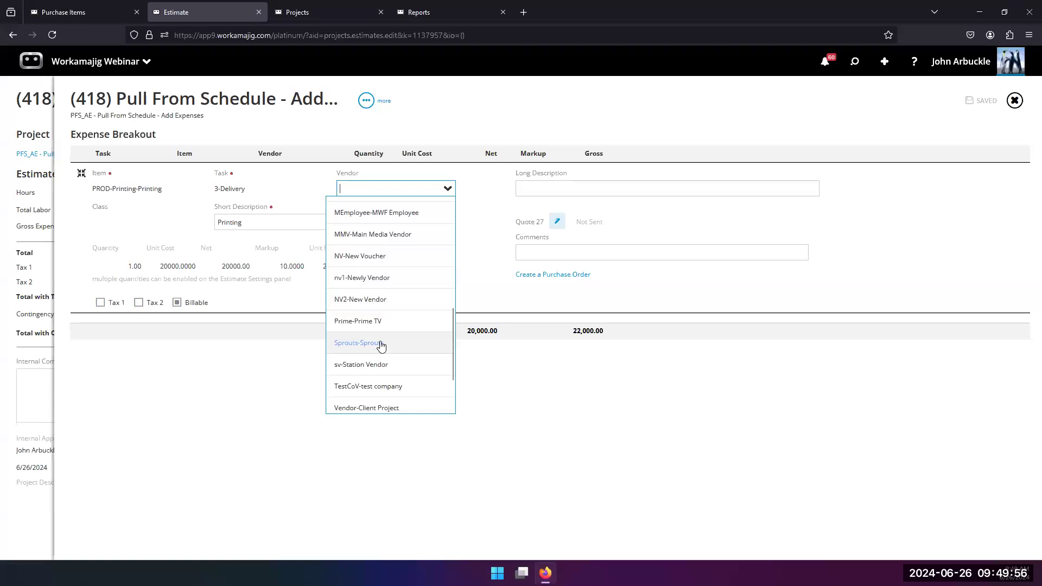
pyautogui.click(380, 353)
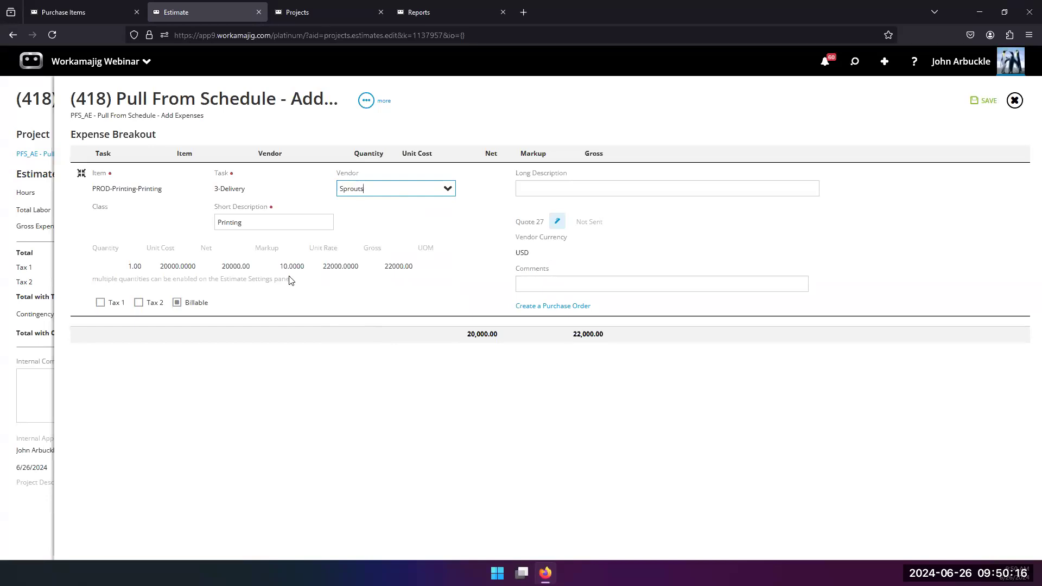
# Step: Create a purchase order from the Printing expense, preview its printed version, and return to the expense breakout
pyautogui.click(538, 306)
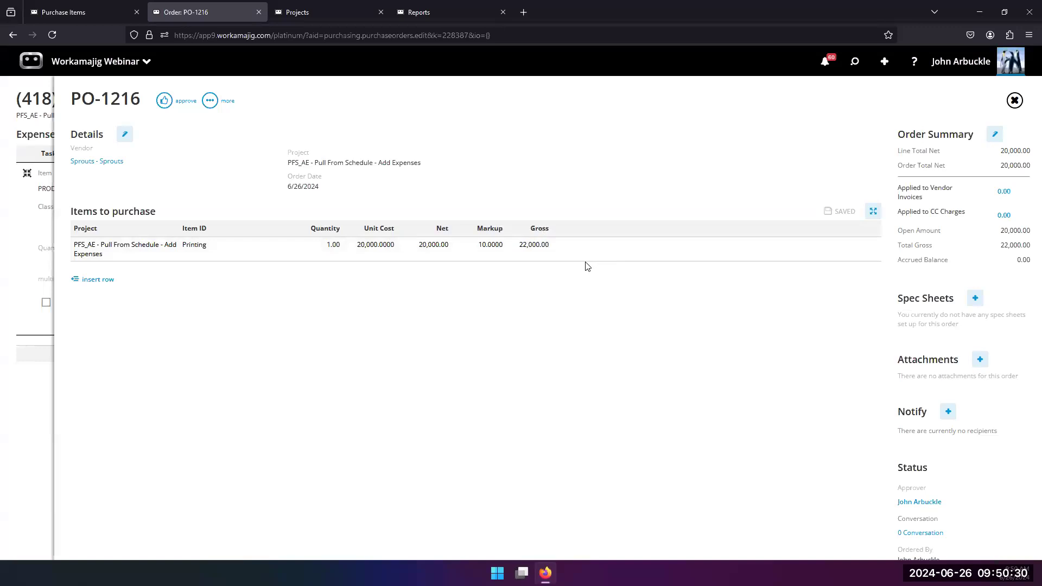
pyautogui.click(210, 101)
pyautogui.click(181, 128)
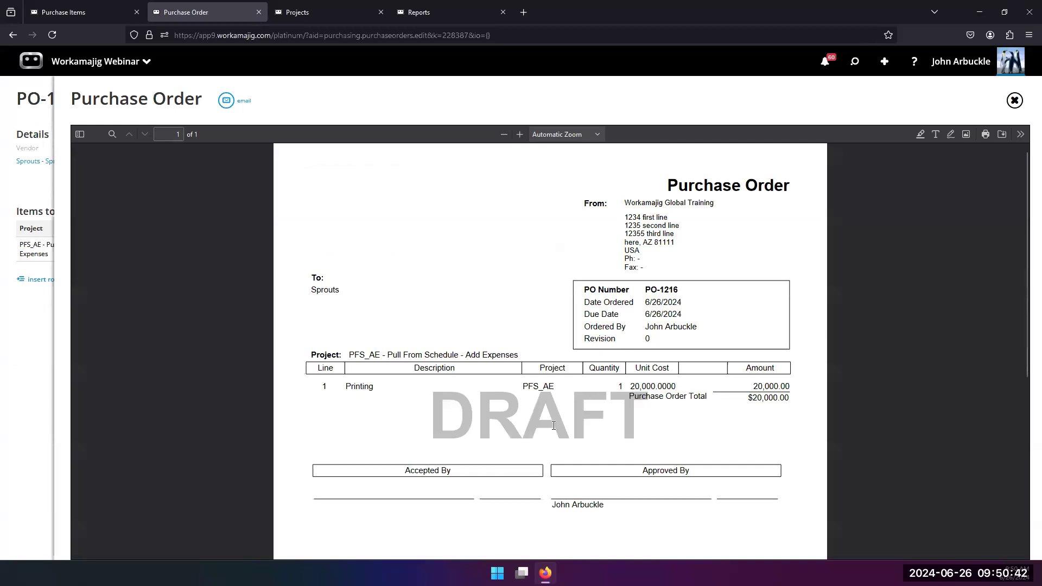
pyautogui.click(38, 327)
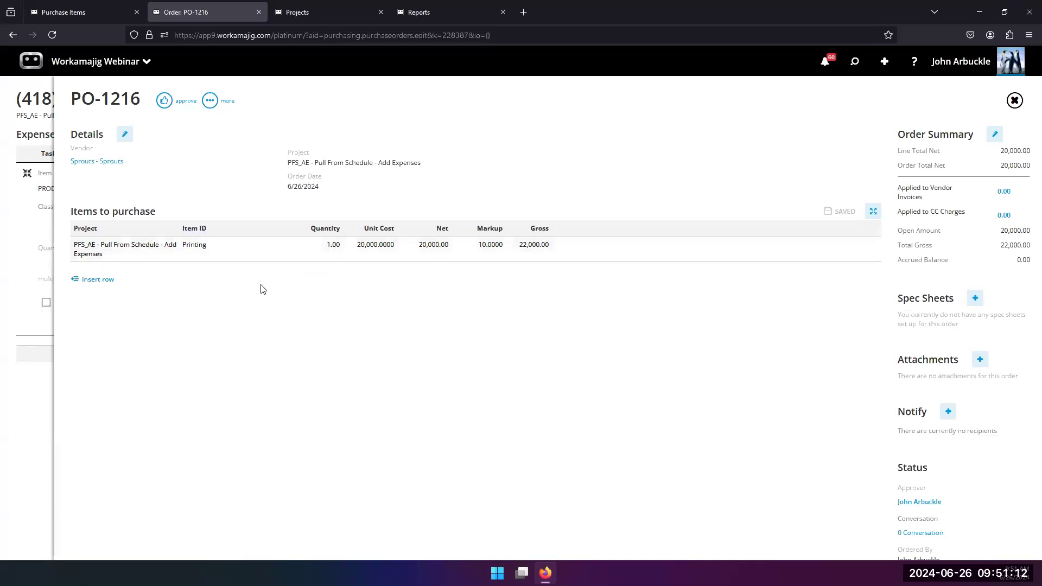
pyautogui.click(37, 229)
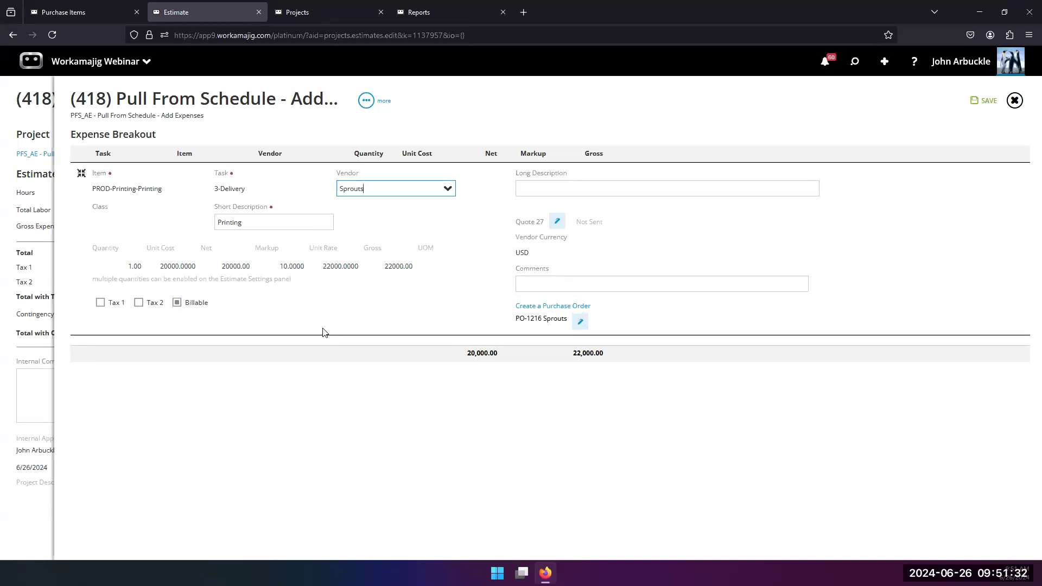
# Step: Look through the purchasing and media record types available for creating new records
pyautogui.click(883, 64)
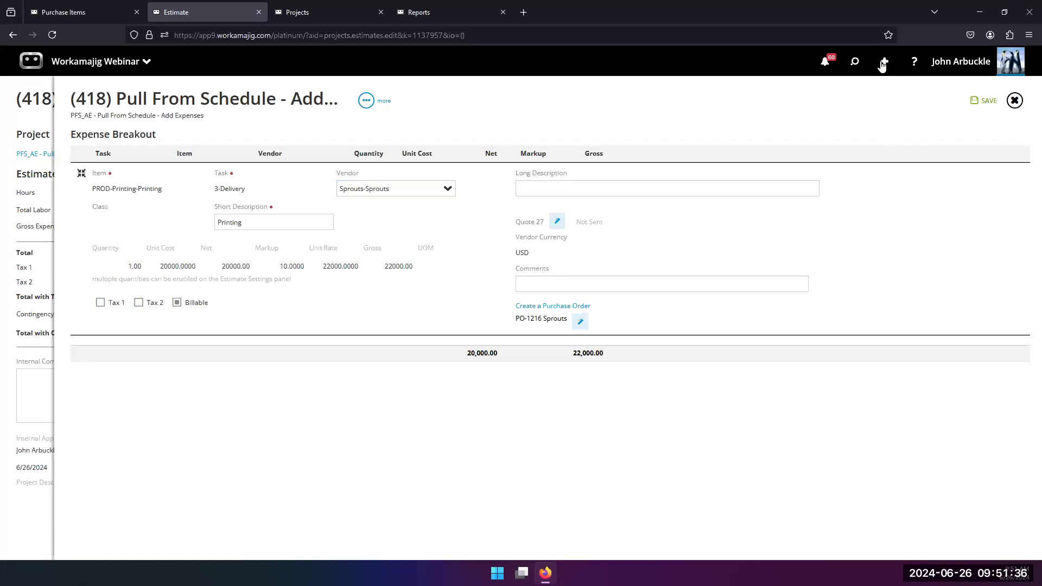
pyautogui.scroll(-4, 912, 429)
pyautogui.scroll(-5, 914, 458)
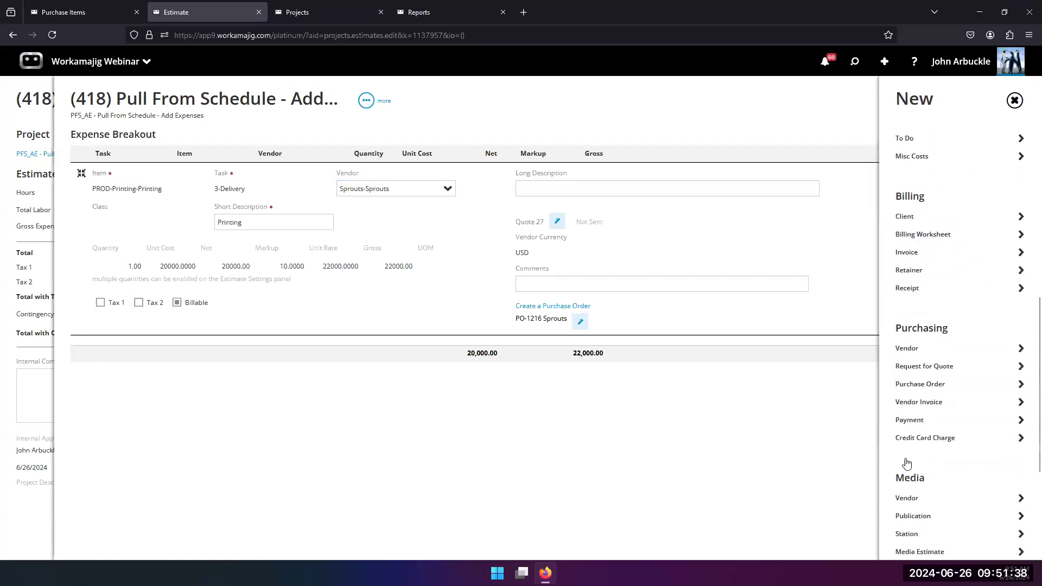
pyautogui.scroll(-4, 910, 382)
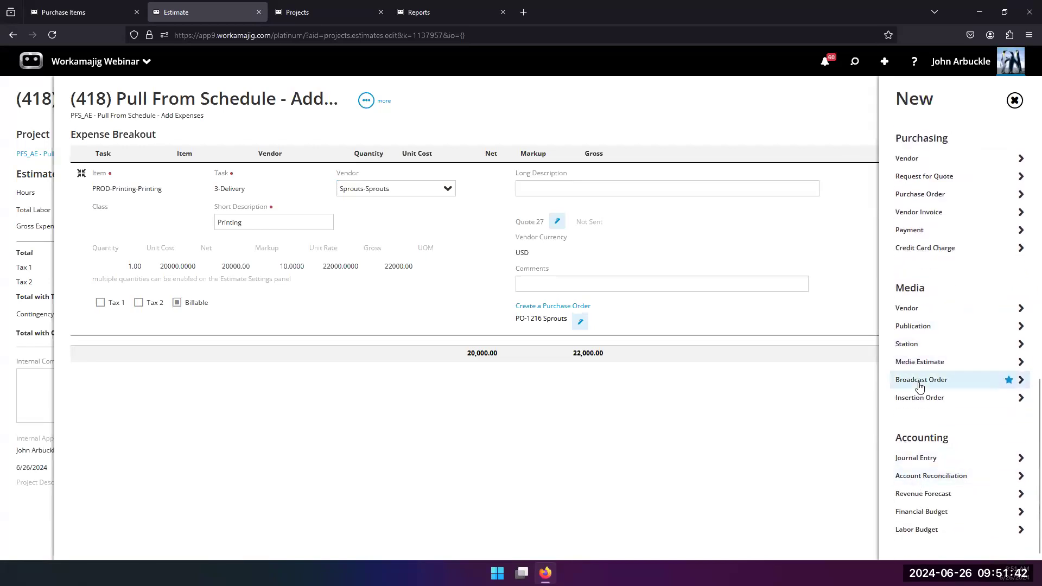
pyautogui.scroll(4, 918, 377)
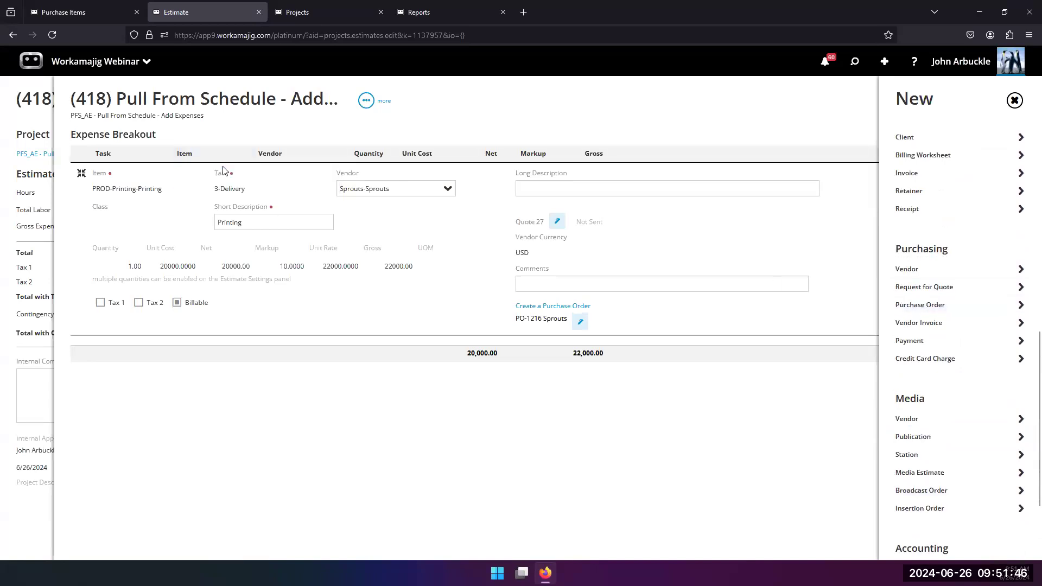
pyautogui.click(29, 121)
pyautogui.click(921, 63)
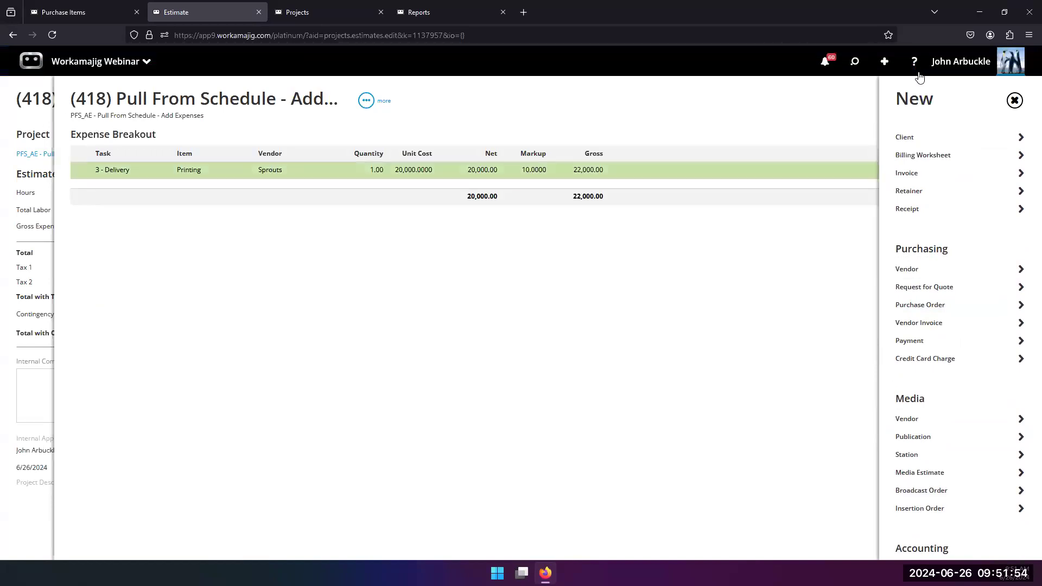
# Step: Reopen the Printing expense's purchase order, approve it, and return to the projects list
pyautogui.click(464, 172)
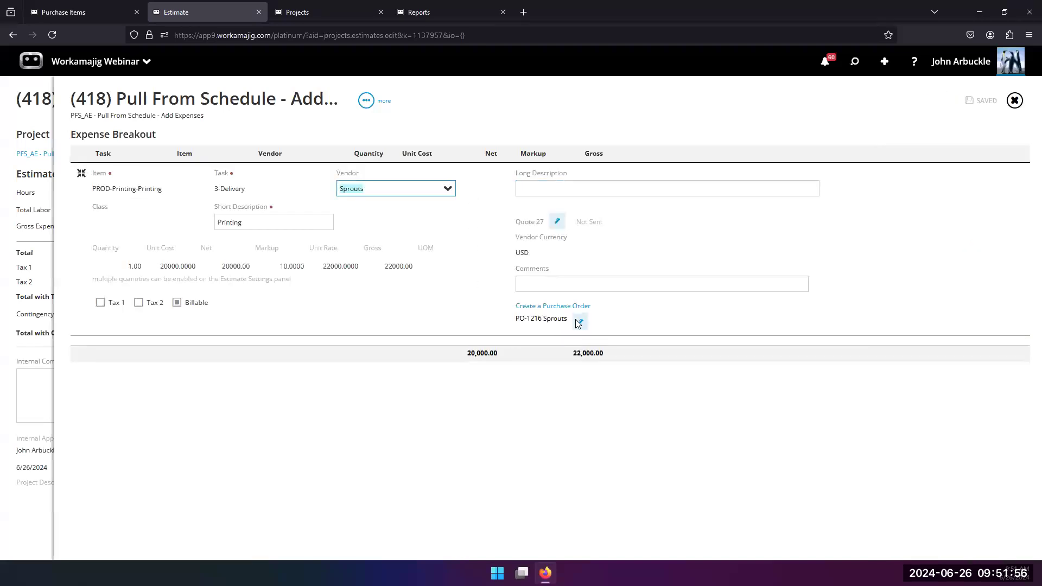
pyautogui.click(579, 322)
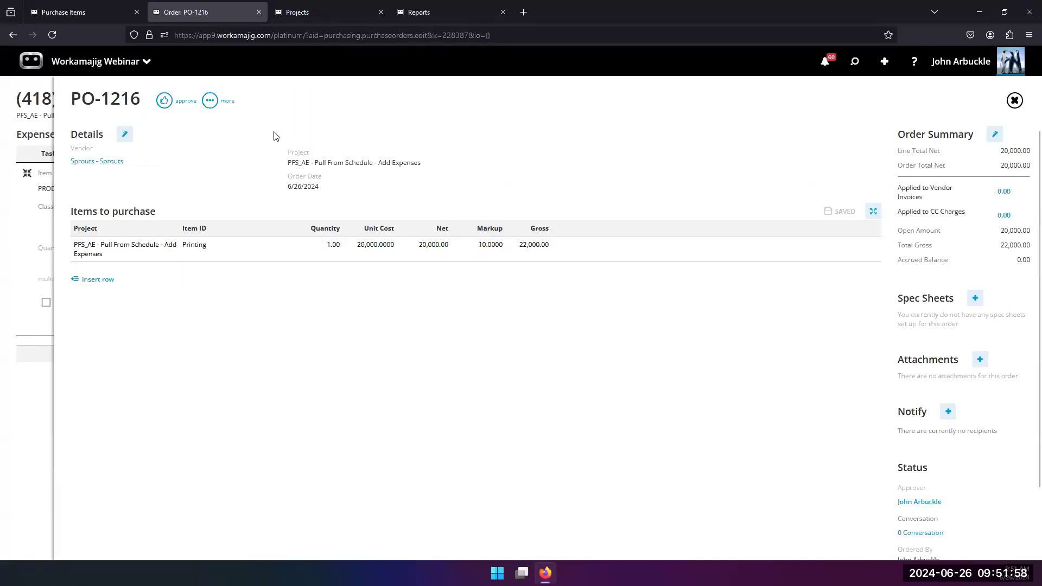
pyautogui.click(165, 100)
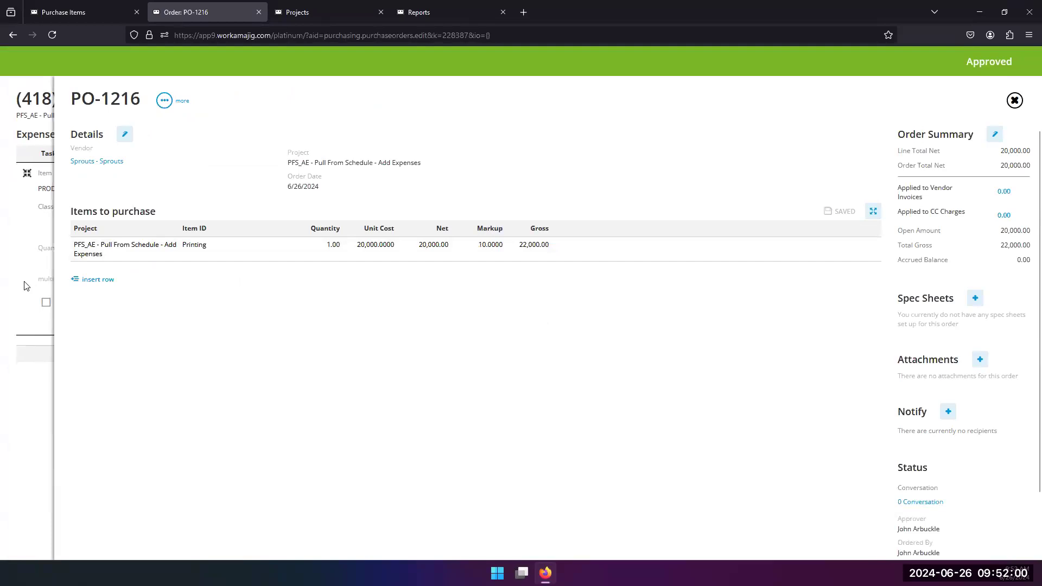
pyautogui.click(25, 286)
pyautogui.click(42, 245)
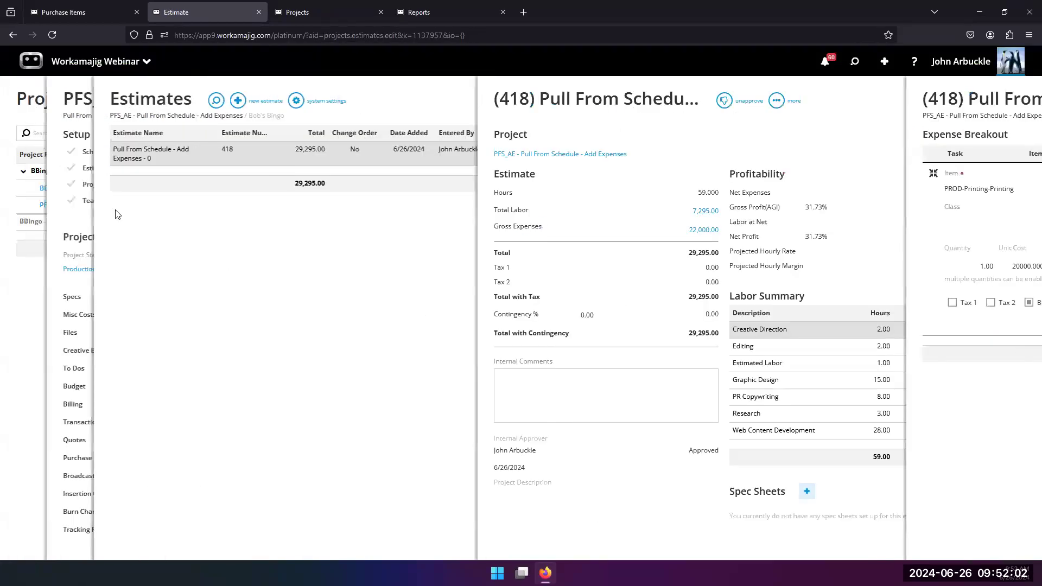
pyautogui.click(124, 256)
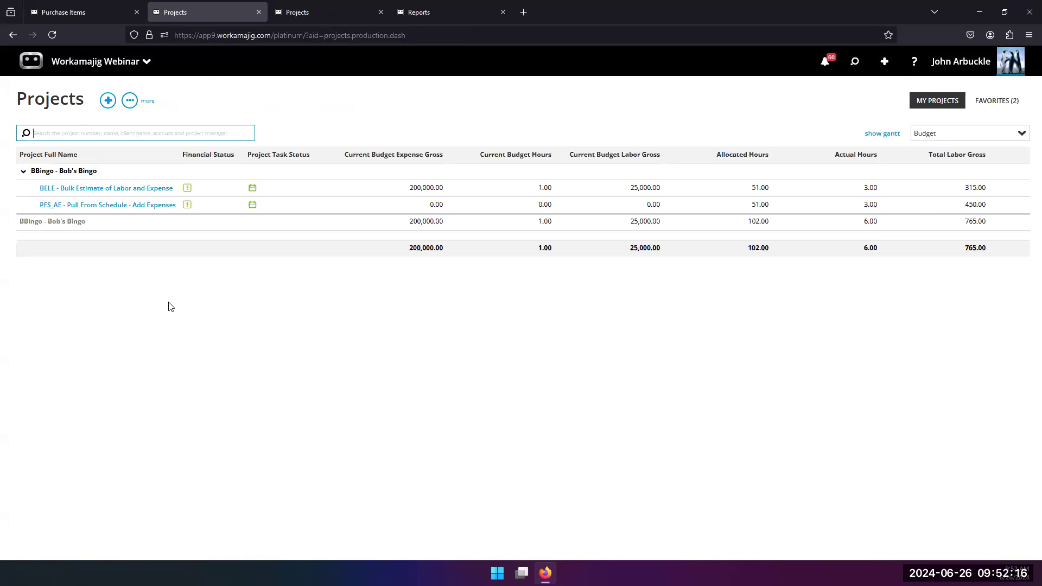
# Step: Create another estimate in the PFS_AE project with type By Task And Service and labor pulled automatically from the schedule
pyautogui.click(109, 204)
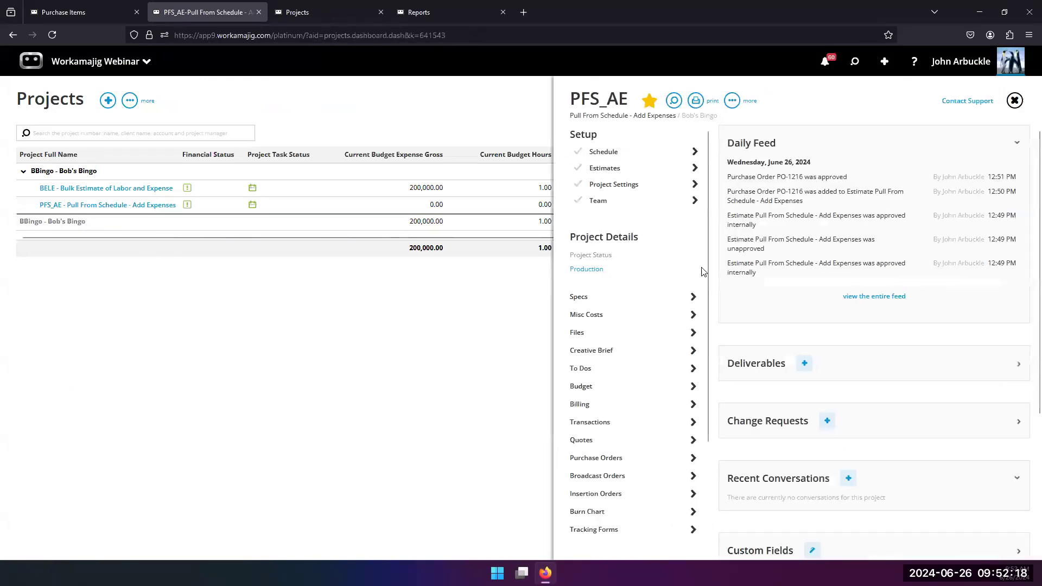
pyautogui.click(636, 167)
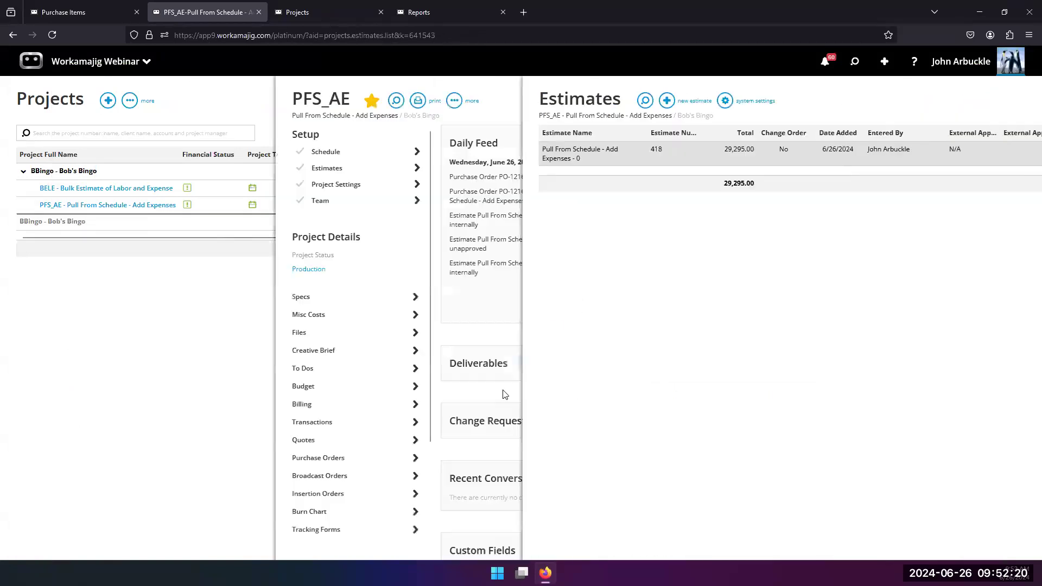
pyautogui.click(253, 100)
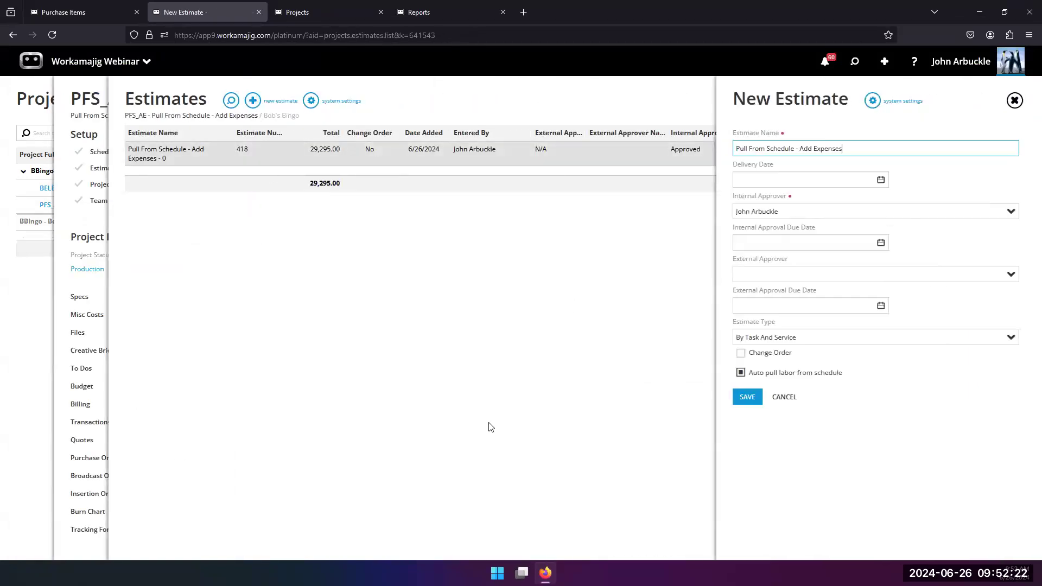
pyautogui.click(741, 402)
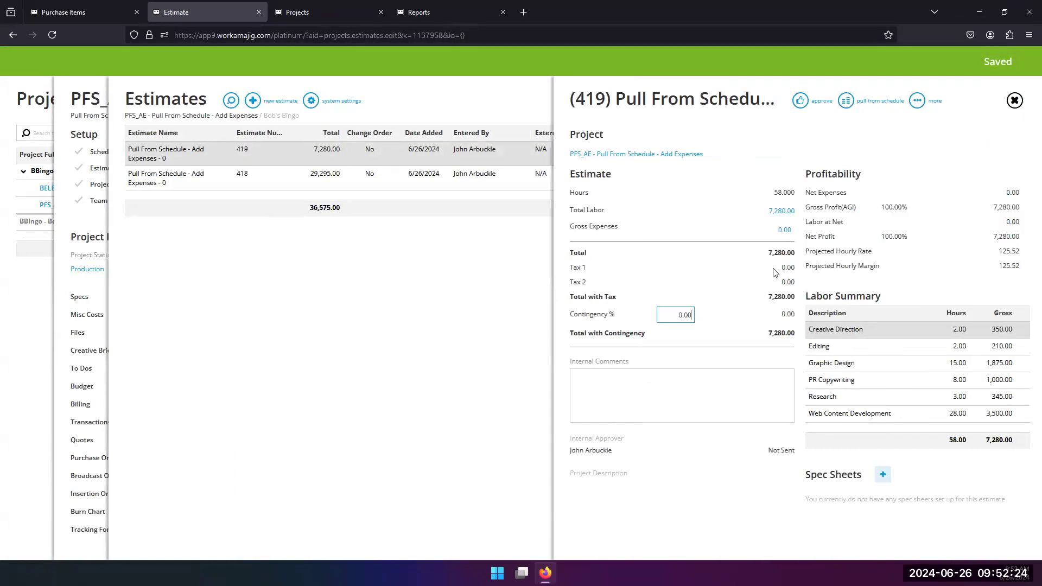
# Step: Add a new expense line to the new estimate and check the estimate's labor breakout
pyautogui.click(785, 229)
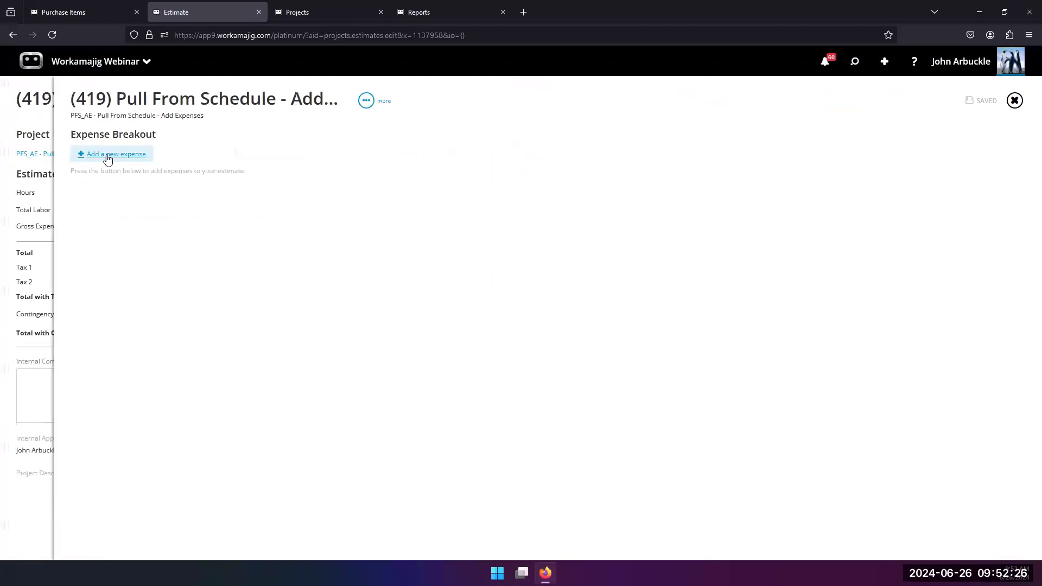
pyautogui.click(107, 155)
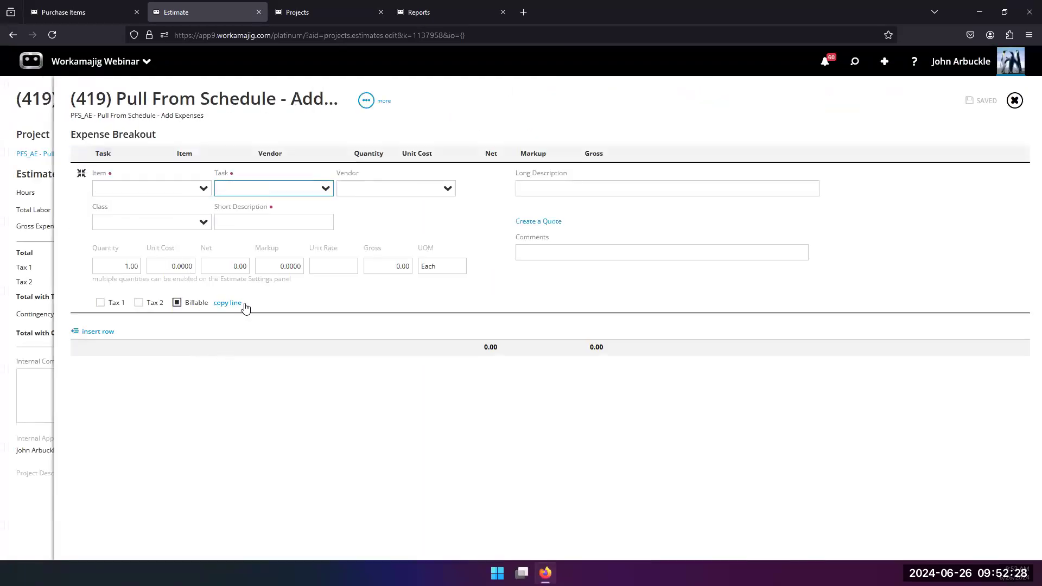
pyautogui.click(30, 307)
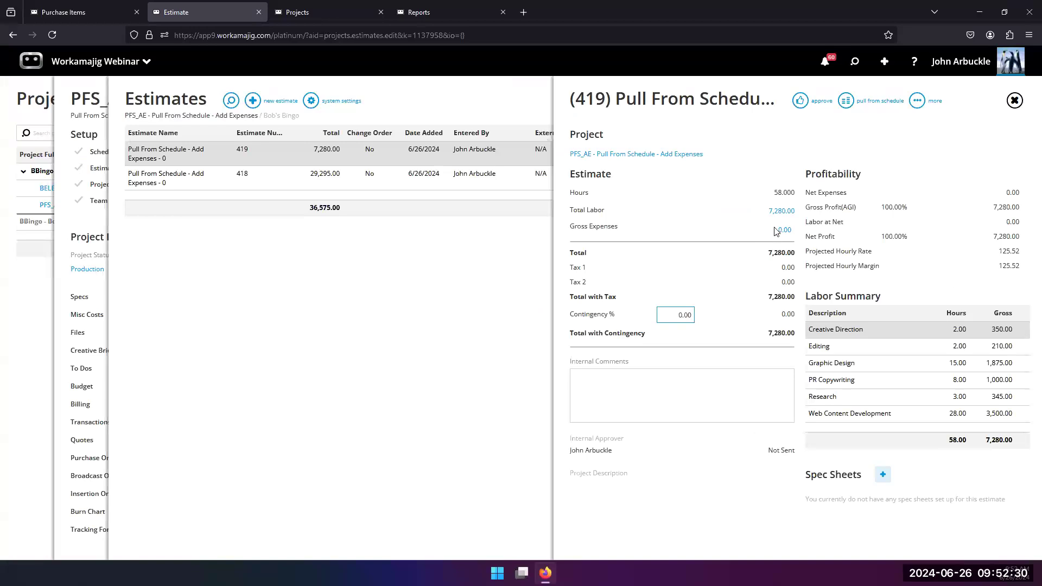
pyautogui.click(780, 211)
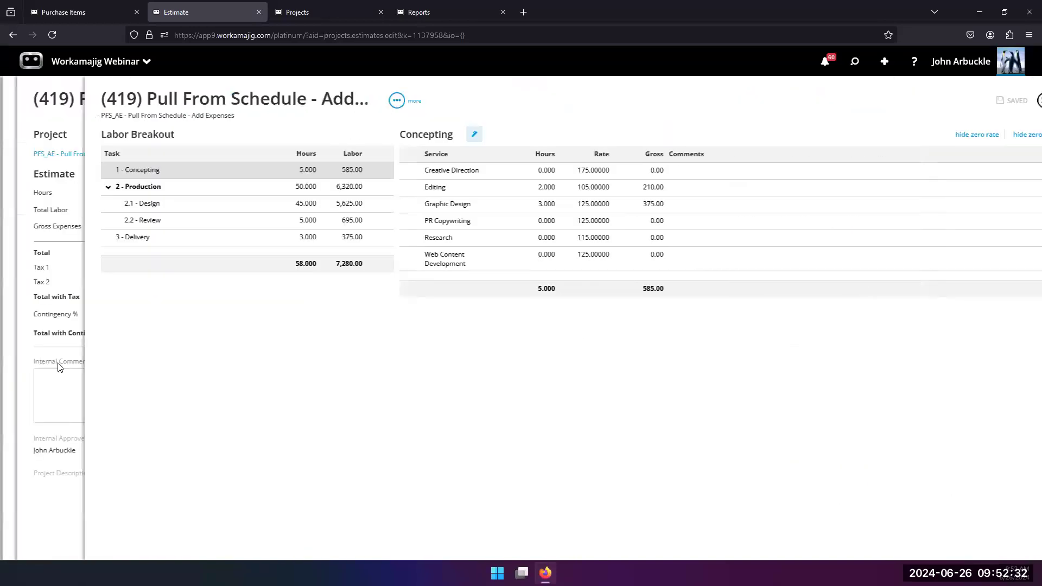
pyautogui.click(21, 327)
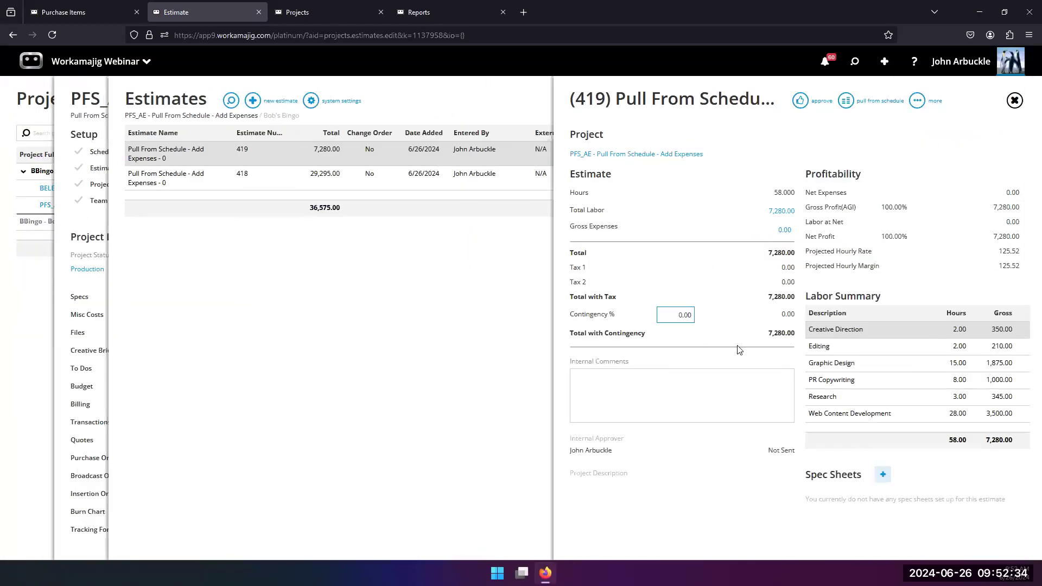
# Step: Set the new expense line's item to Magazine
pyautogui.click(785, 231)
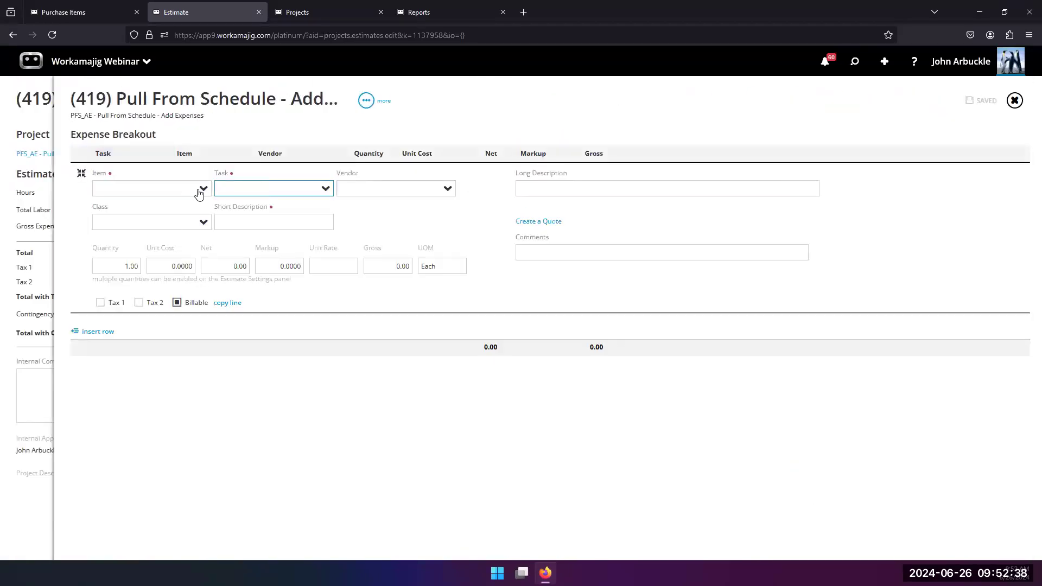
pyautogui.click(201, 189)
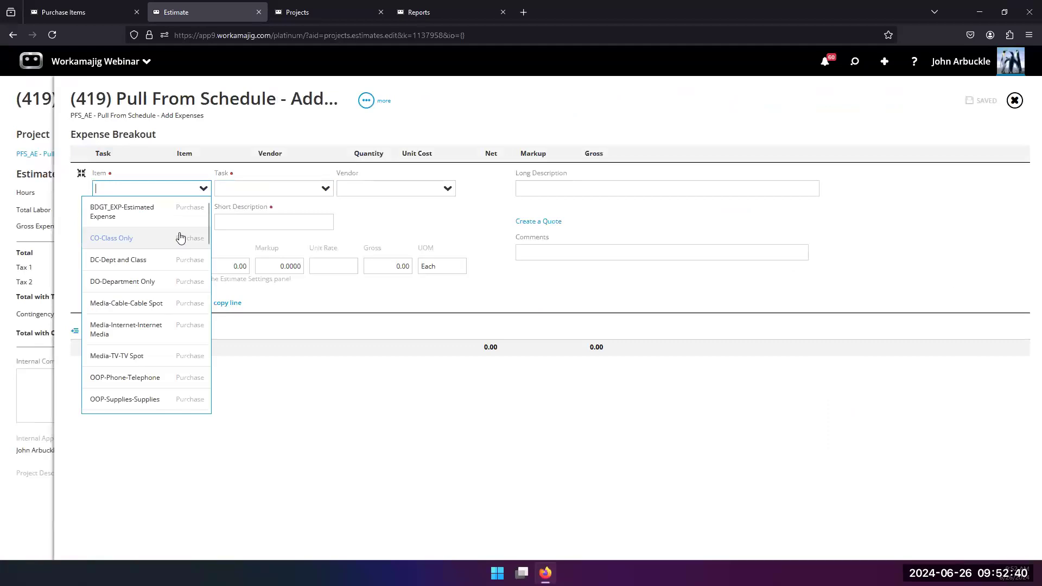
pyautogui.scroll(-3, 184, 362)
pyautogui.scroll(-10, 184, 362)
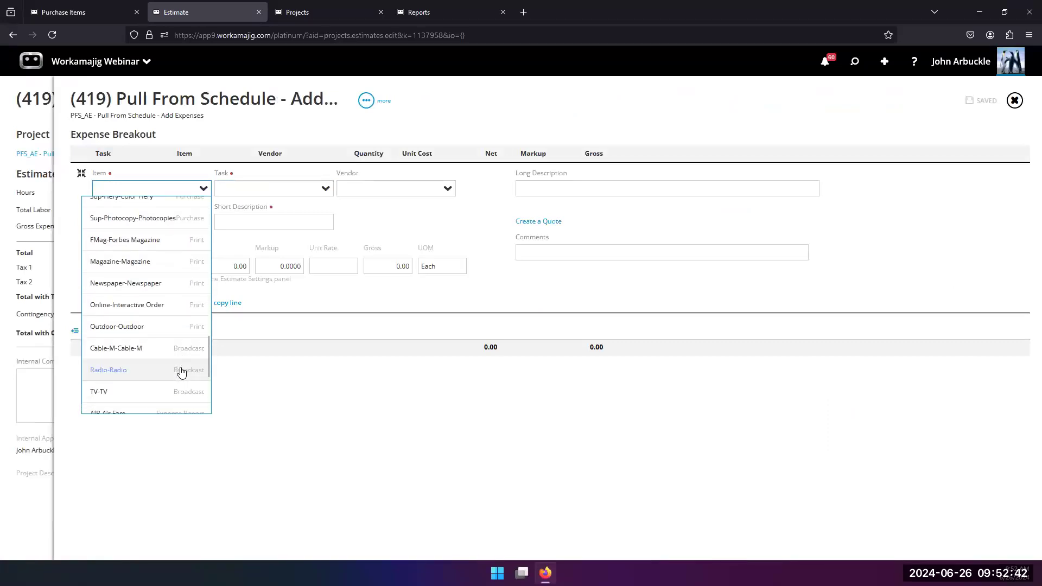
pyautogui.click(107, 262)
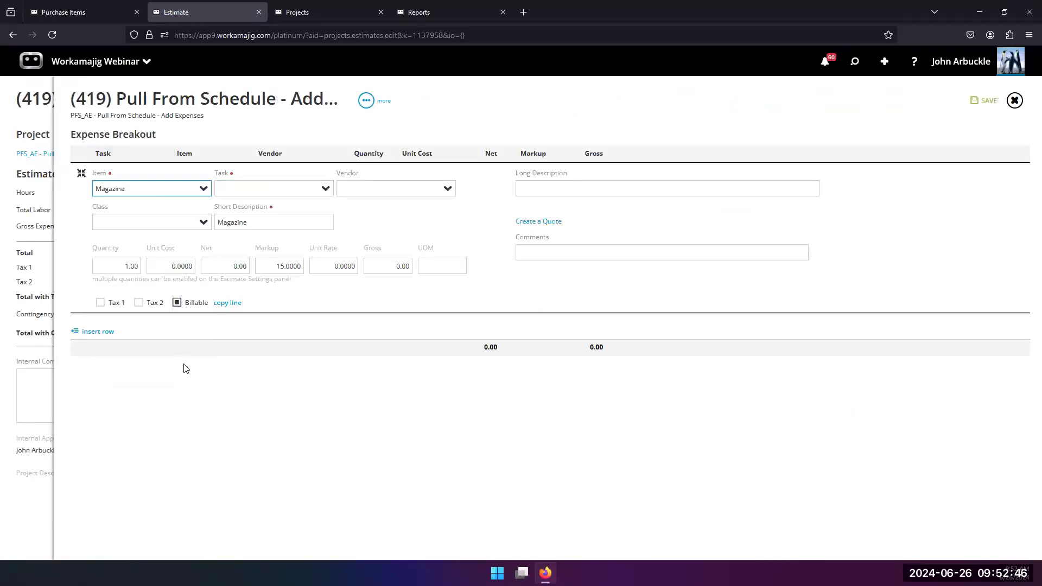
# Step: Assign the Magazine expense to the 2.2-Review task and the vendor BMC-Big Media Company
pyautogui.click(328, 188)
pyautogui.click(263, 277)
pyautogui.click(448, 189)
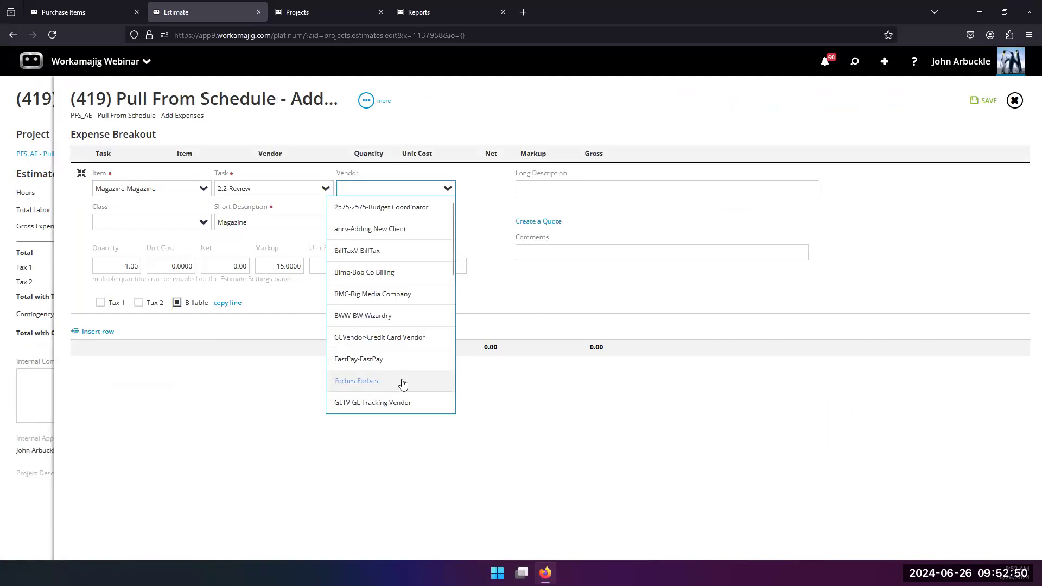
pyautogui.click(400, 295)
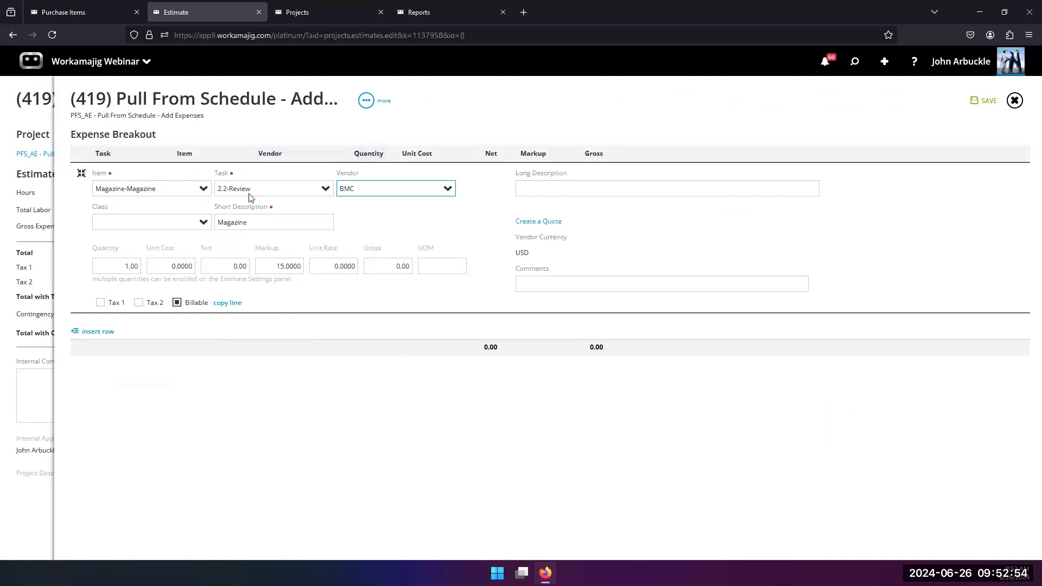
# Step: Set the Magazine expense's net cost to 25000 and its gross to 50000, and save the expense
pyautogui.click(222, 269)
pyautogui.write('25000')
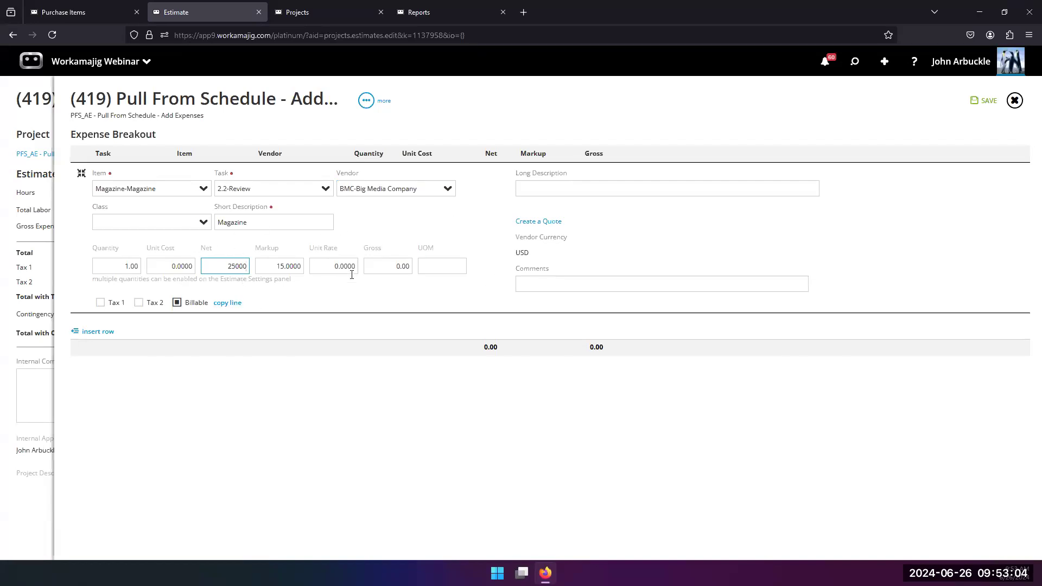
pyautogui.click(386, 264)
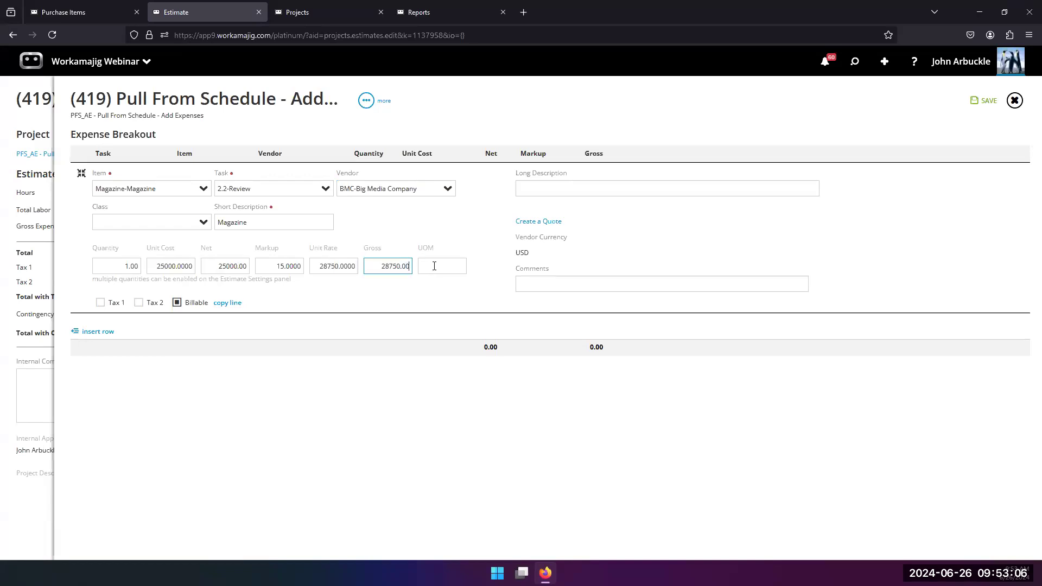
pyautogui.moveTo(377, 266); pyautogui.dragTo(443, 267)
pyautogui.write('5')
pyautogui.click(333, 297)
pyautogui.click(31, 261)
pyautogui.click(925, 61)
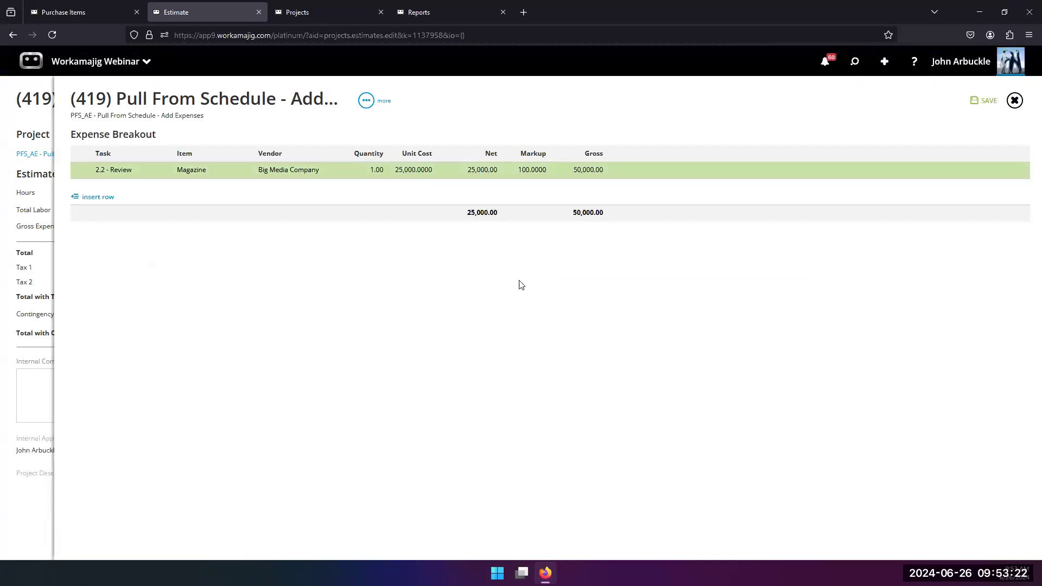
# Step: Approve the new estimate and create an insertion order from its Magazine expense
pyautogui.click(800, 101)
pyautogui.click(768, 233)
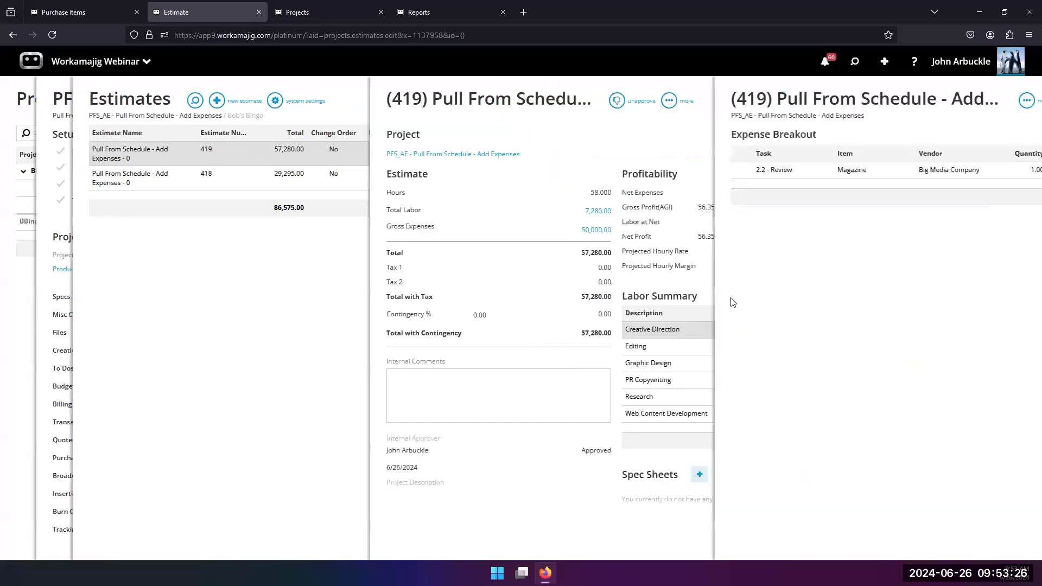
pyautogui.click(271, 174)
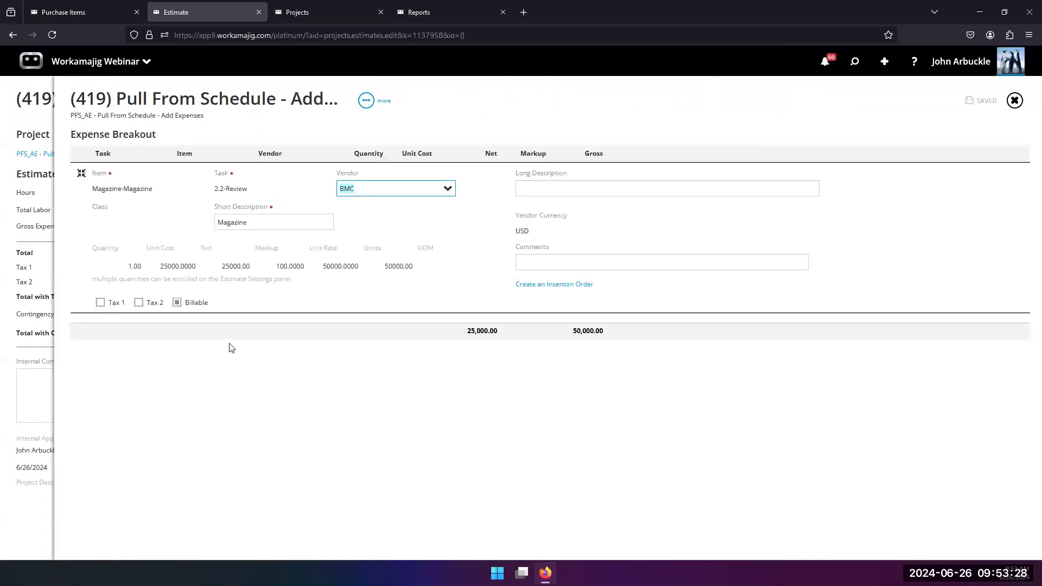
pyautogui.click(559, 285)
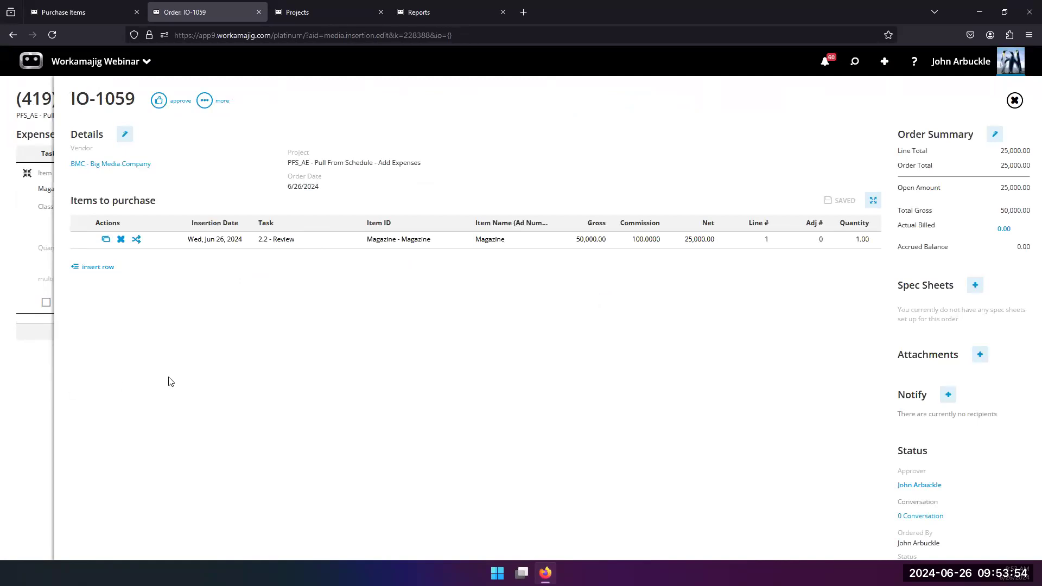
# Step: Close the insertion order, its expense breakdown and the estimate to return to the projects list
pyautogui.click(30, 348)
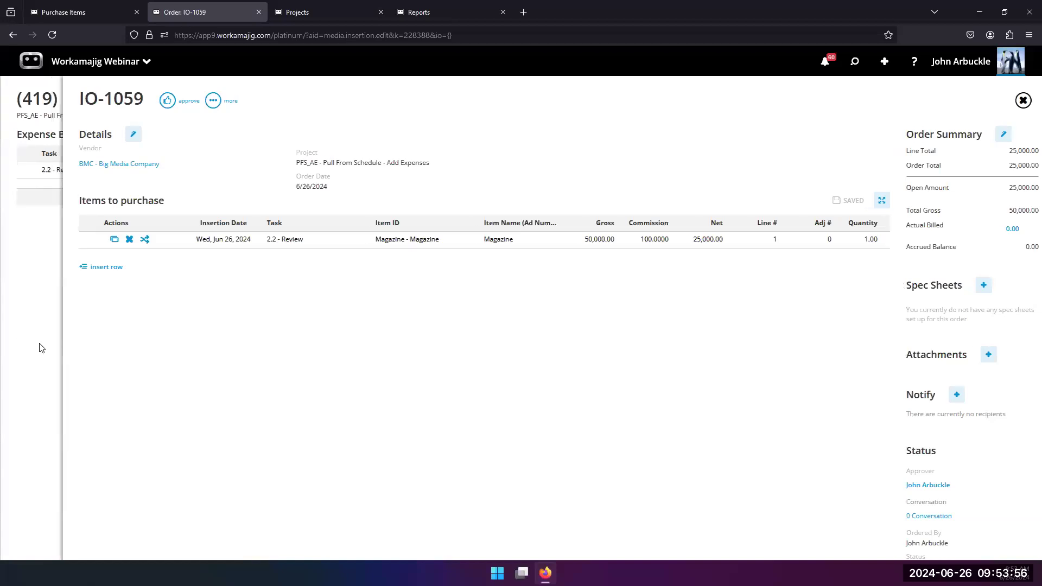
pyautogui.click(35, 397)
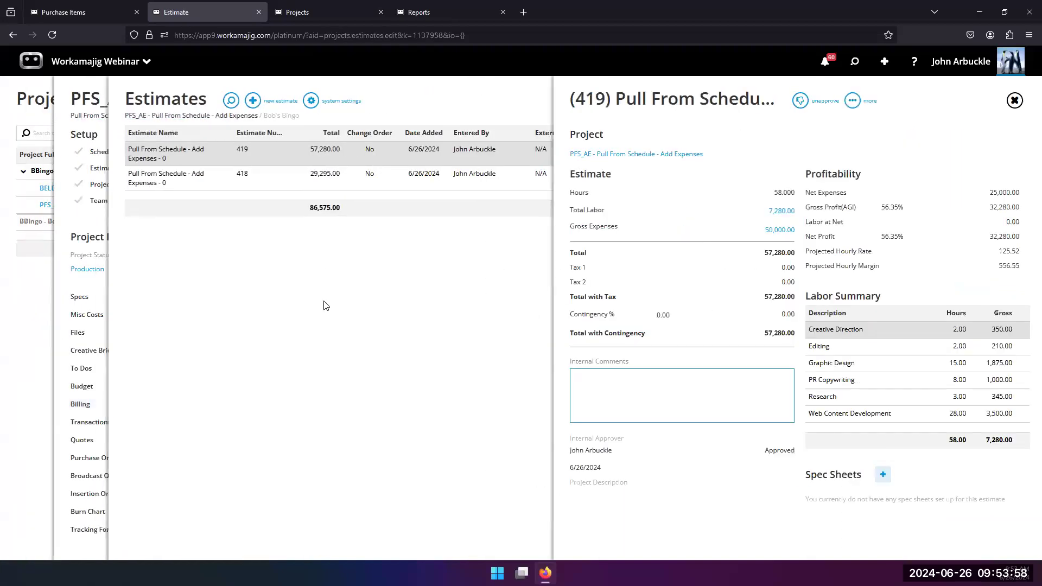
pyautogui.click(399, 327)
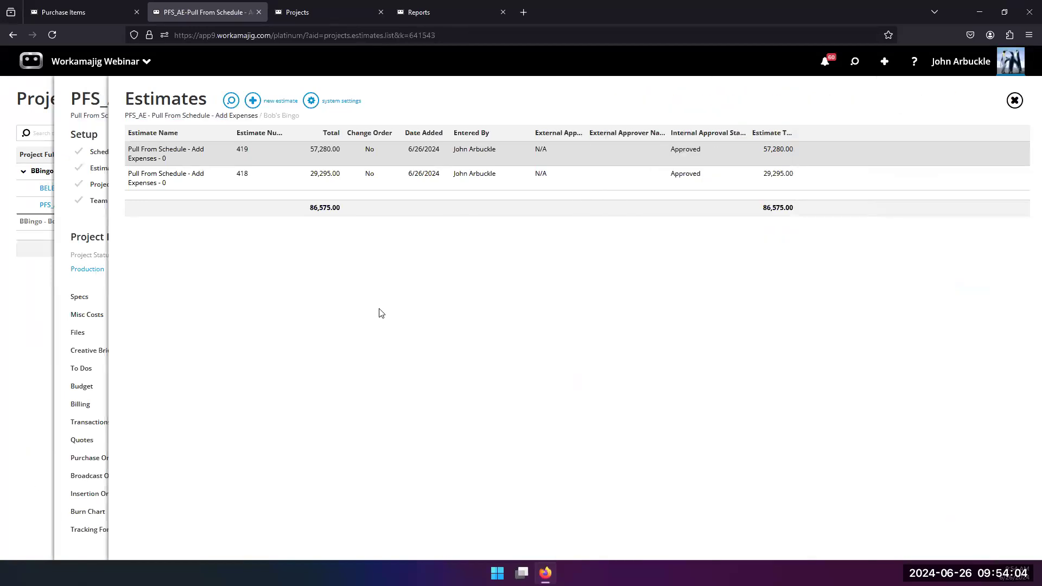
pyautogui.click(43, 281)
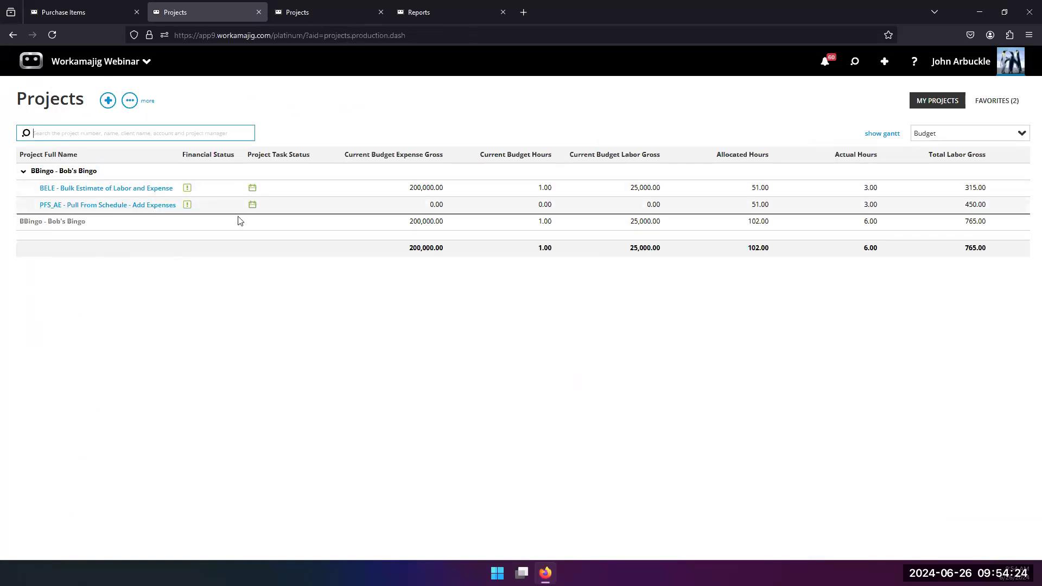
# Step: Unapprove estimate 418 of the PFS_AE project and check the approval of estimate 419
pyautogui.click(120, 205)
pyautogui.click(627, 168)
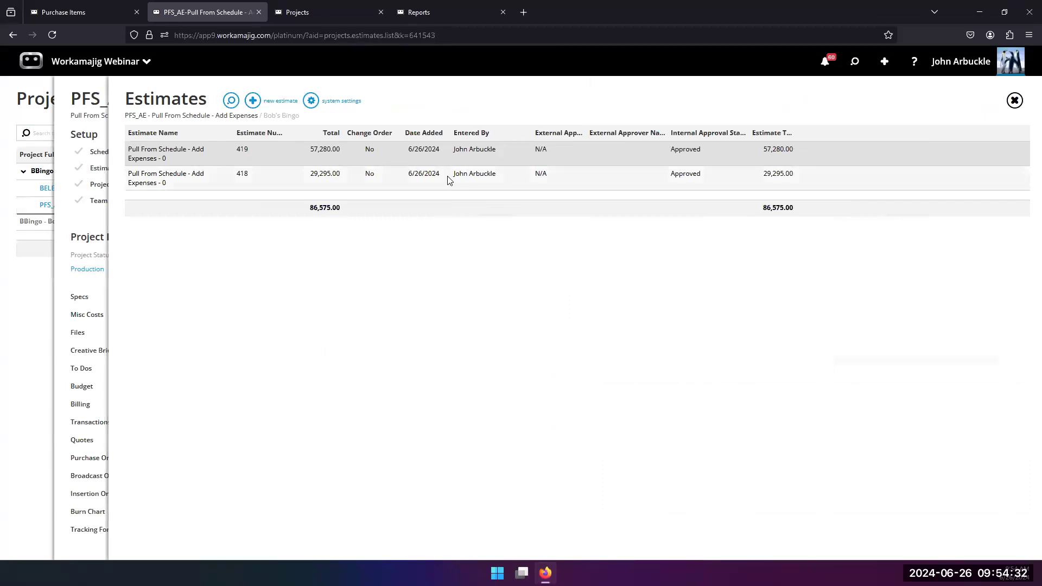
pyautogui.click(448, 180)
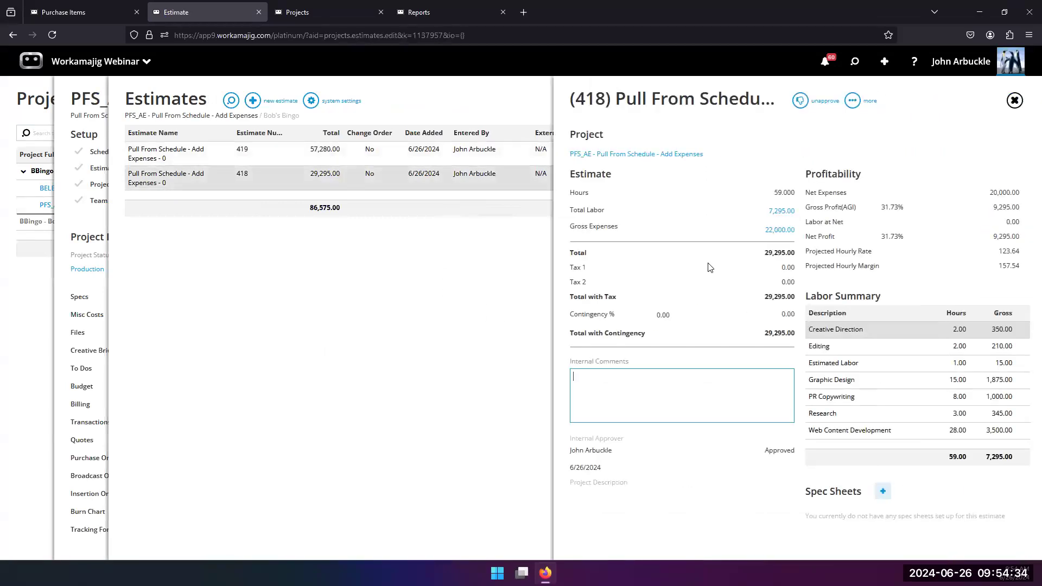
pyautogui.click(801, 103)
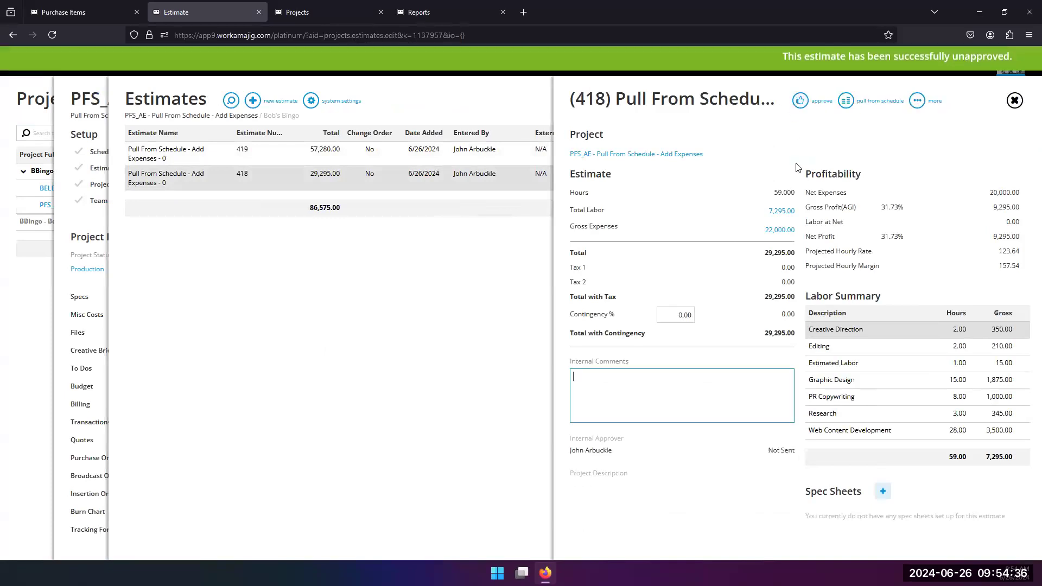
pyautogui.click(1016, 104)
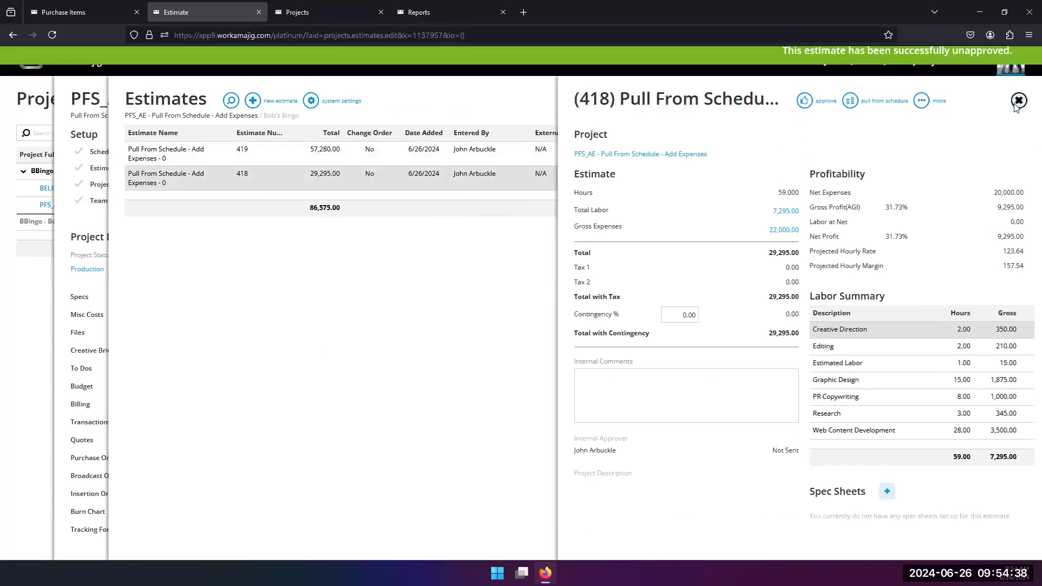
pyautogui.click(445, 152)
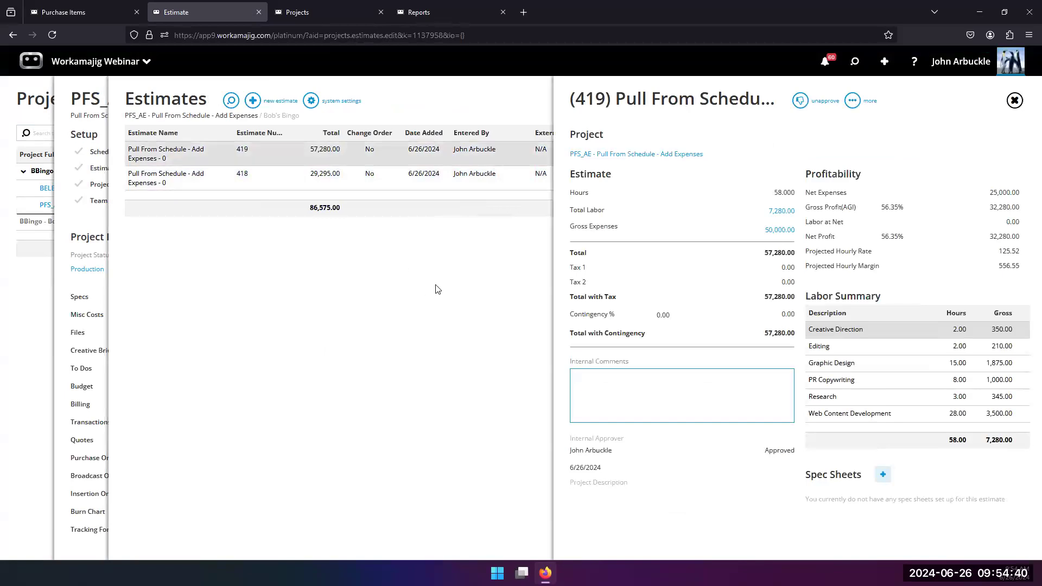
pyautogui.click(1015, 101)
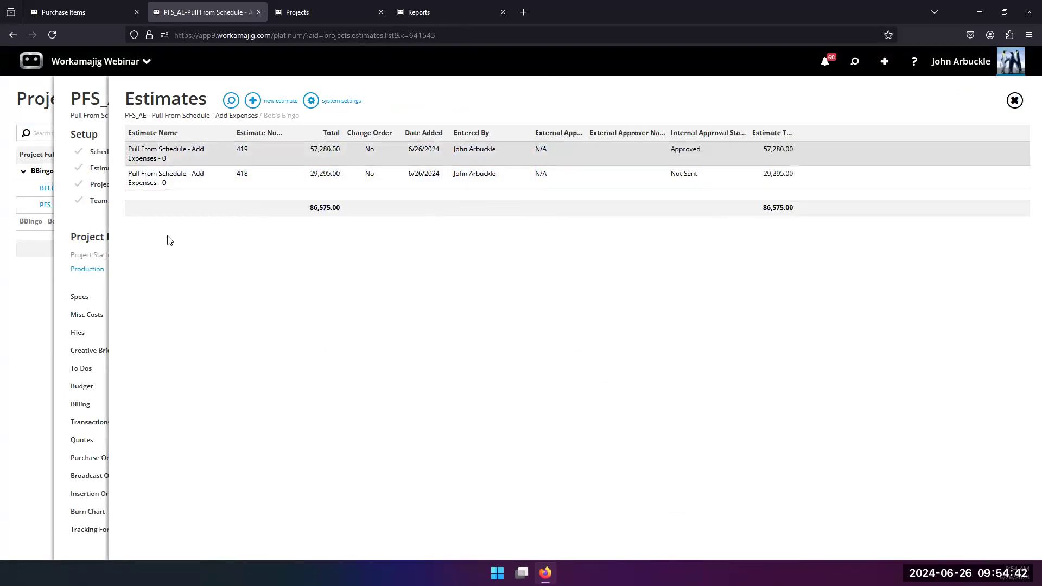
# Step: Return to the projects list, reload it, and review the budget, cost and remaining columns of the Bob's Bingo projects
pyautogui.click(90, 223)
pyautogui.click(345, 373)
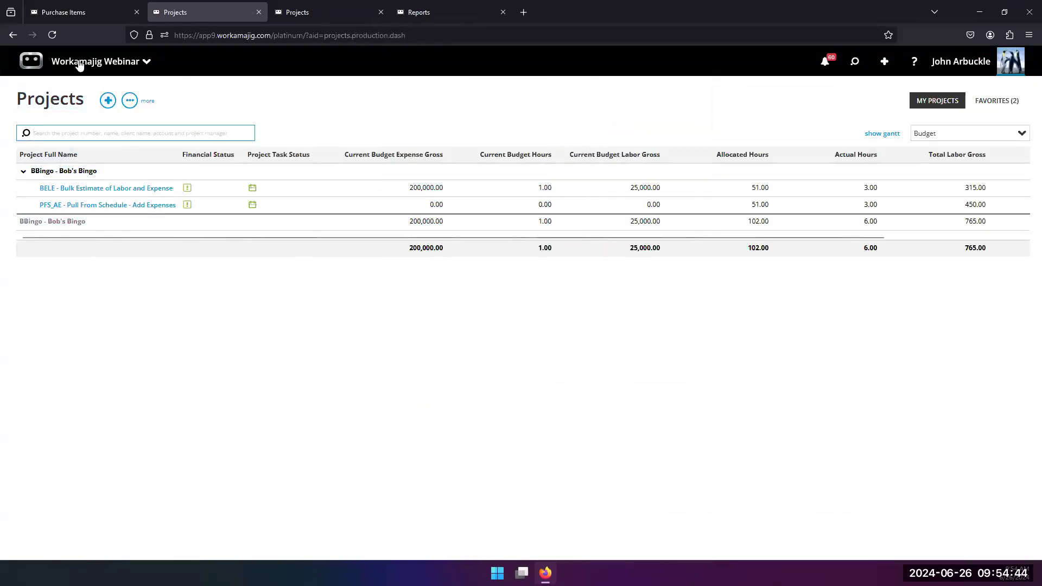
pyautogui.click(54, 39)
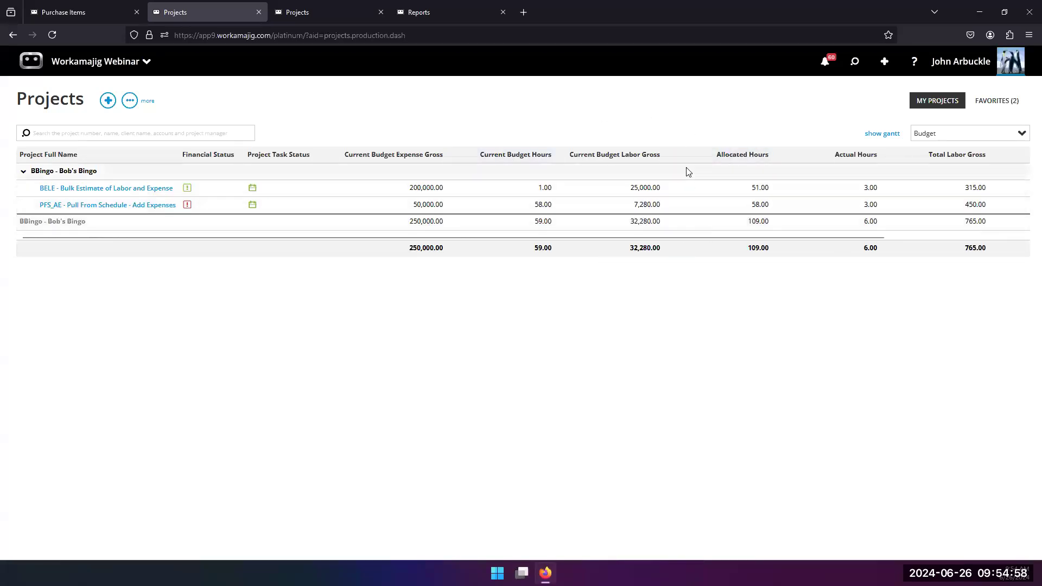
pyautogui.moveTo(791, 235); pyautogui.dragTo(974, 242)
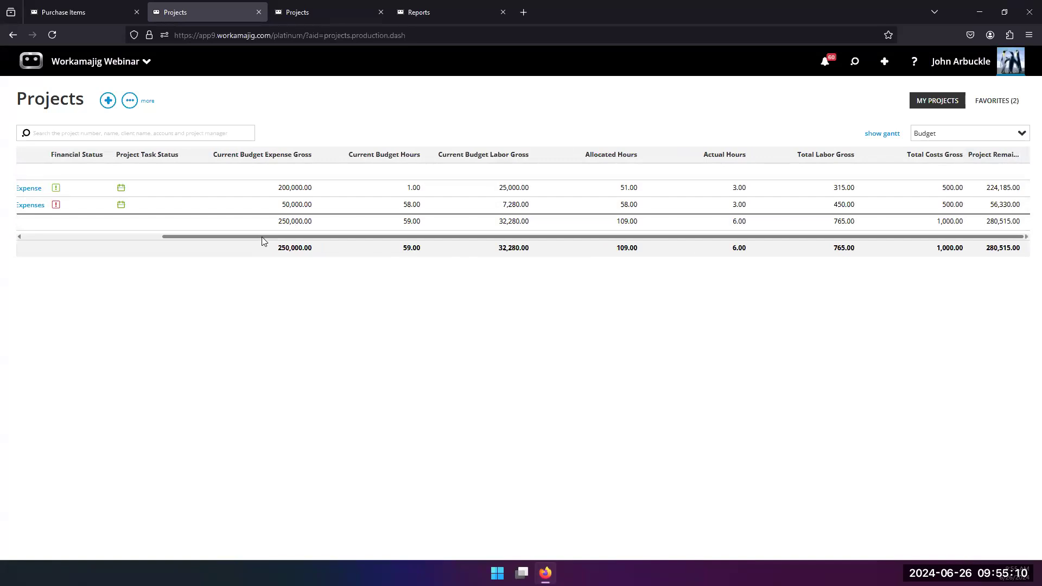
pyautogui.moveTo(261, 238); pyautogui.dragTo(65, 238)
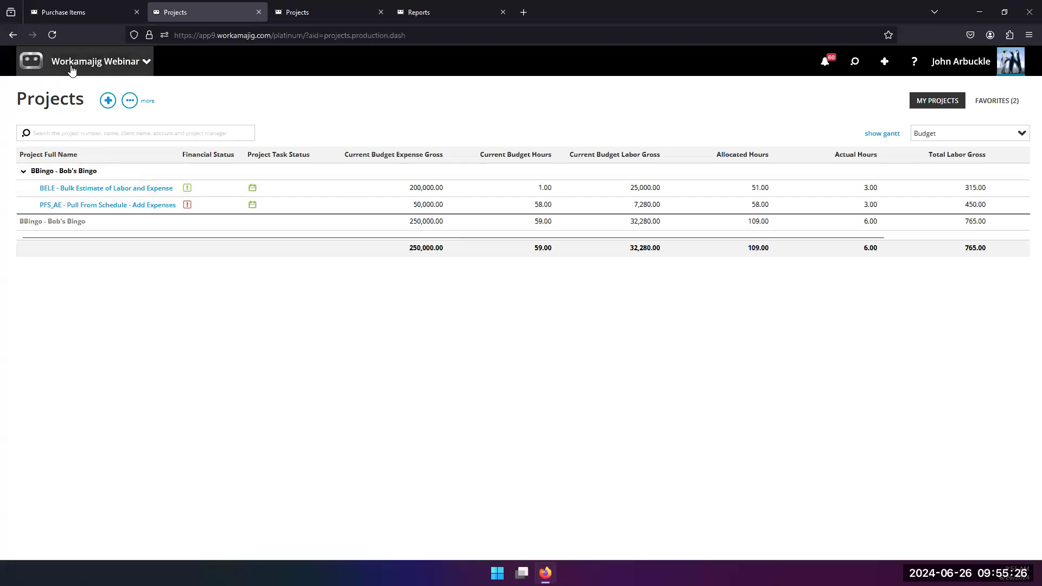
# Step: Run the Project Summary Data- Budget vs Gross report and search it for "bob"
pyautogui.click(422, 11)
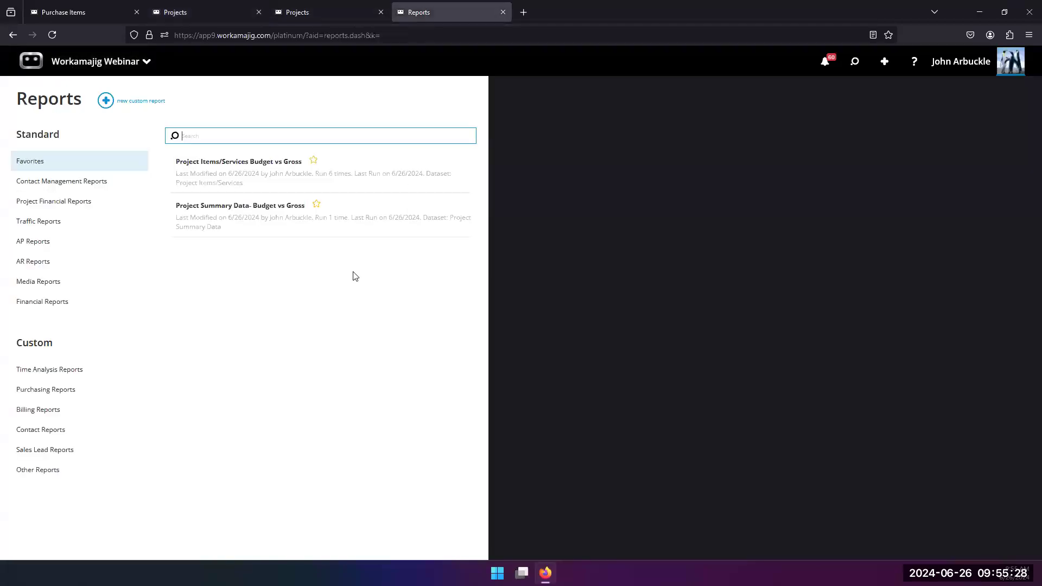
pyautogui.click(220, 216)
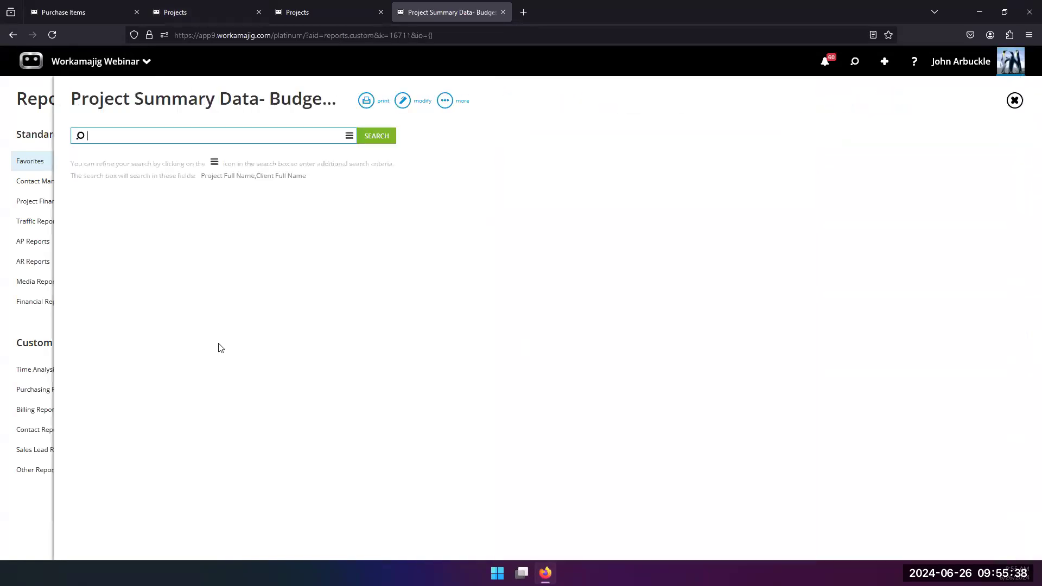
pyautogui.click(374, 140)
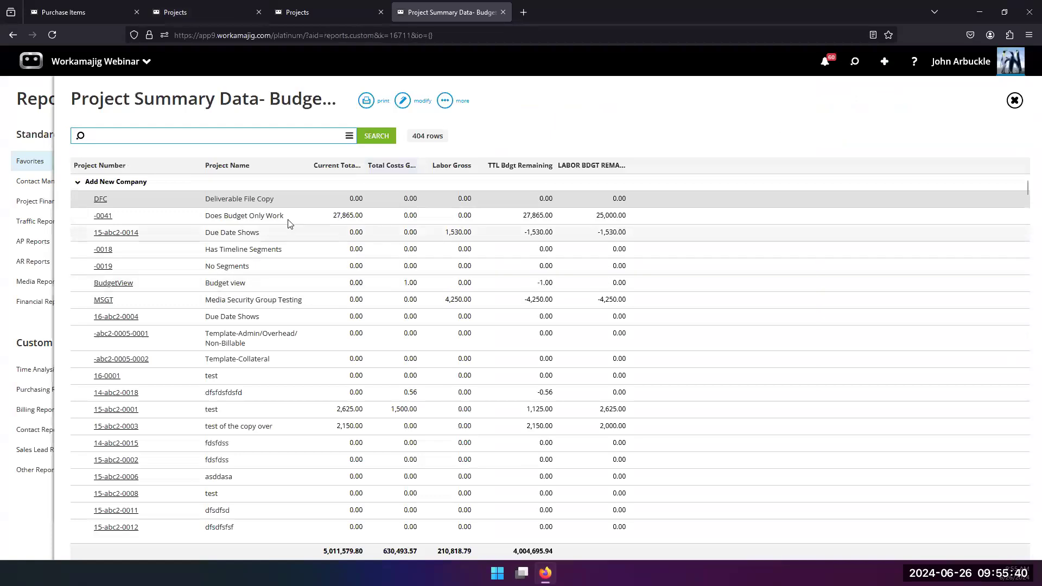
pyautogui.write('bob')
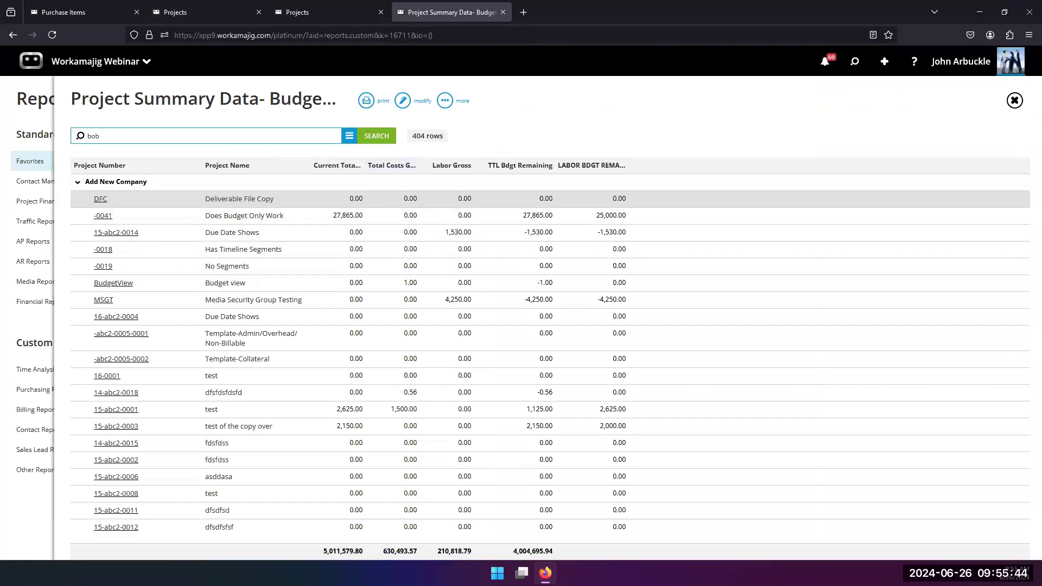
pyautogui.press('Return')
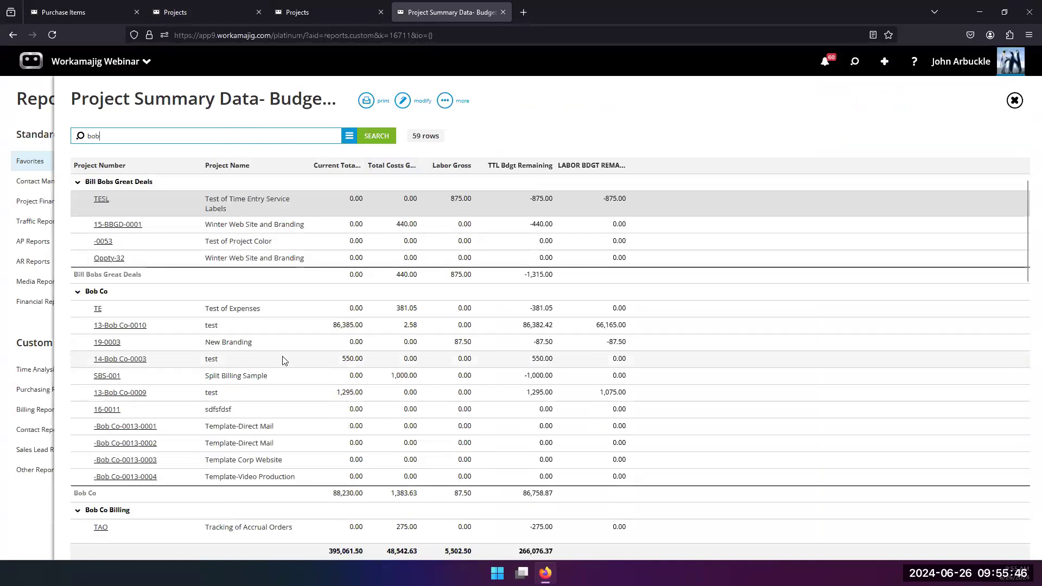
# Step: Examine the Bob's Bingo project rows in the report and its available search criteria
pyautogui.scroll(-12, 252, 355)
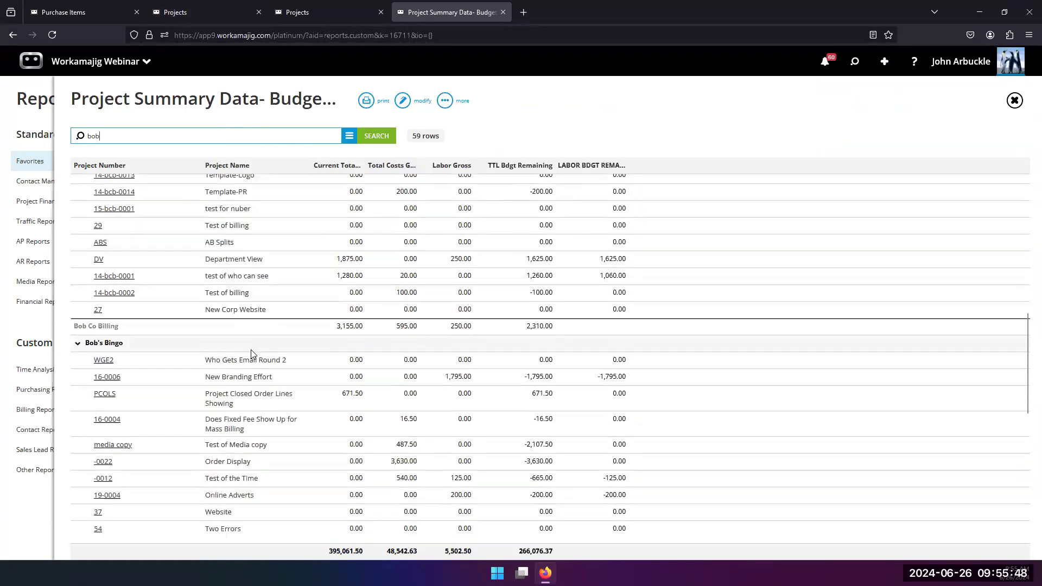
pyautogui.scroll(2, 251, 359)
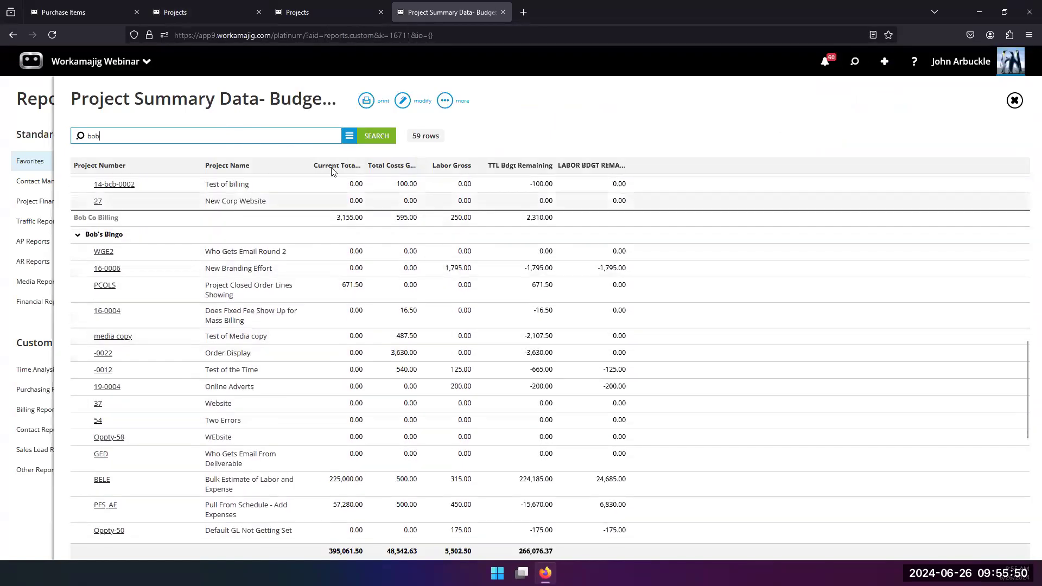
pyautogui.click(350, 135)
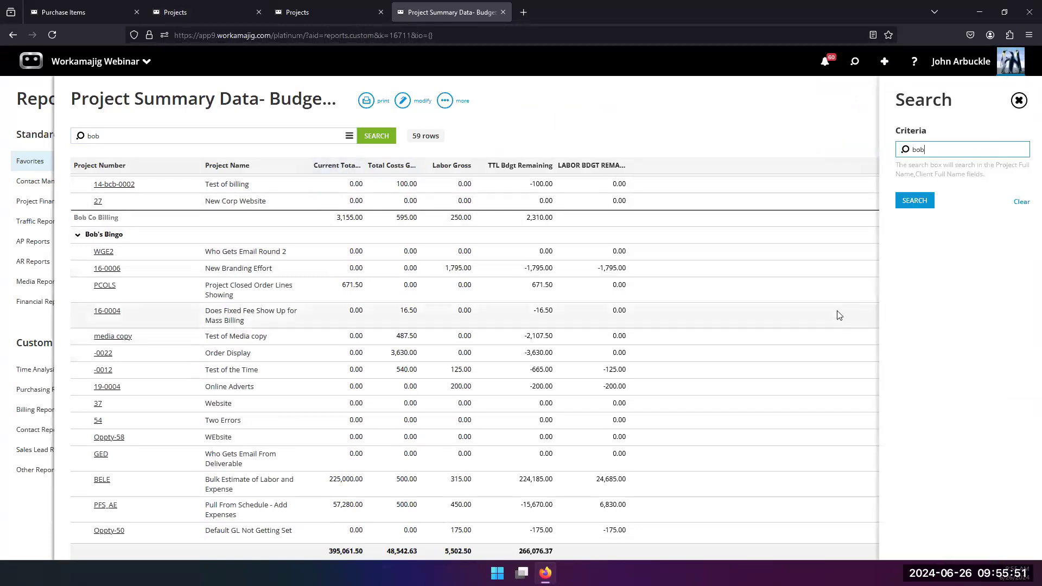
pyautogui.click(903, 202)
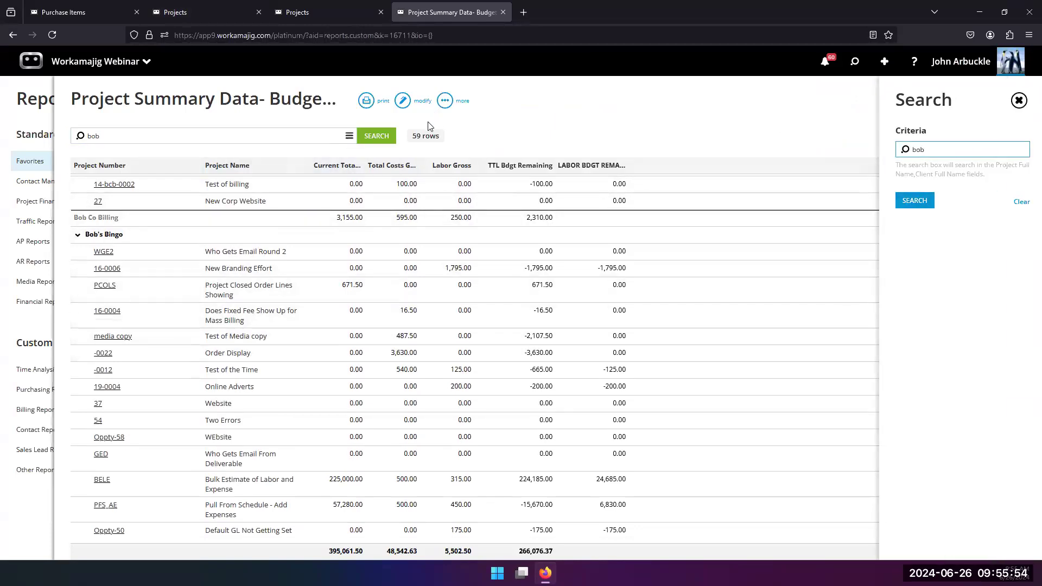
pyautogui.scroll(-5, 321, 297)
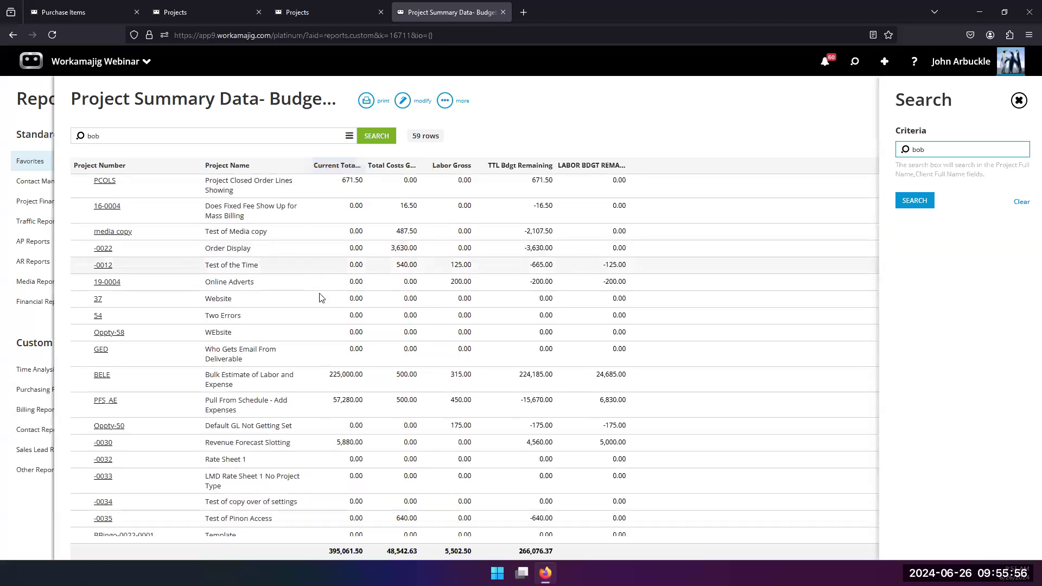
pyautogui.scroll(-1, 321, 297)
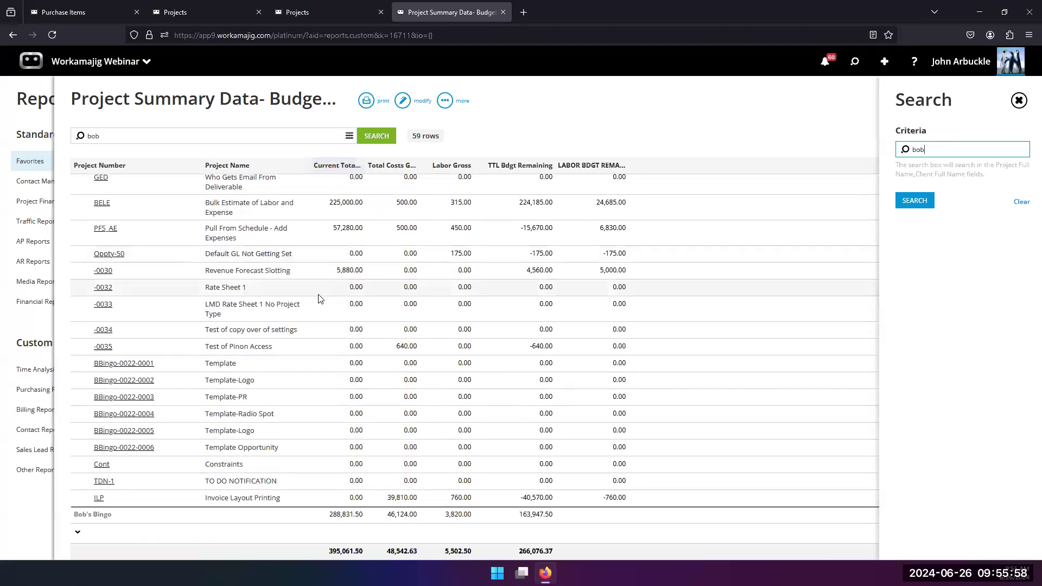
pyautogui.scroll(4, 253, 371)
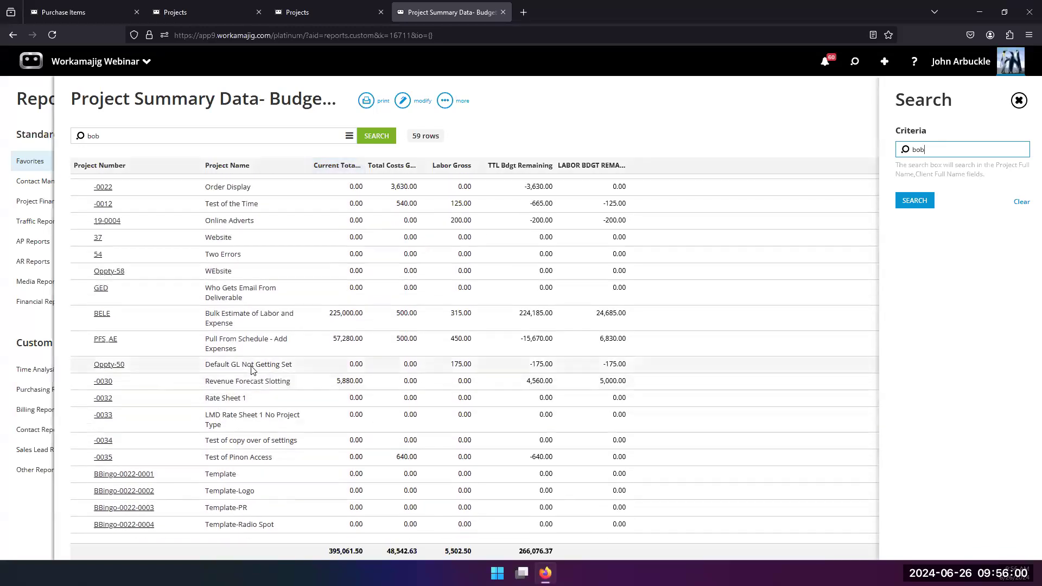
pyautogui.scroll(5, 252, 371)
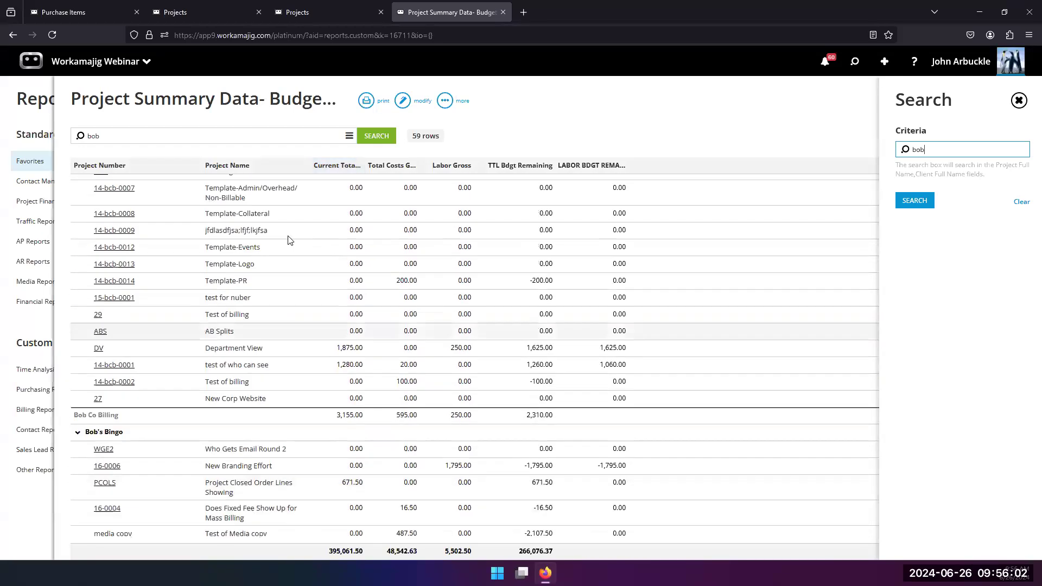
# Step: Add a report filter for Project Status Equal To Production and apply it to the report
pyautogui.click(403, 100)
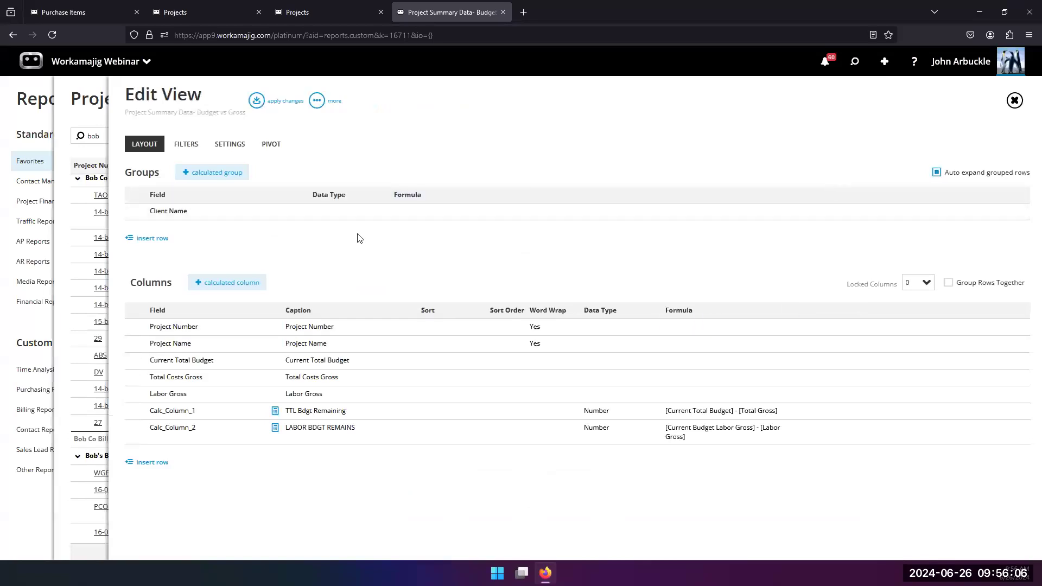
pyautogui.click(185, 144)
pyautogui.click(178, 174)
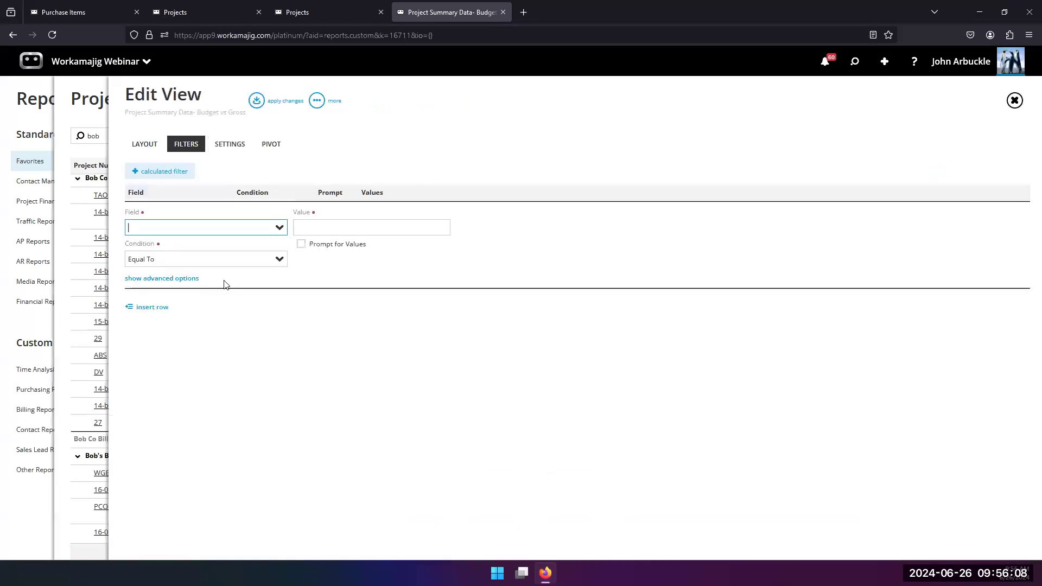
pyautogui.write('proj')
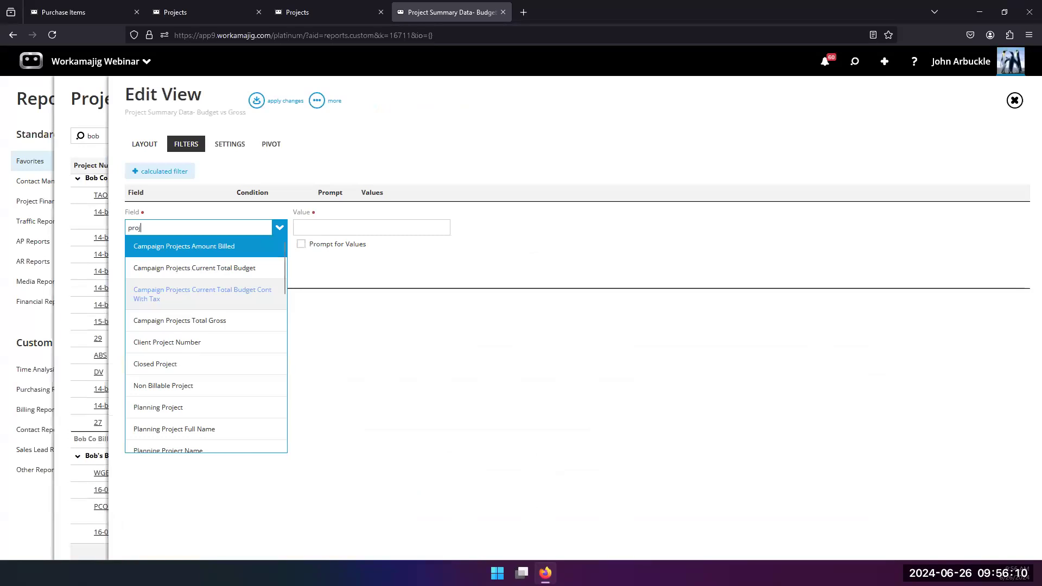
pyautogui.write('eect sta')
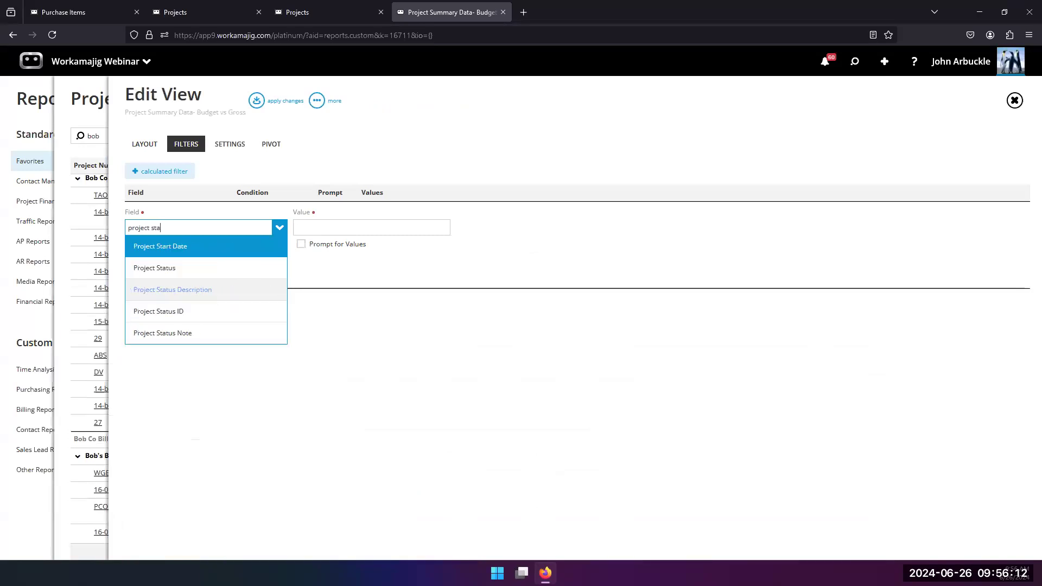
pyautogui.click(163, 268)
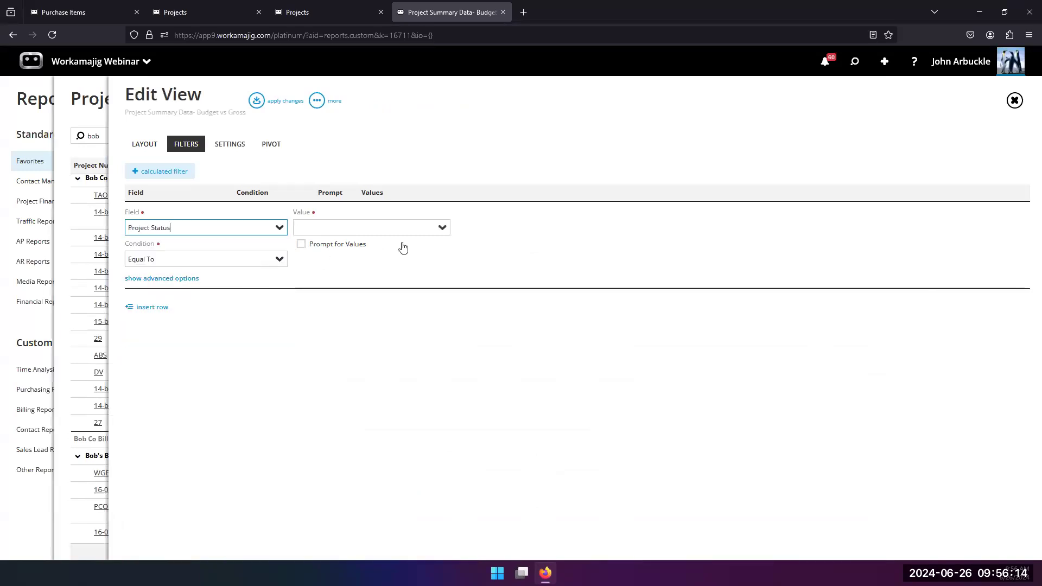
pyautogui.click(442, 228)
pyautogui.click(360, 333)
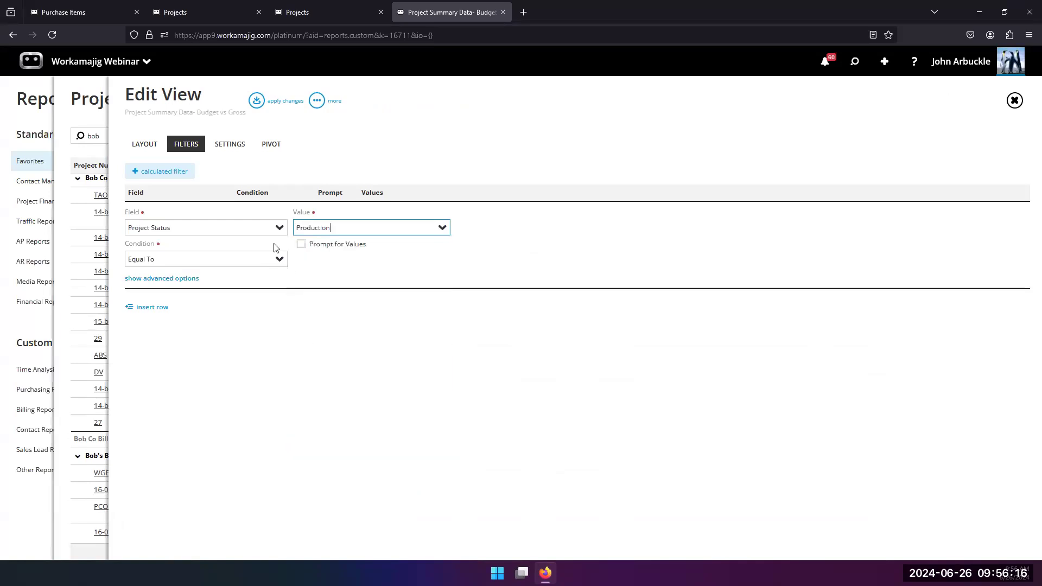
pyautogui.click(257, 101)
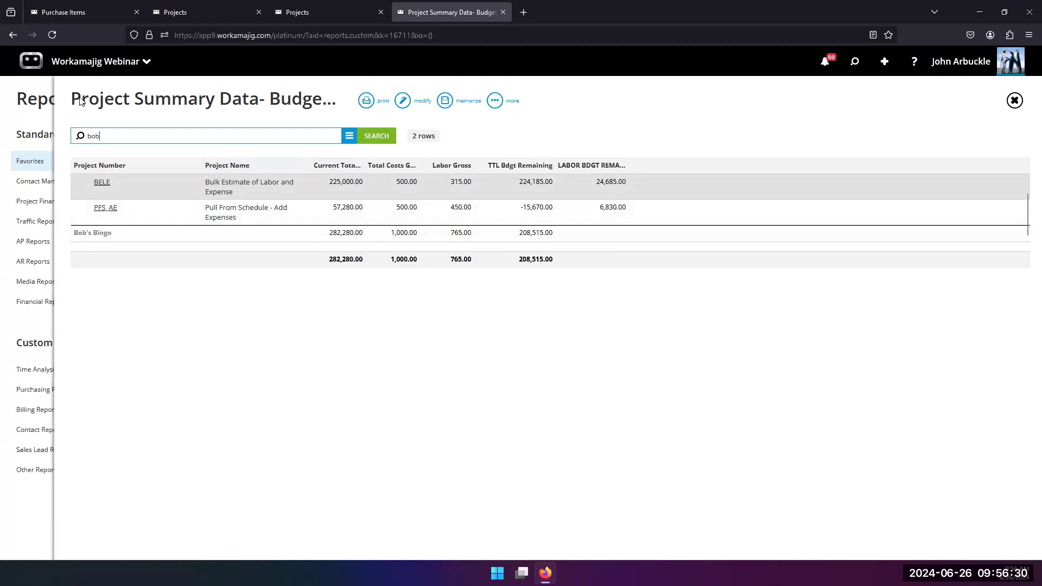
# Step: Inspect the calculated column formulas in the Project Summary Data report's layout, and return to the report without changes
pyautogui.click(402, 100)
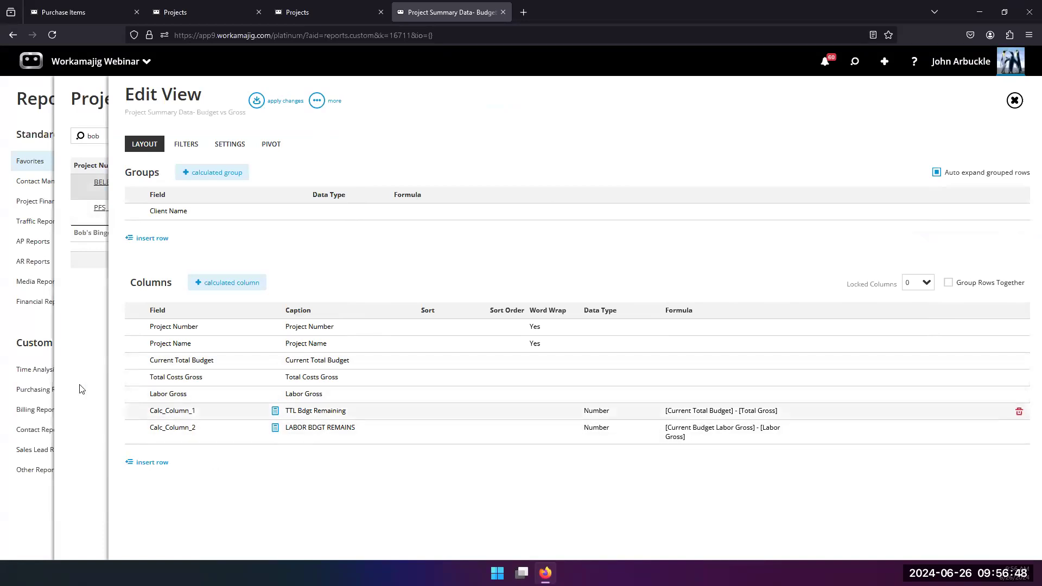
pyautogui.click(77, 366)
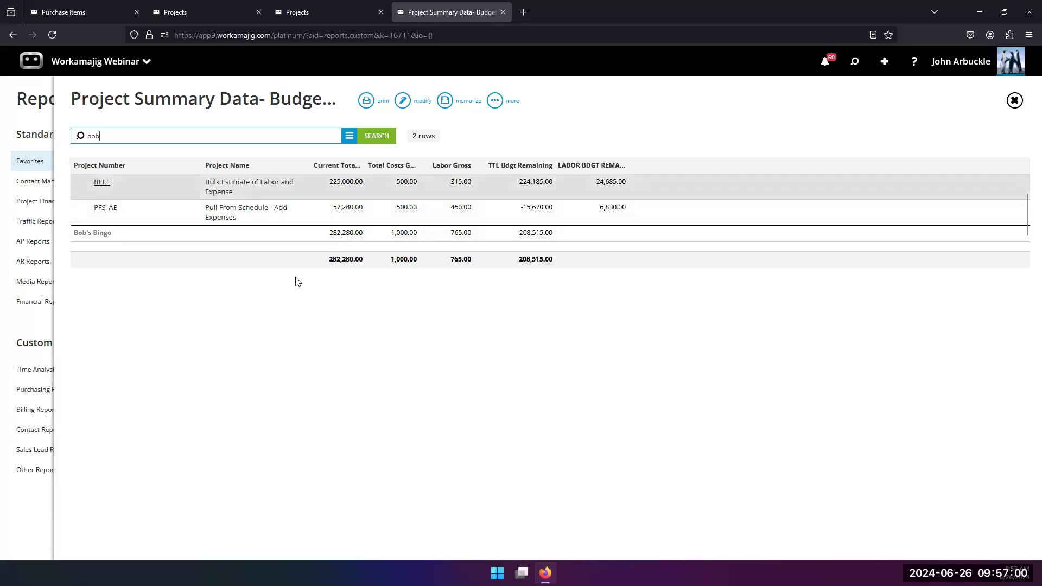
# Step: Return to the favorite reports and run the Project Items/Services Budget vs Gross report without a search term
pyautogui.click(38, 321)
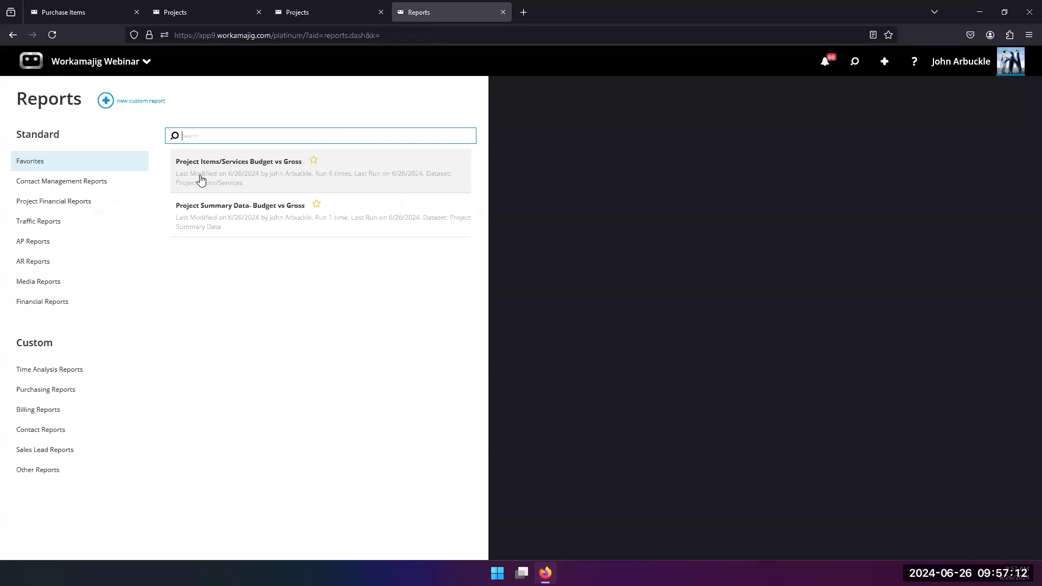
pyautogui.click(200, 180)
pyautogui.click(380, 136)
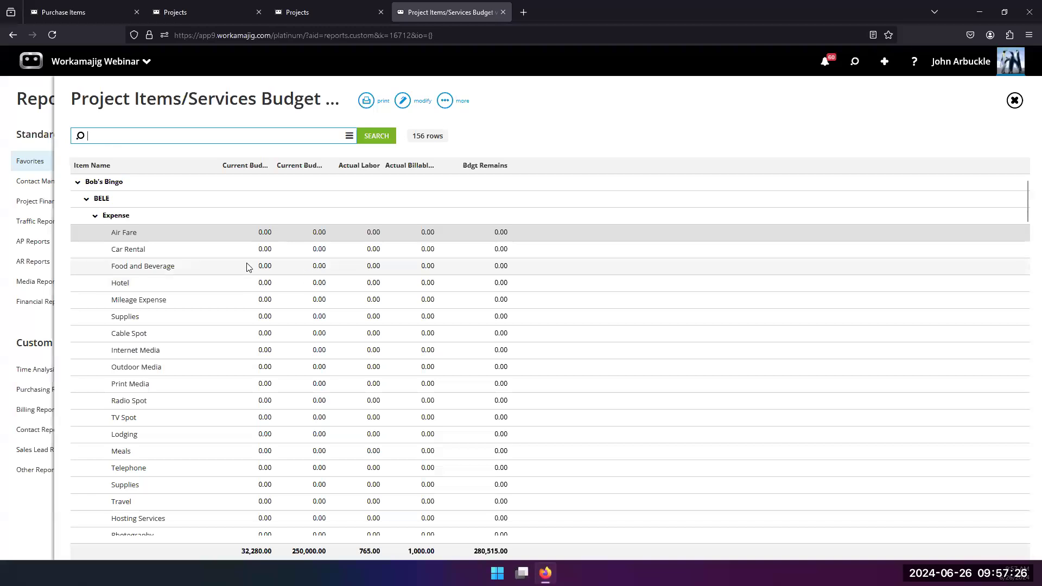
# Step: Examine the expense and labor rows of the BELE project against the report's budget, actual and remaining columns
pyautogui.scroll(-10, 247, 267)
pyautogui.scroll(-3, 247, 321)
pyautogui.scroll(3, 242, 321)
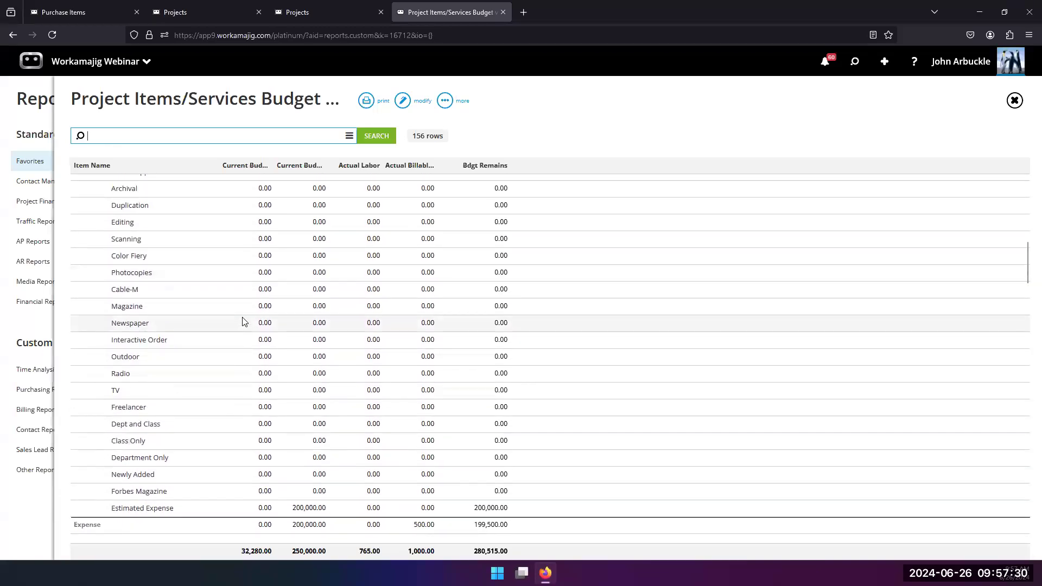
pyautogui.scroll(3, 239, 310)
pyautogui.scroll(-6, 236, 302)
pyautogui.scroll(-2, 239, 351)
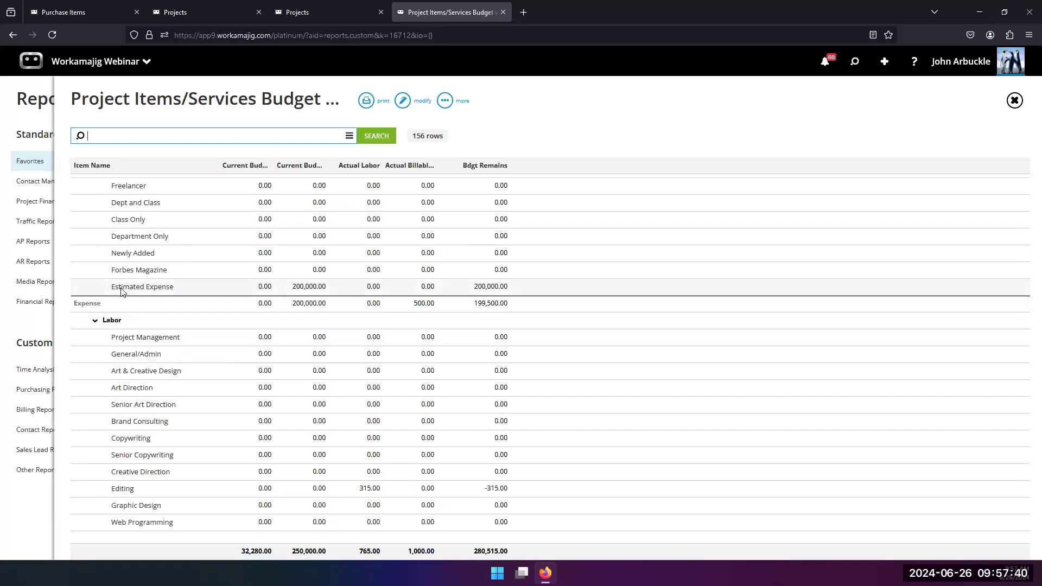
pyautogui.scroll(-3, 122, 292)
pyautogui.scroll(4, 130, 326)
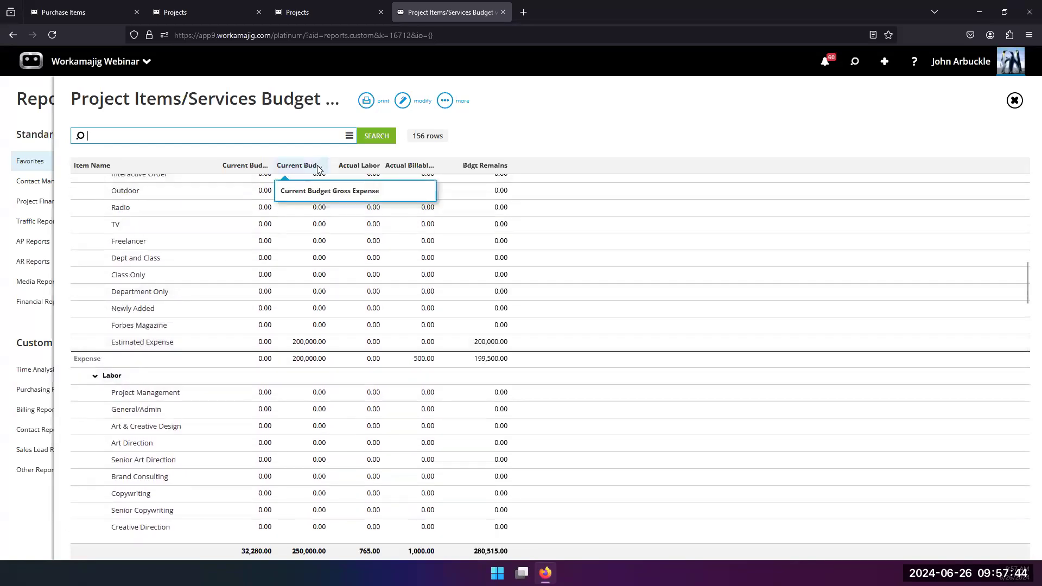
pyautogui.scroll(10, 320, 343)
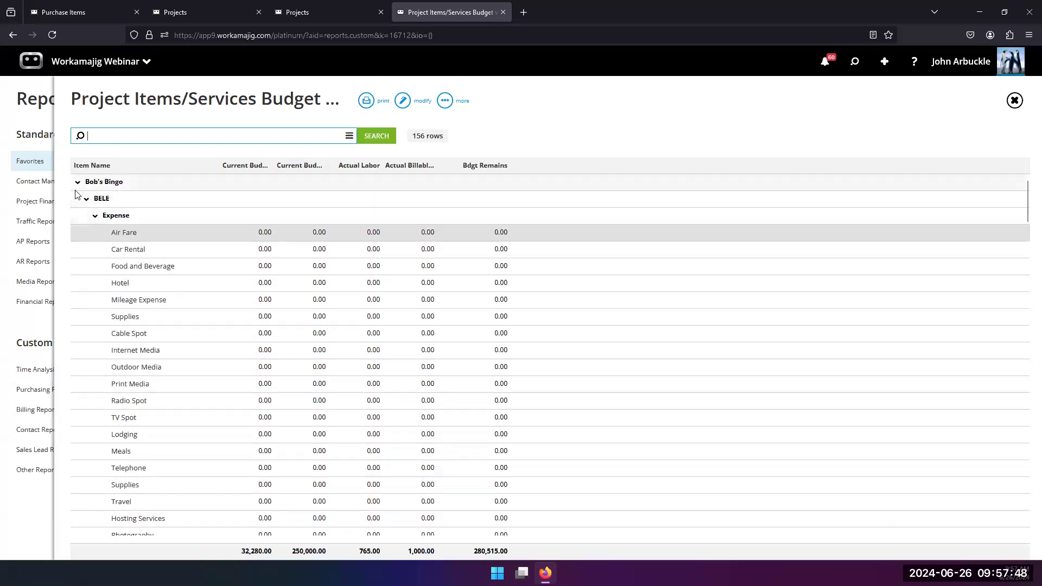
# Step: Widen the Current Budget Gross Labor column and collapse the Bob's Bingo group to its BELE and PFS_AE project totals
pyautogui.click(78, 182)
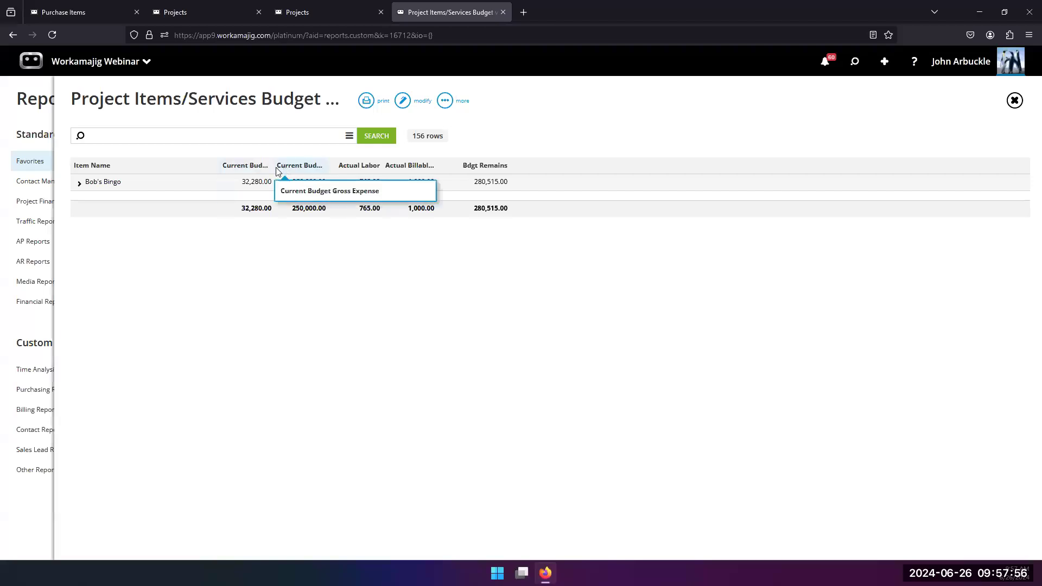
pyautogui.moveTo(275, 167); pyautogui.dragTo(410, 165)
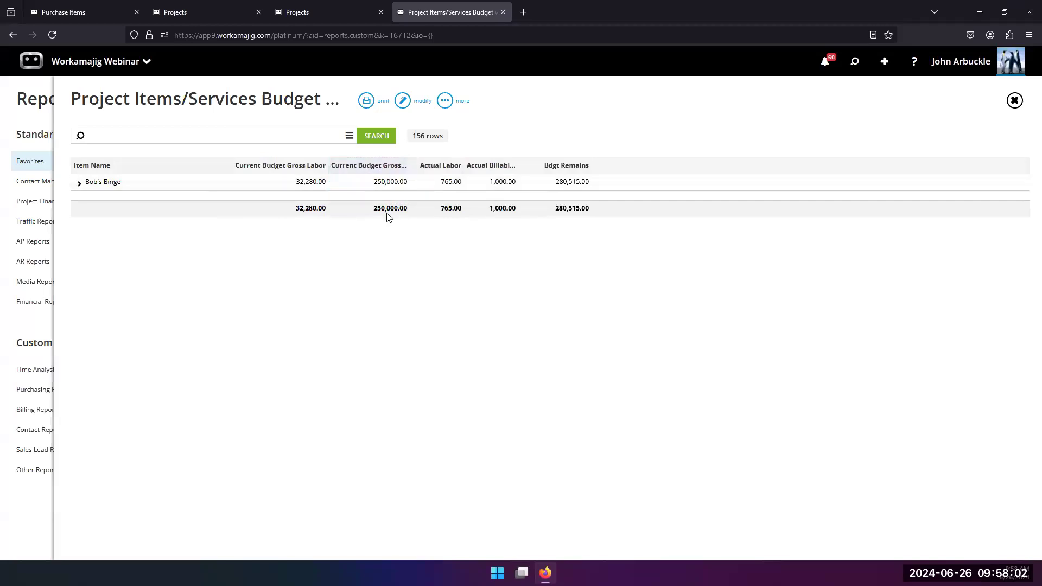
pyautogui.click(80, 183)
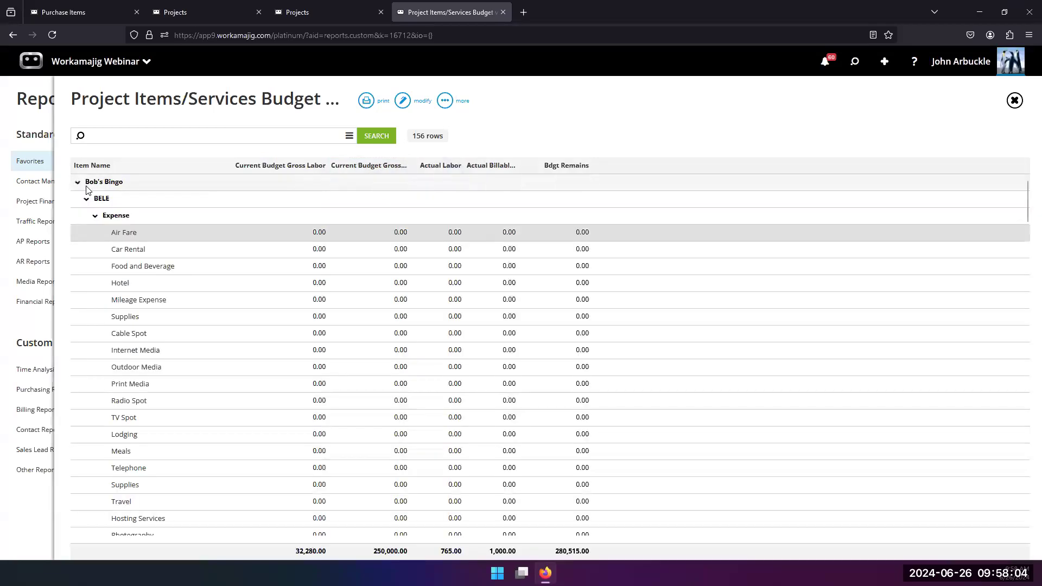
pyautogui.click(86, 199)
pyautogui.click(87, 216)
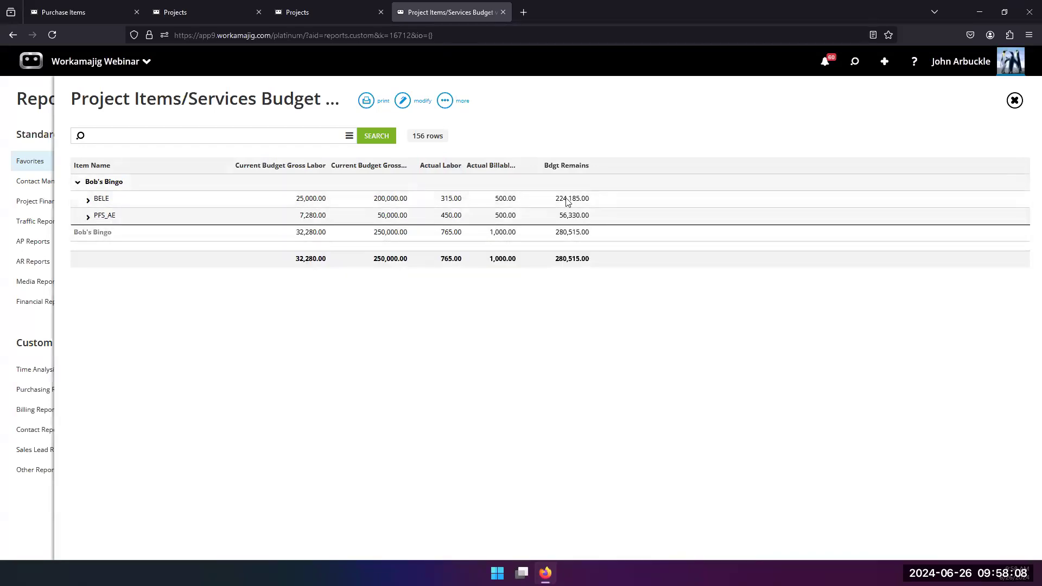
# Step: Expand the BELE project, check its individual expense items, and collapse its Expense and Labor groups to totals
pyautogui.click(88, 201)
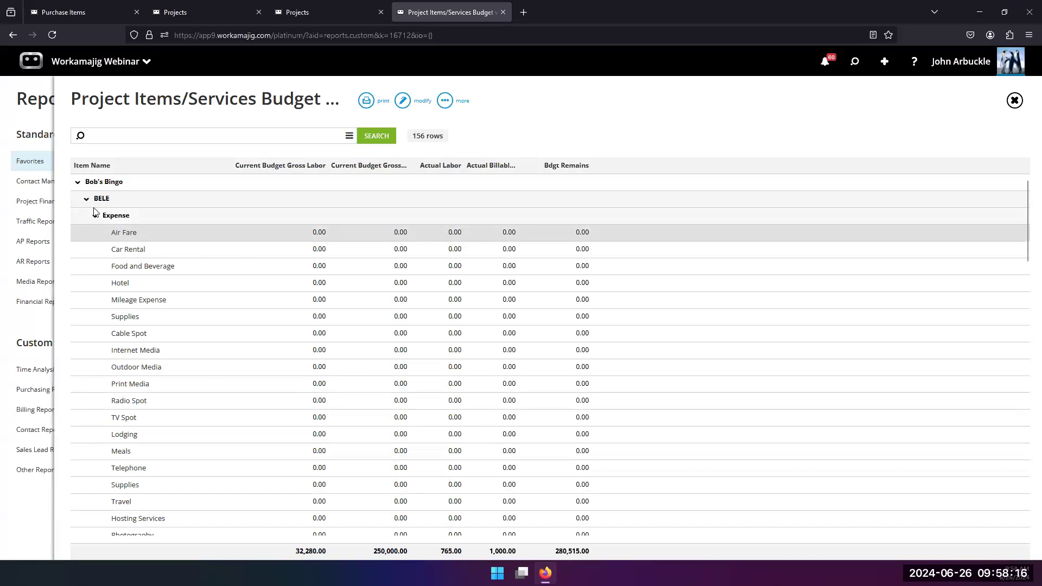
pyautogui.scroll(-3, 203, 266)
pyautogui.scroll(3, 205, 278)
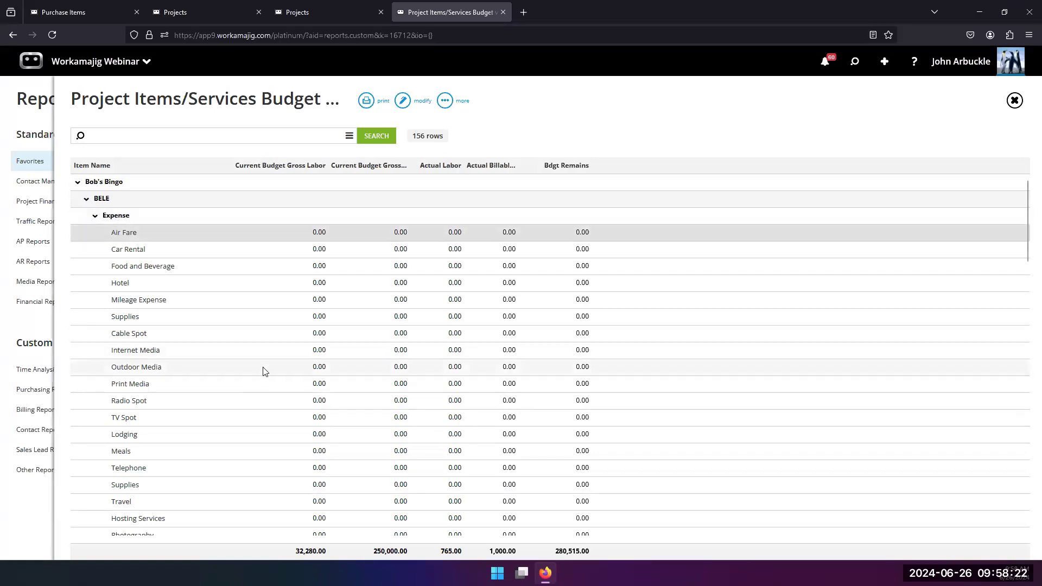
pyautogui.scroll(-4, 263, 369)
pyautogui.scroll(4, 261, 361)
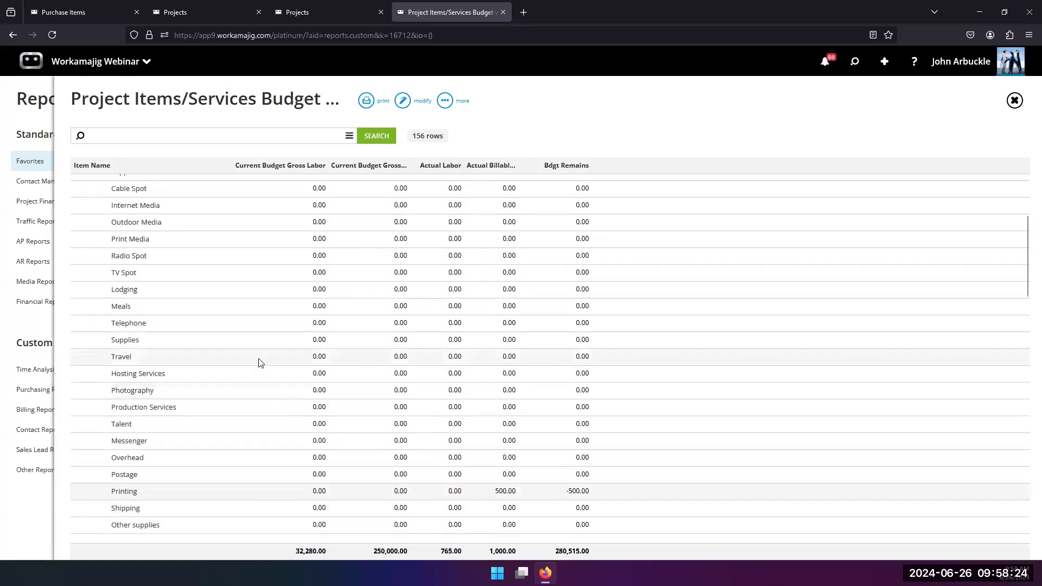
pyautogui.click(95, 215)
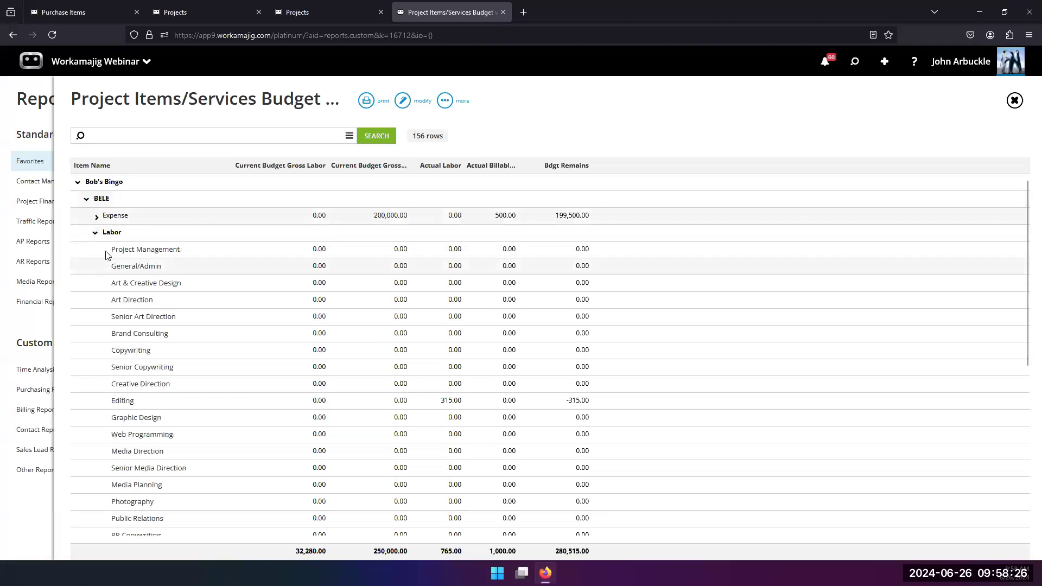
pyautogui.click(96, 233)
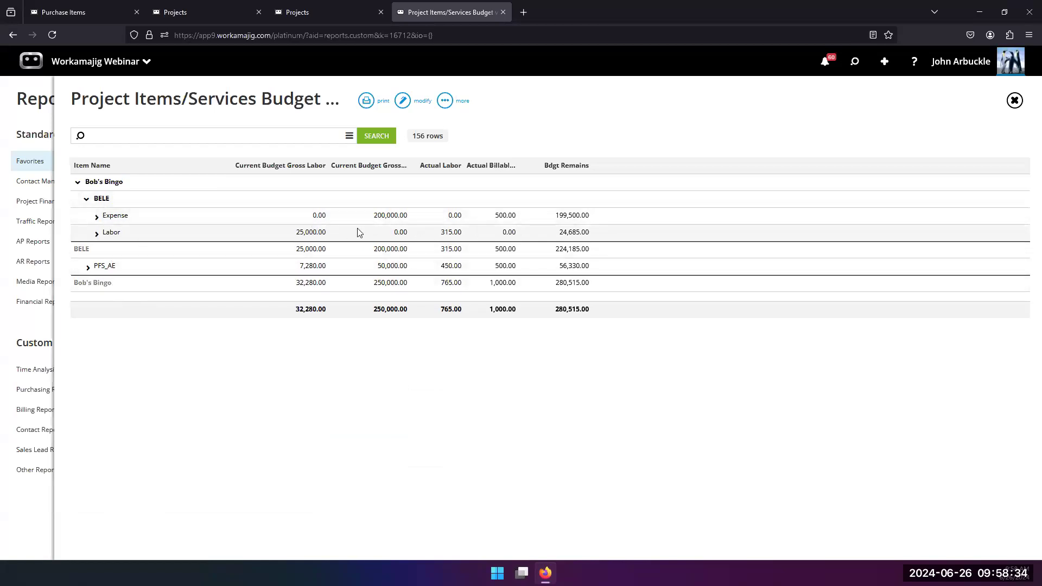
# Step: Expand BELE's Labor group, compare the Estimated Labor budget with actual labor by service, and collapse the group again
pyautogui.click(98, 239)
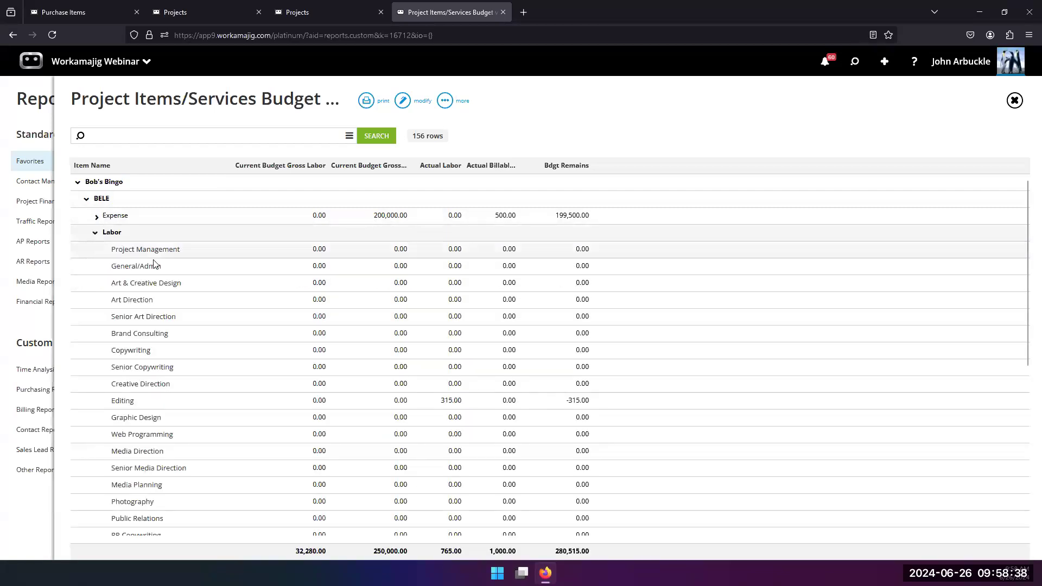
pyautogui.scroll(-5, 228, 364)
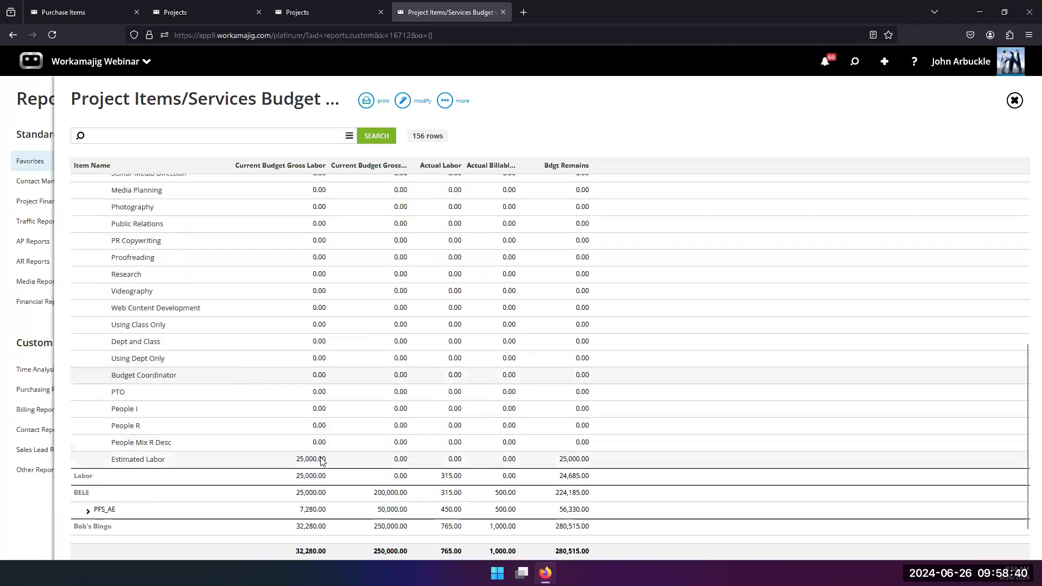
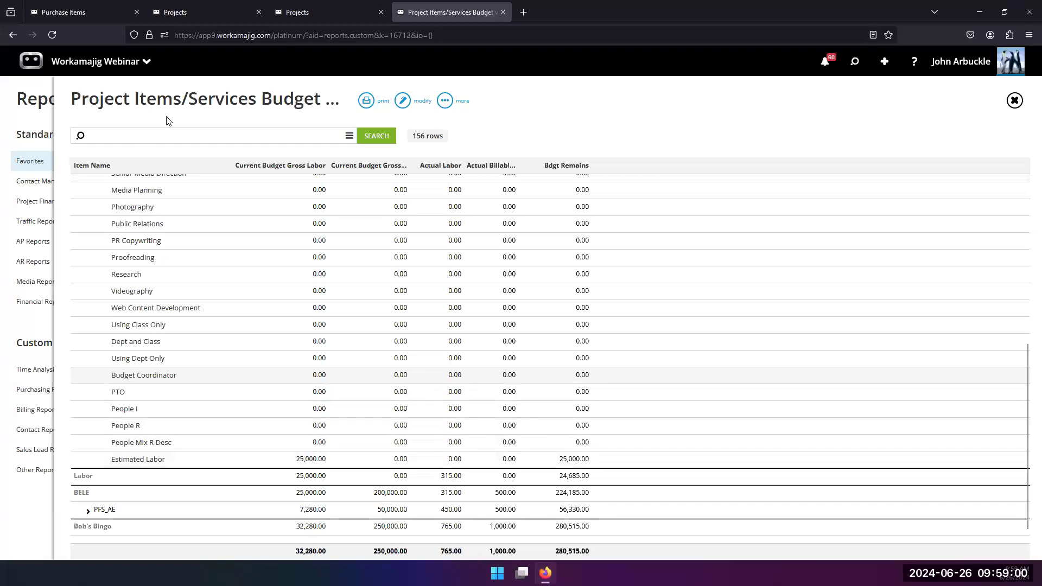
pyautogui.scroll(2, 332, 424)
pyautogui.scroll(-2, 332, 424)
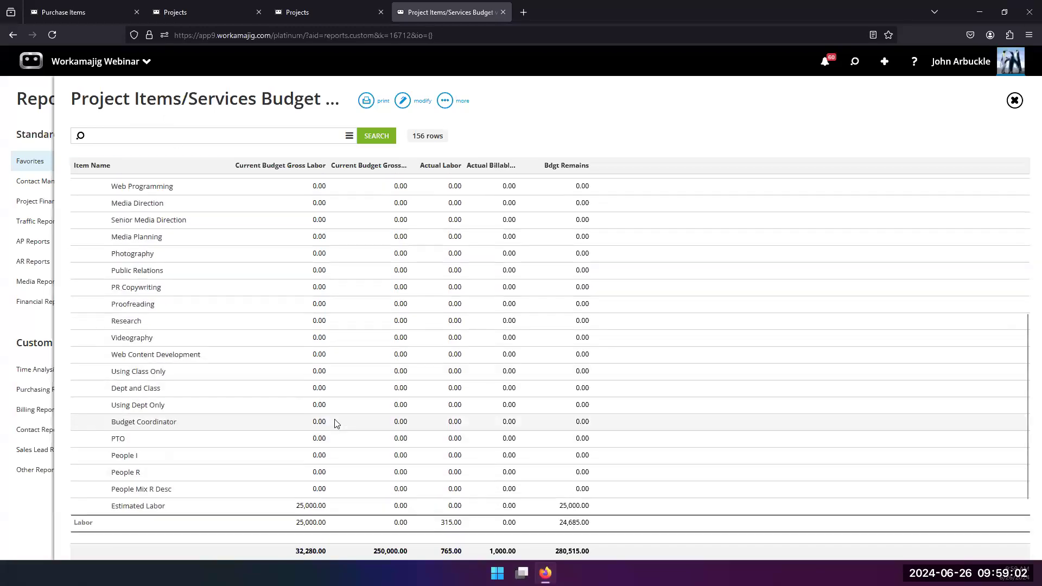
pyautogui.scroll(3, 315, 395)
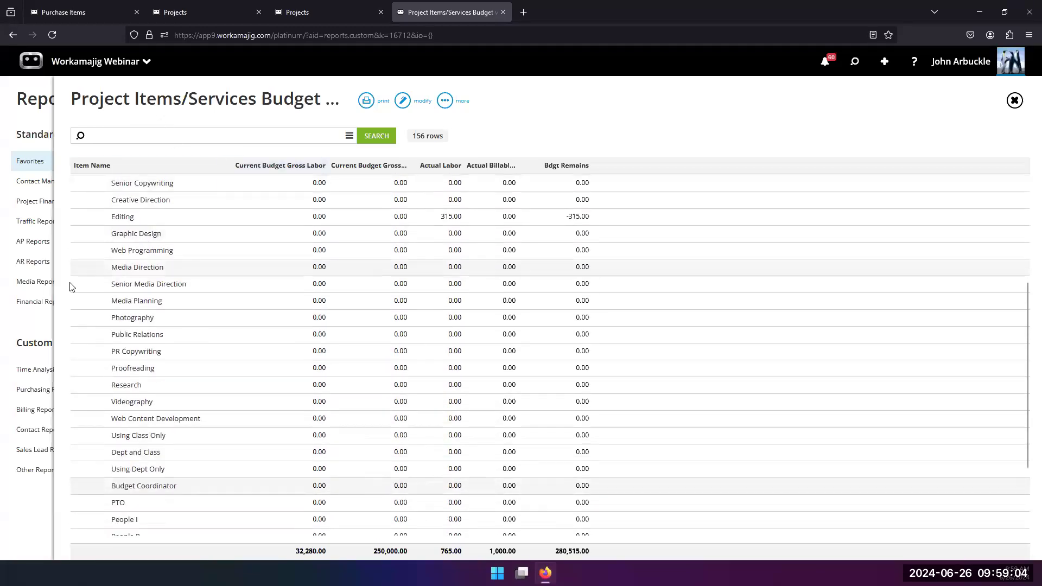
pyautogui.scroll(-3, 328, 354)
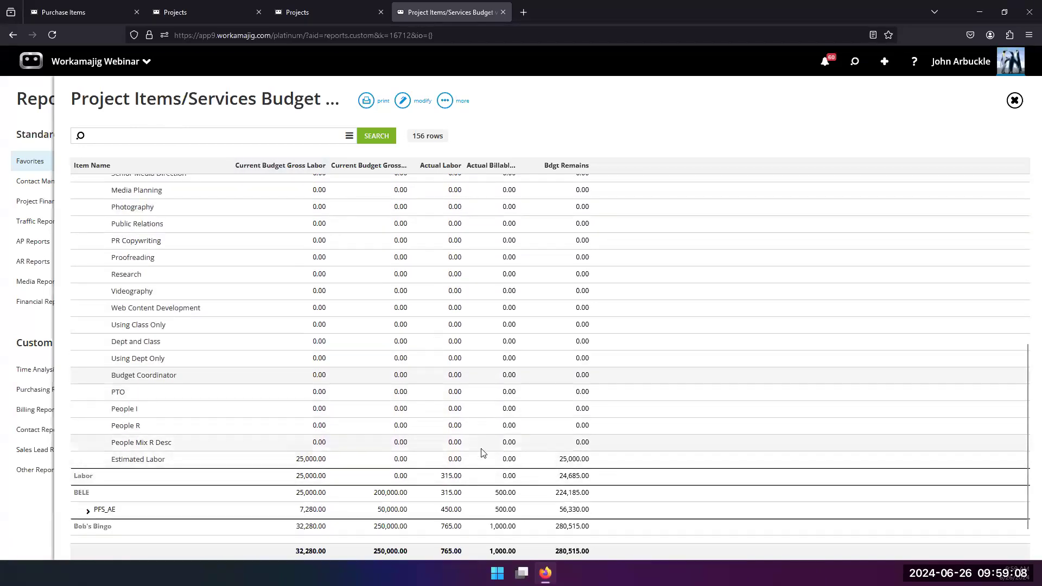
pyautogui.scroll(7, 380, 434)
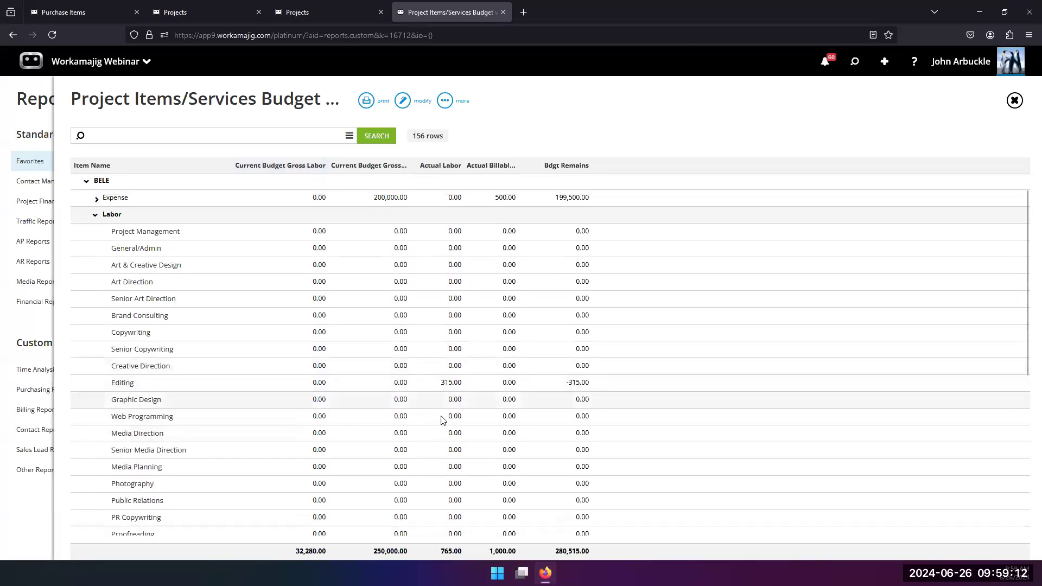
pyautogui.scroll(-7, 442, 420)
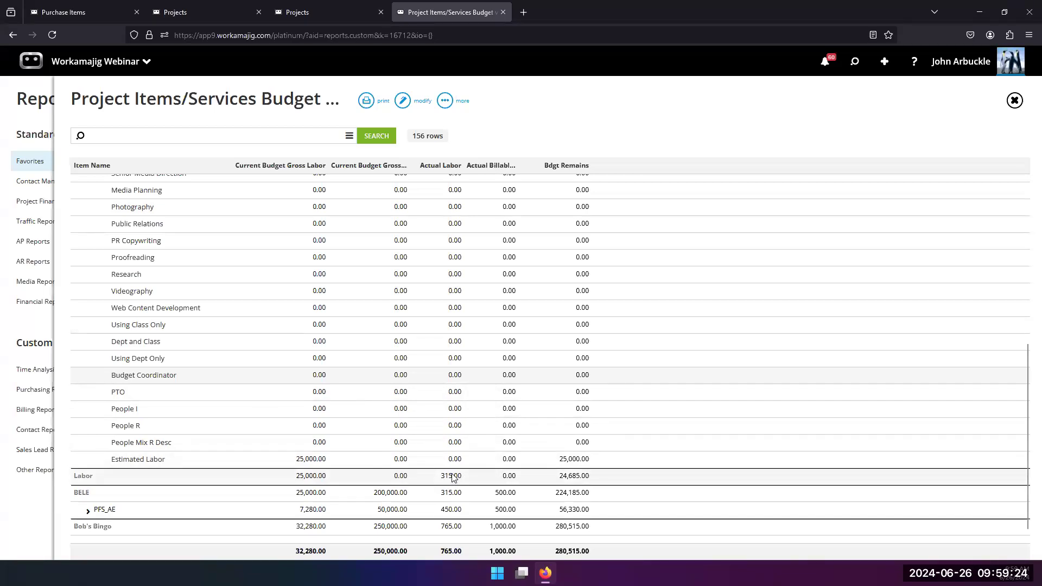
pyautogui.scroll(5, 455, 476)
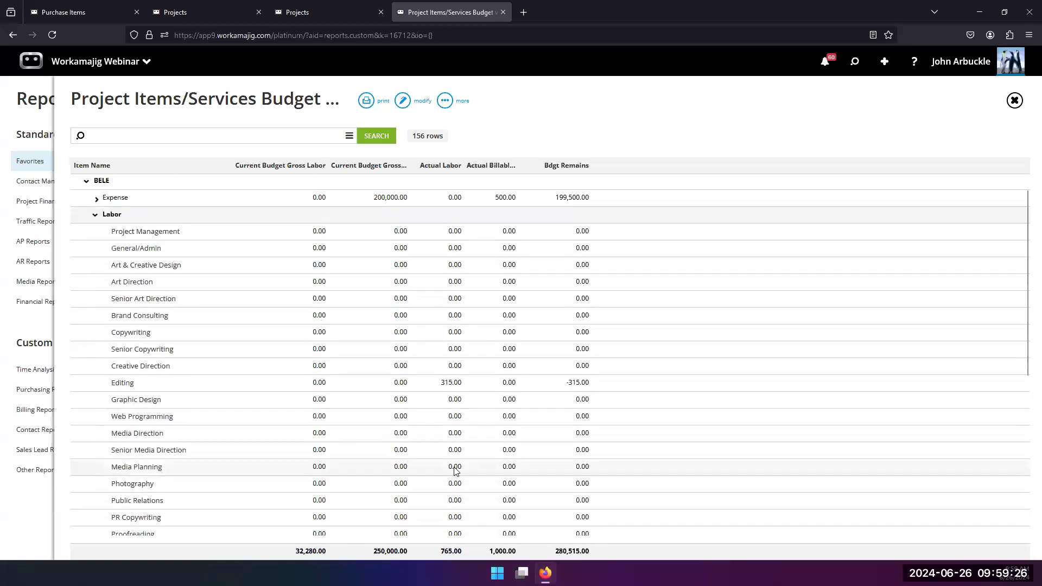
pyautogui.click(95, 216)
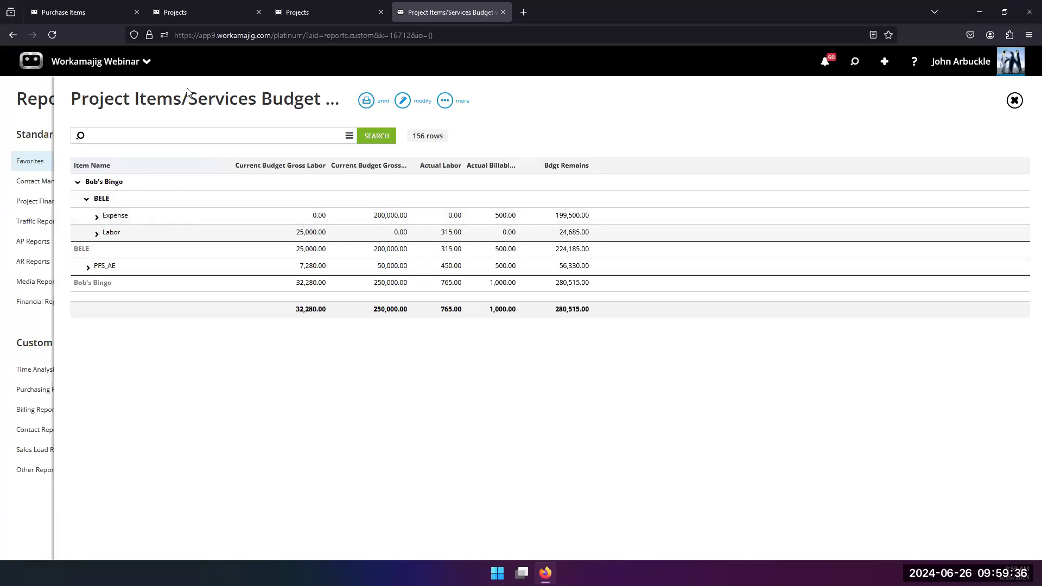
# Step: Expand the PFS_AE project and compare the budgeted, actual and remaining amounts of its expense items and labor services
pyautogui.click(88, 267)
pyautogui.scroll(-8, 202, 372)
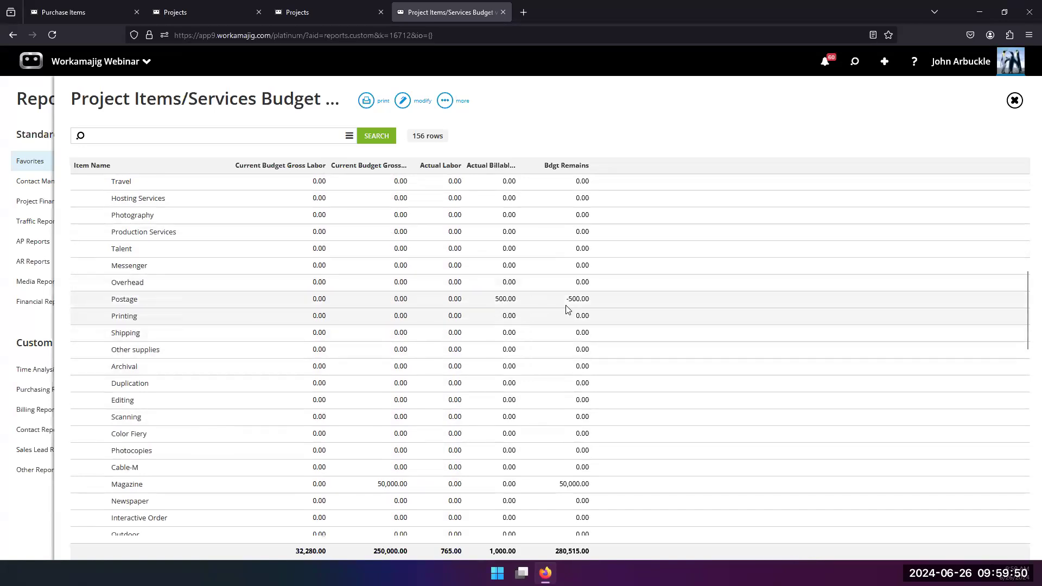
pyautogui.scroll(-4, 501, 337)
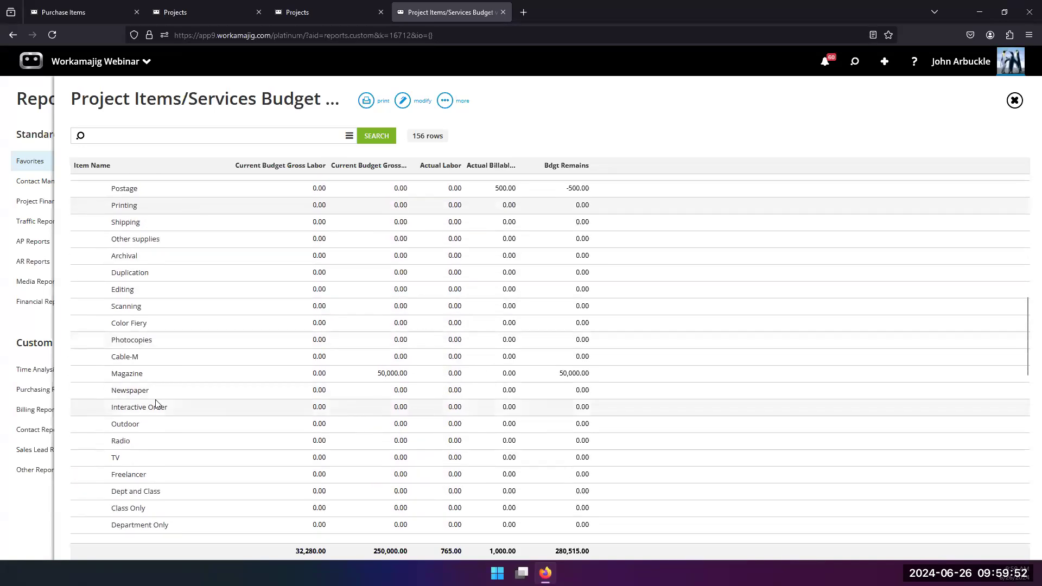
pyautogui.scroll(-12, 428, 407)
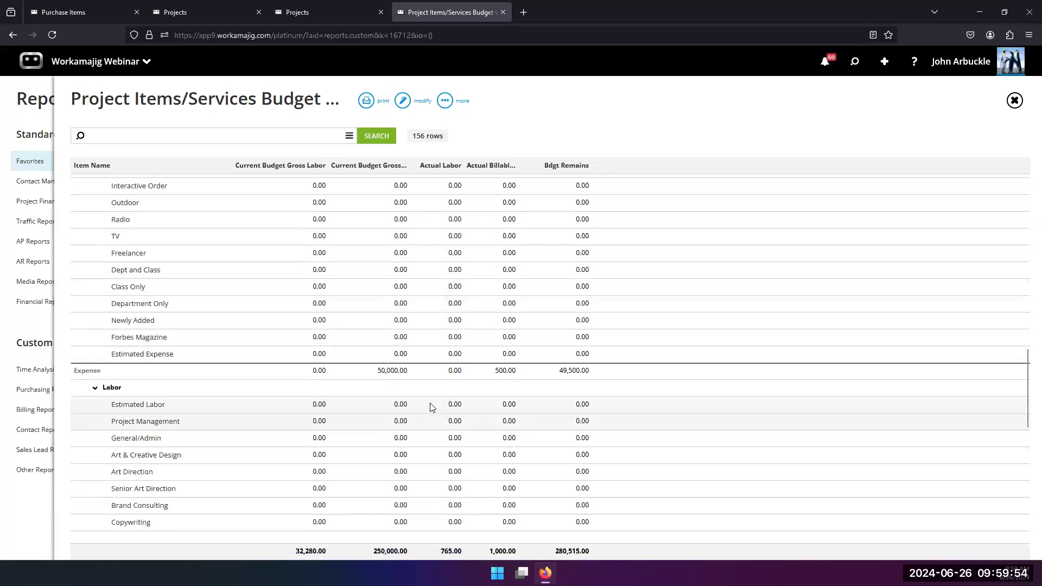
pyautogui.scroll(-6, 428, 404)
pyautogui.scroll(4, 380, 380)
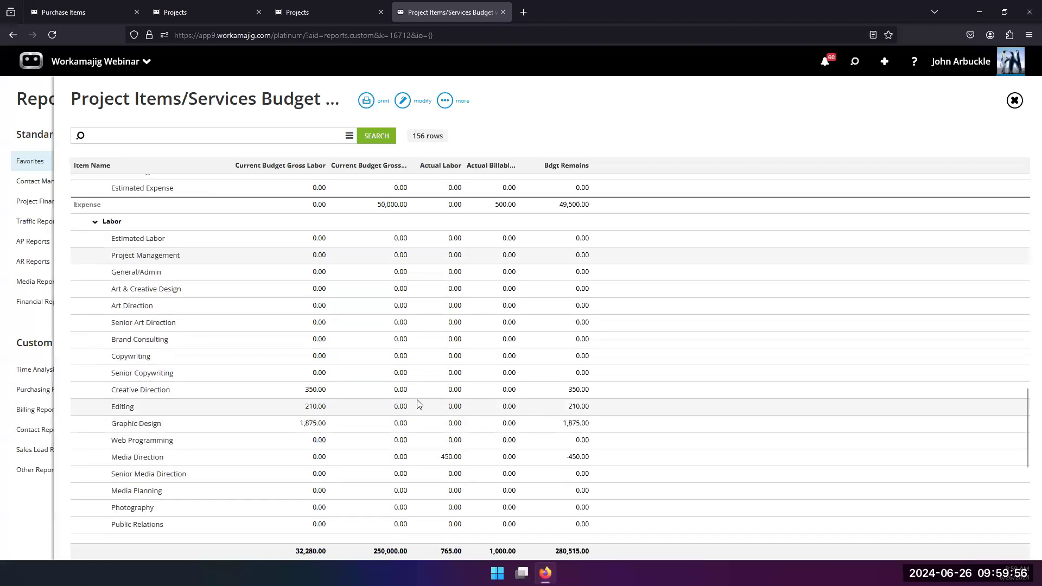
pyautogui.scroll(-2, 315, 345)
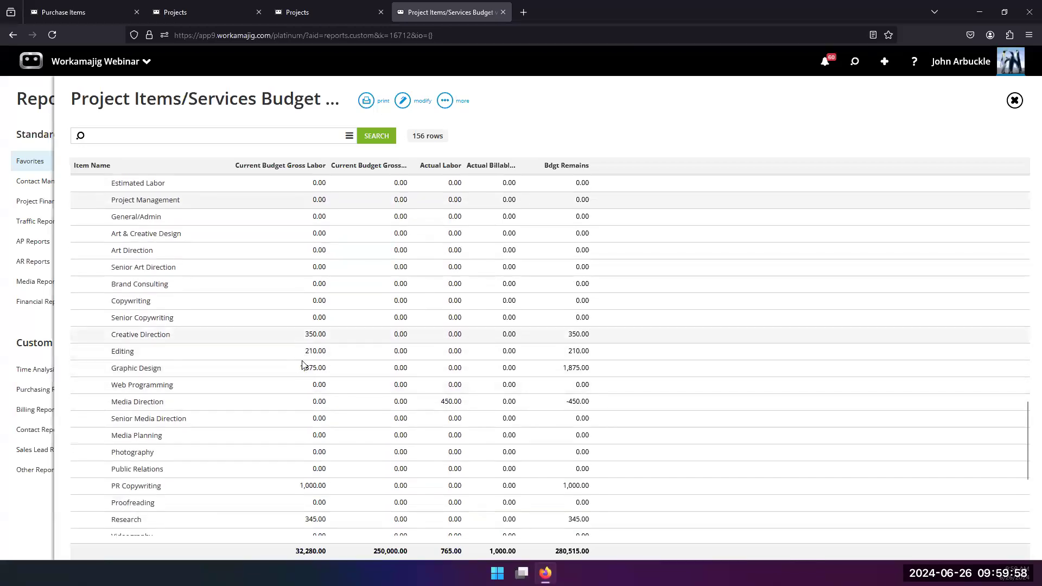
pyautogui.scroll(-2, 353, 423)
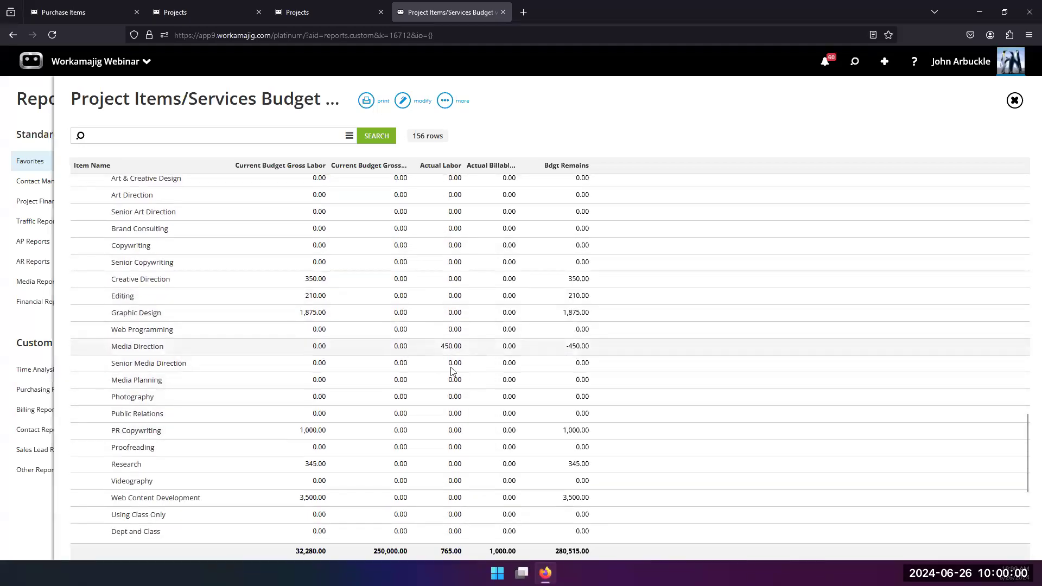
pyautogui.scroll(-4, 315, 429)
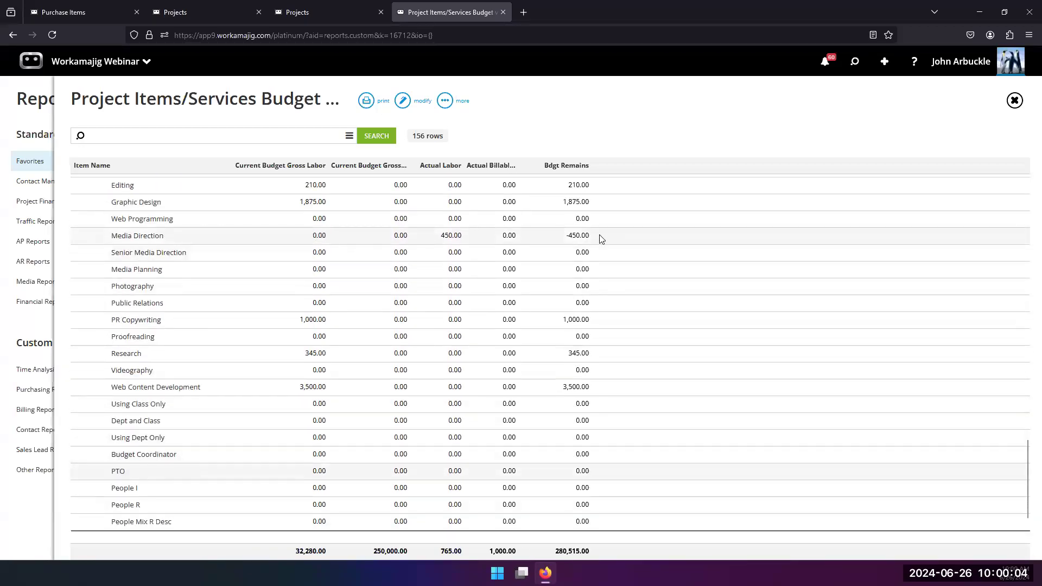
pyautogui.scroll(-2, 326, 462)
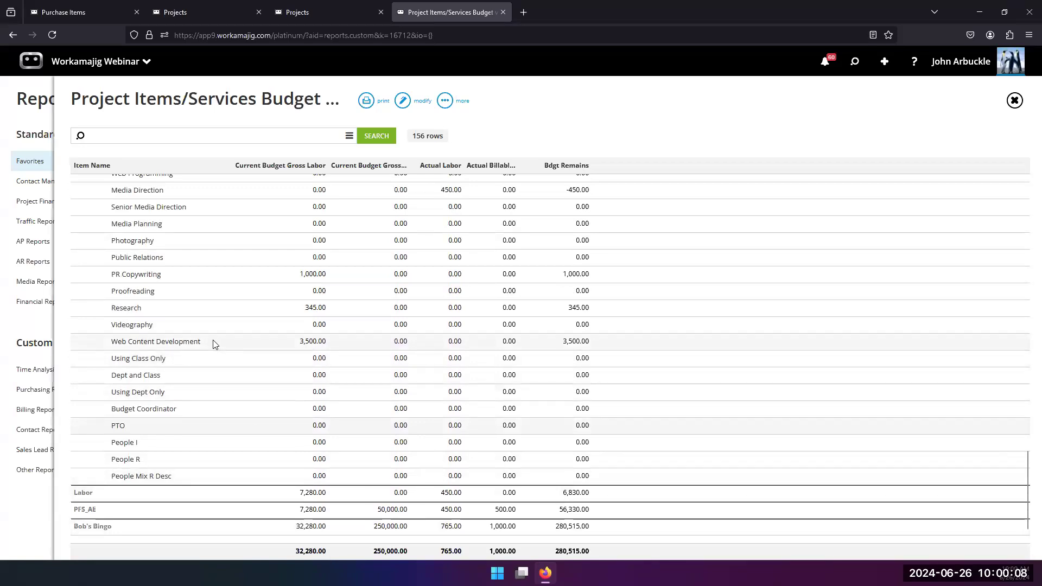
# Step: Review PFS_AE's labor services and Expense subtotal, and trace its expense budget back to the Magazine item
pyautogui.scroll(5, 213, 344)
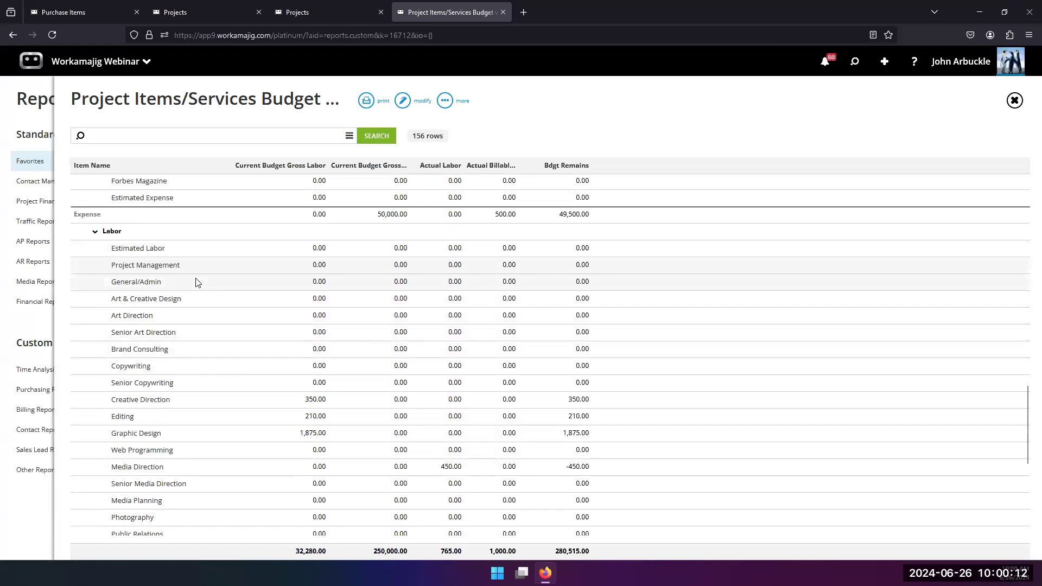
pyautogui.scroll(1, 196, 282)
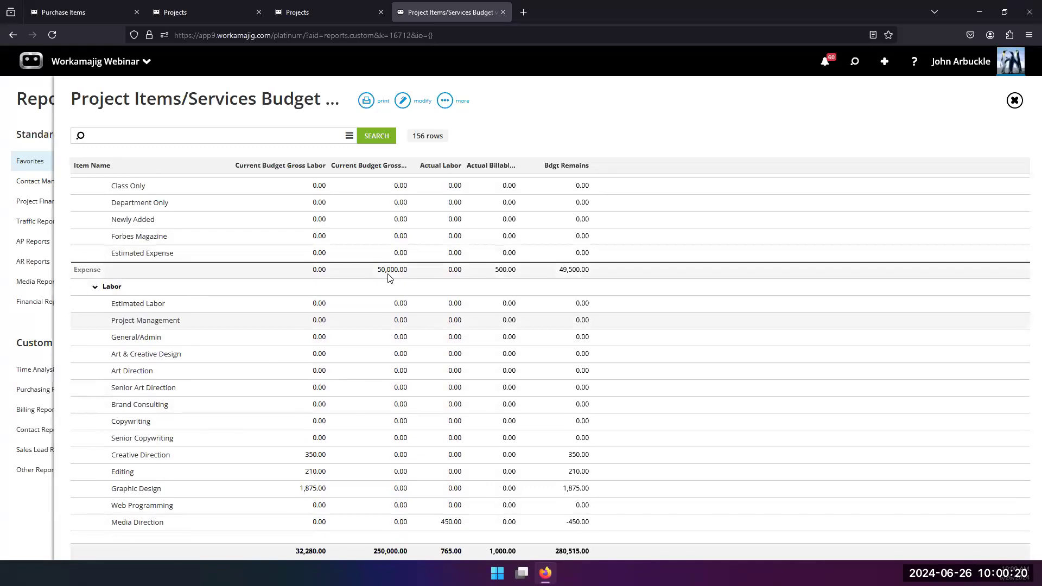
pyautogui.scroll(7, 388, 277)
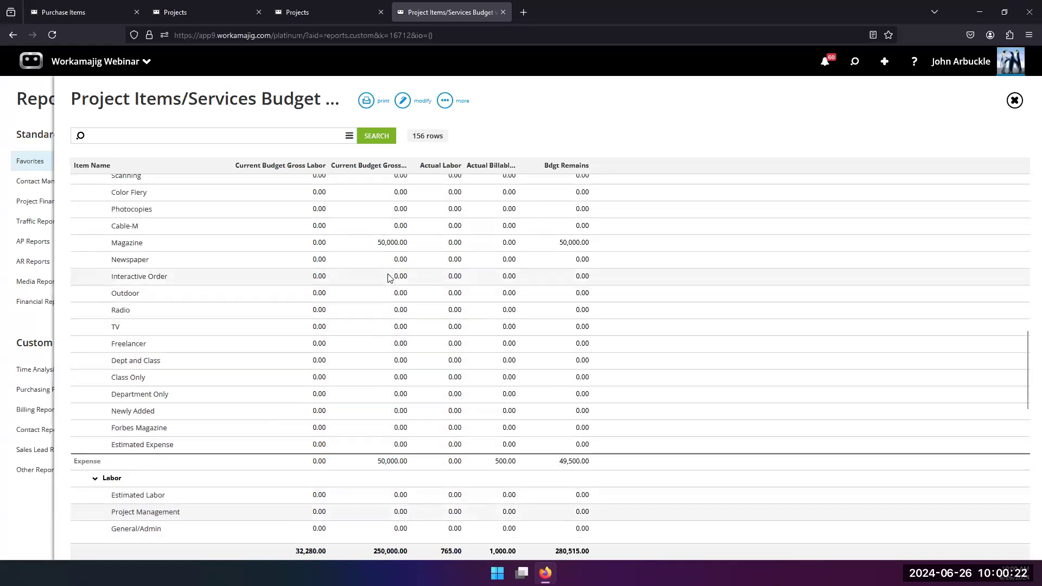
pyautogui.scroll(10, 389, 278)
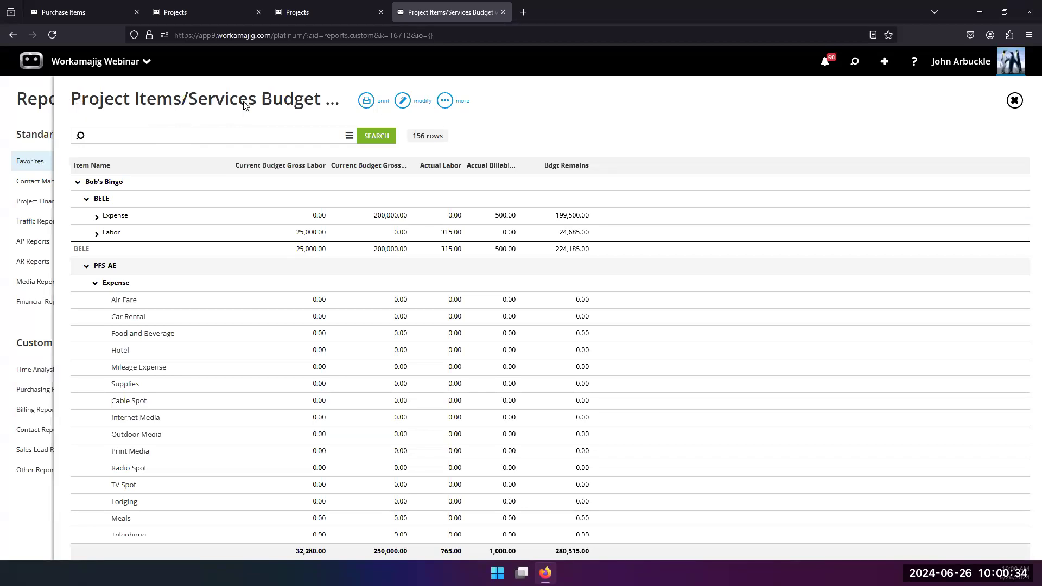
# Step: Close the report and browse the custom report datasets to locate Project Items/Services, without adding a report
pyautogui.click(46, 127)
pyautogui.click(106, 103)
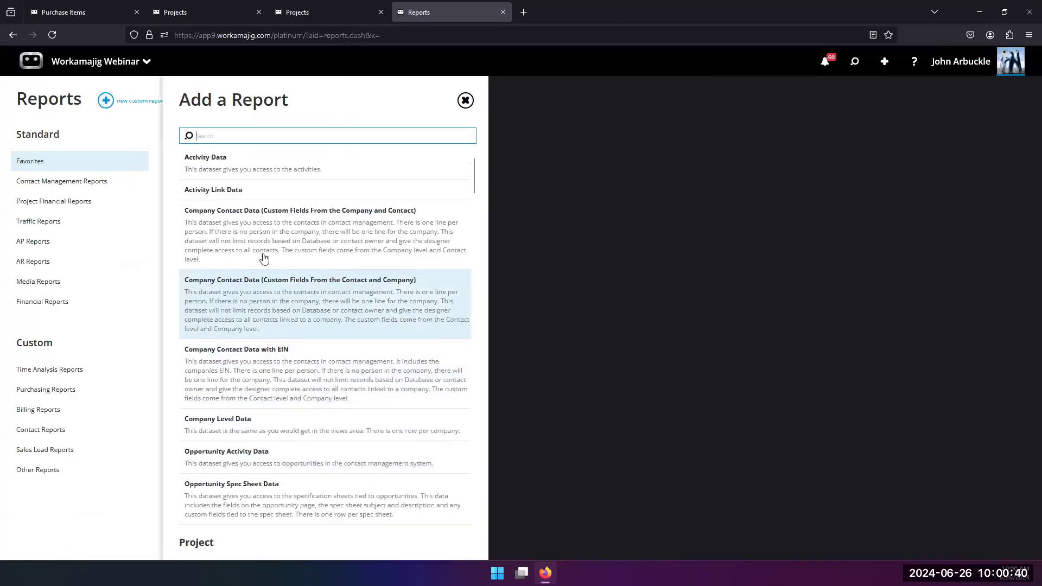
pyautogui.scroll(-5, 269, 391)
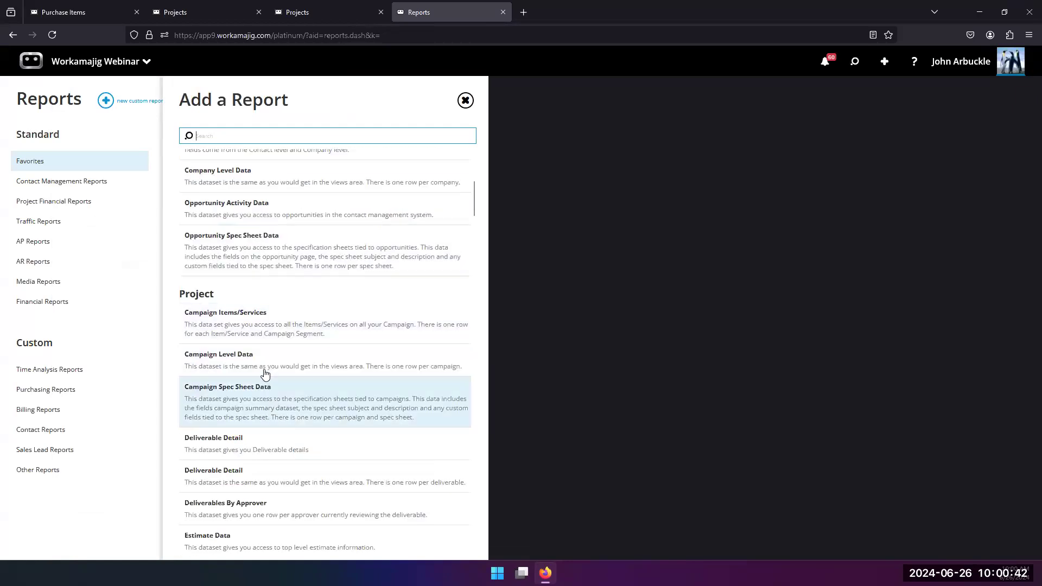
pyautogui.scroll(-6, 259, 372)
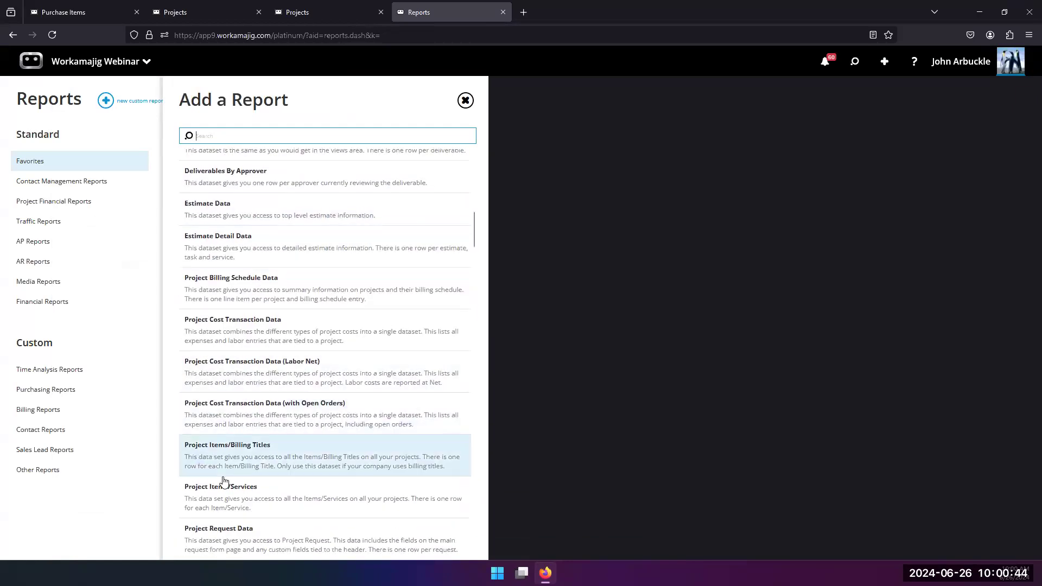
pyautogui.scroll(-1, 235, 461)
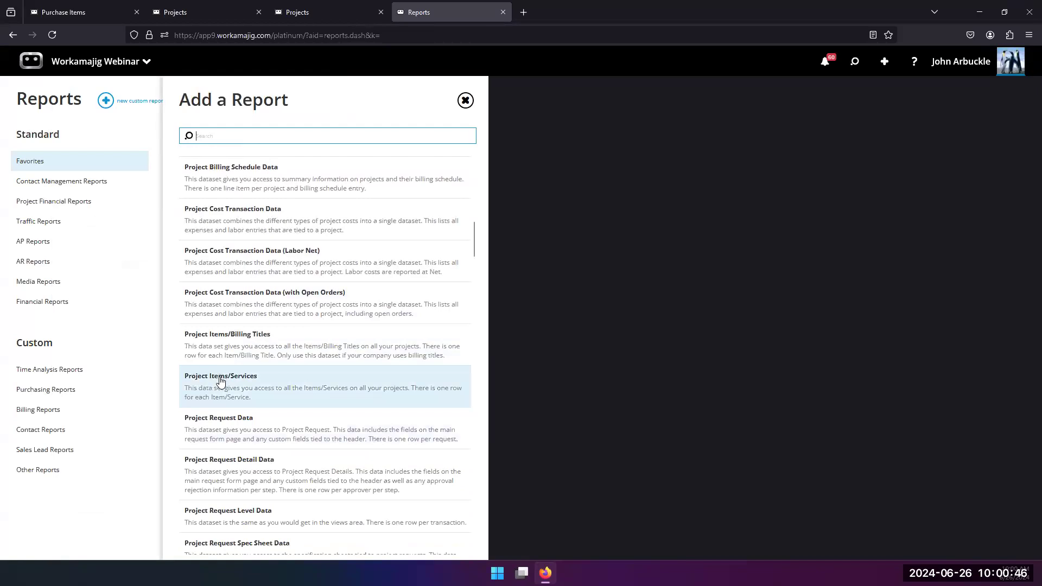
pyautogui.click(115, 162)
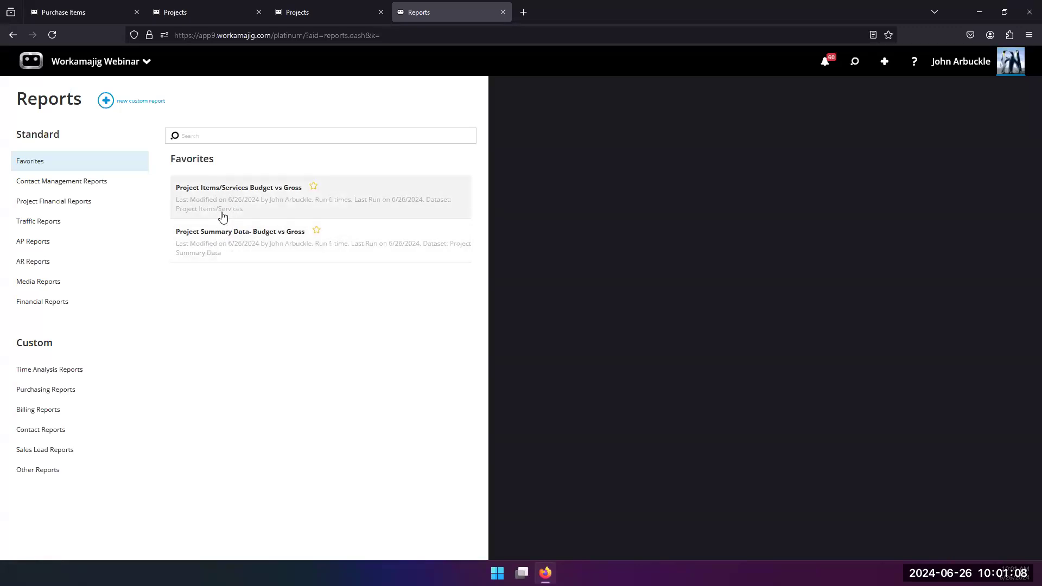
# Step: Rerun the Project Items/Services Budget vs Gross report and compare BELE's Estimated Expense budget with its individual expense items
pyautogui.click(213, 198)
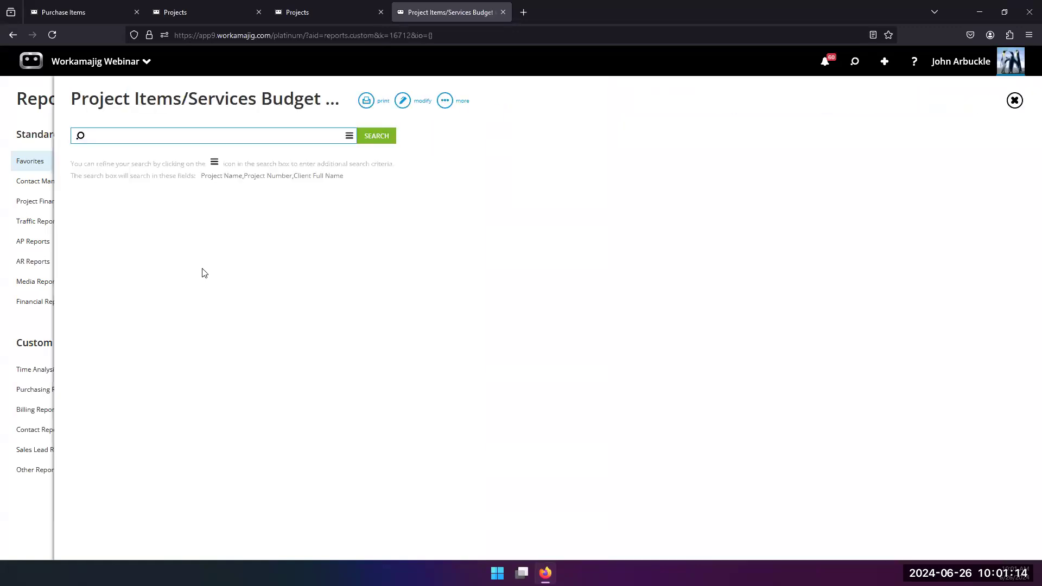
pyautogui.click(377, 139)
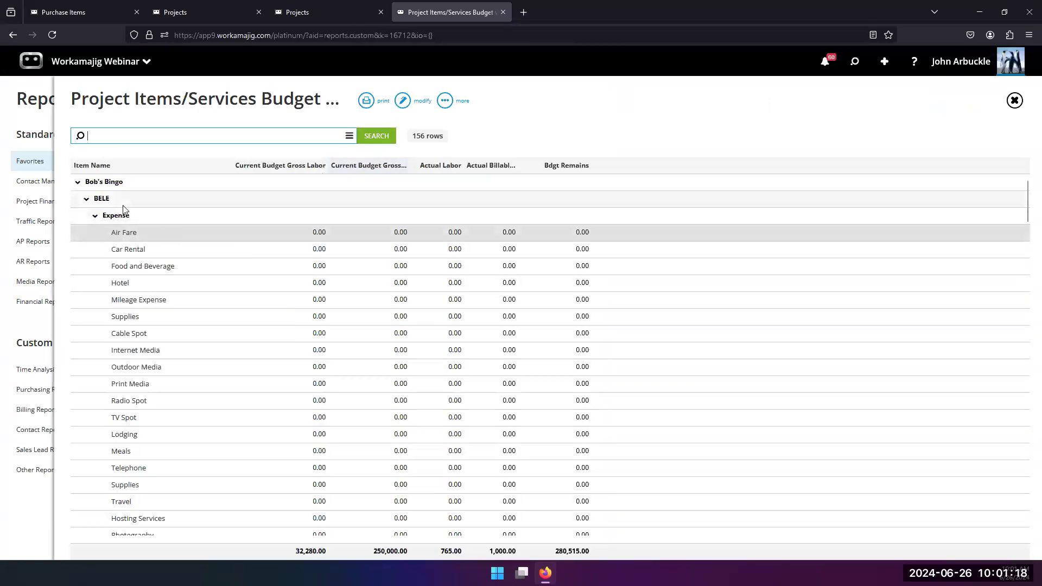
pyautogui.scroll(-4, 168, 314)
pyautogui.scroll(-8, 286, 474)
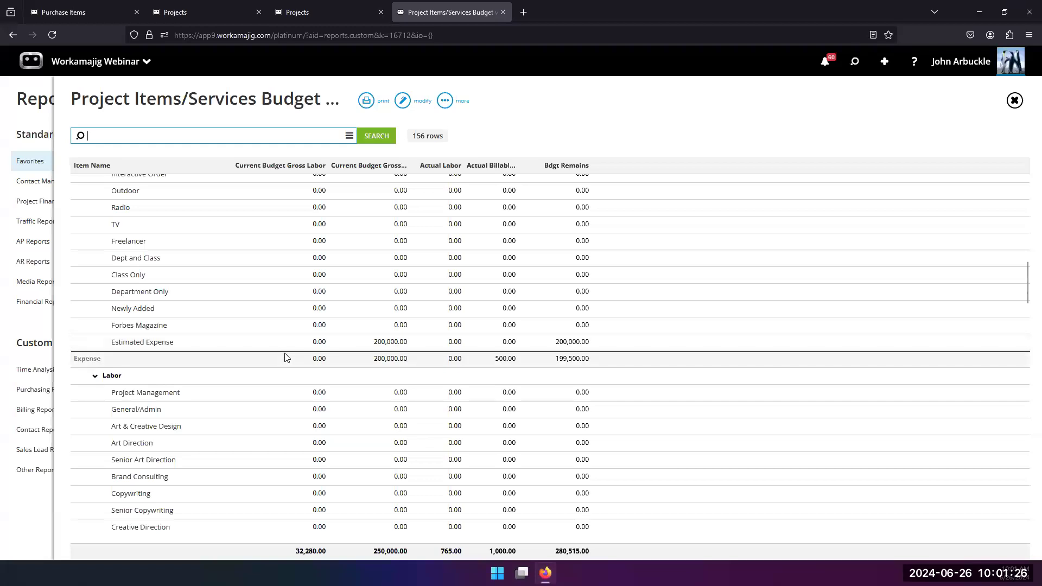
pyautogui.scroll(-1, 320, 379)
pyautogui.scroll(1, 271, 320)
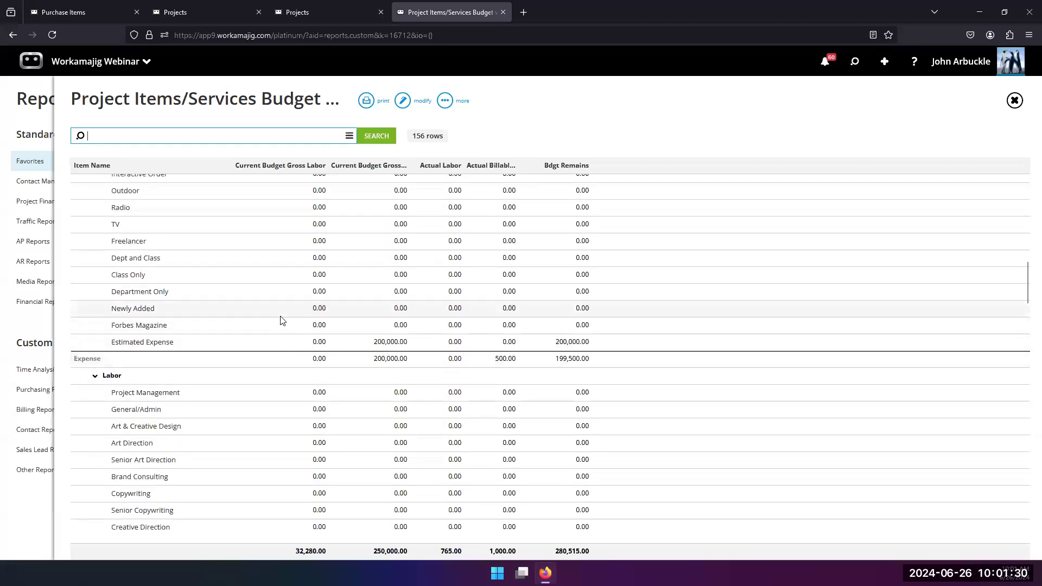
pyautogui.scroll(-1, 281, 320)
pyautogui.scroll(5, 288, 320)
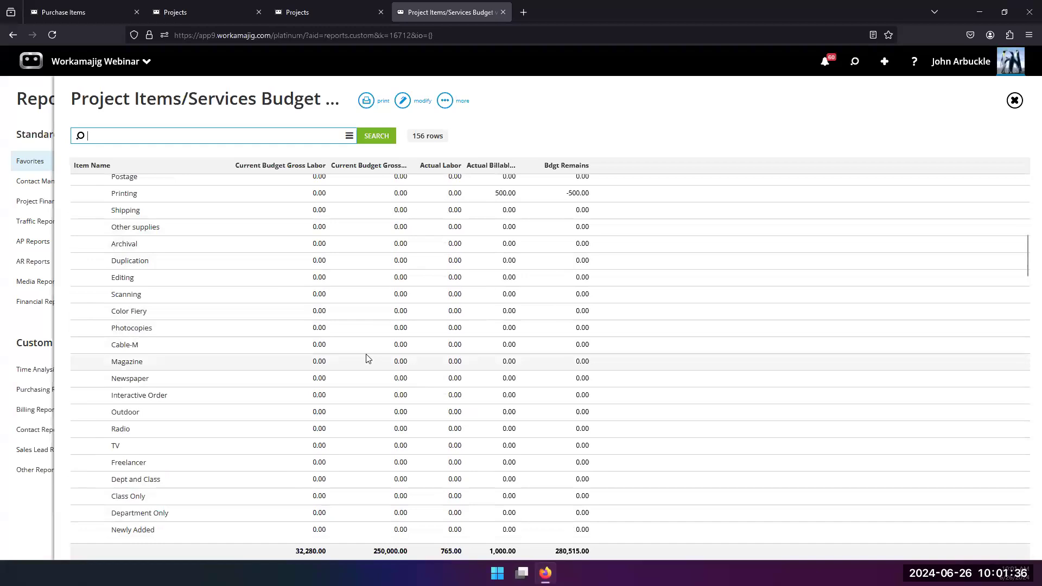
pyautogui.scroll(-5, 365, 359)
pyautogui.scroll(-1, 365, 358)
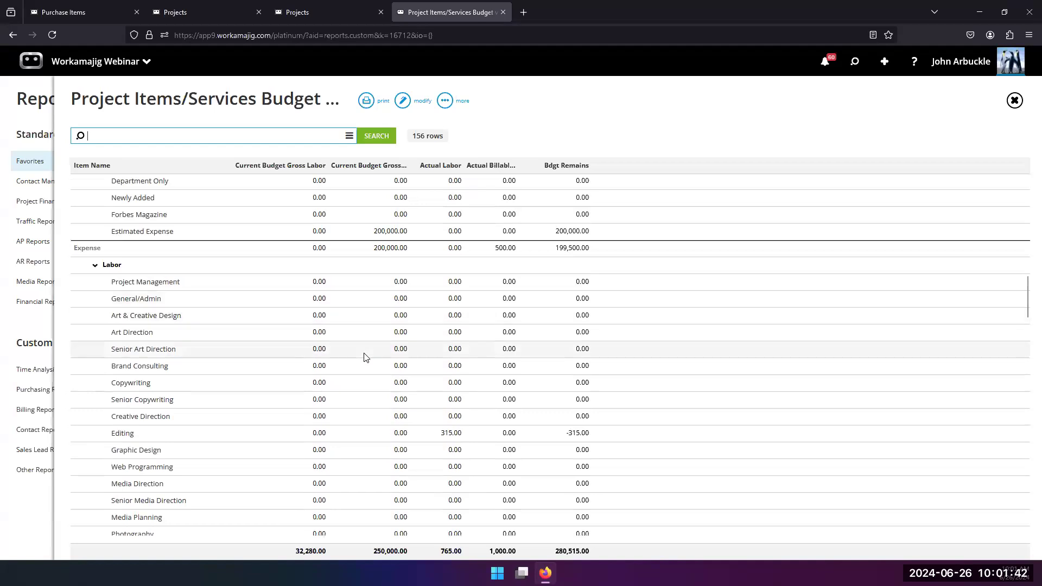
pyautogui.scroll(-1, 365, 357)
pyautogui.scroll(4, 364, 356)
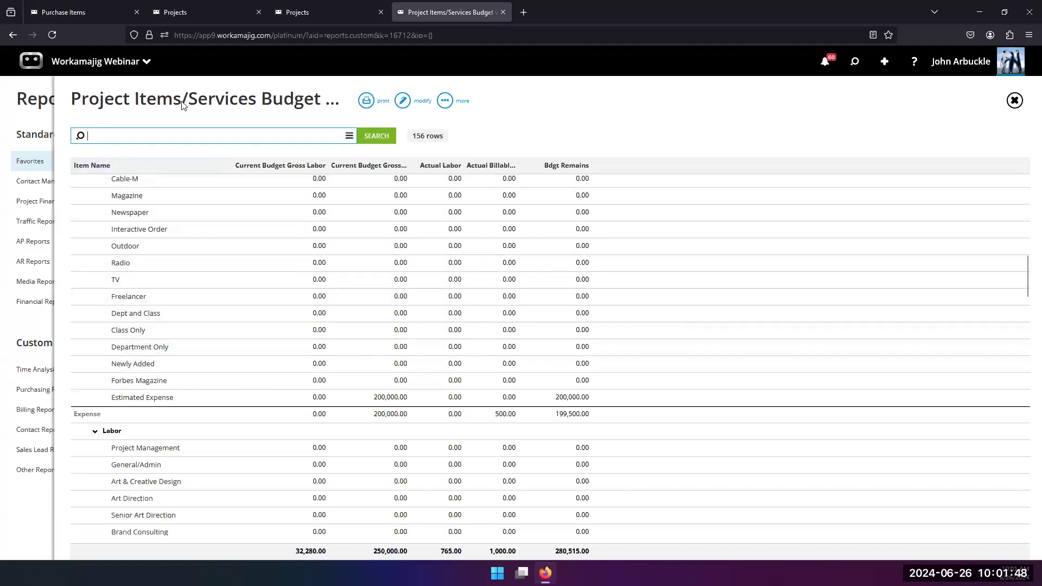
# Step: Examine BELE's labor services for actual labor against the budget, and close the report
pyautogui.scroll(-2, 185, 278)
pyautogui.scroll(2, 187, 281)
pyautogui.scroll(-6, 189, 294)
pyautogui.scroll(-5, 191, 372)
pyautogui.scroll(2, 217, 263)
pyautogui.scroll(-1, 215, 282)
pyautogui.scroll(2, 214, 245)
pyautogui.scroll(-3, 272, 434)
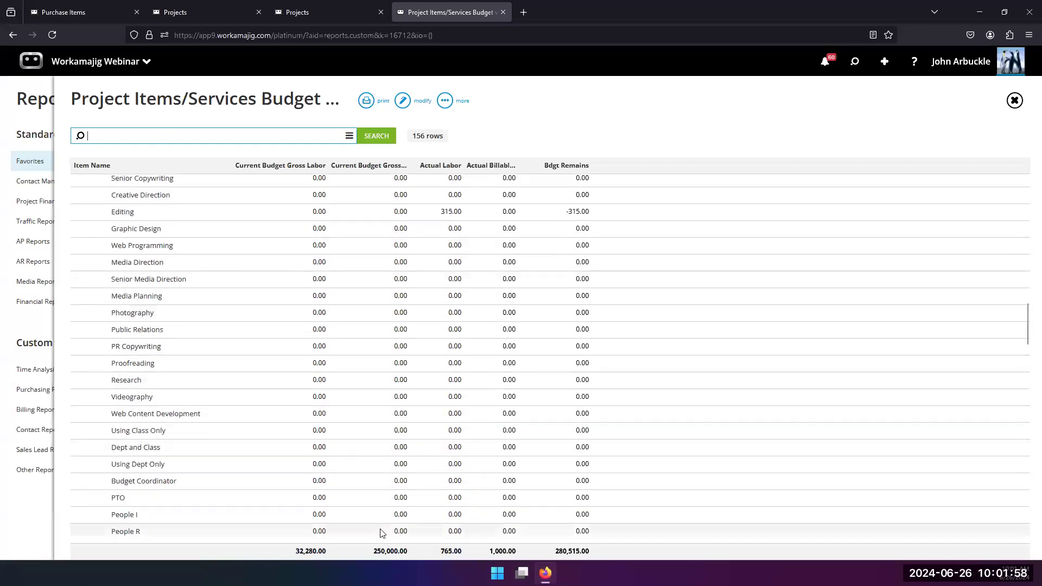
pyautogui.click(36, 321)
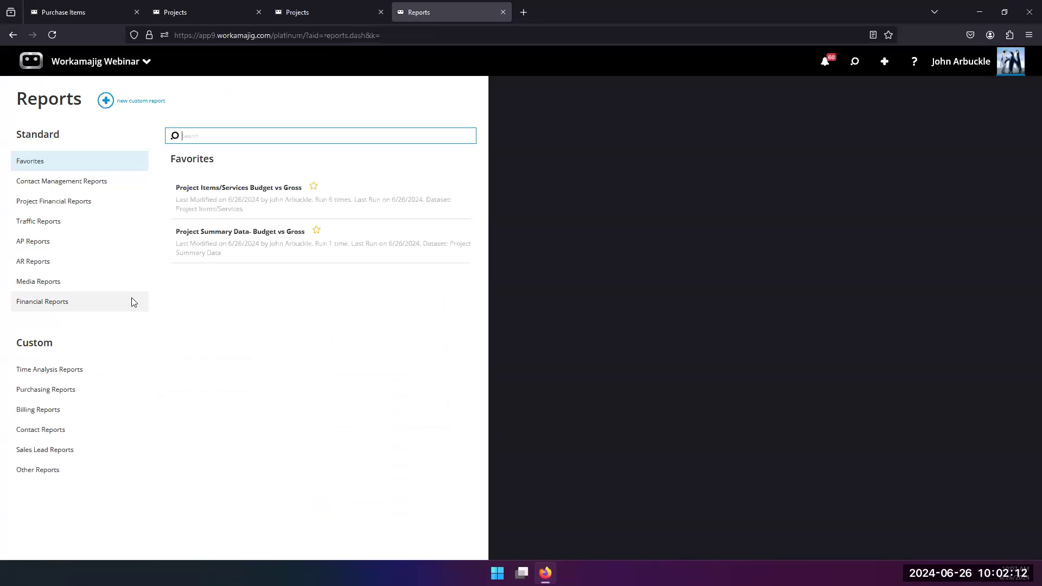
# Step: Return to the Projects list and compare the budgeted, actual and remaining amounts of the BELE and PFS_AE projects
pyautogui.click(186, 15)
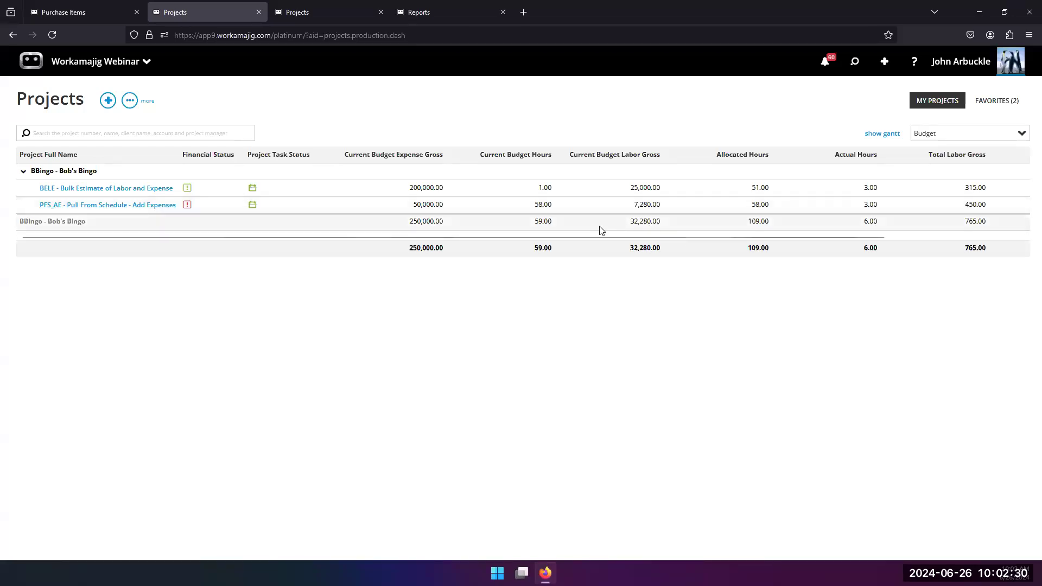
pyautogui.moveTo(641, 240); pyautogui.dragTo(912, 226)
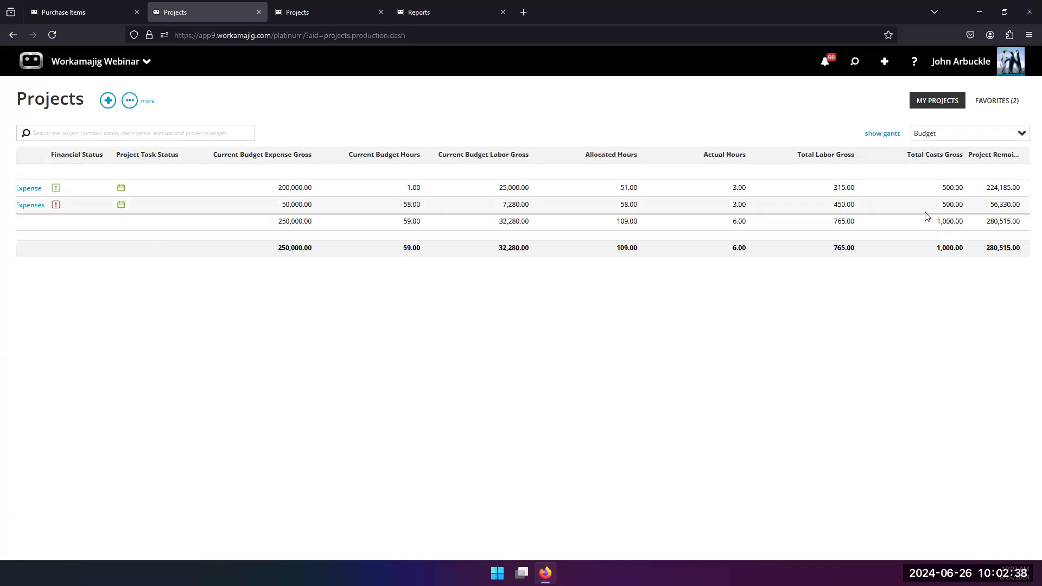
pyautogui.moveTo(441, 236); pyautogui.dragTo(306, 247)
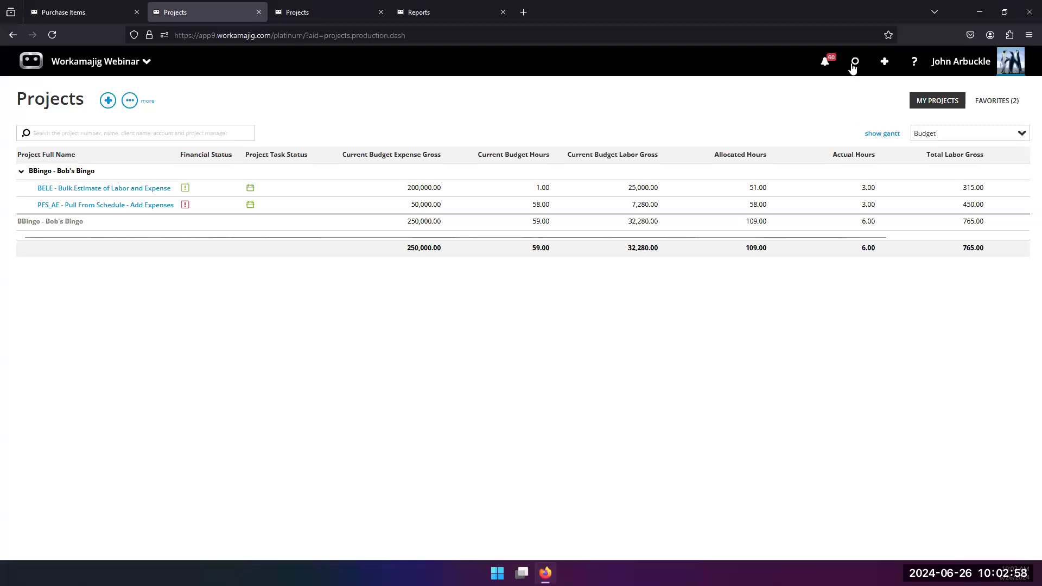
pyautogui.click(885, 62)
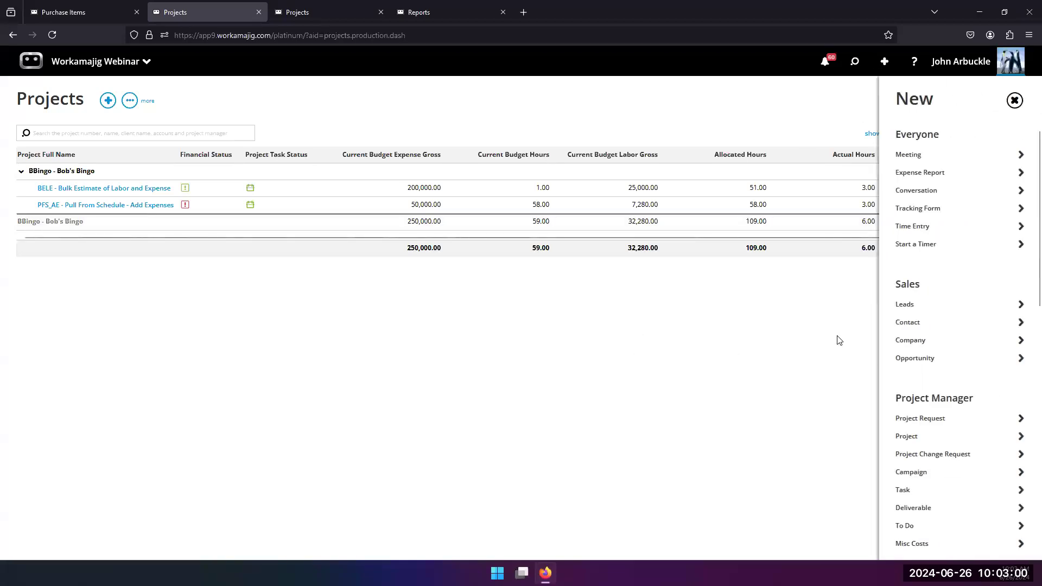
pyautogui.scroll(-2, 926, 272)
pyautogui.scroll(2, 905, 282)
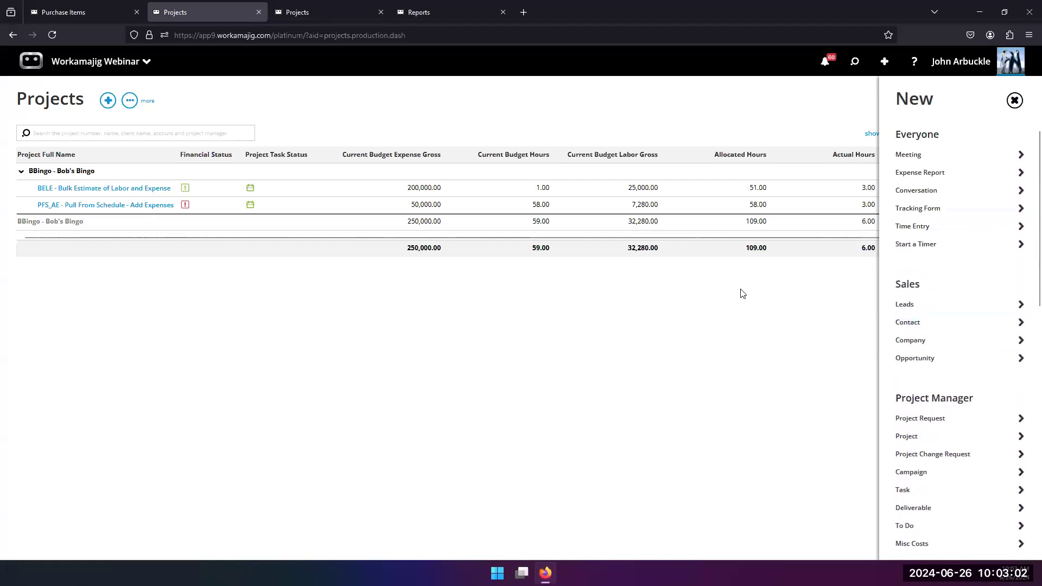
pyautogui.click(610, 126)
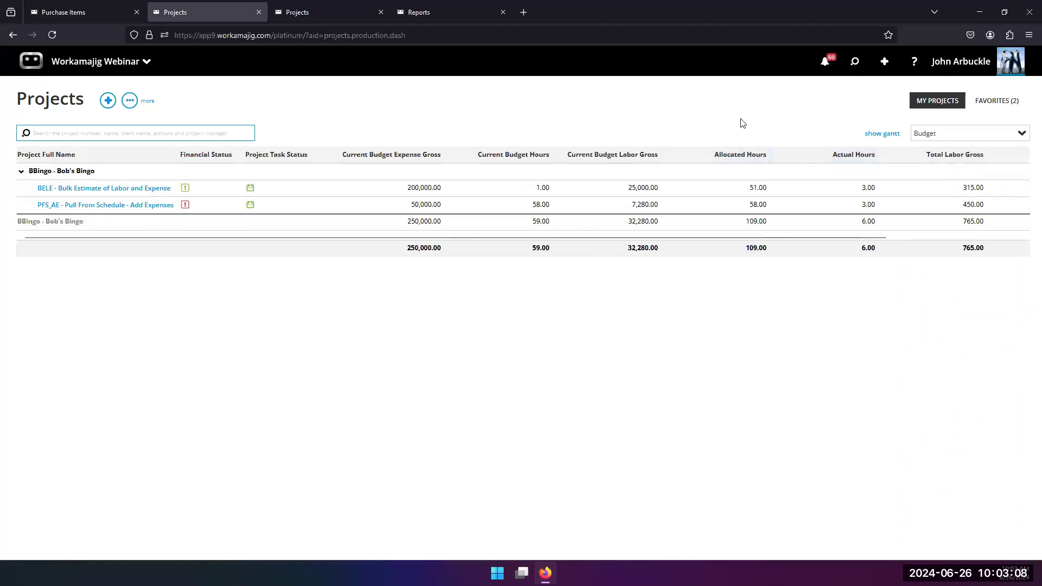
# Step: Open PFS_AE's approved estimate, expand the Magazine line in its expense breakout, and view the linked insertion order
pyautogui.click(104, 209)
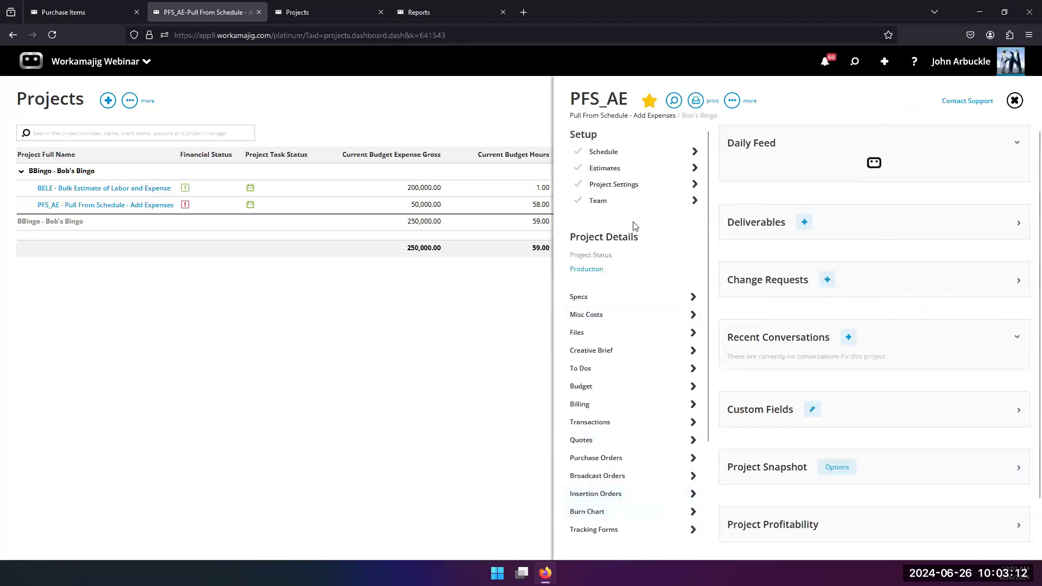
pyautogui.click(611, 168)
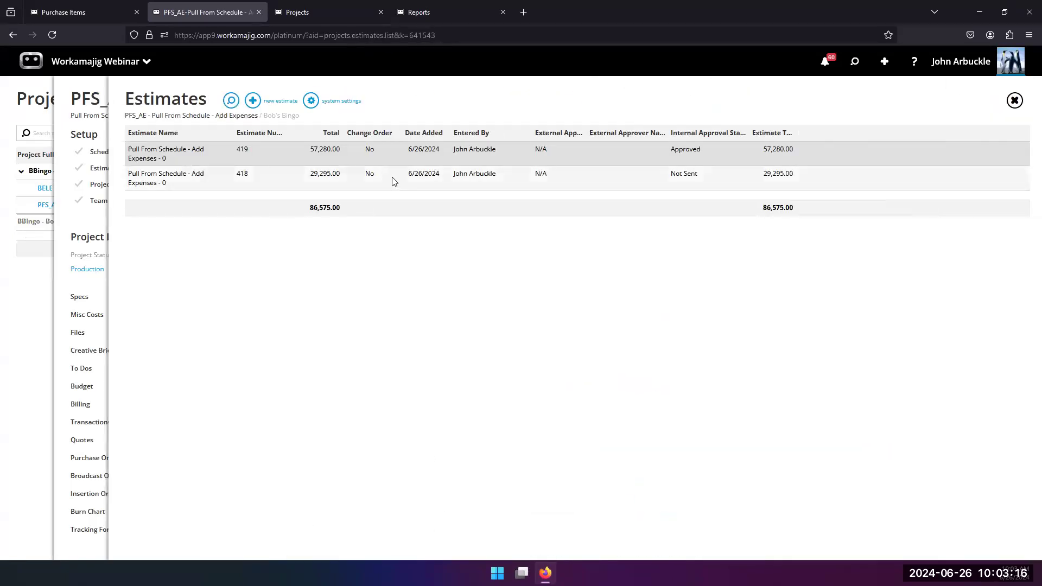
pyautogui.click(403, 163)
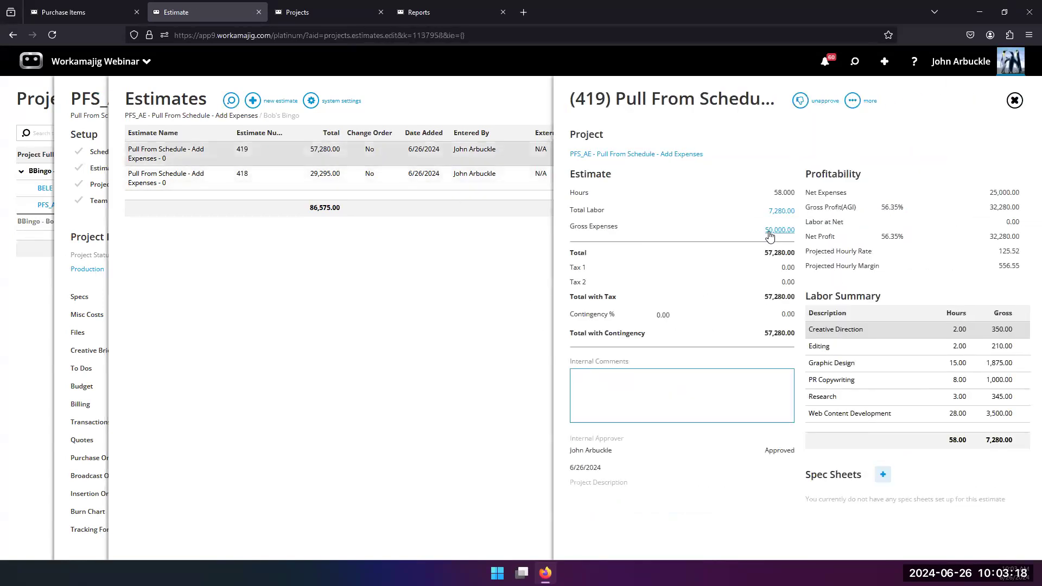
pyautogui.click(770, 230)
pyautogui.click(384, 174)
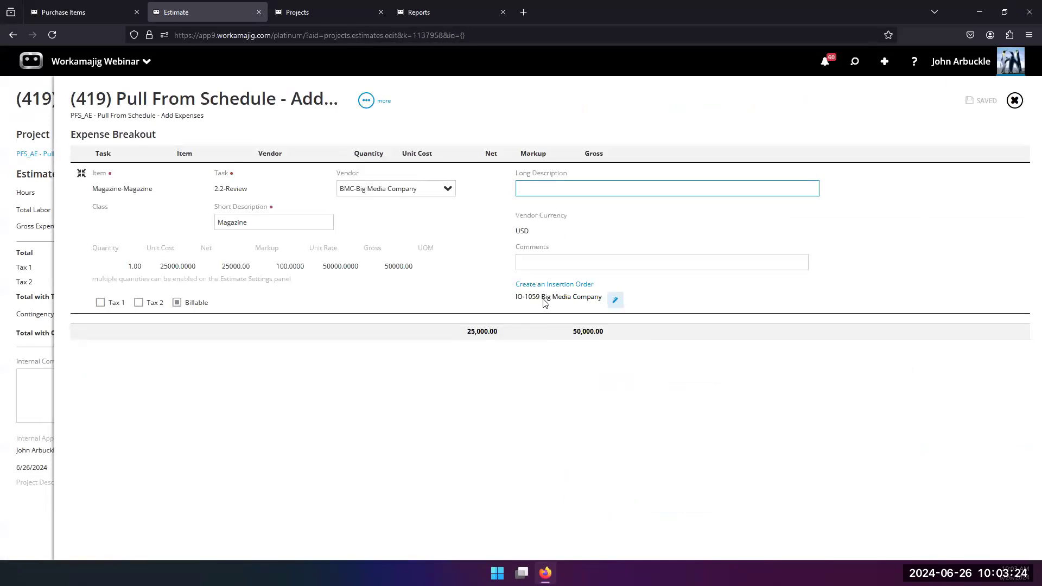
pyautogui.click(615, 301)
pyautogui.click(158, 100)
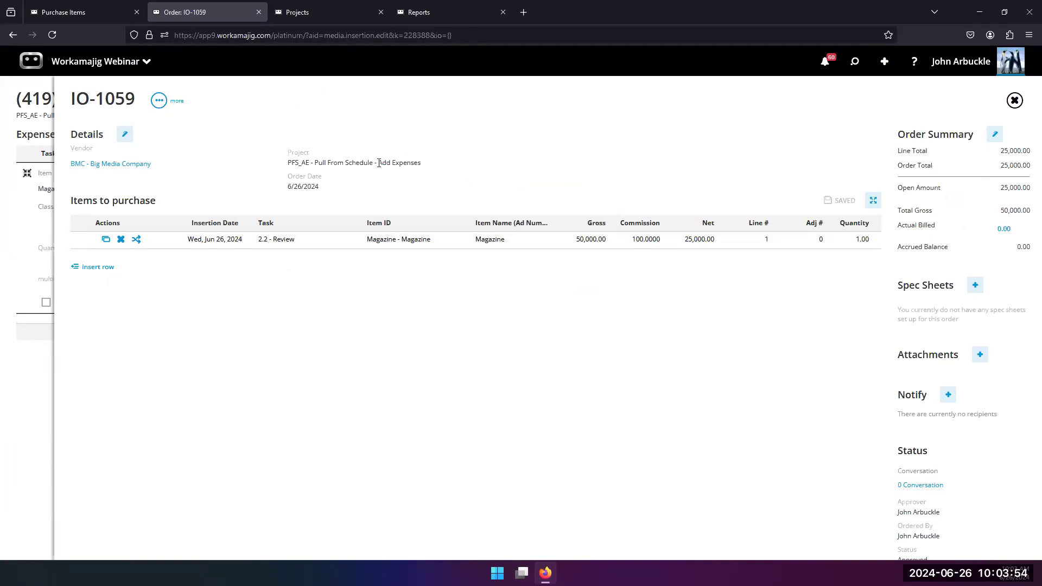
# Step: Start a new vendor invoice with BMC-Big Media Company as the vendor
pyautogui.click(885, 63)
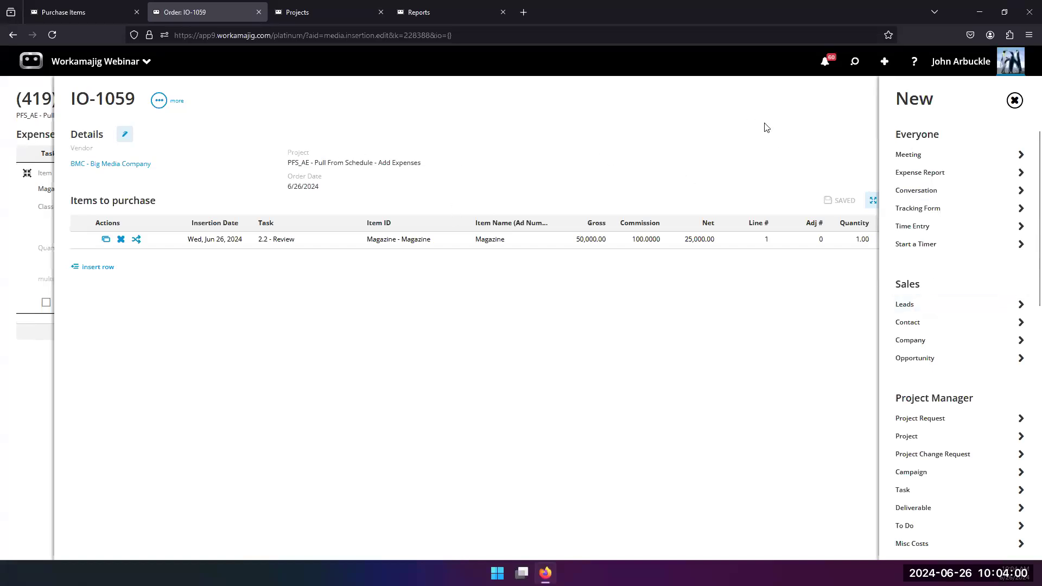
pyautogui.scroll(-5, 944, 163)
pyautogui.scroll(-4, 928, 357)
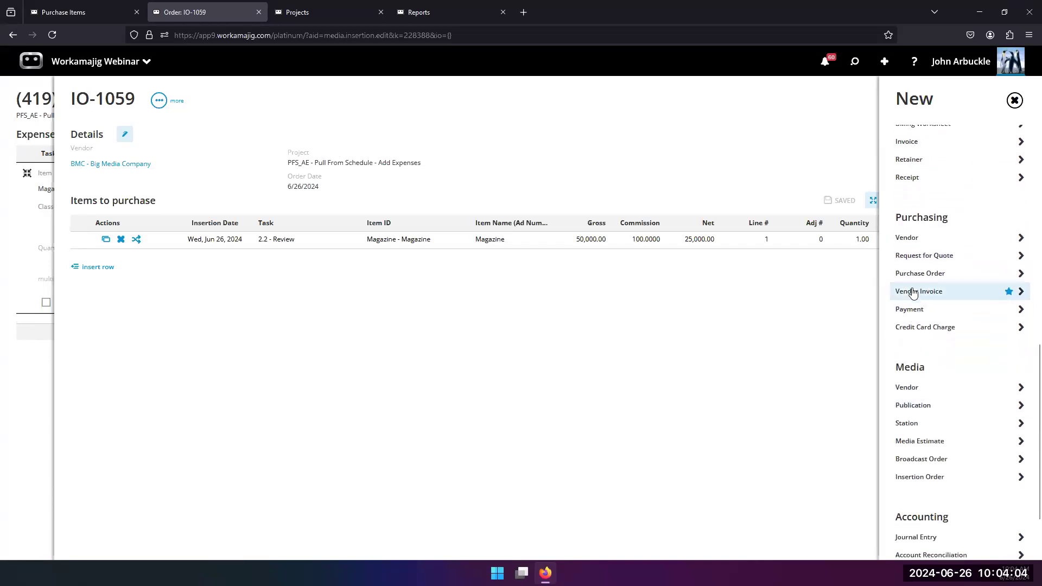
pyautogui.click(913, 292)
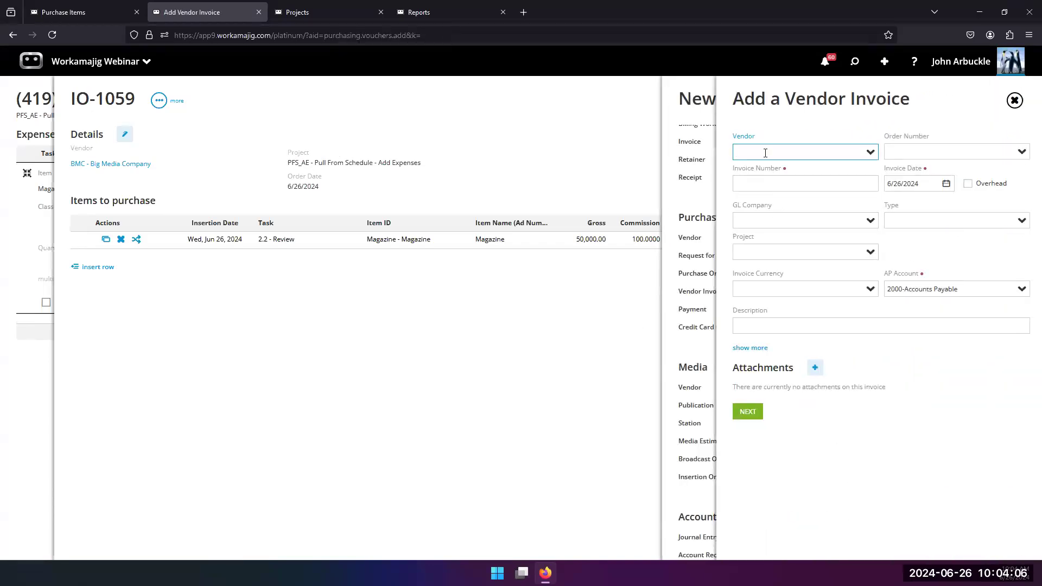
pyautogui.write('bmc')
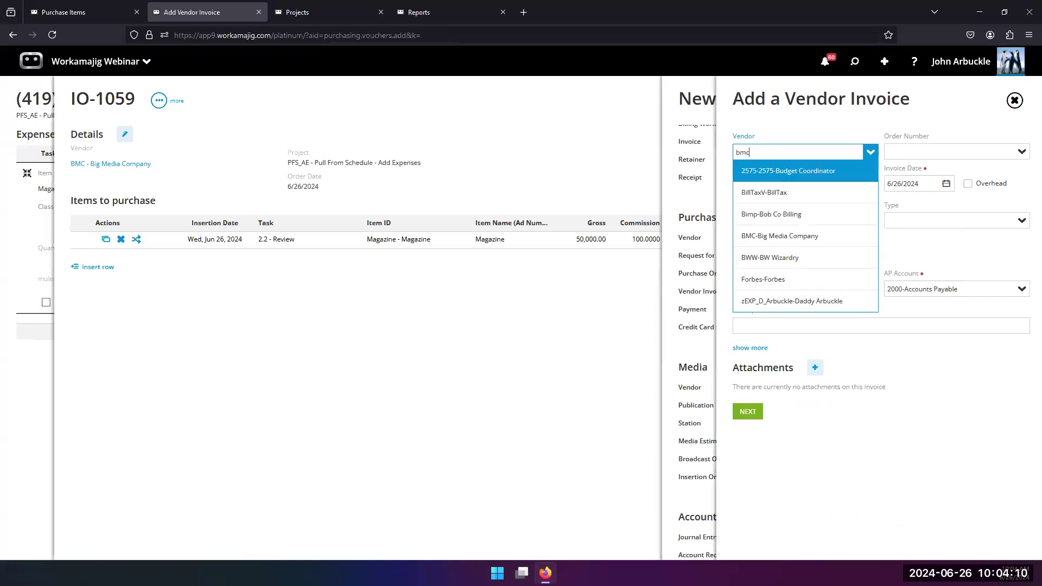
pyautogui.click(798, 172)
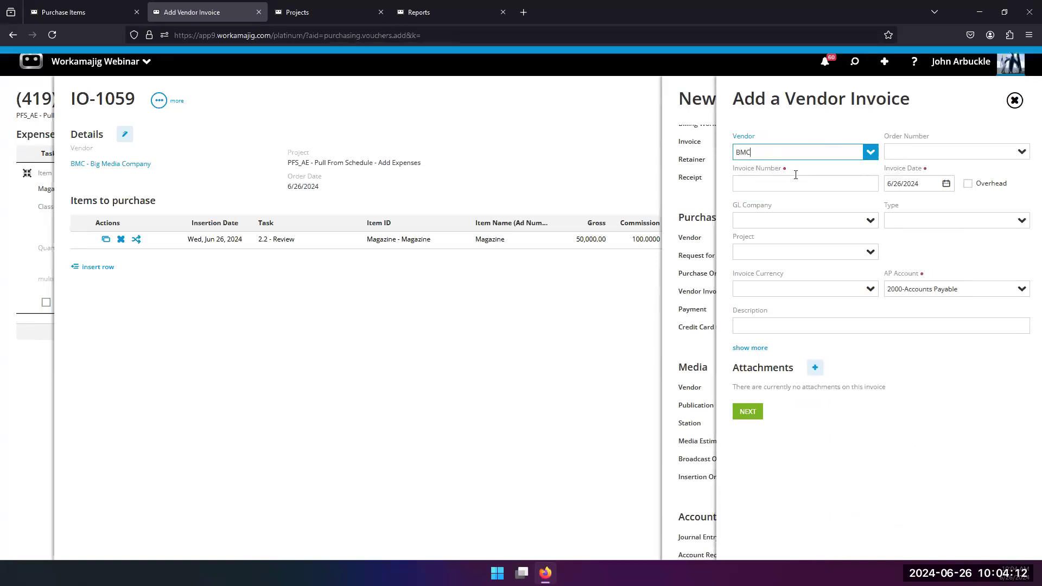
# Step: Browse the vendor's open orders available for the invoice's order number, and close the list without choosing one
pyautogui.click(1023, 152)
pyautogui.scroll(-3, 955, 280)
pyautogui.scroll(-2, 959, 287)
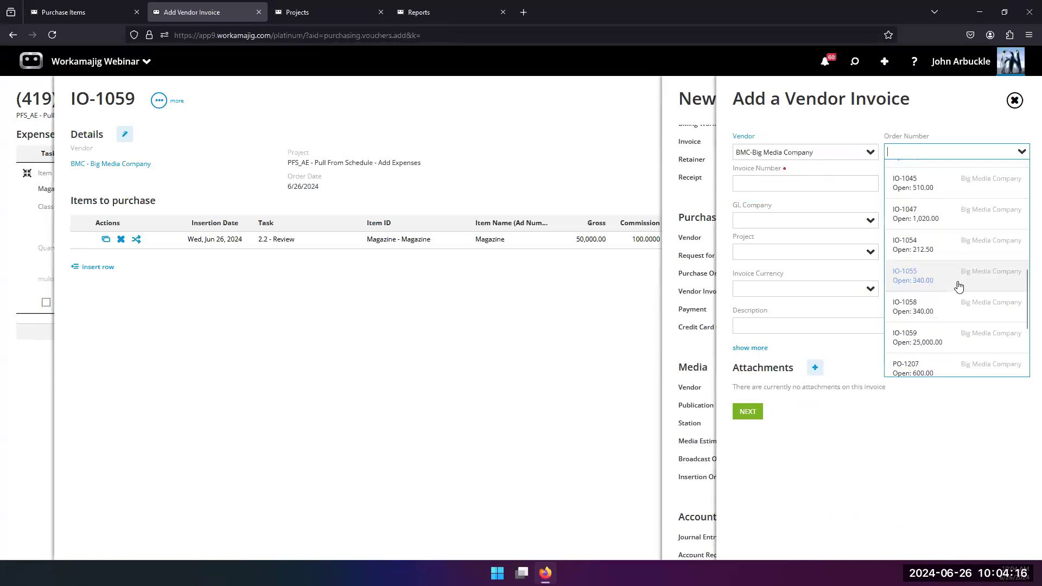
pyautogui.scroll(3, 958, 284)
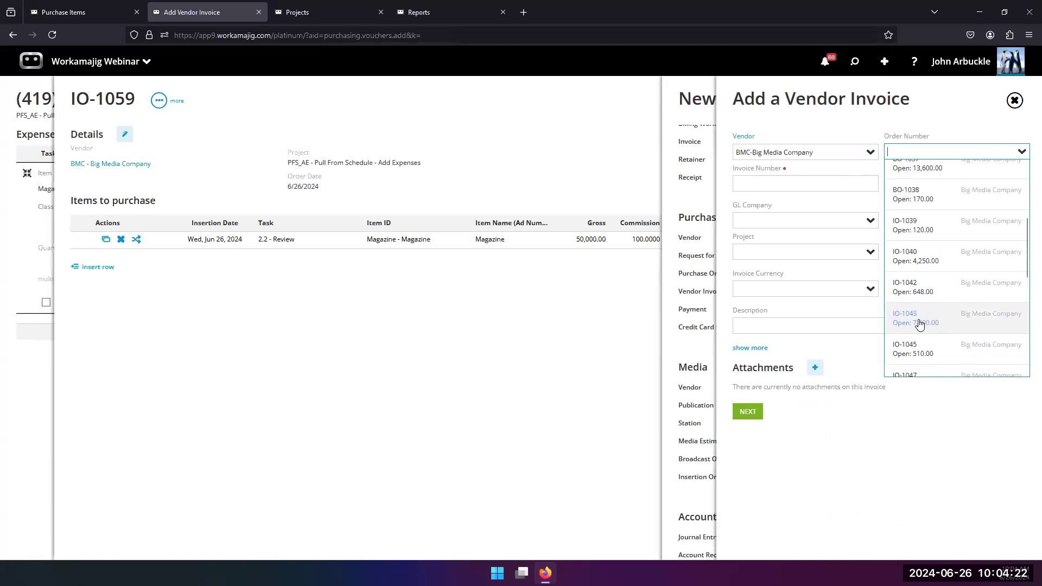
pyautogui.scroll(2, 928, 293)
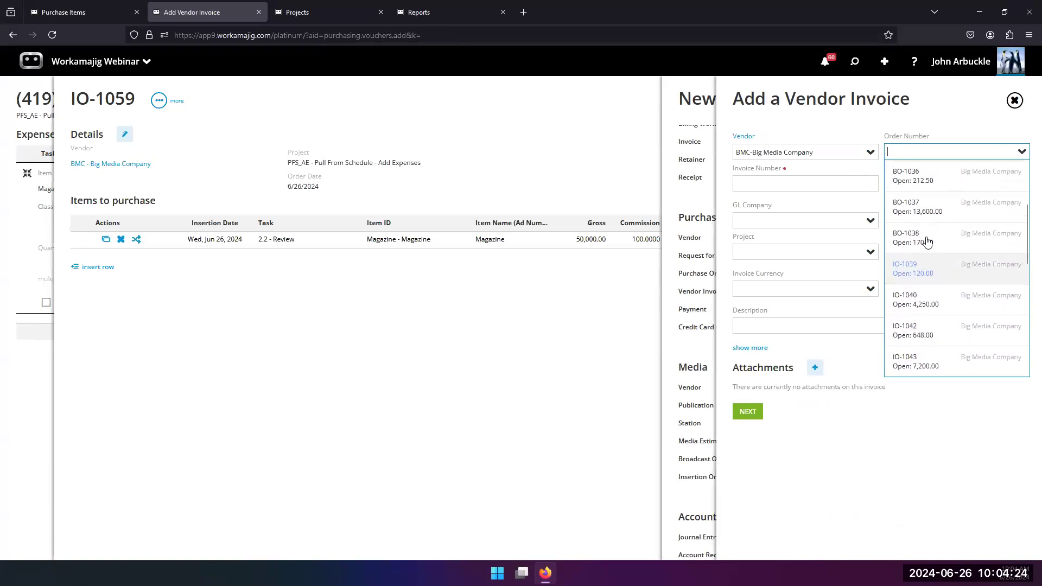
pyautogui.scroll(1, 927, 242)
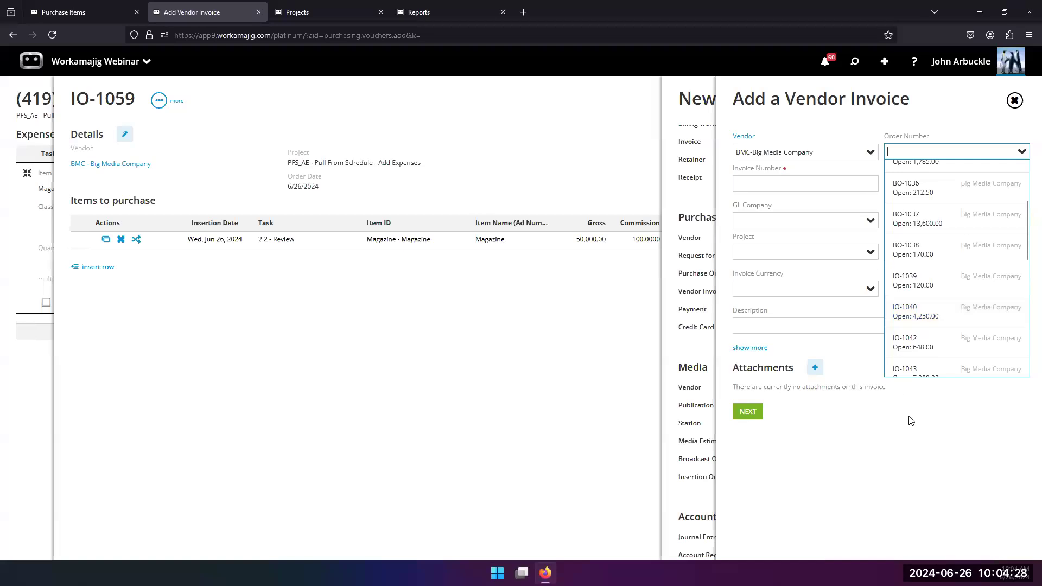
pyautogui.click(961, 417)
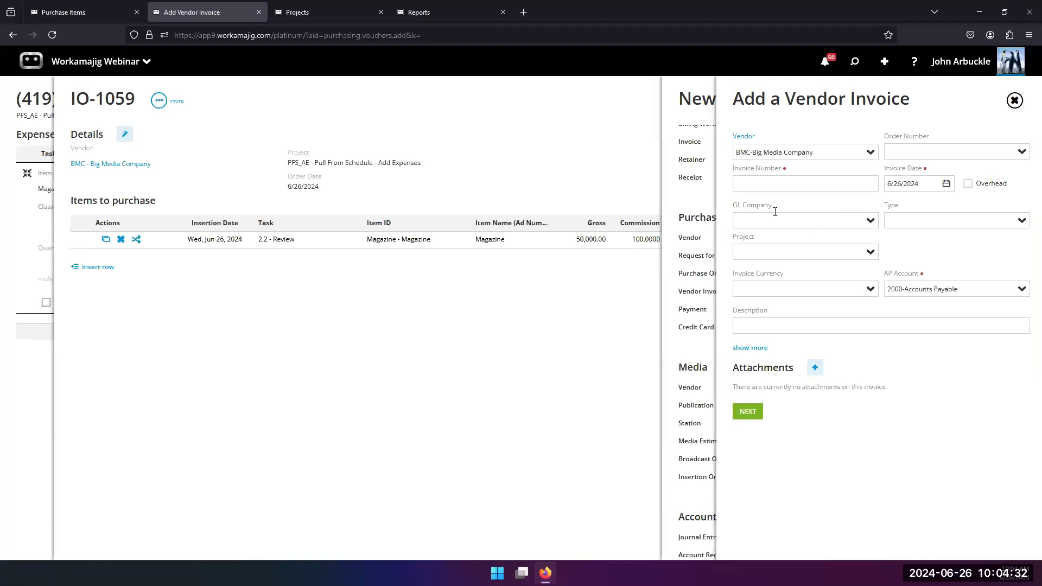
# Step: Set the invoice number to 1234454 and the invoice date to 6/17/2024, and create the vendor invoice
pyautogui.click(760, 182)
pyautogui.write('1234454')
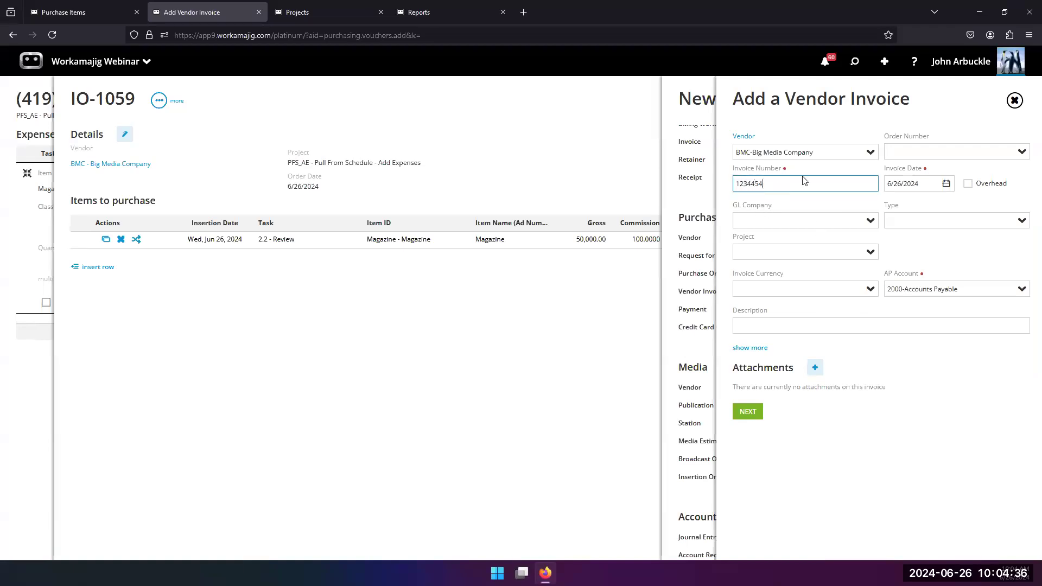
pyautogui.click(946, 183)
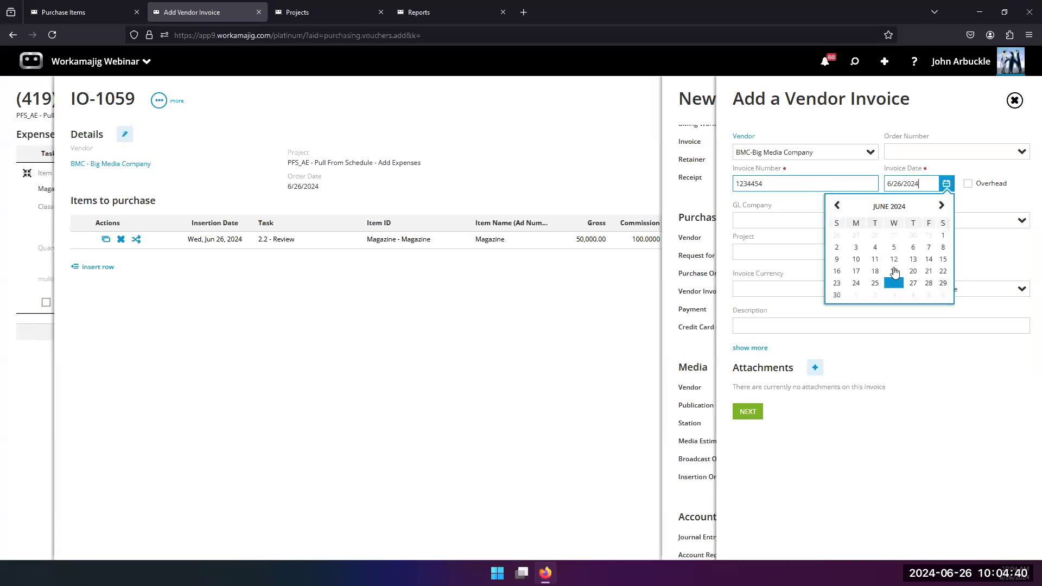
pyautogui.click(857, 272)
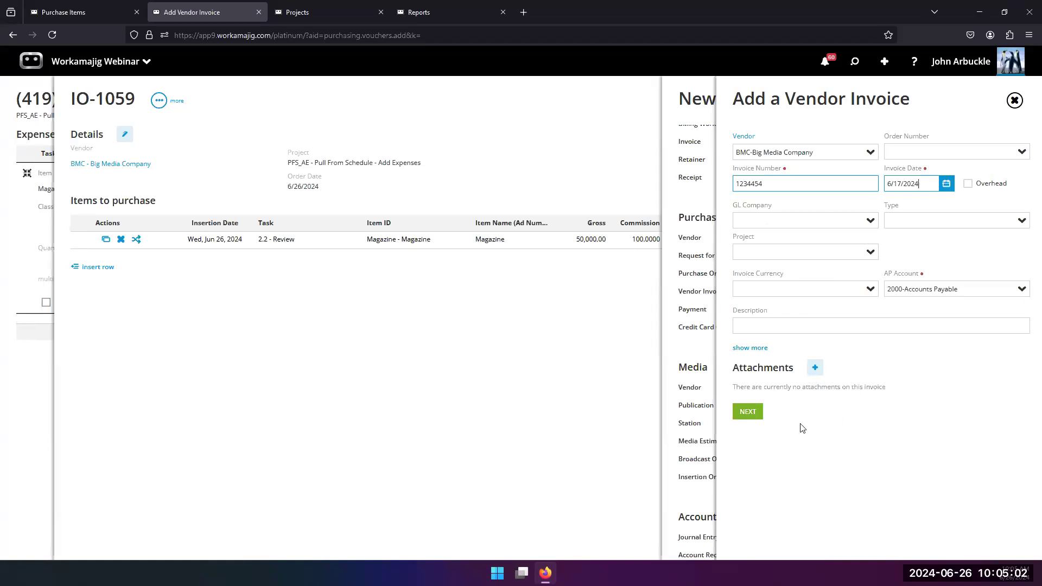
pyautogui.click(755, 412)
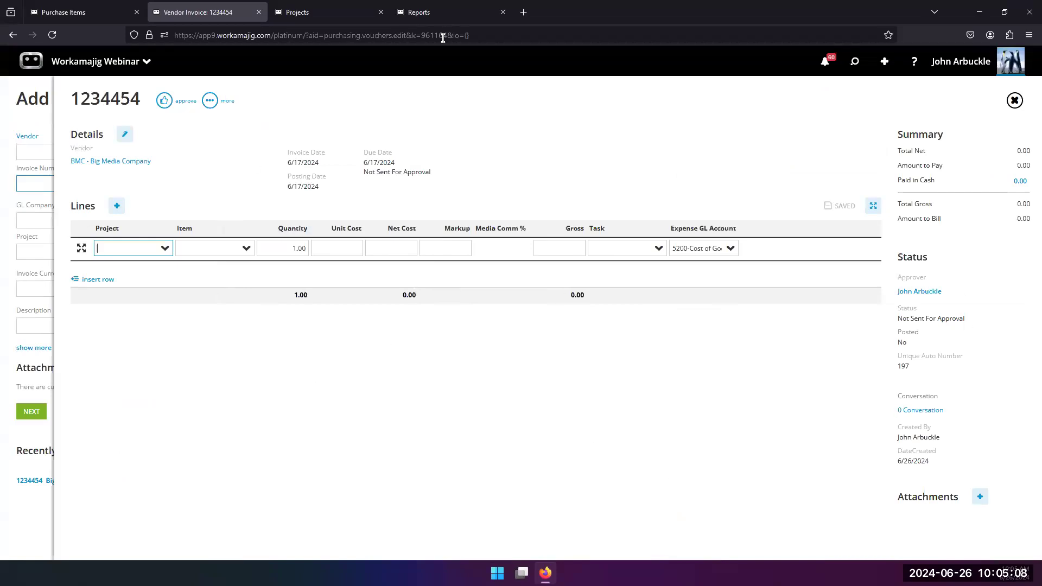
# Step: Start adding insertion orders to the invoice and select PFS_AE's Magazine line dated 6/26/2024
pyautogui.click(116, 208)
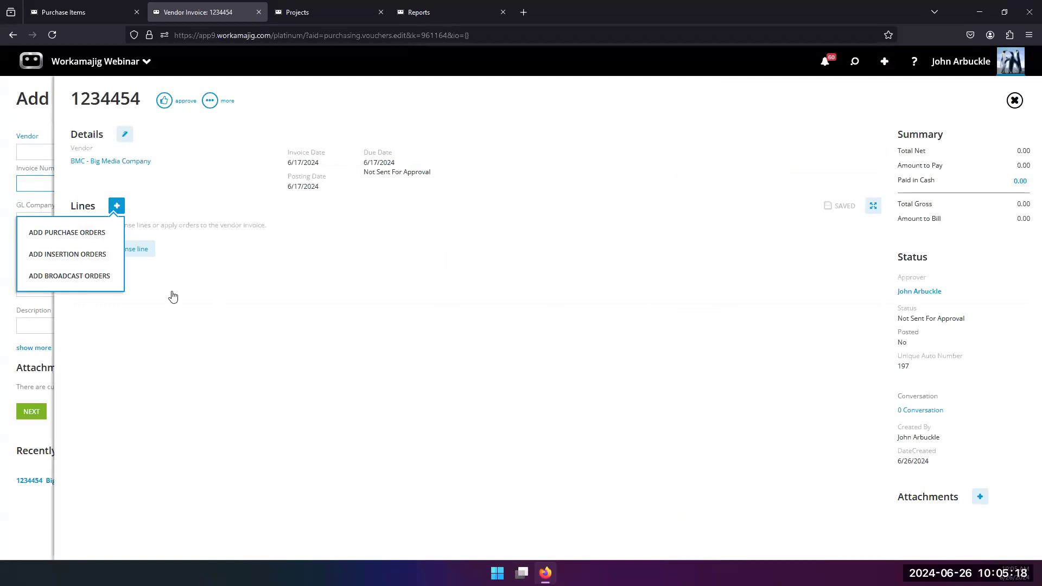
pyautogui.click(81, 255)
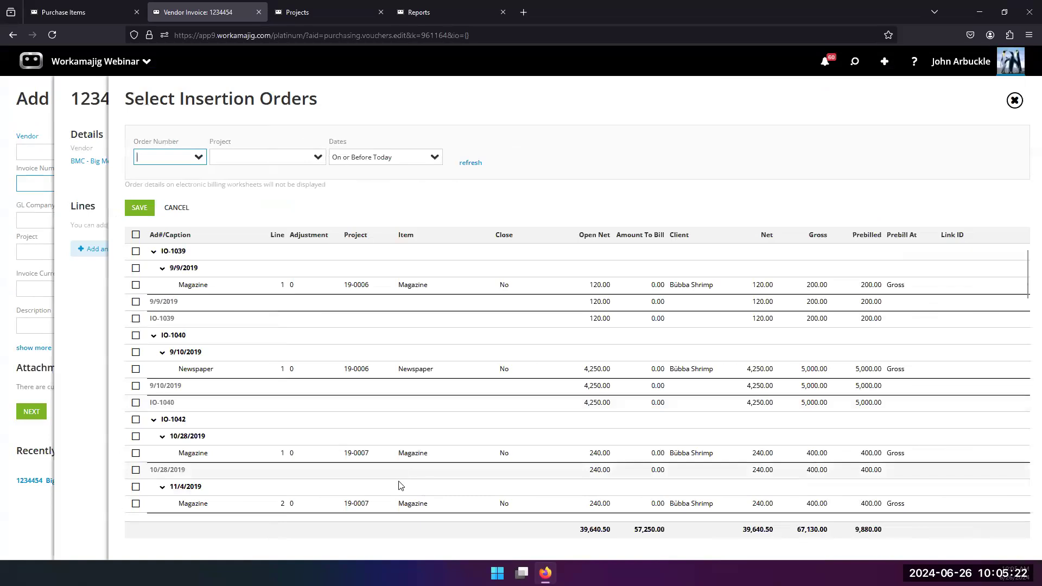
pyautogui.scroll(-1, 369, 443)
pyautogui.scroll(-5, 367, 444)
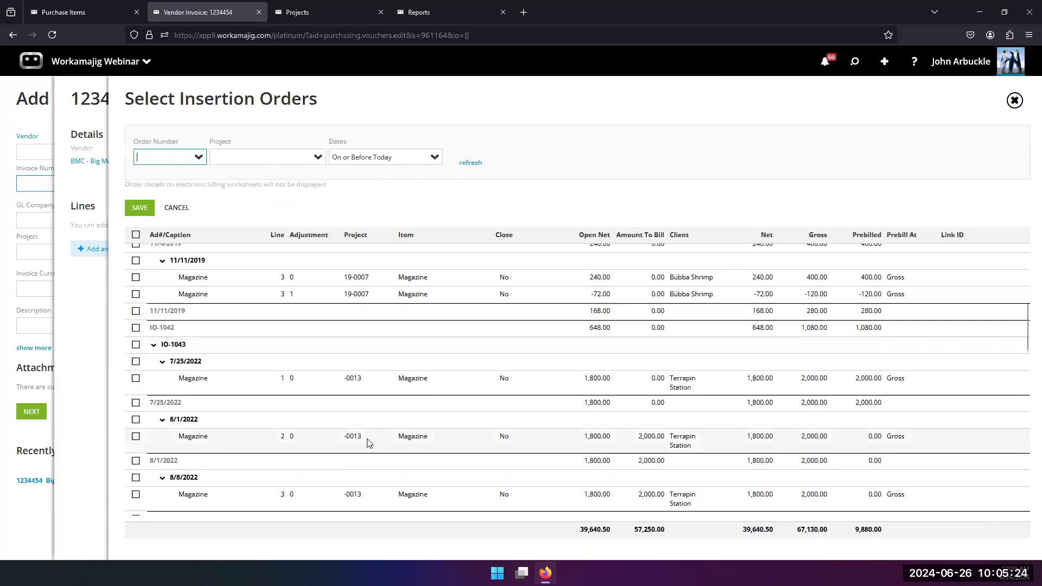
pyautogui.scroll(-4, 368, 443)
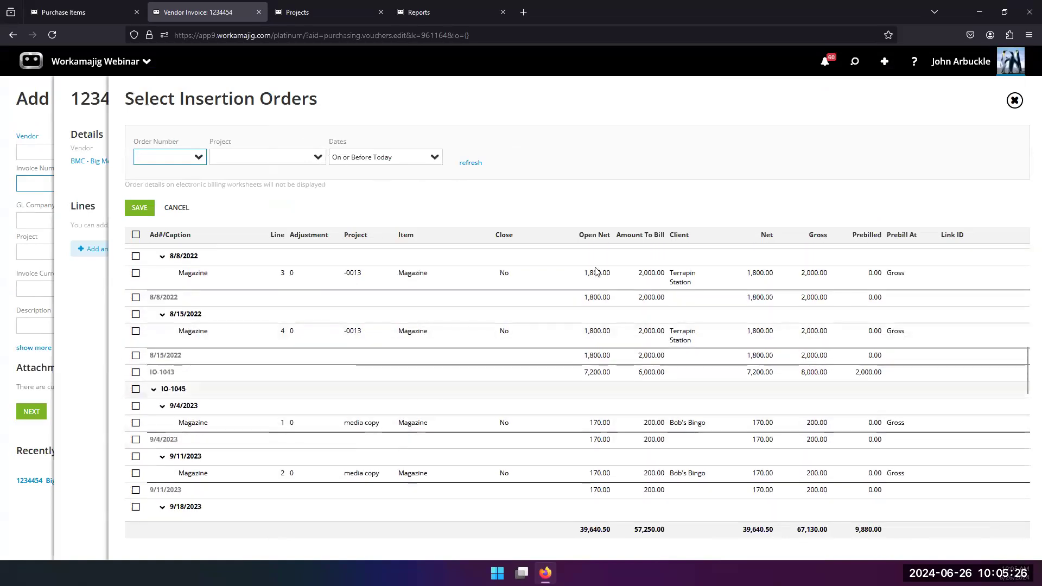
pyautogui.click(855, 61)
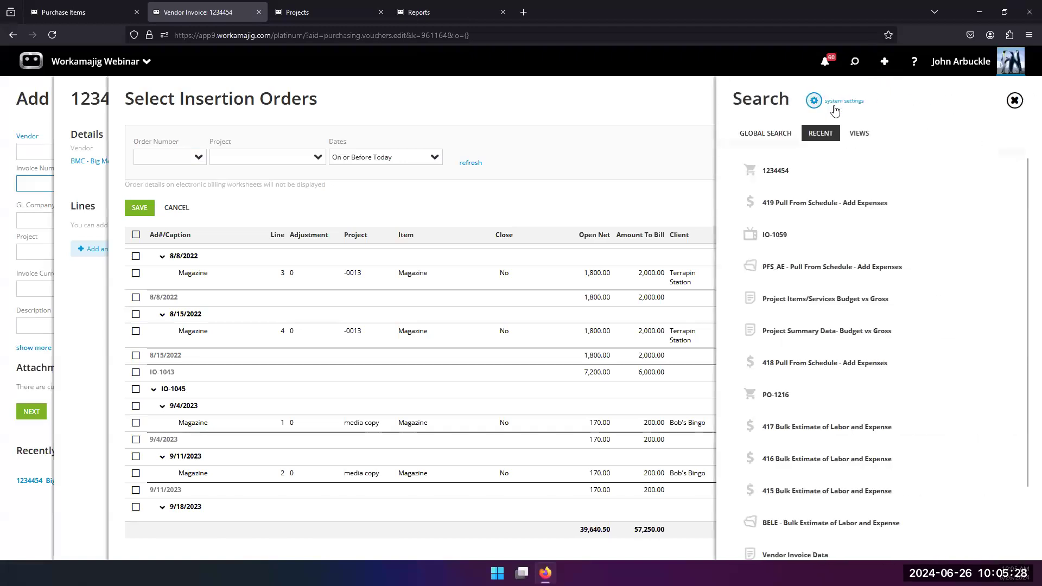
pyautogui.click(639, 107)
pyautogui.scroll(-4, 305, 389)
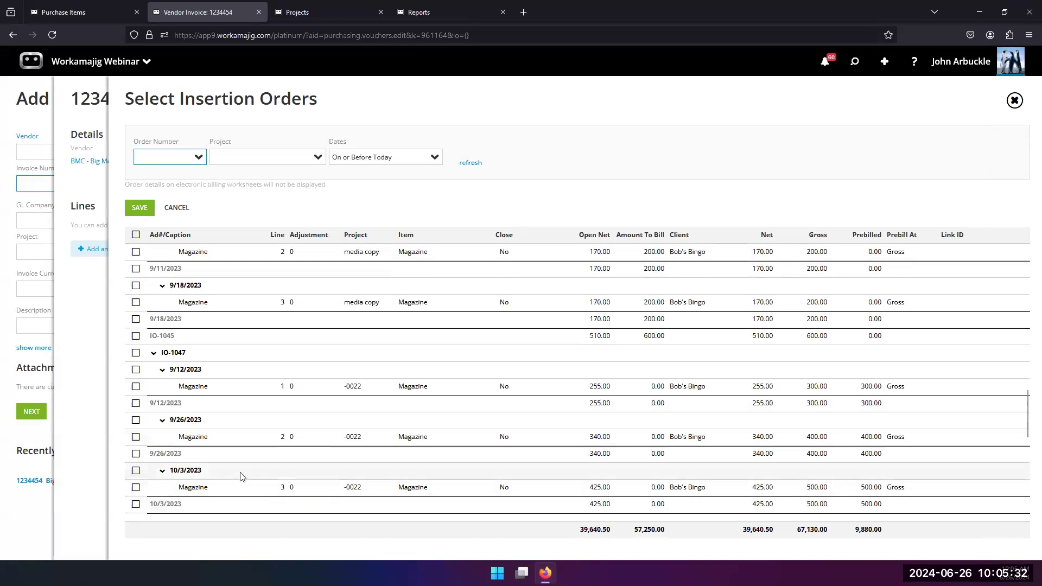
pyautogui.scroll(-8, 233, 473)
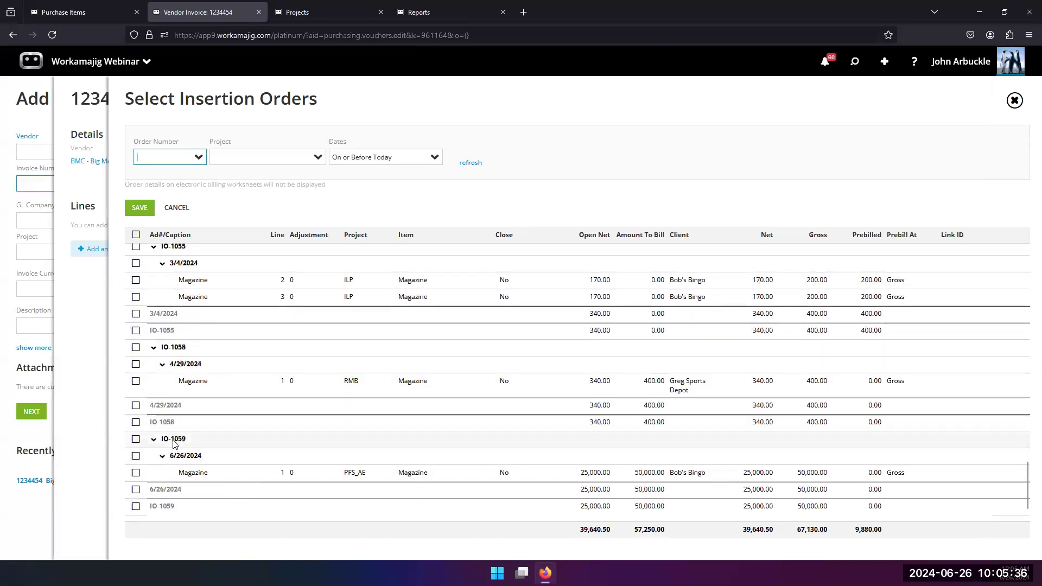
pyautogui.click(136, 474)
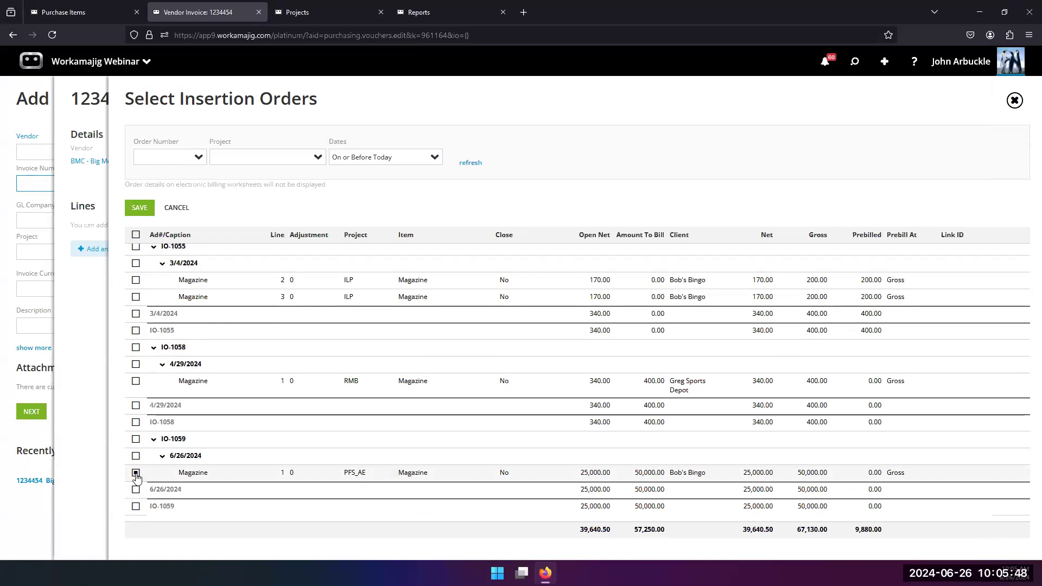
pyautogui.click(137, 473)
pyautogui.click(137, 472)
# Step: Set the selected Magazine line's open net amount to 10,000 and save it to the invoice without marking the line as closed
pyautogui.click(603, 475)
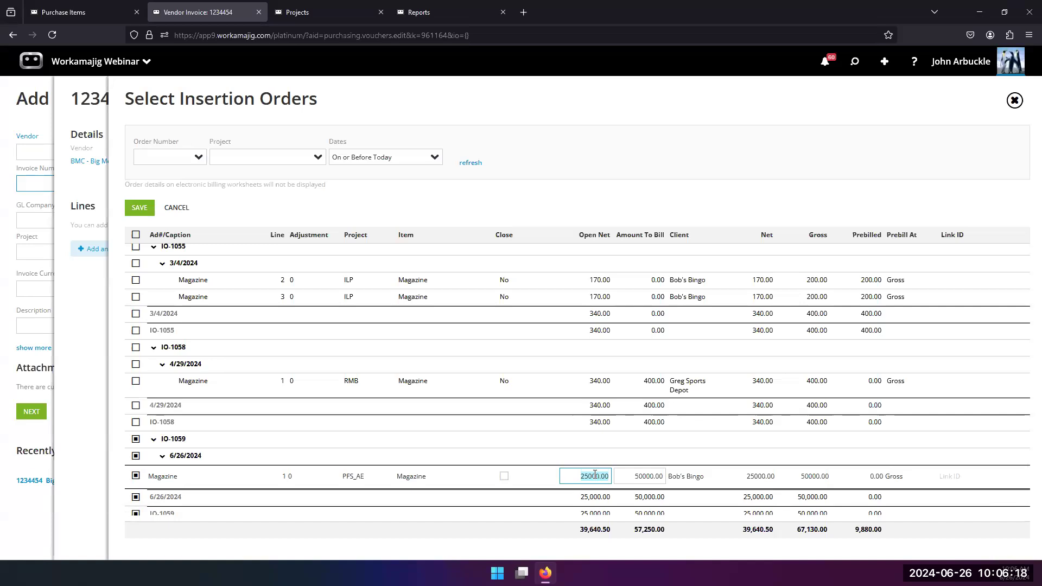
pyautogui.write('10,')
pyautogui.write('000')
pyautogui.press('Return')
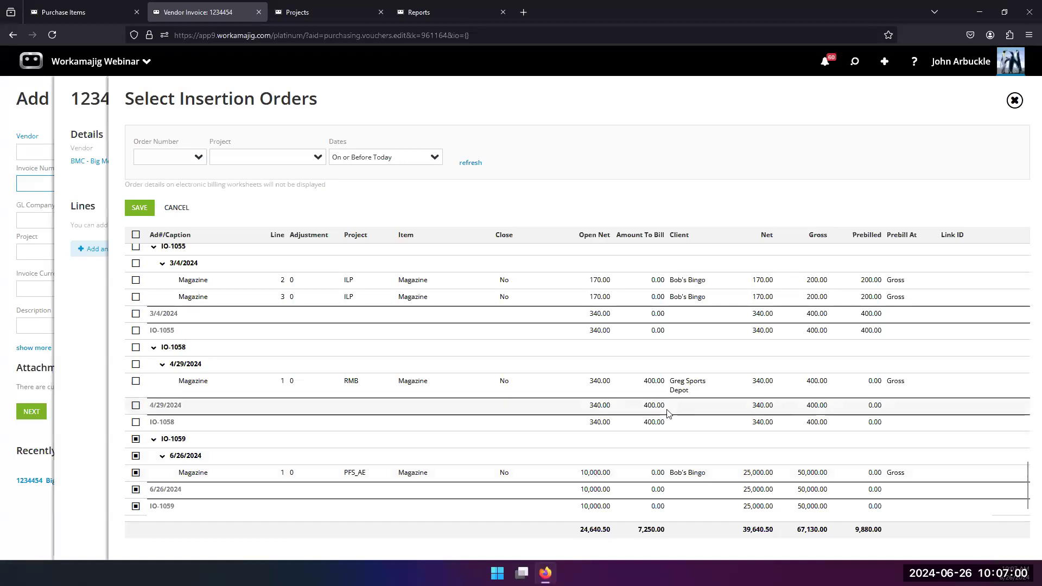
pyautogui.click(503, 476)
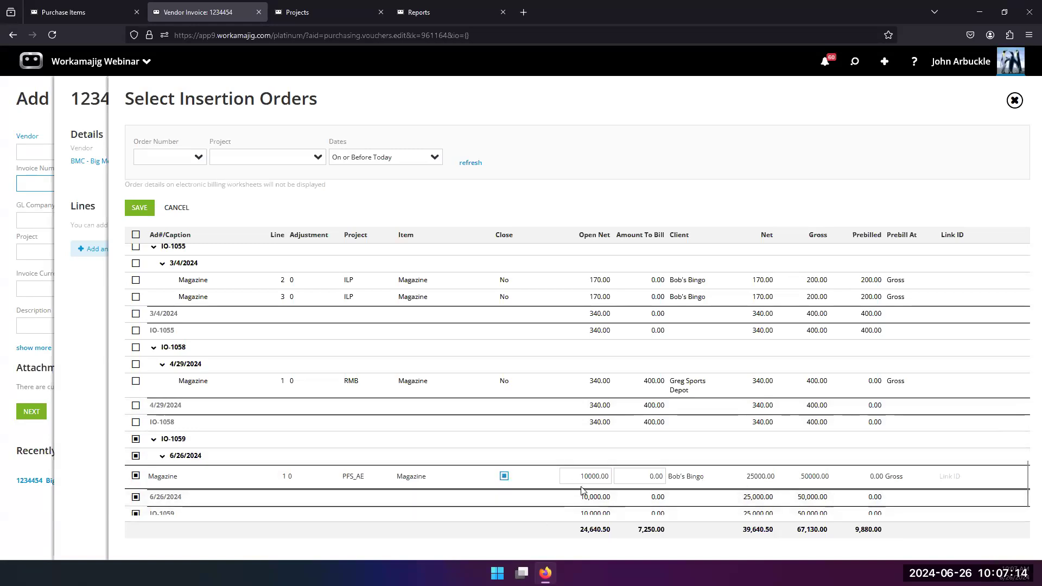
pyautogui.click(504, 477)
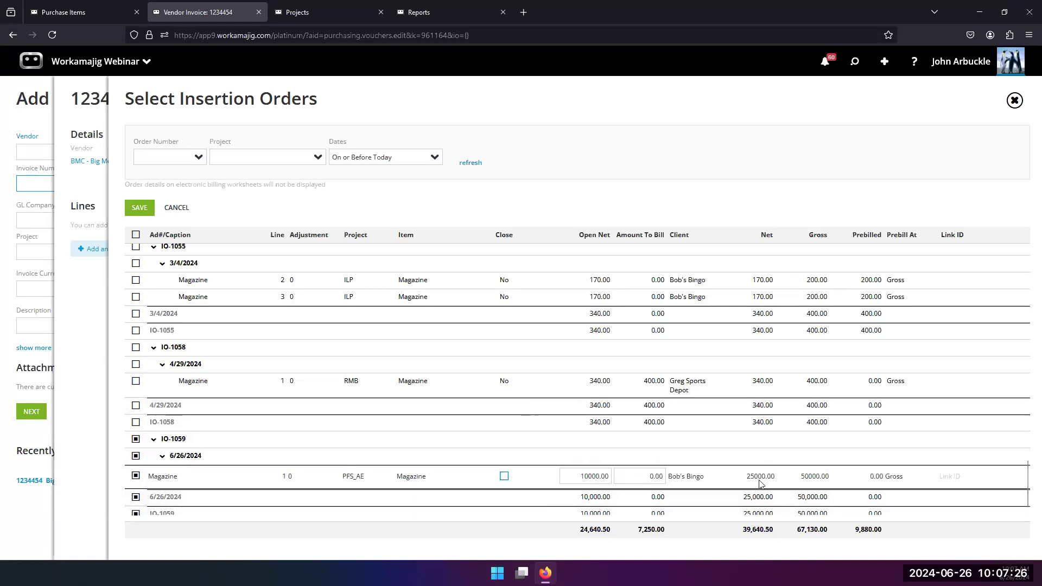
pyautogui.click(139, 207)
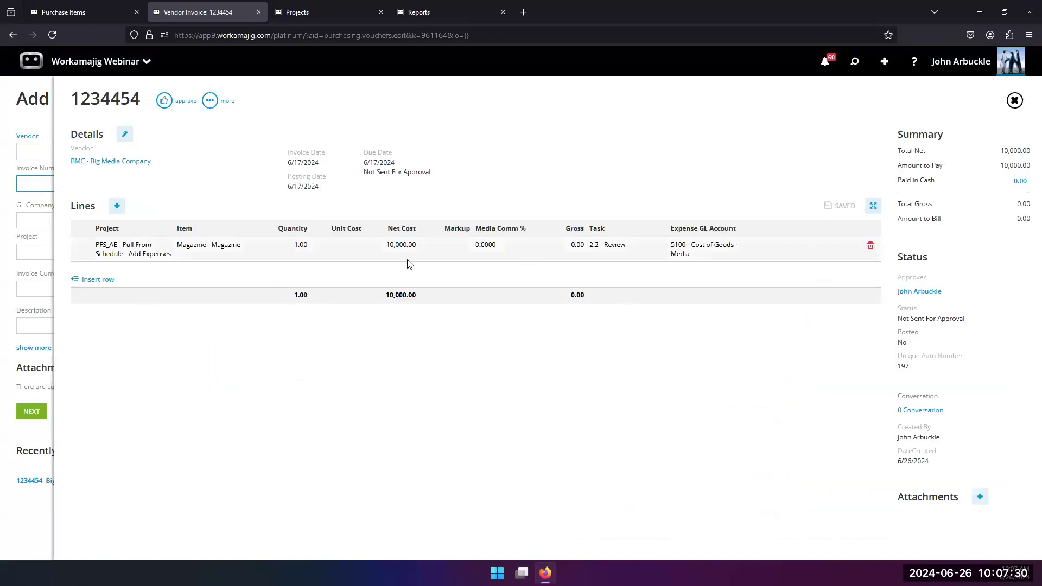
# Step: Expand the invoice's Magazine line and set its amount to bill to 30,000
pyautogui.click(393, 255)
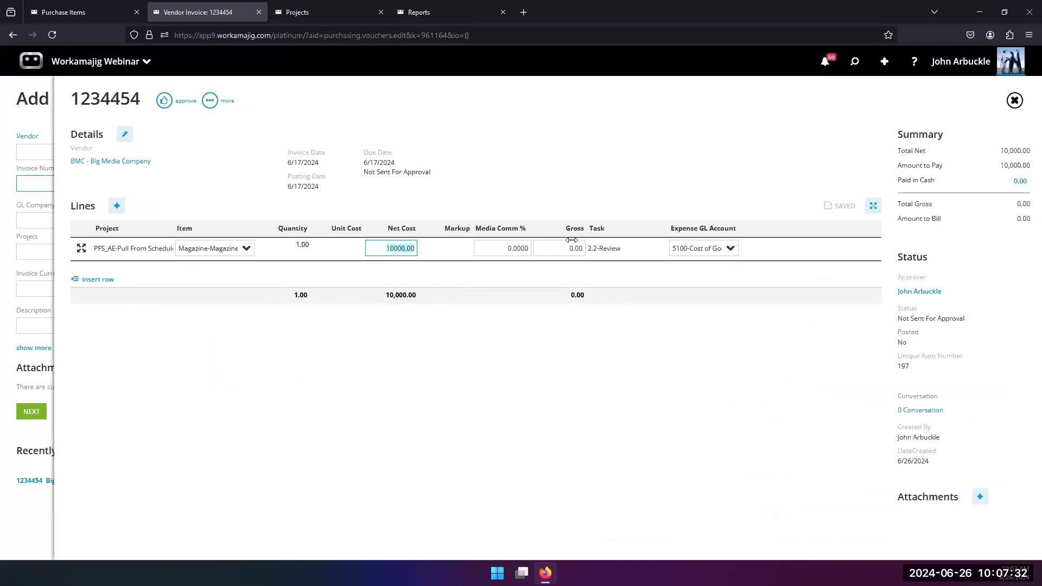
pyautogui.click(81, 250)
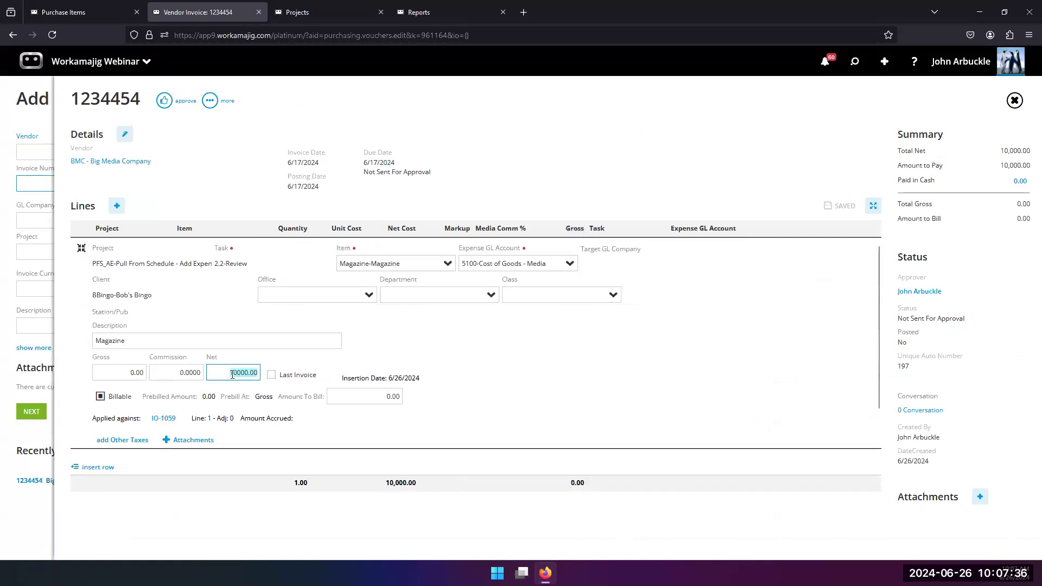
pyautogui.click(387, 396)
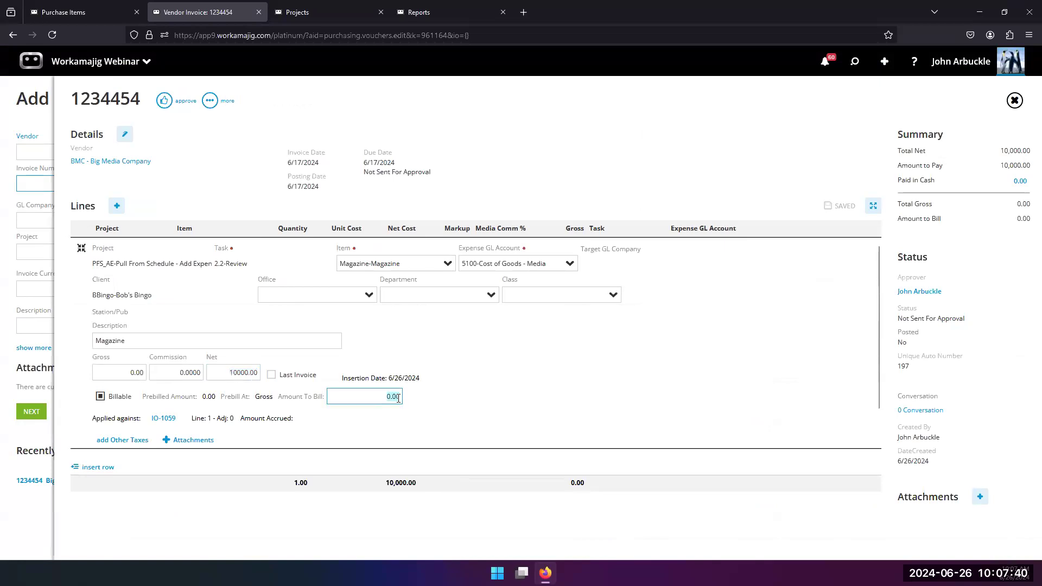
pyautogui.write('2')
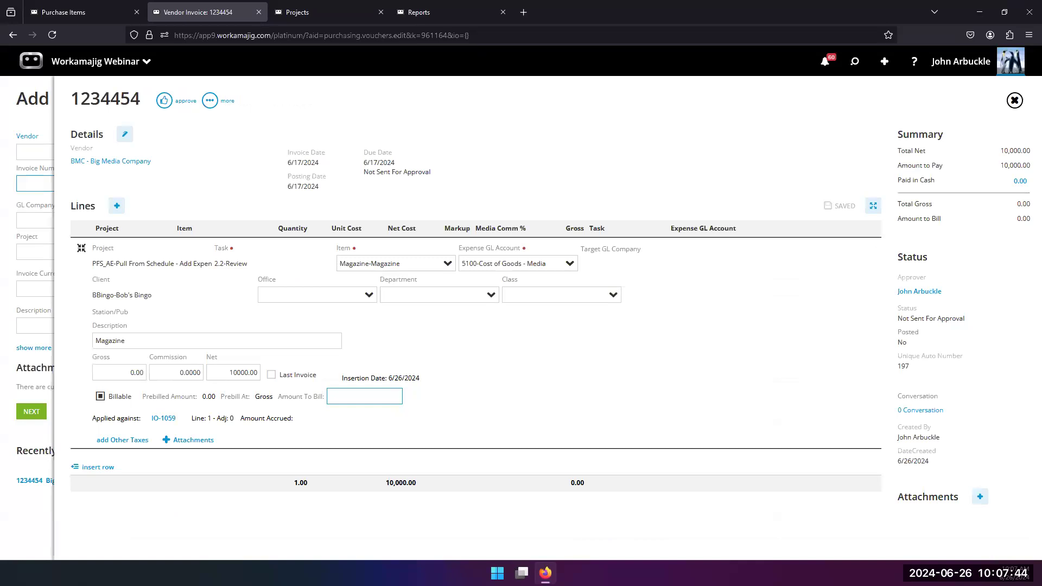
pyautogui.write('0000')
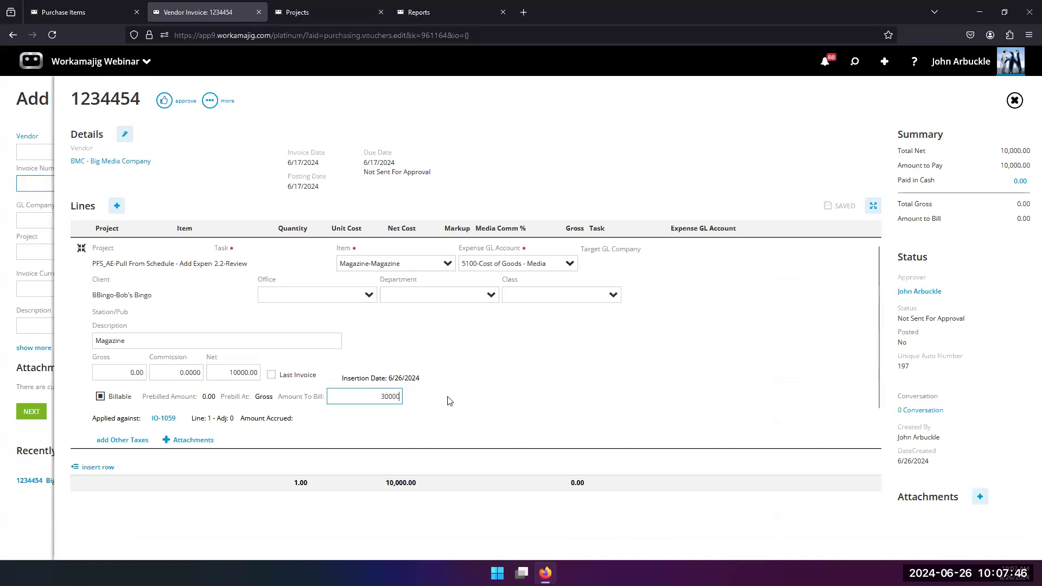
pyautogui.click(458, 425)
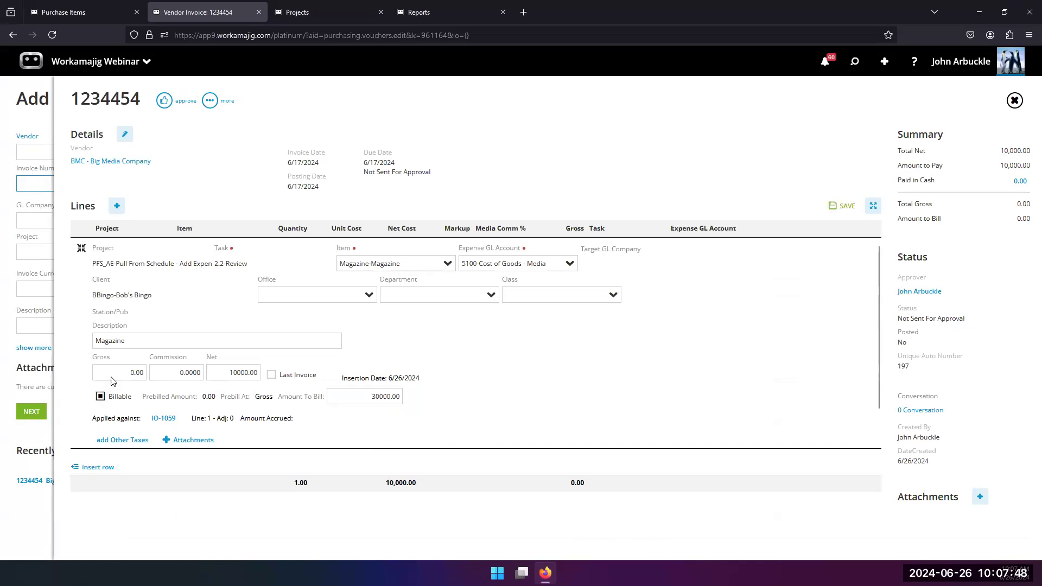
# Step: Set the Magazine line's gross to 30,000 and approve the vendor invoice
pyautogui.click(127, 372)
pyautogui.moveTo(128, 371); pyautogui.dragTo(152, 374)
pyautogui.write('300000')
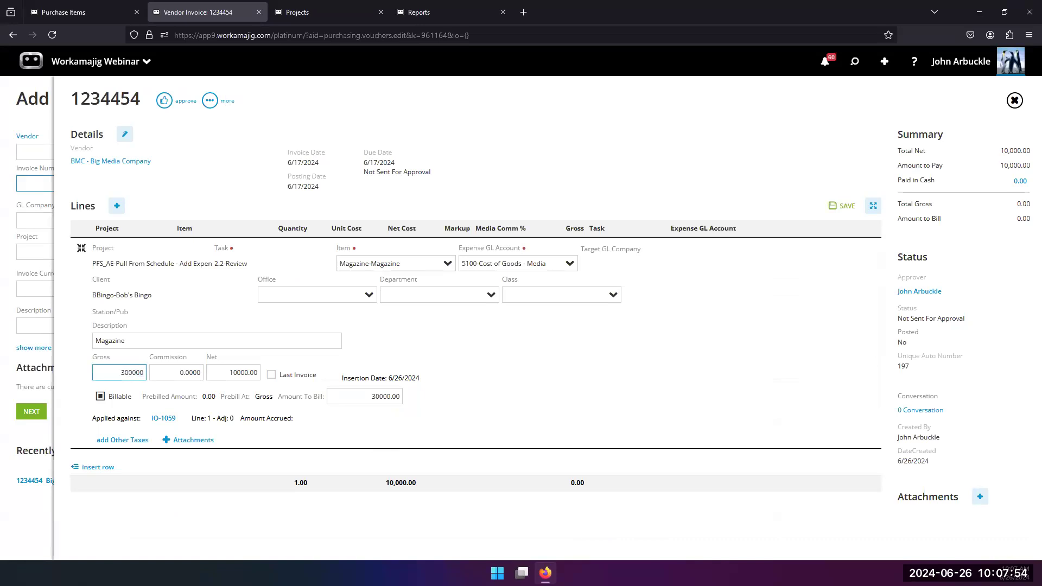
pyautogui.press('BackSpace')
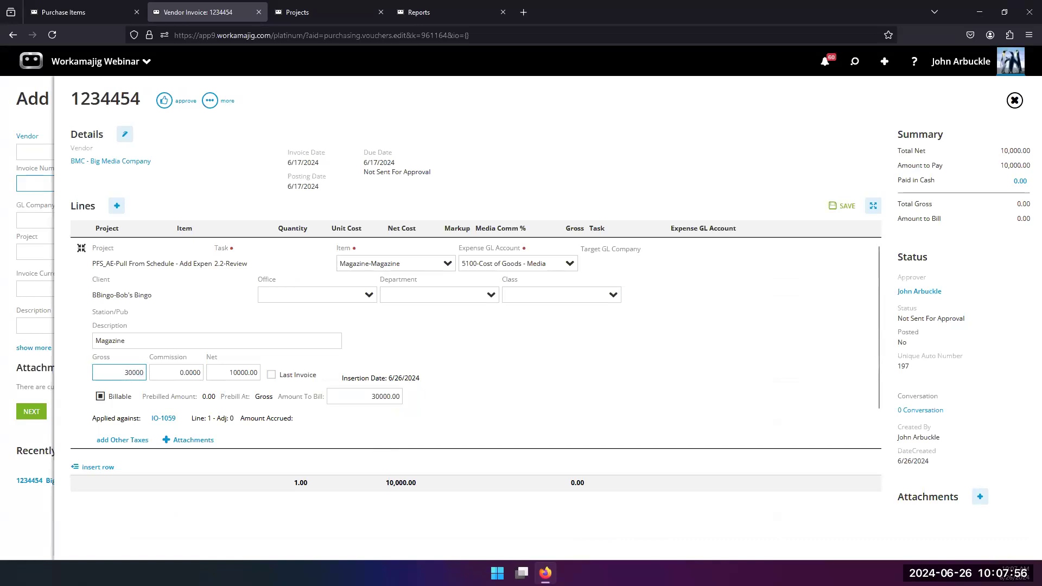
pyautogui.click(406, 432)
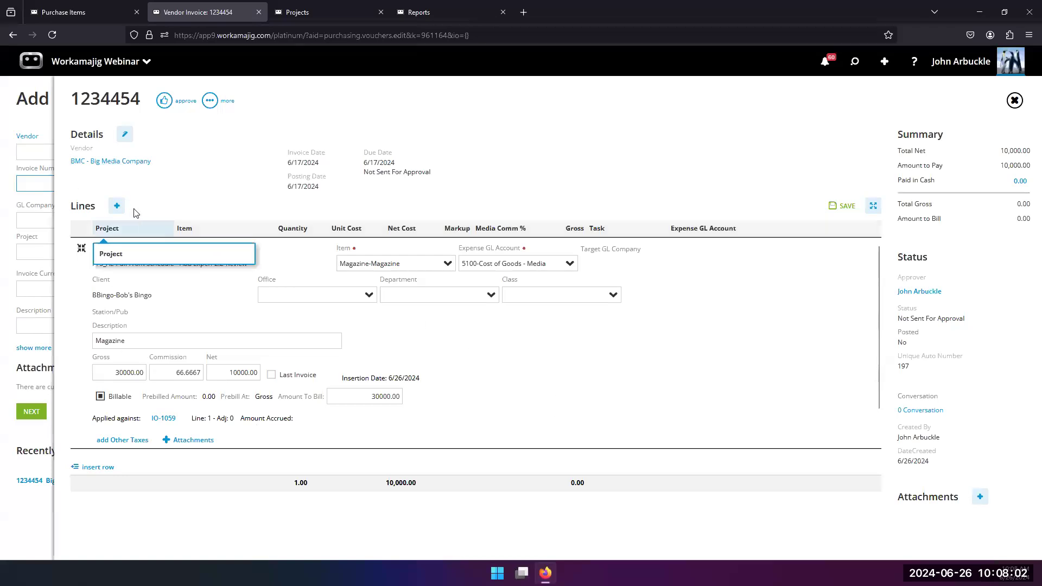
pyautogui.click(573, 124)
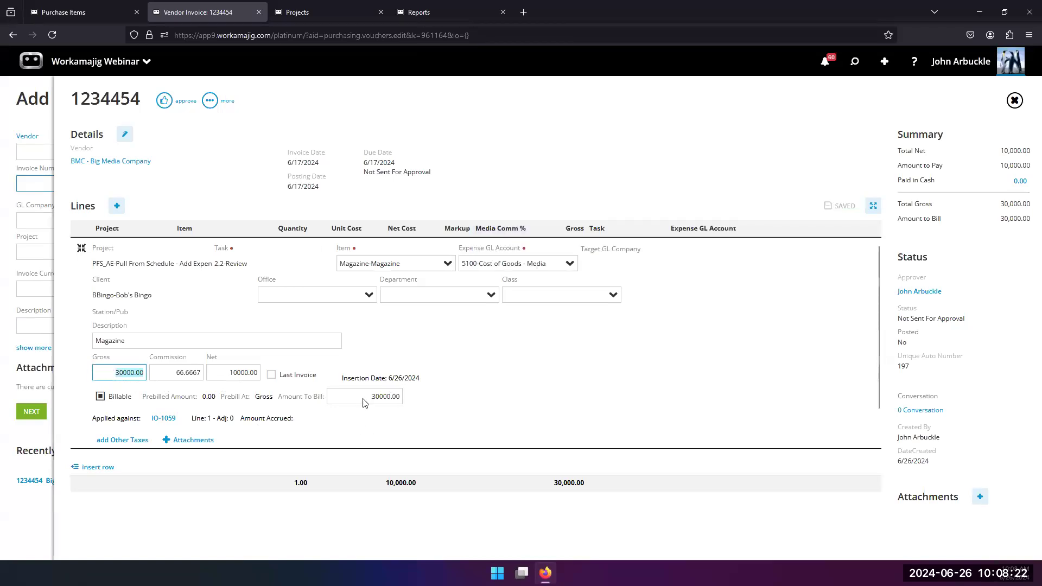
pyautogui.click(161, 102)
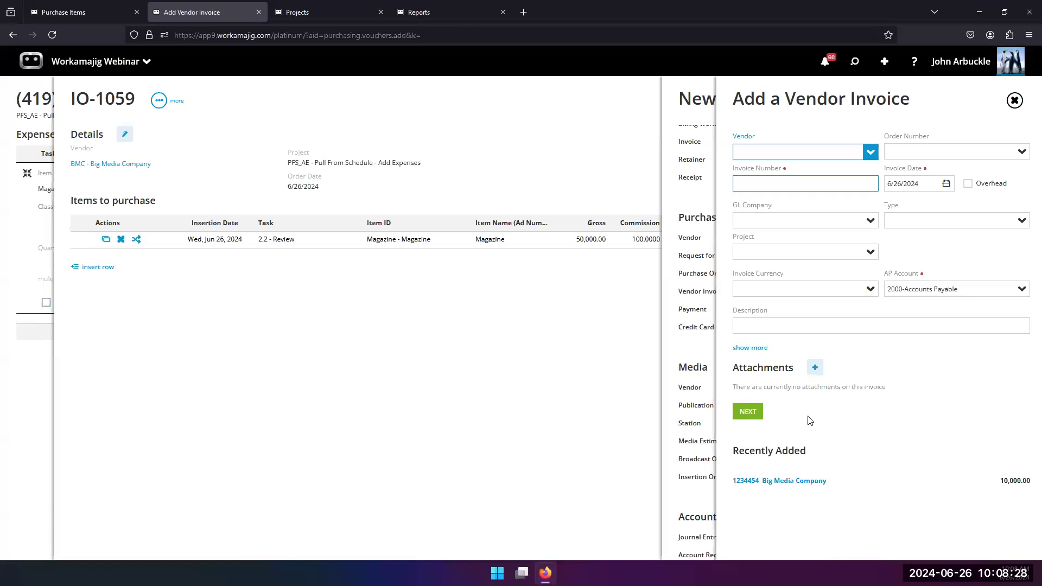
# Step: Create a vendor invoice for BMC-Big Media Company against the open PFS_AE insertion order, entering its order number and a new invoice number
pyautogui.click(869, 154)
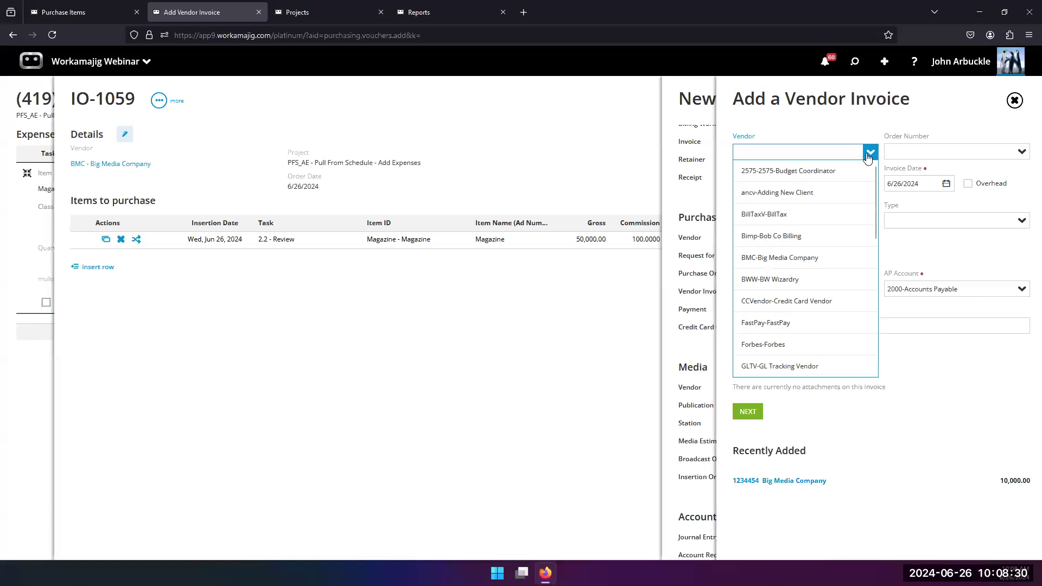
pyautogui.click(777, 260)
pyautogui.click(929, 152)
pyautogui.write('1059')
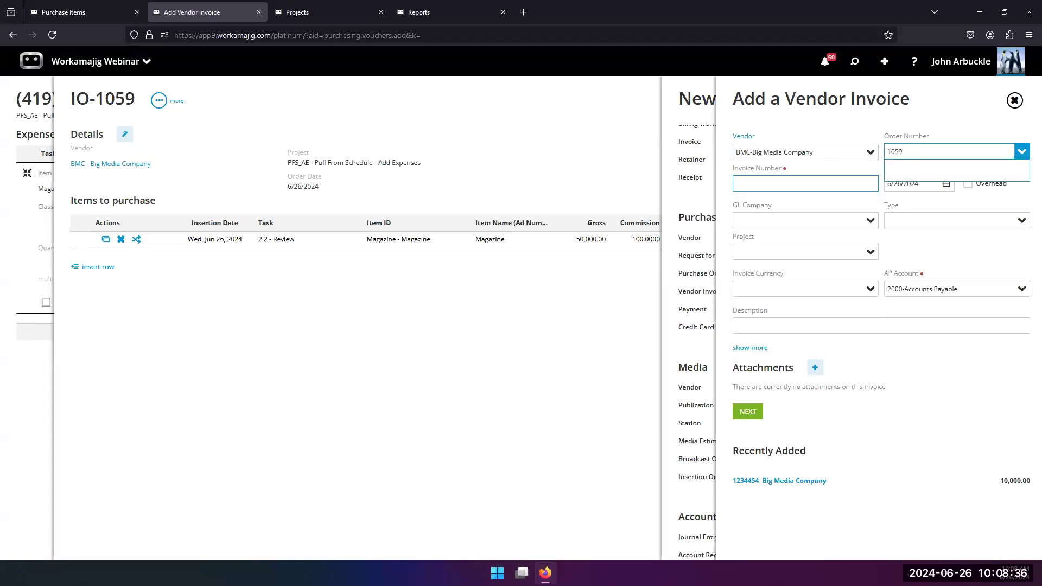
pyautogui.click(932, 178)
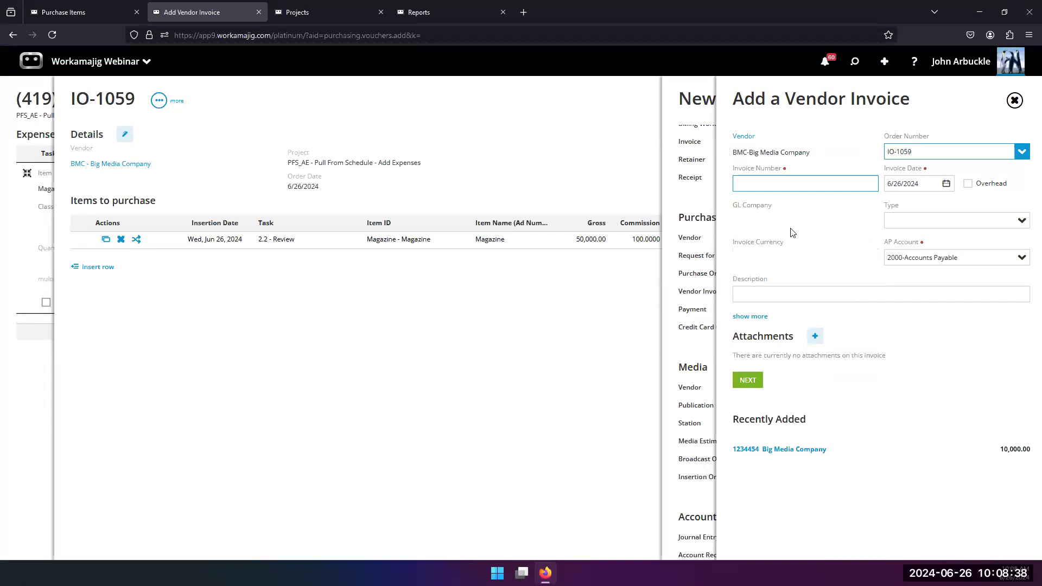
pyautogui.write('56464')
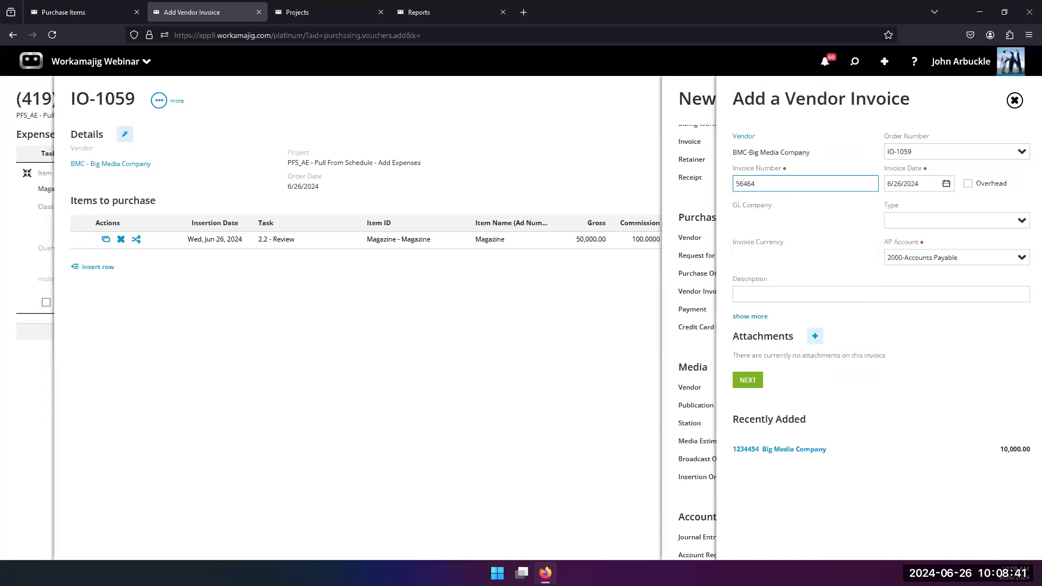
pyautogui.click(747, 380)
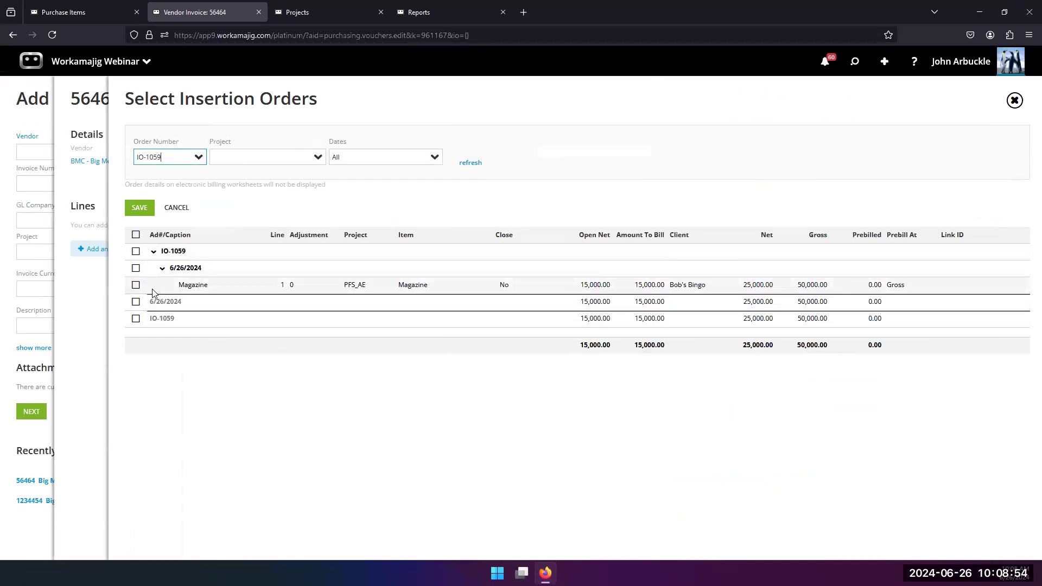
# Step: Select the insertion order's Magazine line with an open net of 15,800, mark it as closed, and save it to the invoice
pyautogui.click(600, 289)
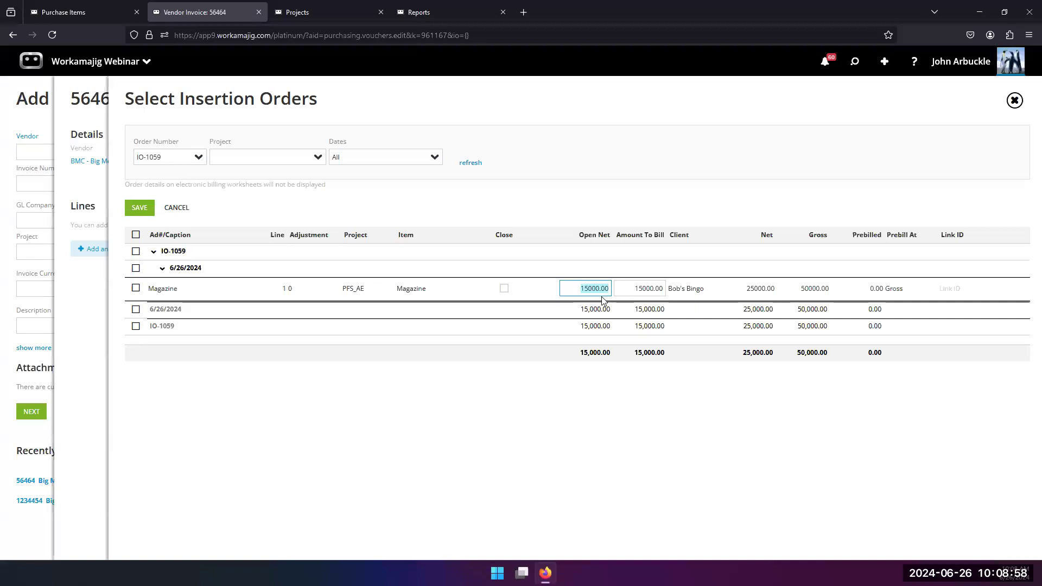
pyautogui.click(136, 289)
pyautogui.write('15800')
pyautogui.click(587, 389)
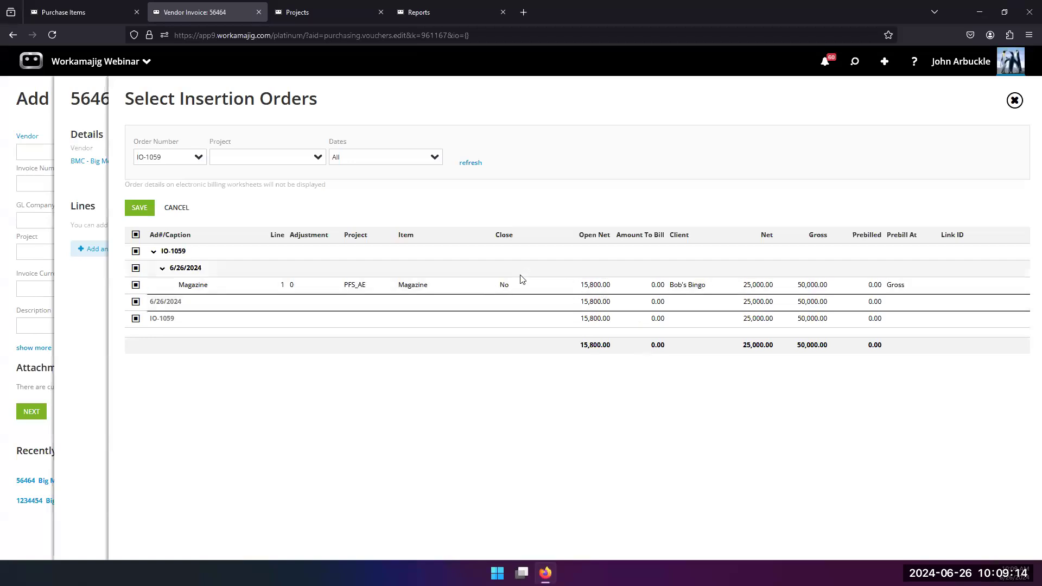
pyautogui.click(510, 287)
pyautogui.click(504, 288)
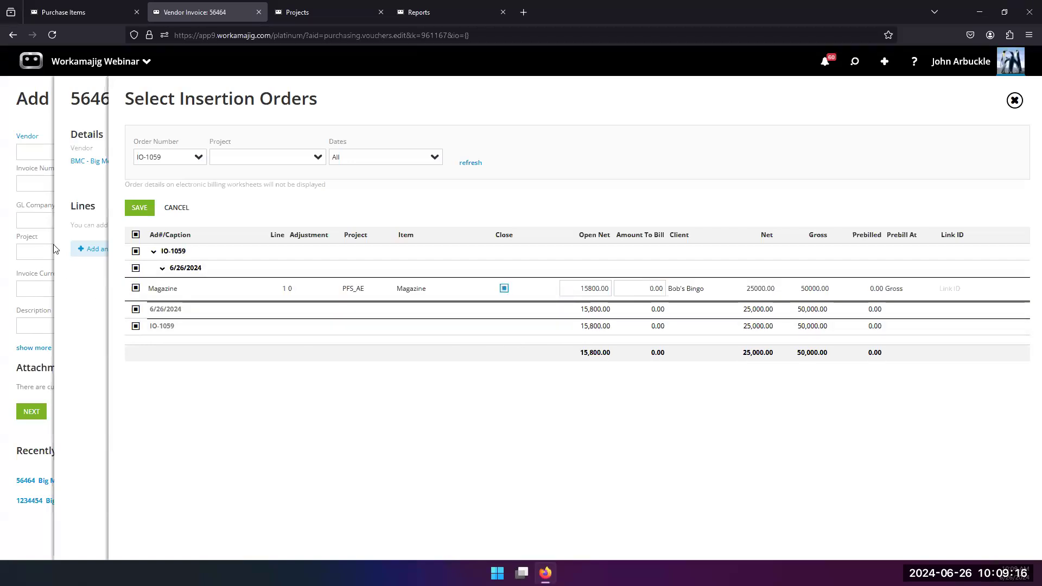
pyautogui.click(146, 210)
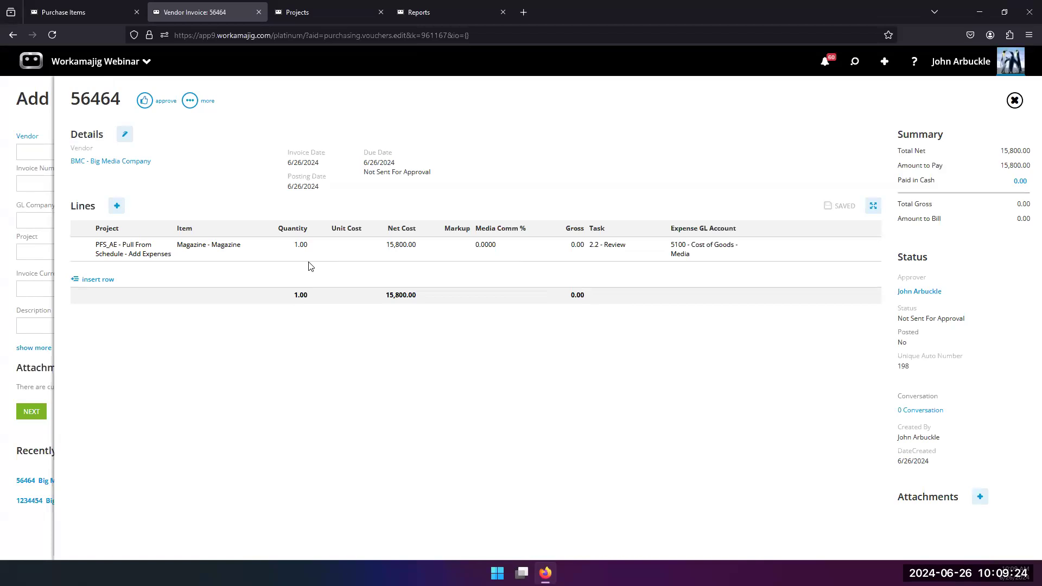
# Step: Approve the vendor invoice and revoke its approval
pyautogui.click(156, 107)
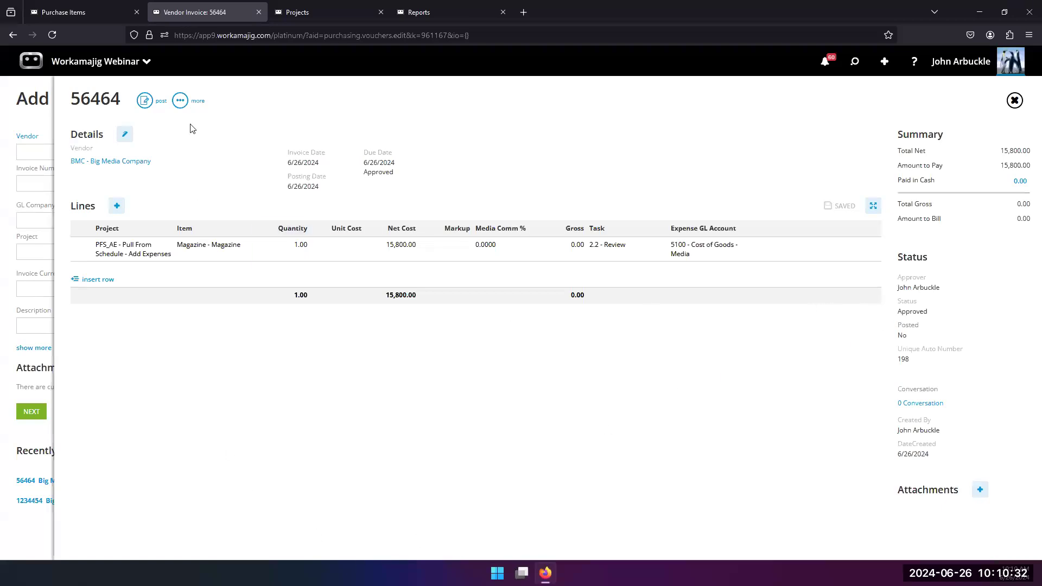
pyautogui.click(180, 100)
pyautogui.click(152, 149)
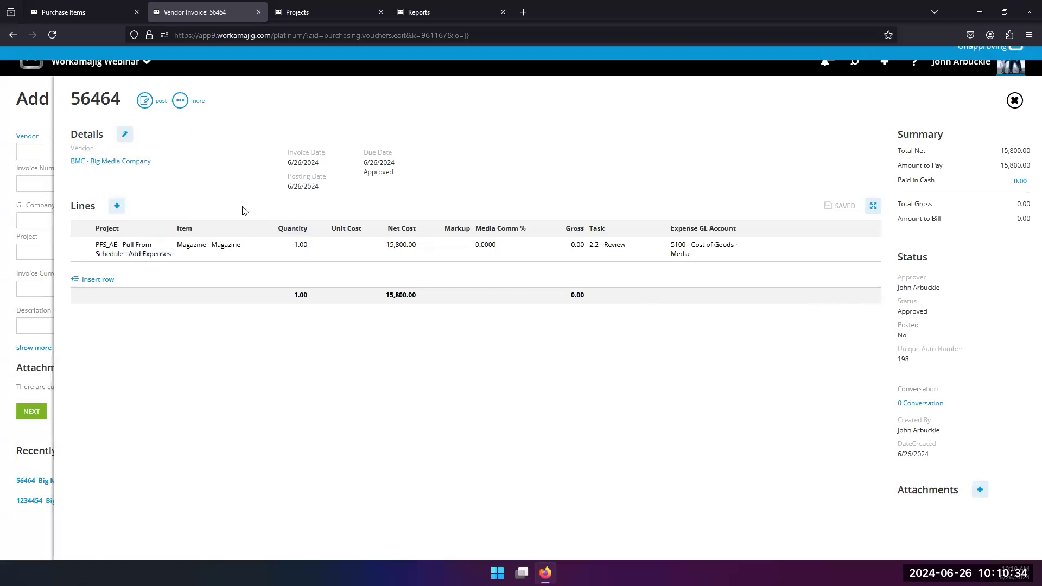
# Step: Reassign the invoice's approver to another staff member and restore the original approver
pyautogui.click(920, 293)
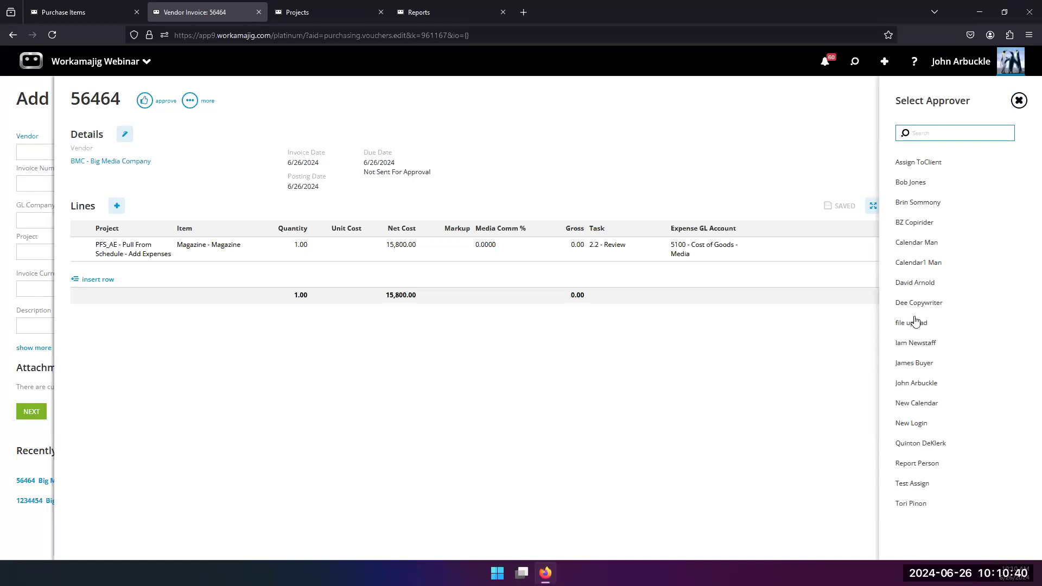
pyautogui.click(909, 184)
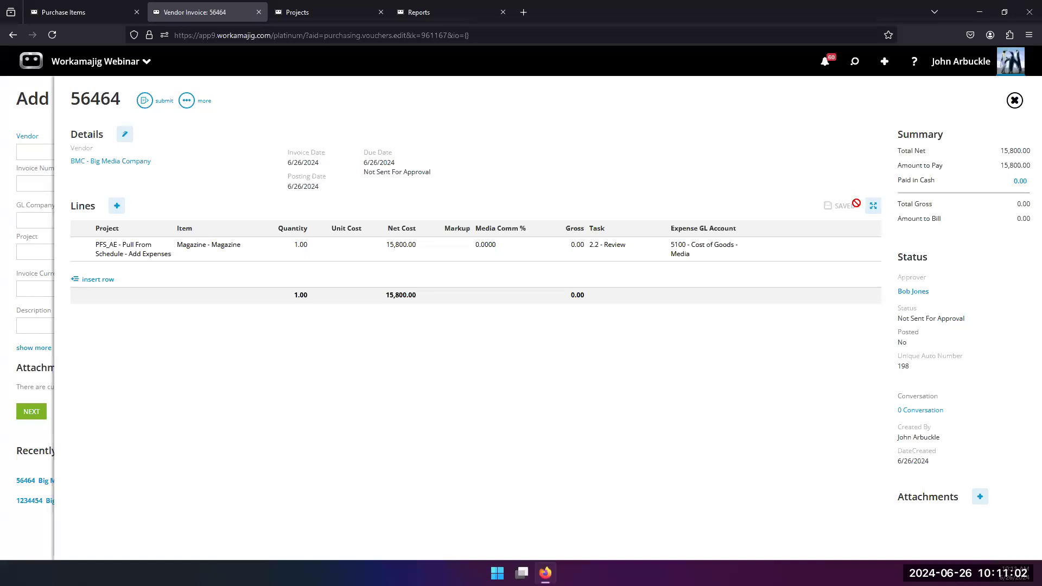
pyautogui.click(913, 294)
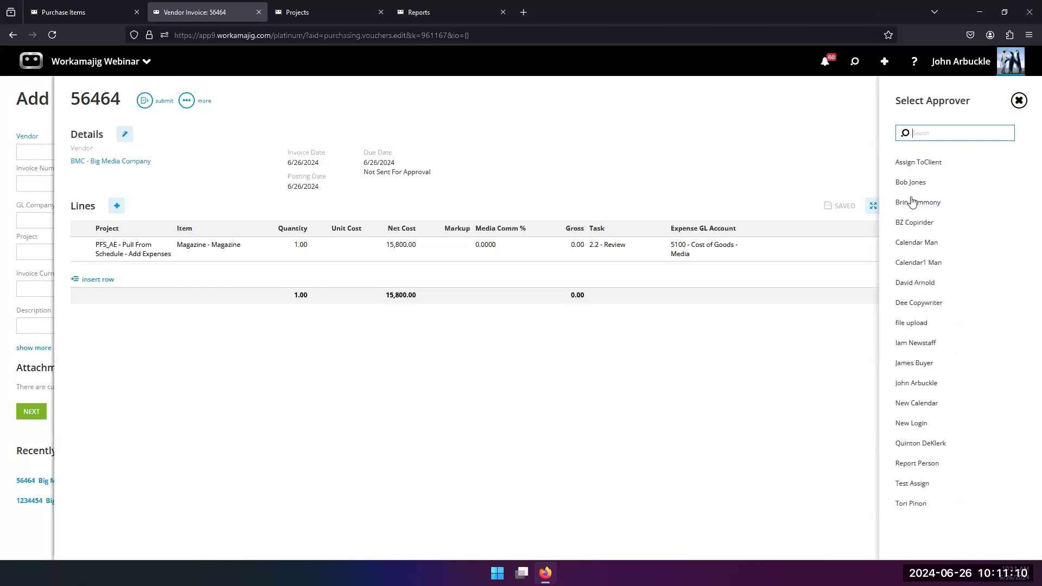
pyautogui.click(917, 386)
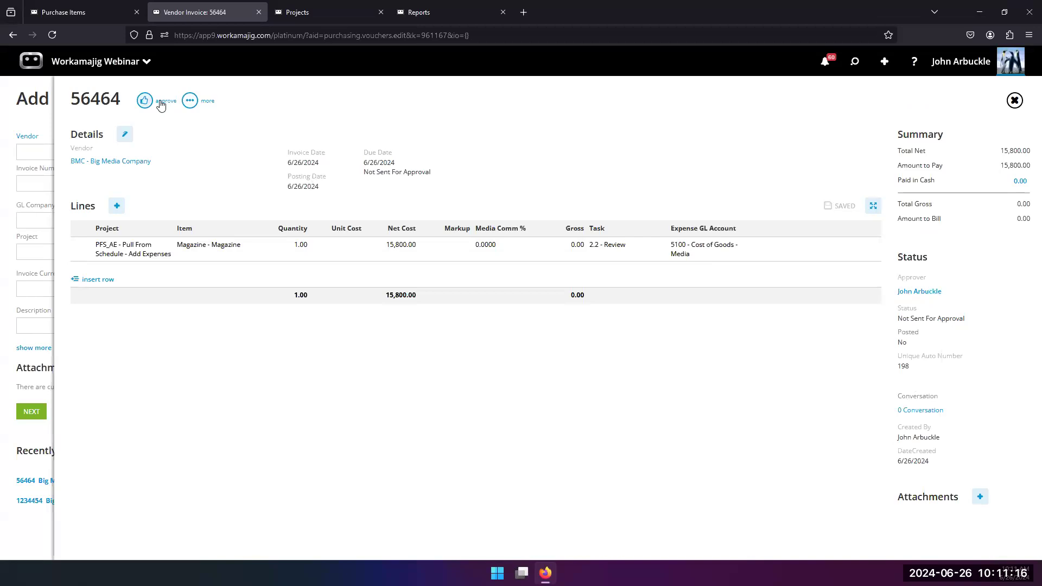
# Step: Check the invoice's conversation and back out of the purchasing screens to the Pull From Schedule estimate
pyautogui.click(922, 411)
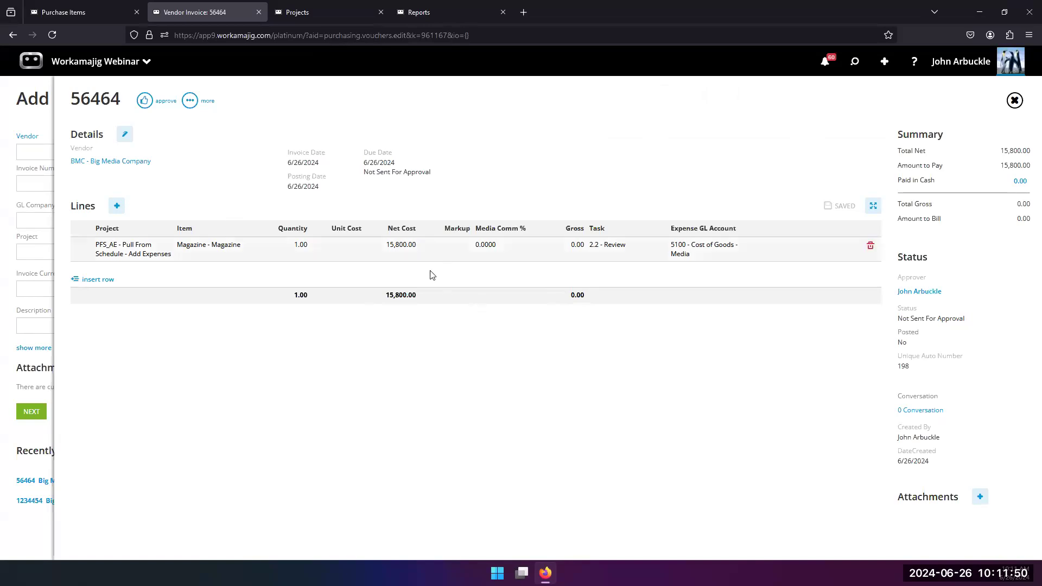
pyautogui.click(41, 277)
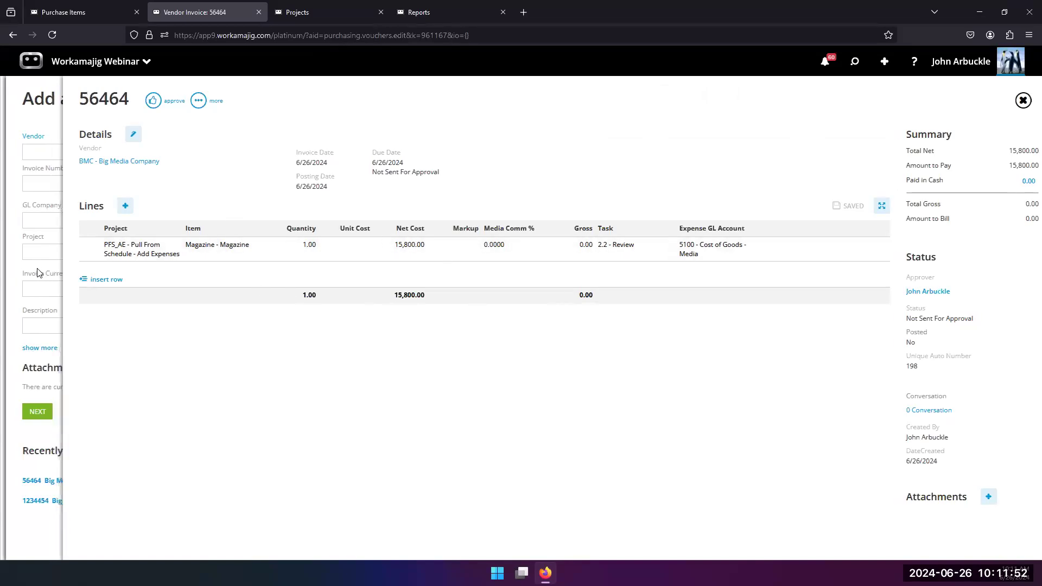
pyautogui.click(51, 344)
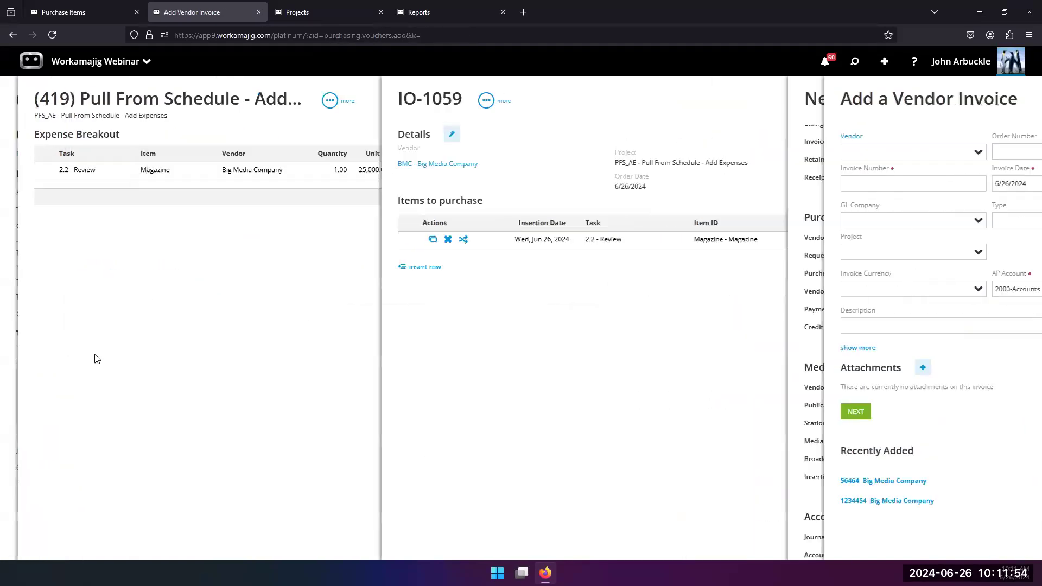
pyautogui.click(38, 249)
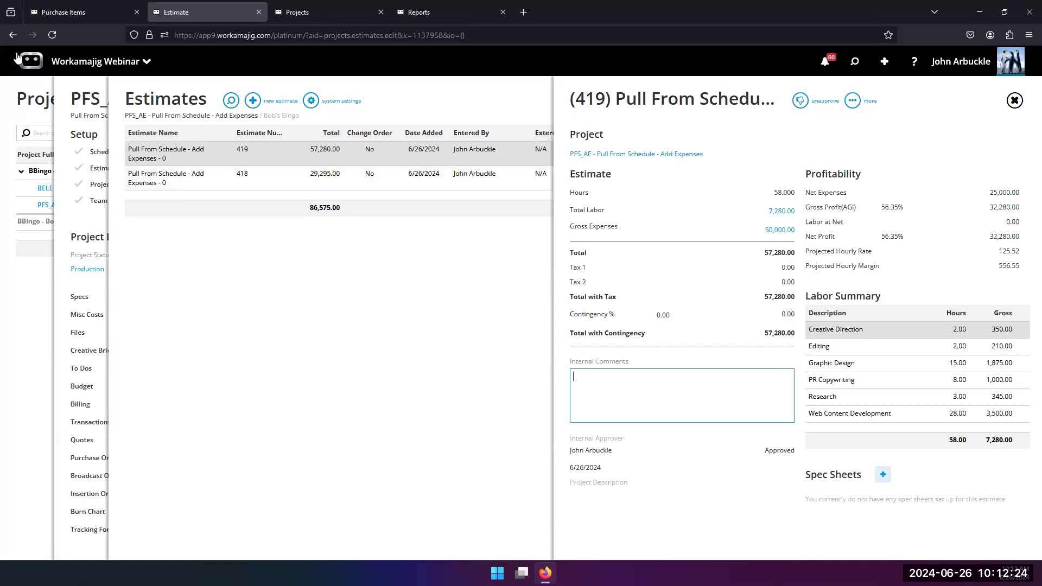
# Step: In the Reports area, start a custom report, search its datasets for "project cost", and examine Project Cost Transaction Data (with Open Orders)
pyautogui.click(98, 62)
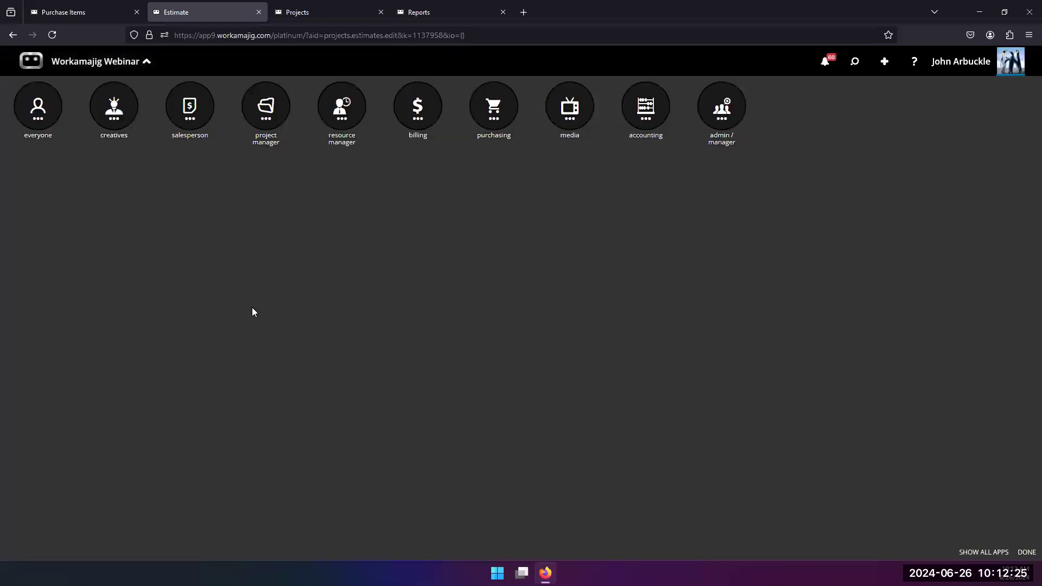
pyautogui.click(37, 119)
pyautogui.click(268, 201)
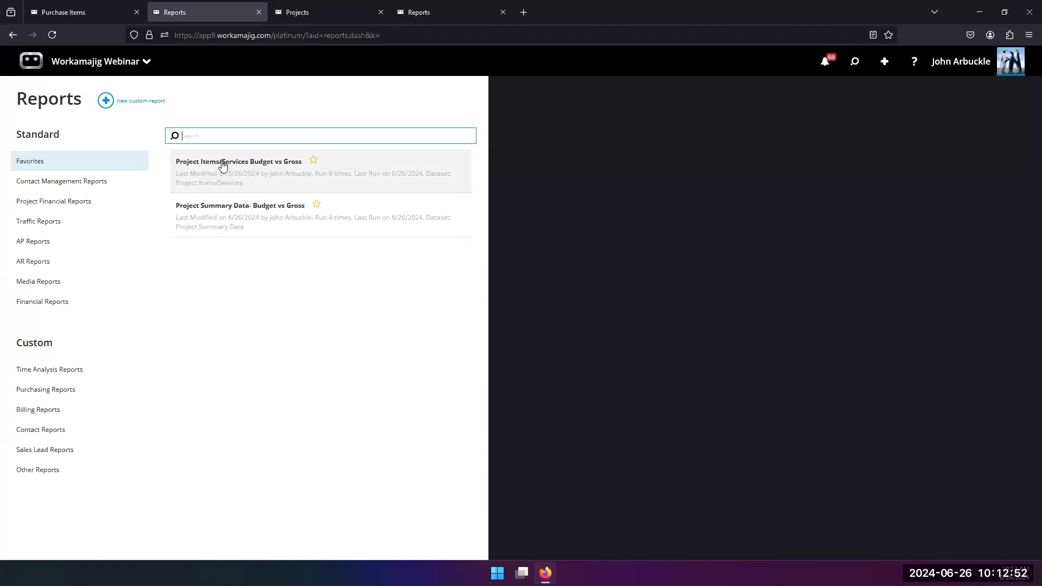
pyautogui.click(106, 100)
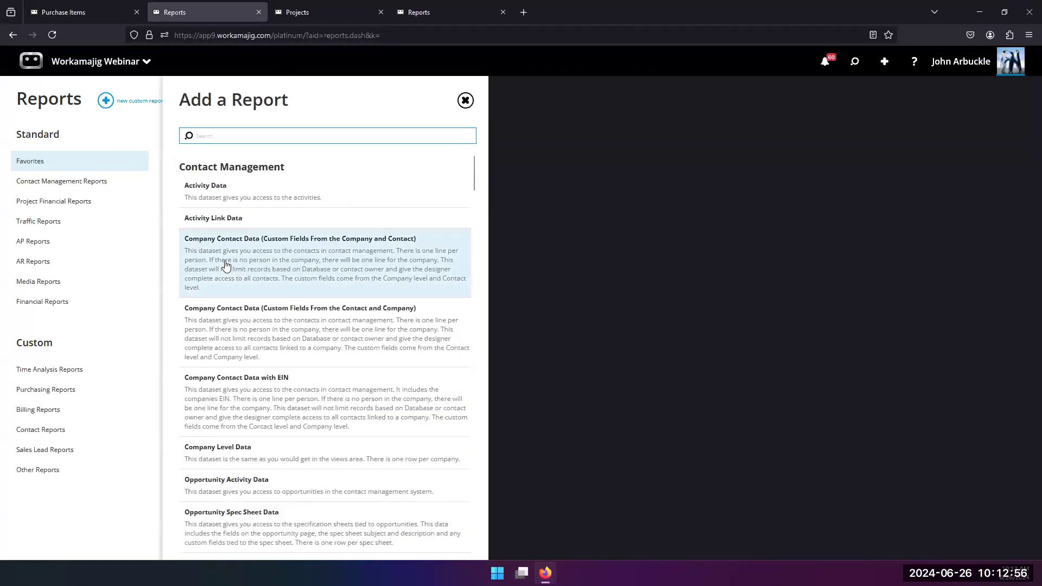
pyautogui.write('project cost')
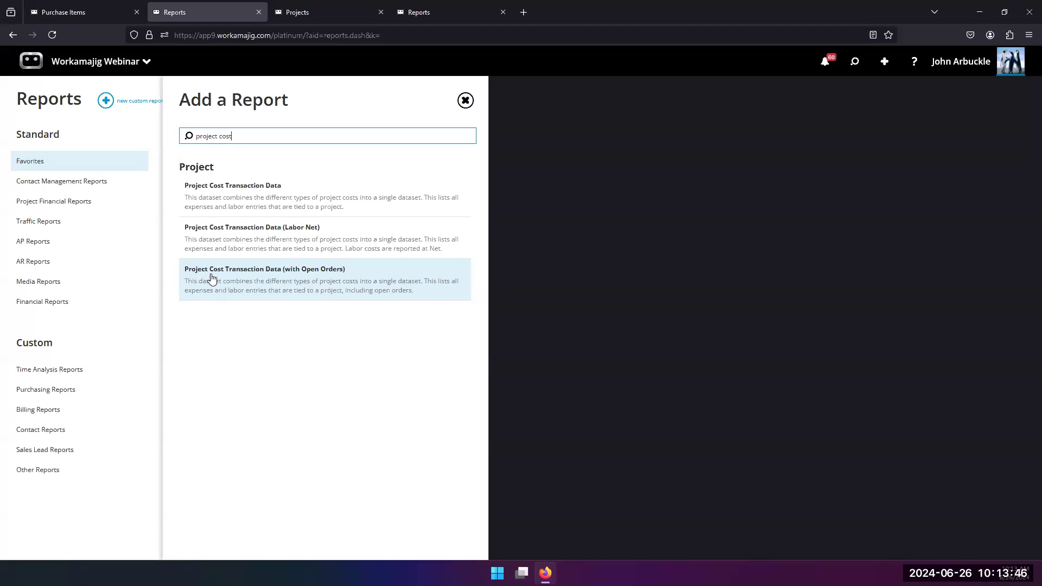
pyautogui.click(281, 292)
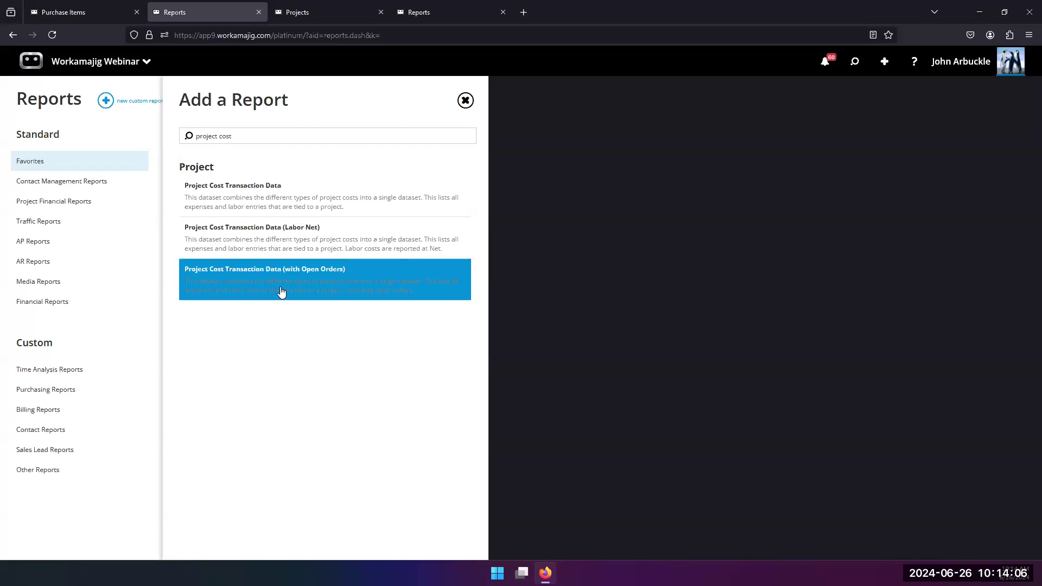
pyautogui.moveTo(280, 292); pyautogui.dragTo(258, 275)
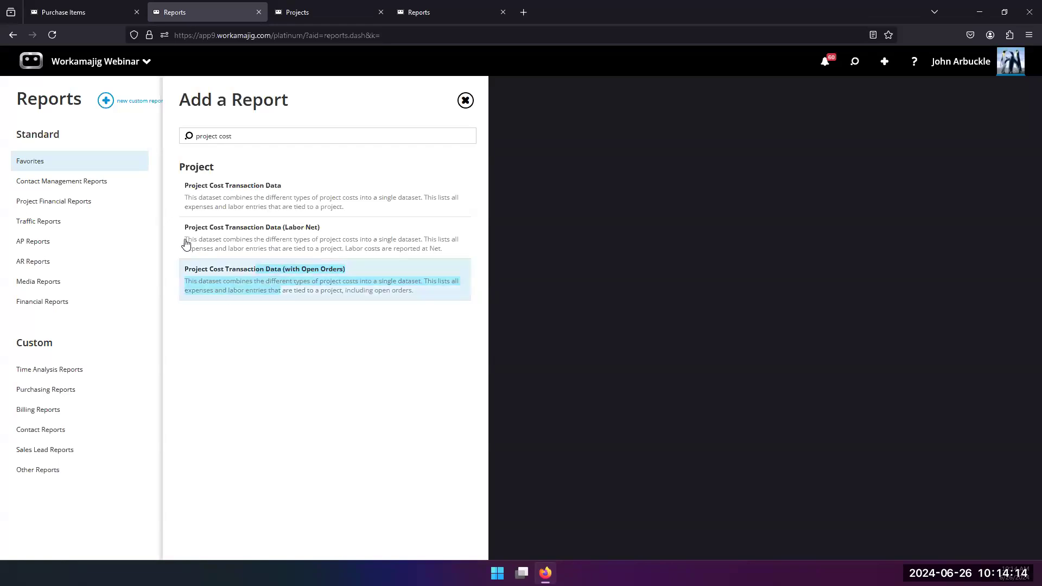
# Step: Review the available Project Financial, Financial, and Time Analysis reports
pyautogui.click(72, 203)
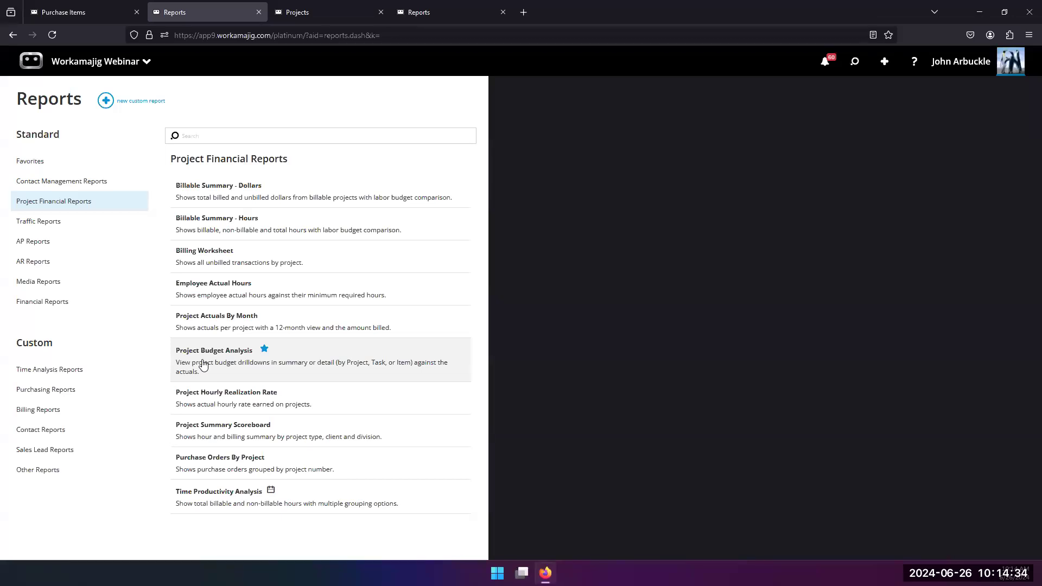
pyautogui.click(65, 302)
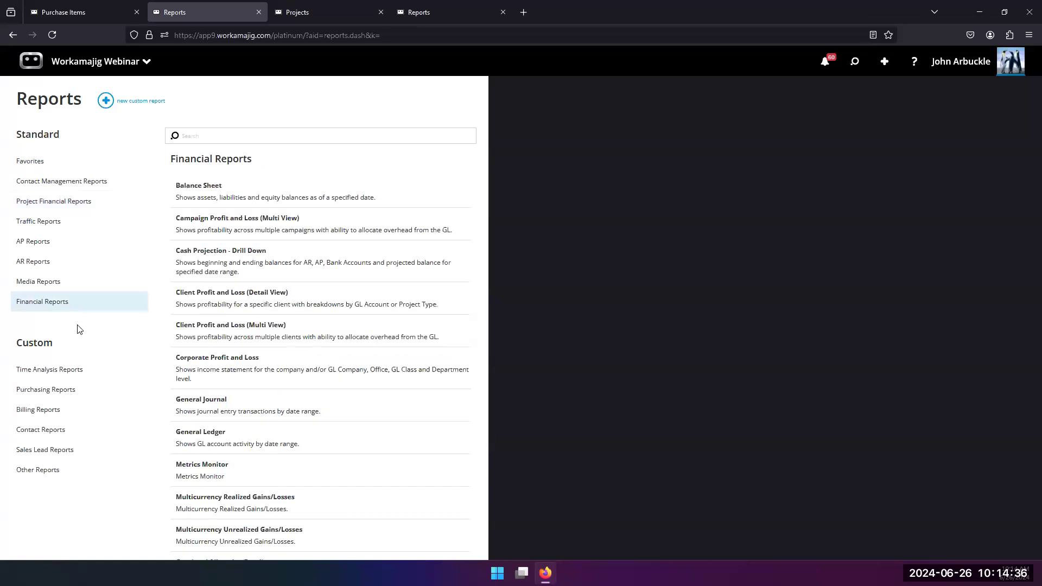
pyautogui.scroll(-2, 237, 375)
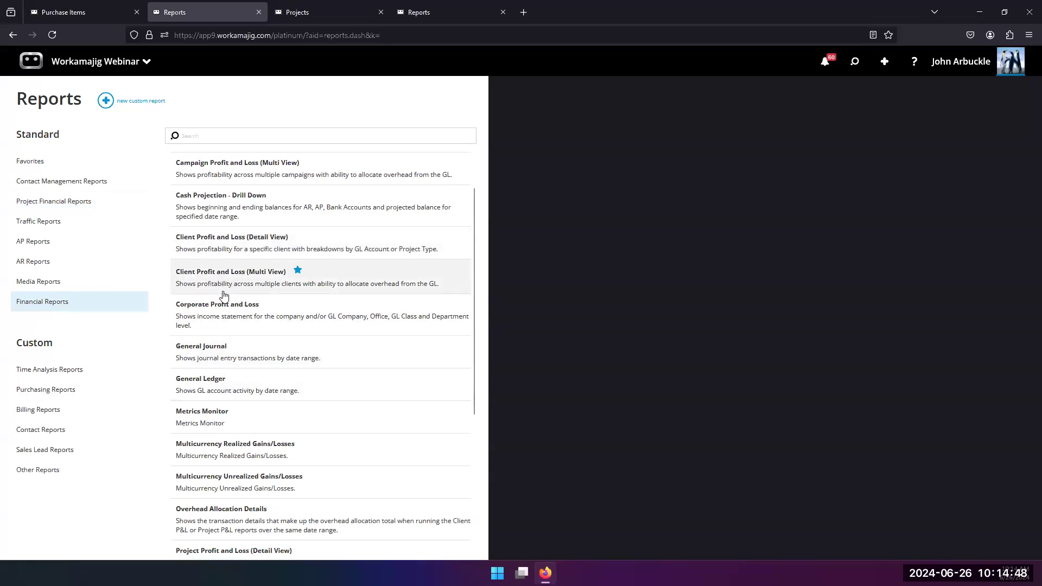
pyautogui.scroll(-5, 224, 296)
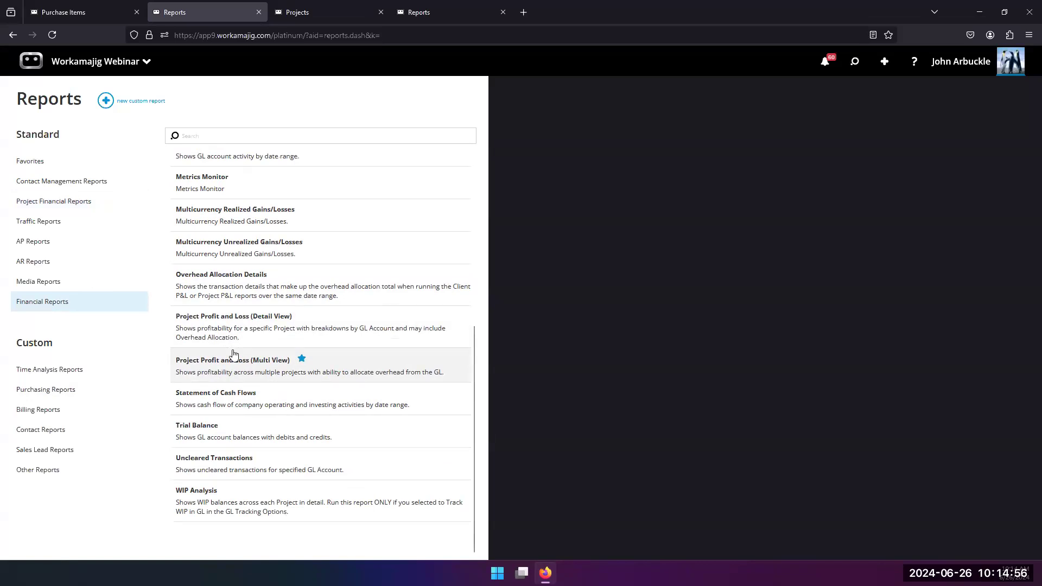
pyautogui.scroll(2, 234, 354)
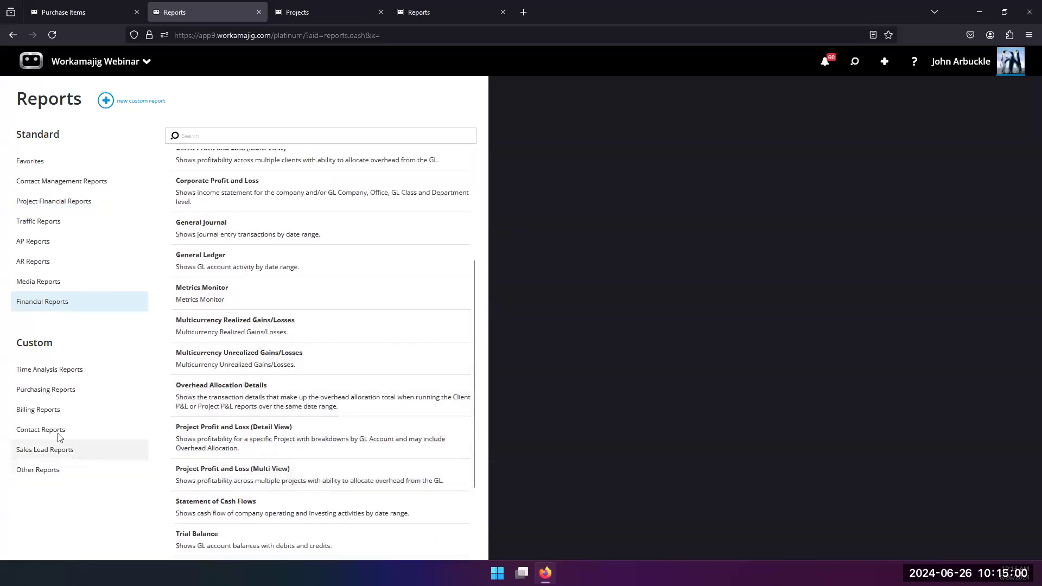
pyautogui.click(42, 374)
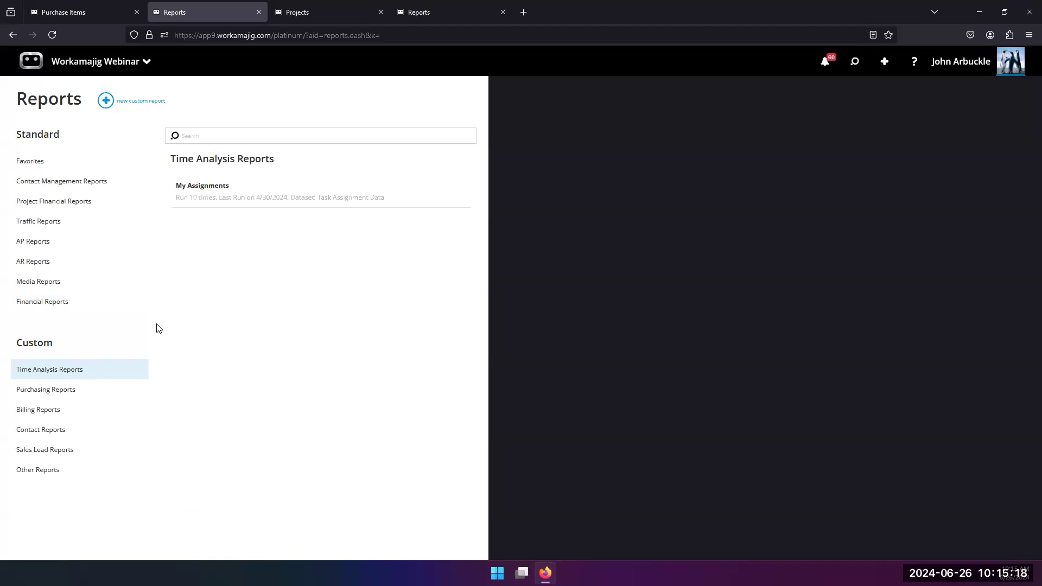
# Step: Start another custom report and look through the available Project and Traffic datasets
pyautogui.click(105, 100)
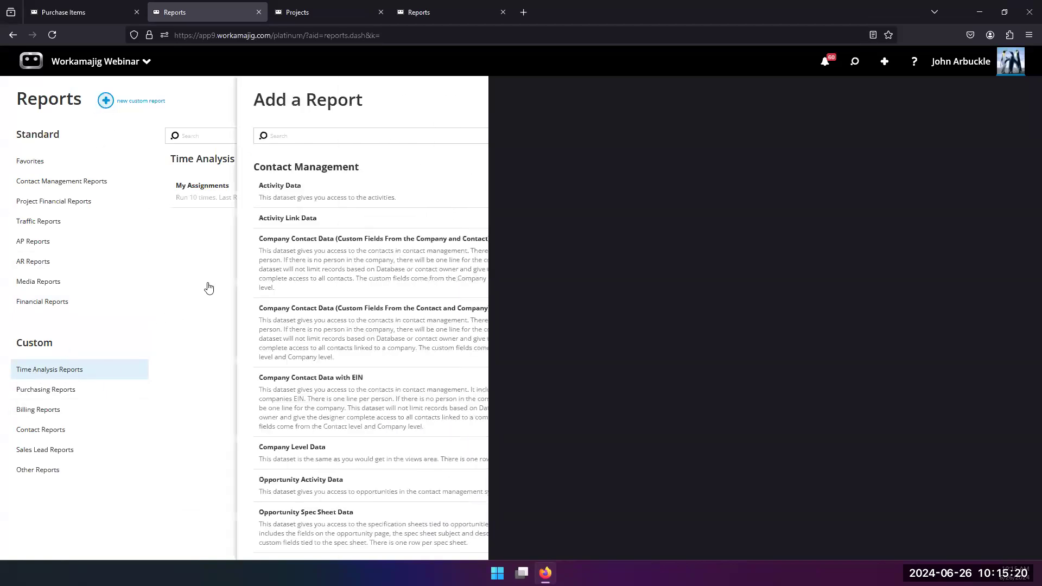
pyautogui.scroll(-5, 274, 372)
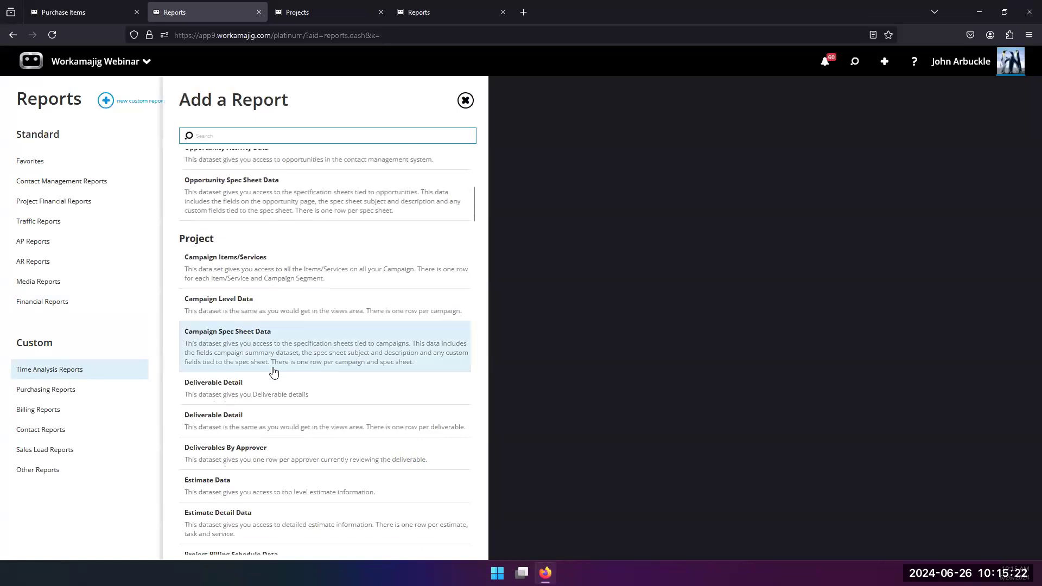
pyautogui.scroll(-7, 274, 372)
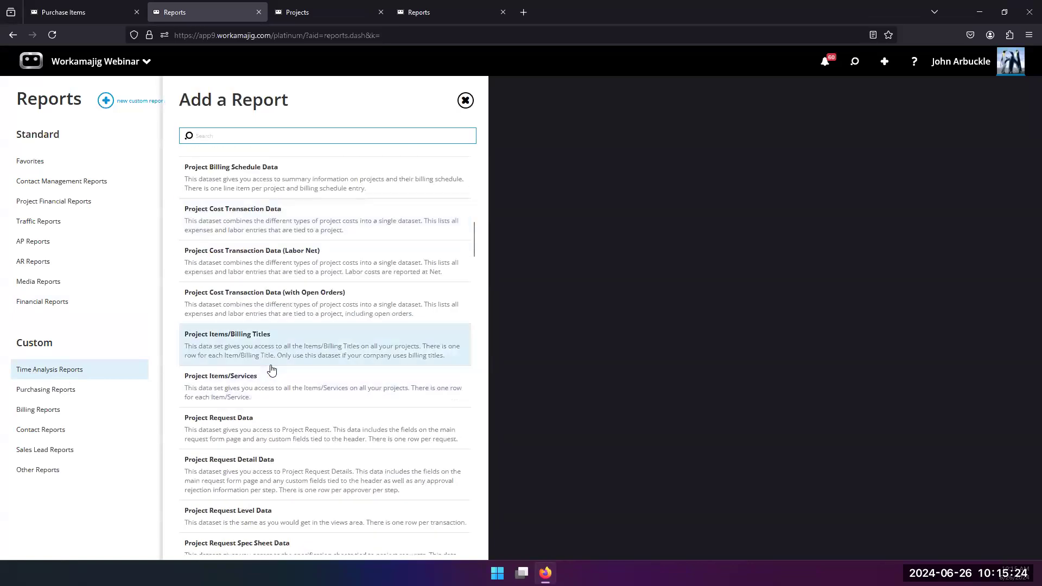
pyautogui.scroll(-5, 272, 370)
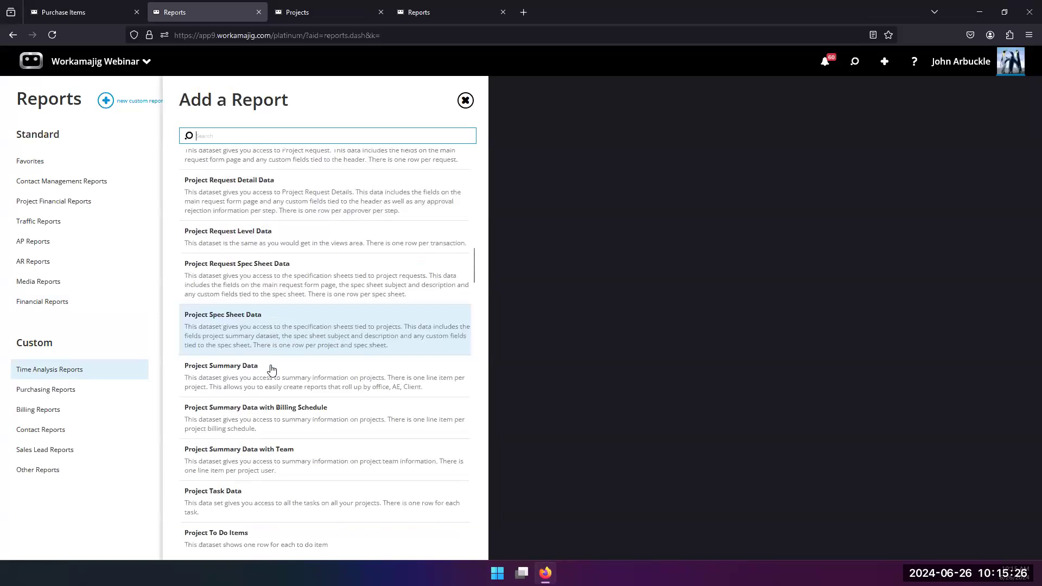
pyautogui.scroll(-2, 272, 370)
pyautogui.scroll(-2, 270, 375)
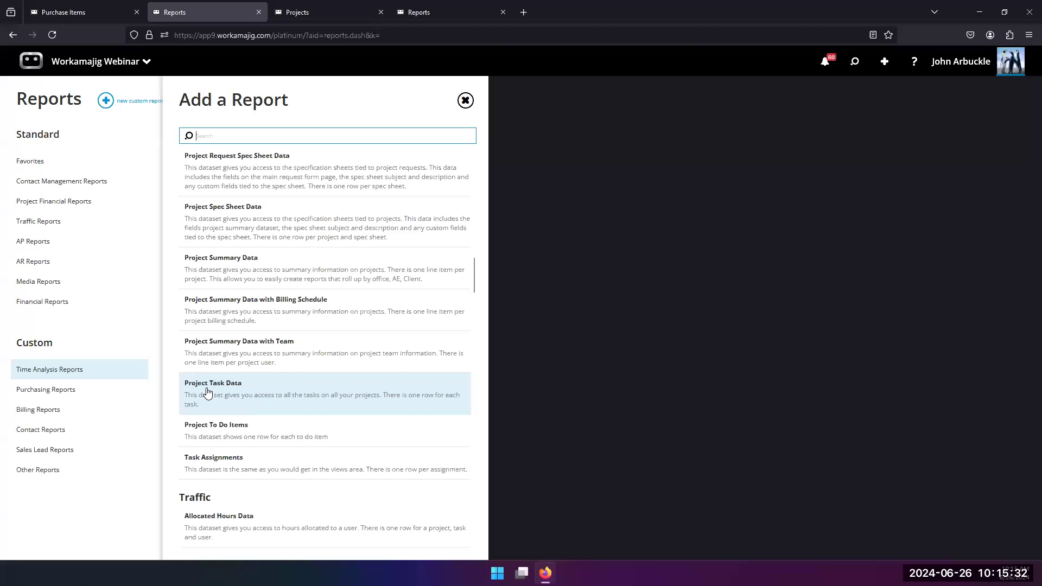
pyautogui.scroll(-2, 204, 393)
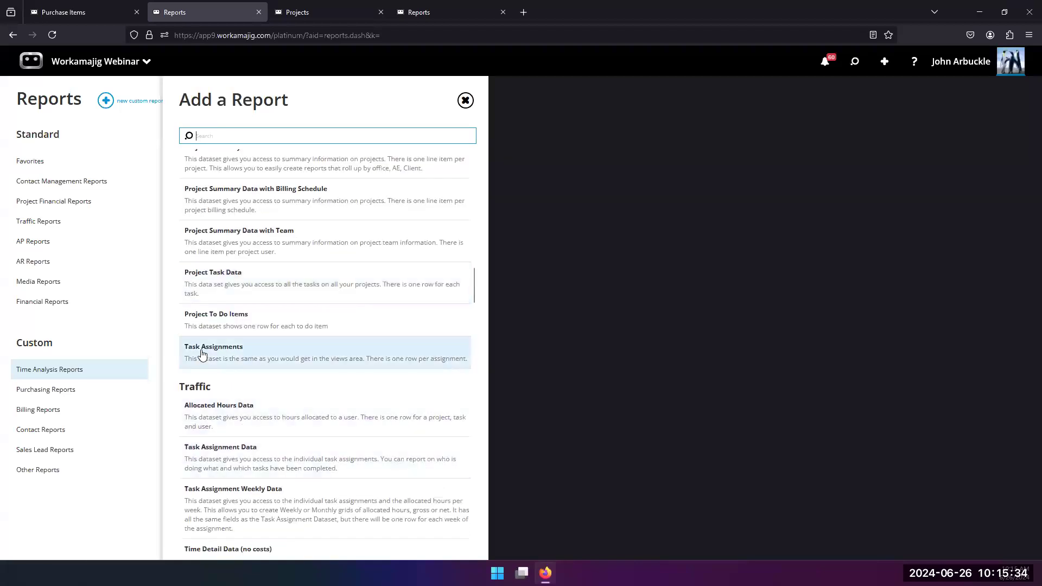